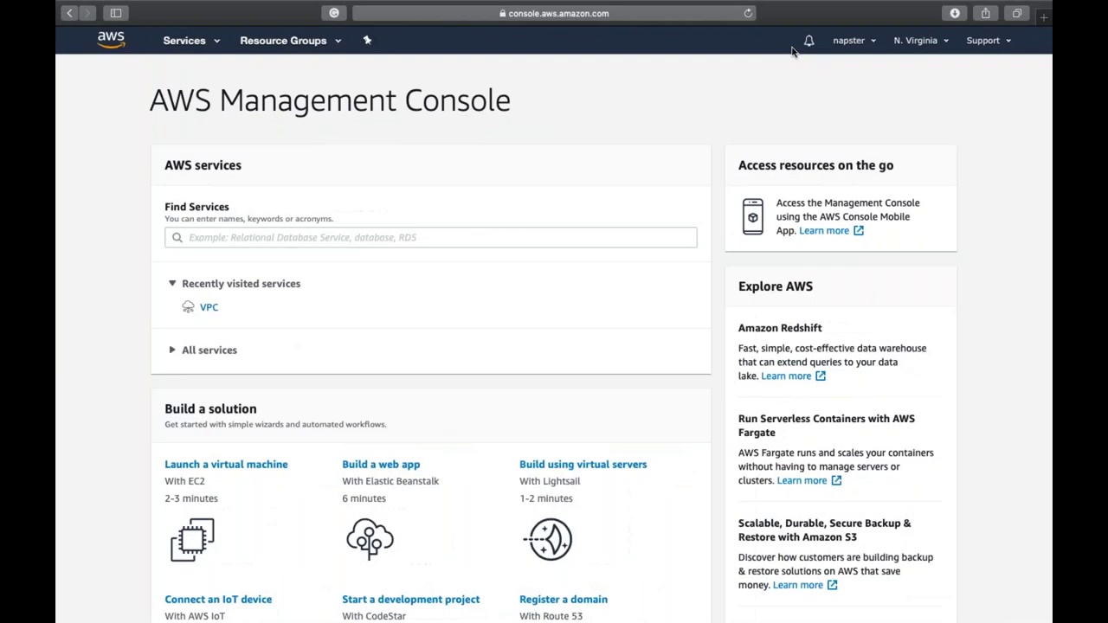
# Open the VPC service and display the list of existing VPCs
pyautogui.click(201, 49)
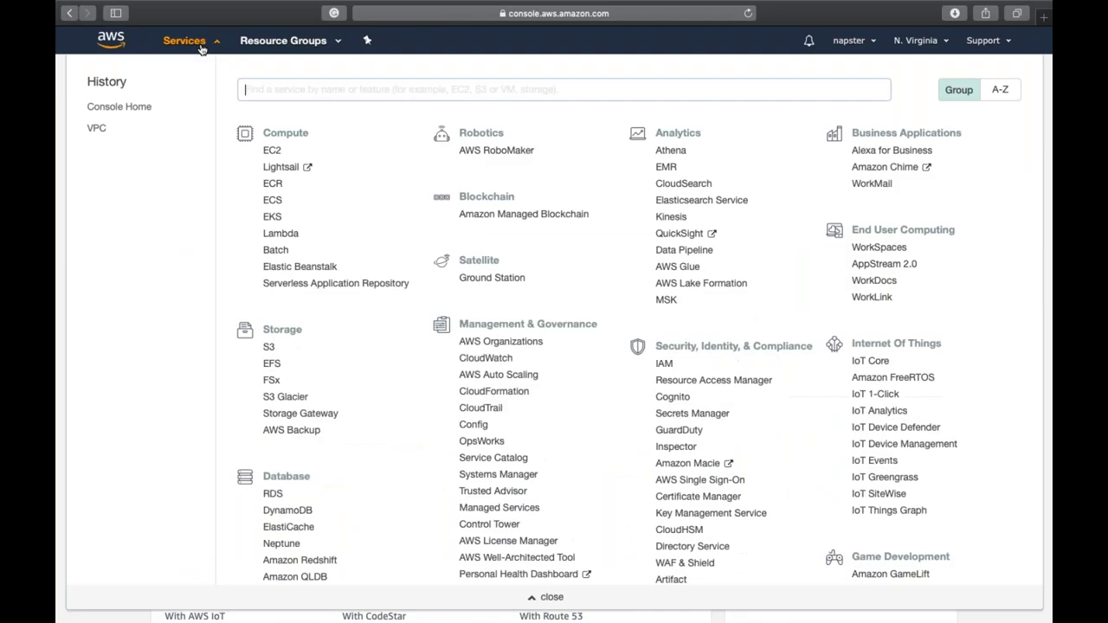
pyautogui.write('vpc')
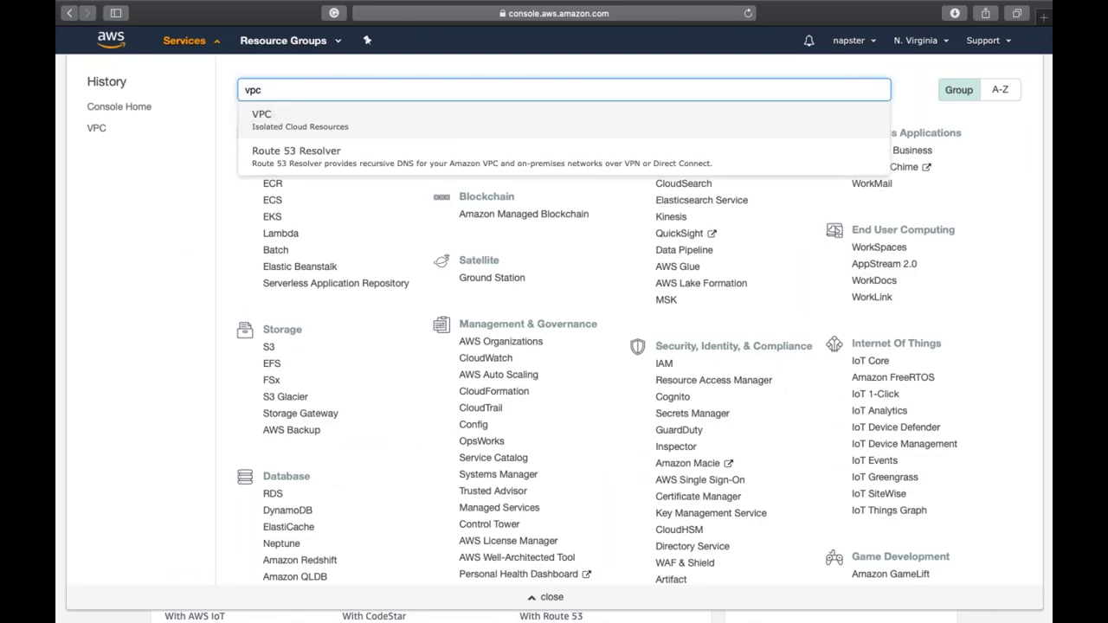
pyautogui.click(295, 128)
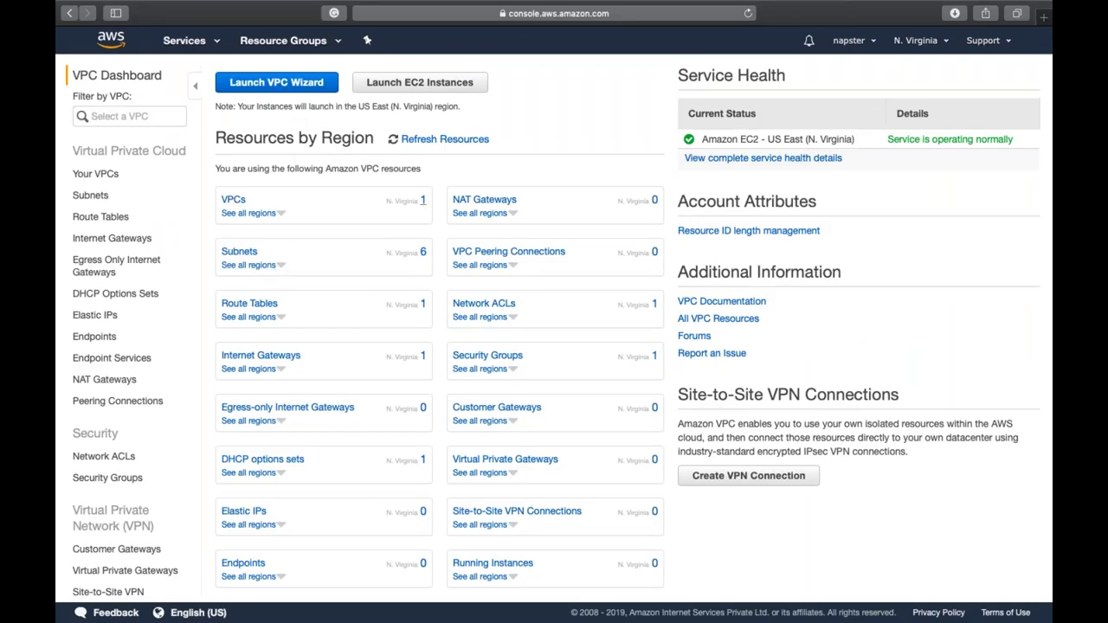
pyautogui.click(234, 200)
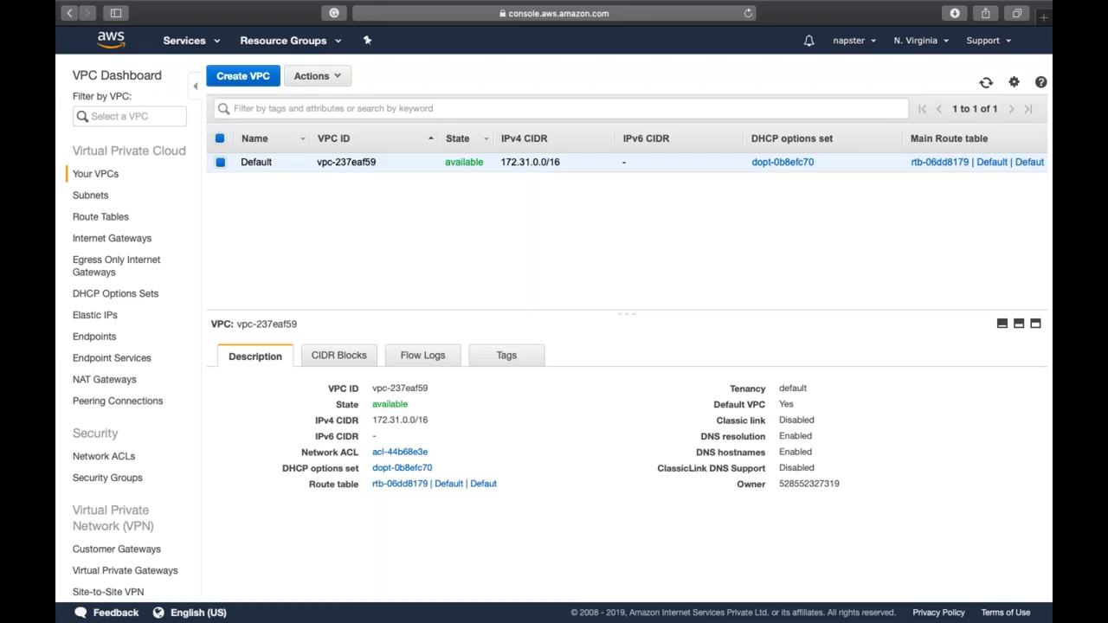
# Clear the name tags of the subnets database-1a and database-1b
pyautogui.click(133, 203)
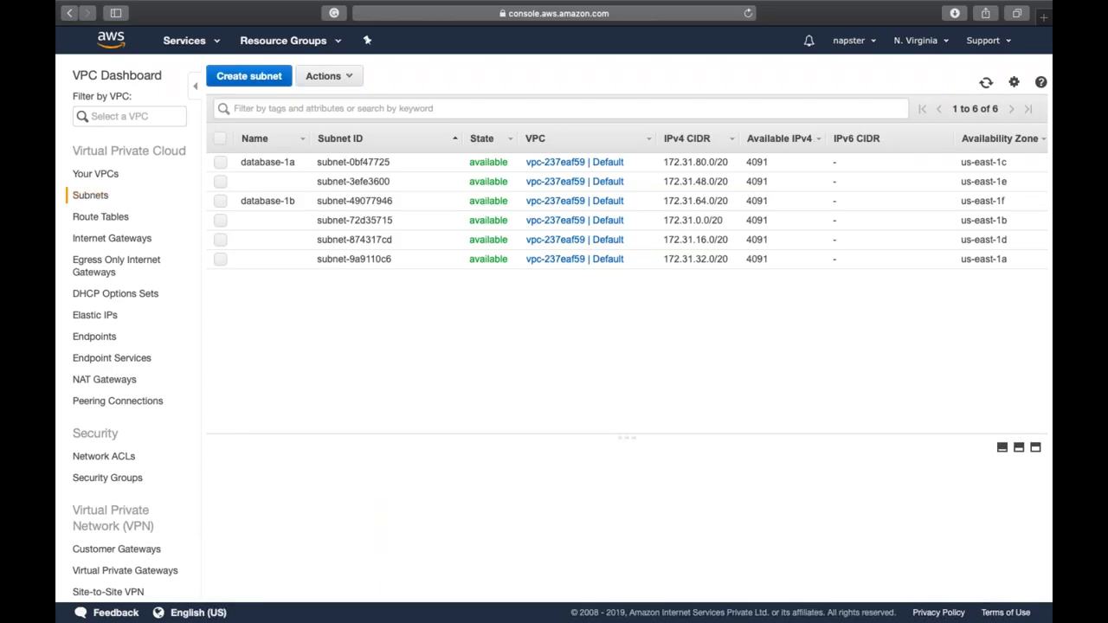
pyautogui.moveTo(297, 165)
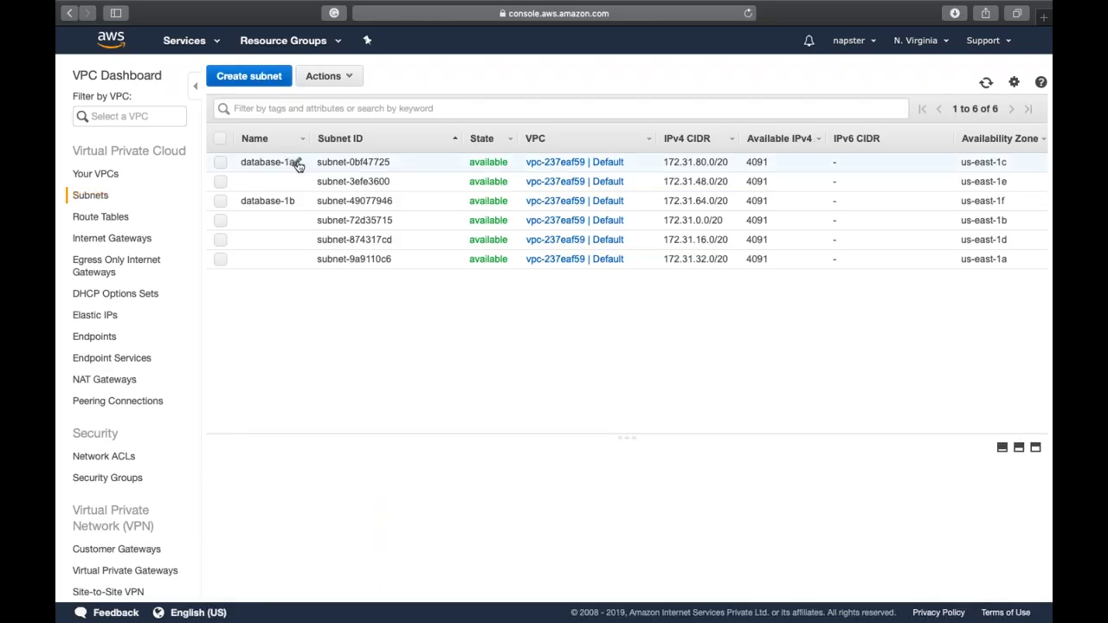
pyautogui.click(297, 164)
pyautogui.press('BackSpace')
pyautogui.press('Return')
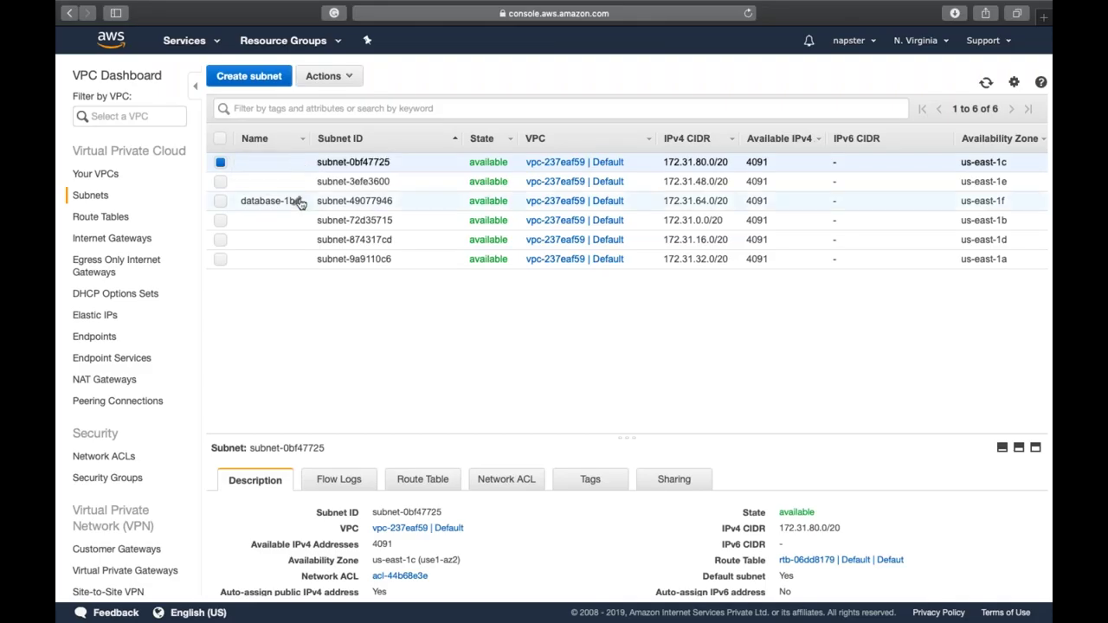
pyautogui.click(299, 201)
pyautogui.press('BackSpace')
pyautogui.press('Return')
# Start a new VPC with the name tag VPC_01 and the IPv4 CIDR block 192.168.0.0/16
pyautogui.click(95, 174)
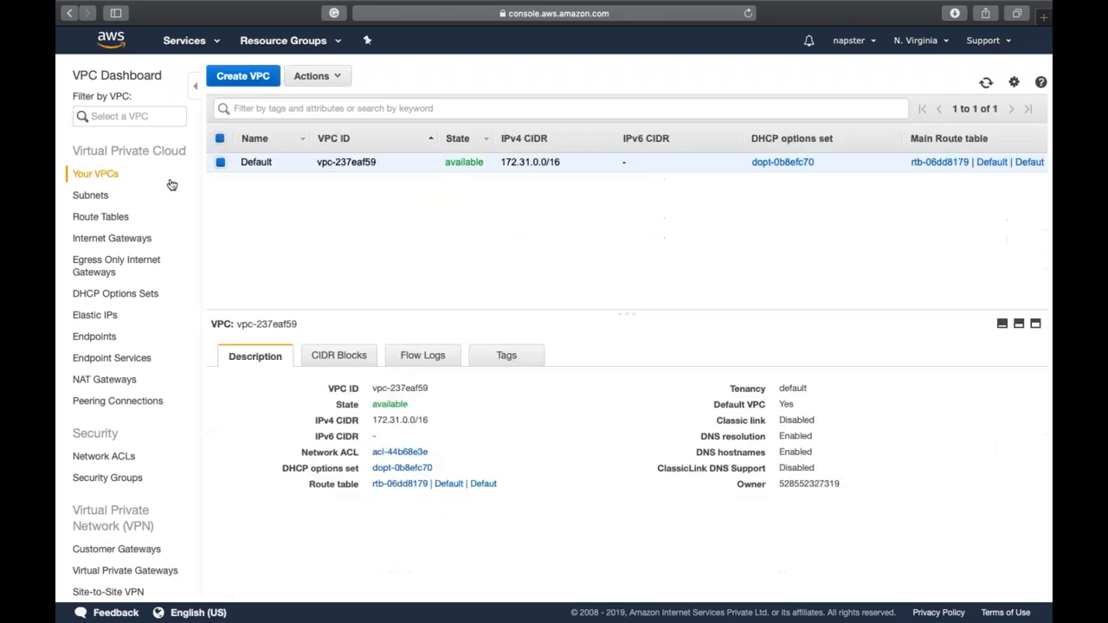
pyautogui.click(235, 78)
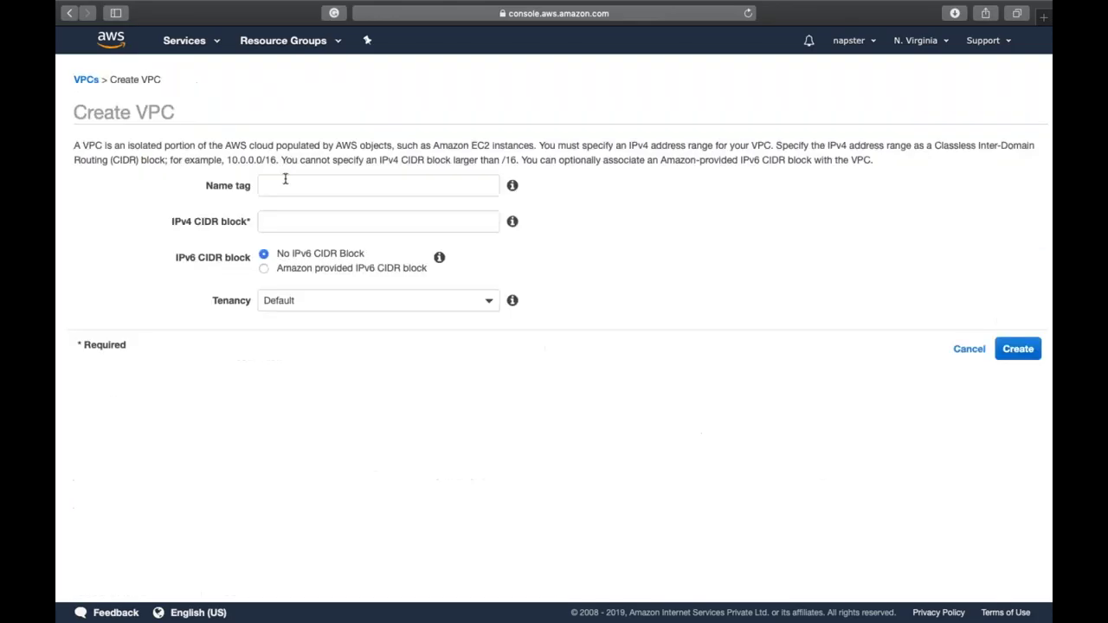
pyautogui.click(285, 182)
pyautogui.write('VP')
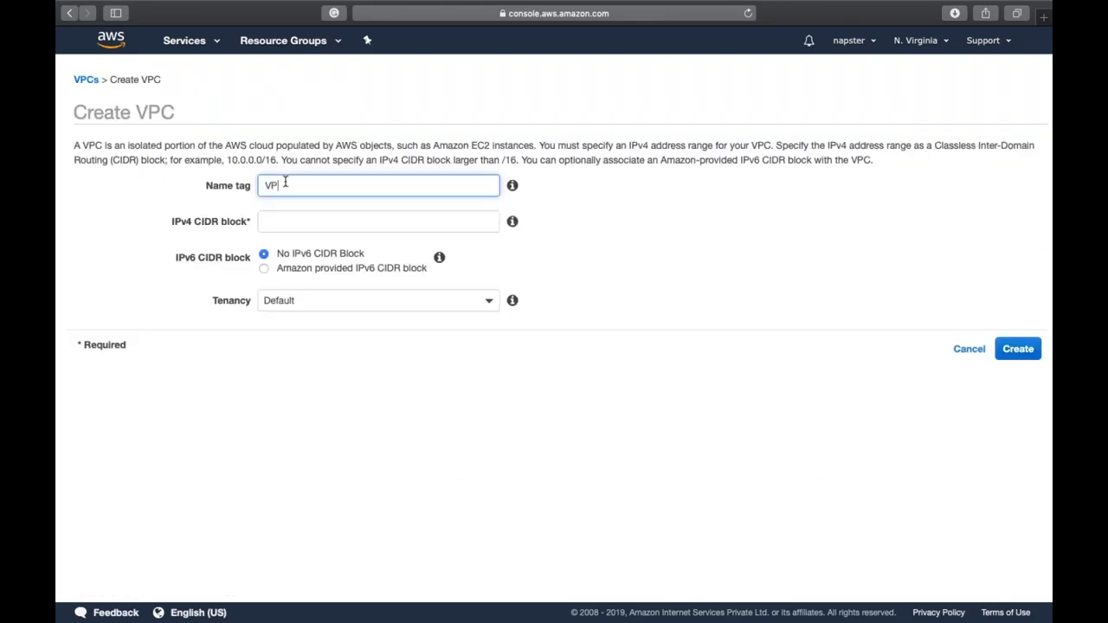
pyautogui.write('C-01')
pyautogui.press('Tab')
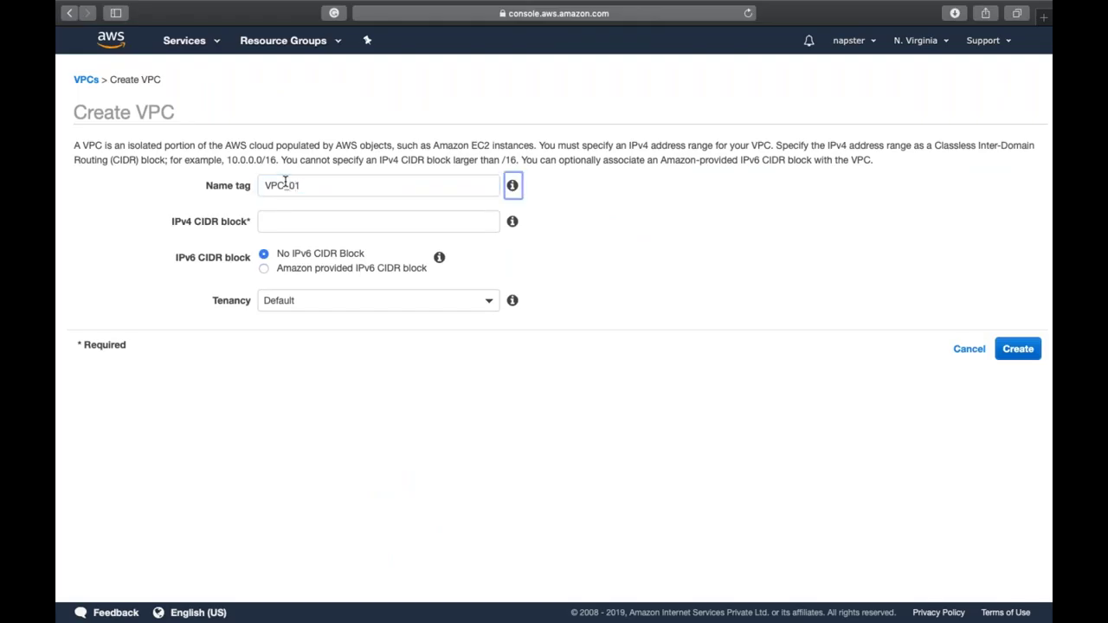
pyautogui.click(334, 218)
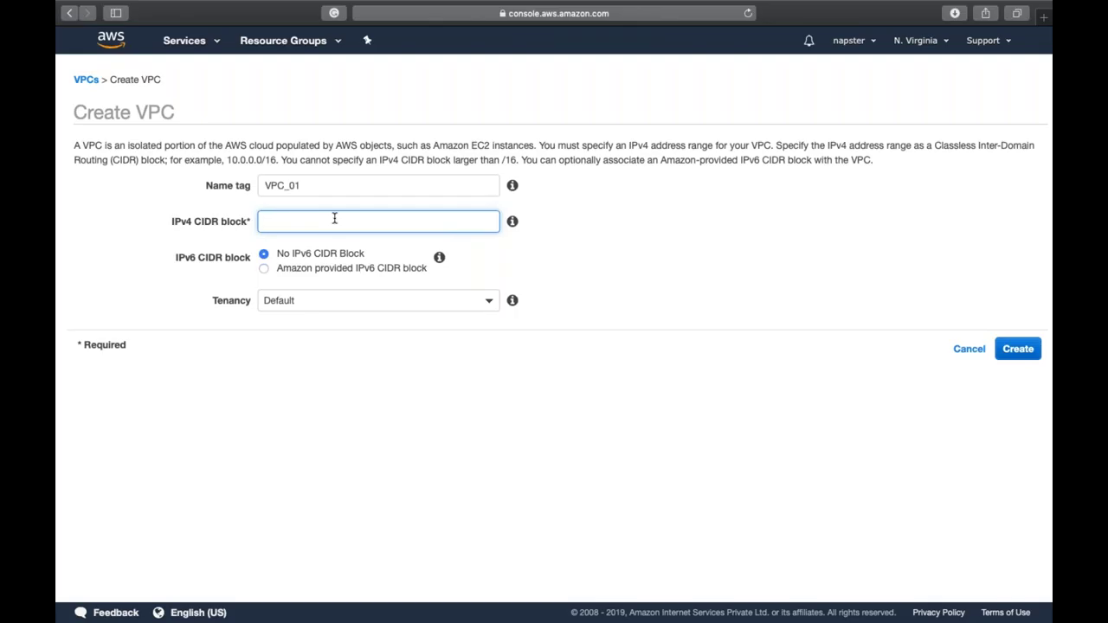
pyautogui.write('192.168.0.0/16')
# Review the CIDR size limit and tenancy options, and create the VPC with no IPv6 CIDR block and default tenancy
pyautogui.click(397, 153)
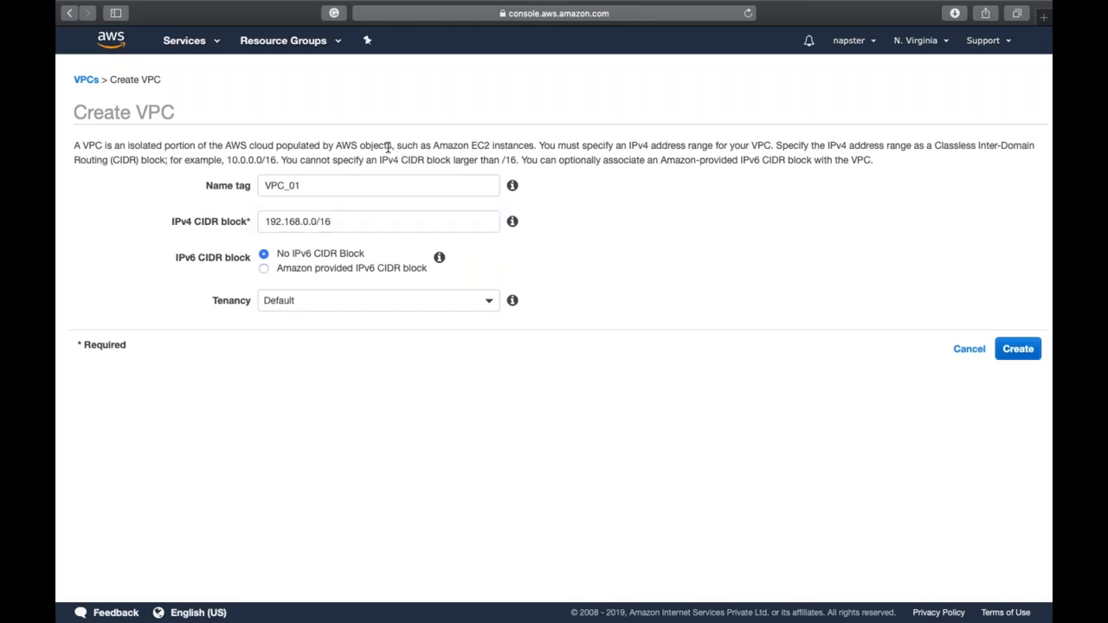
pyautogui.moveTo(428, 161); pyautogui.dragTo(518, 160)
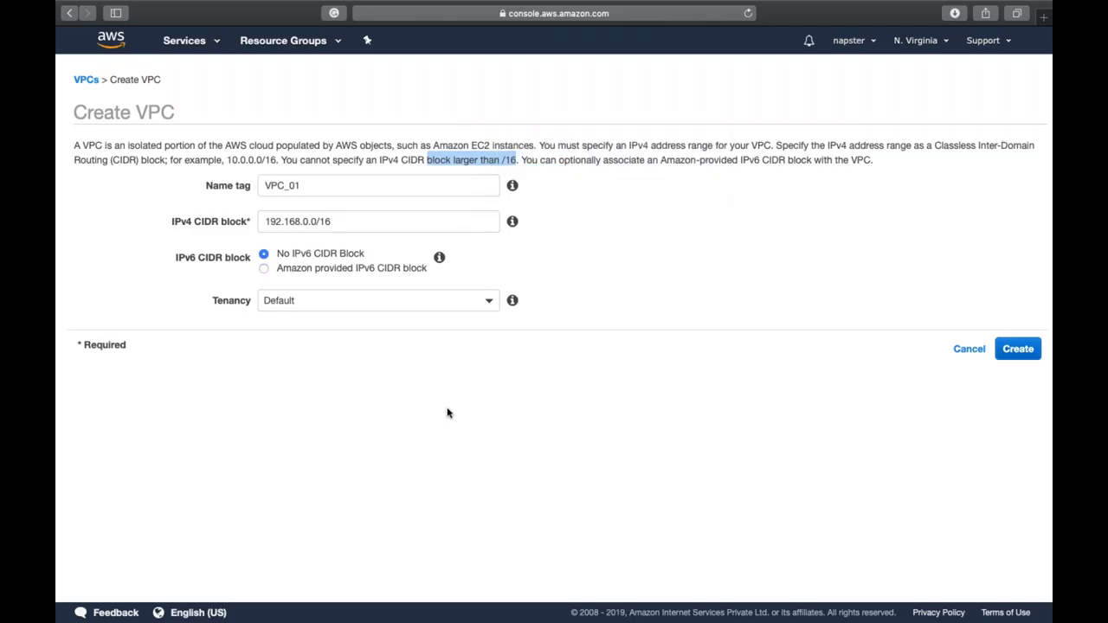
pyautogui.click(241, 268)
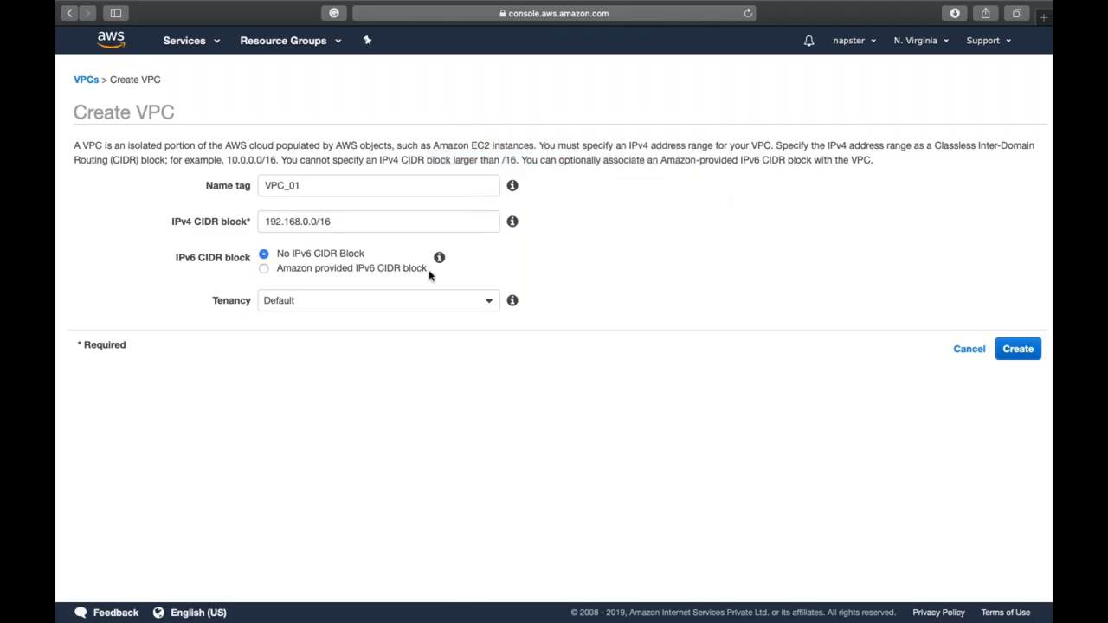
pyautogui.click(288, 302)
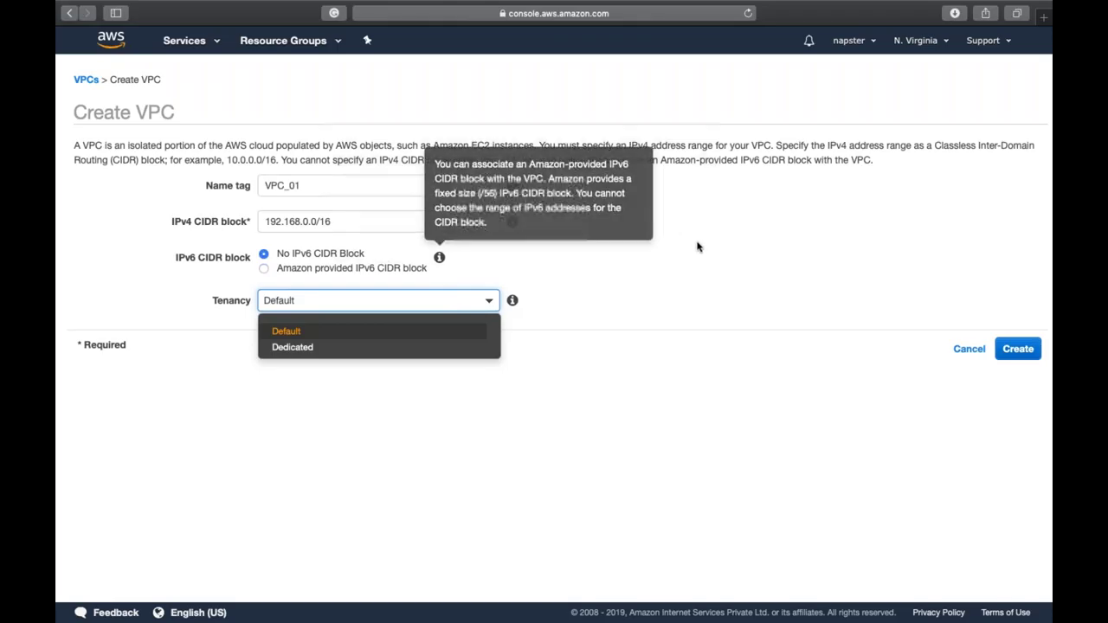
pyautogui.click(684, 351)
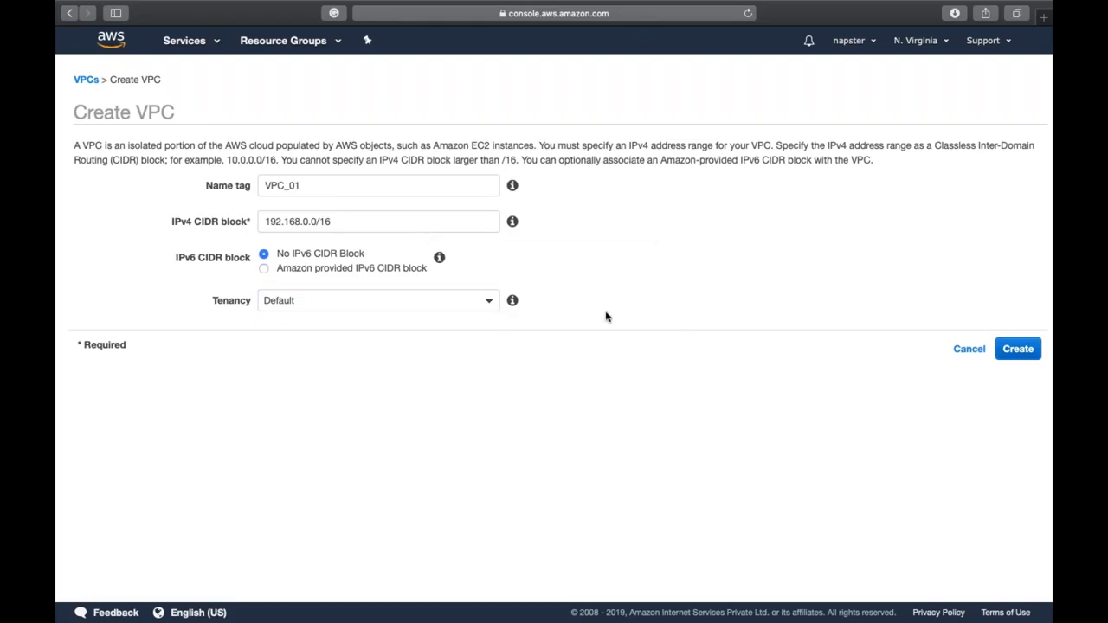
pyautogui.click(338, 314)
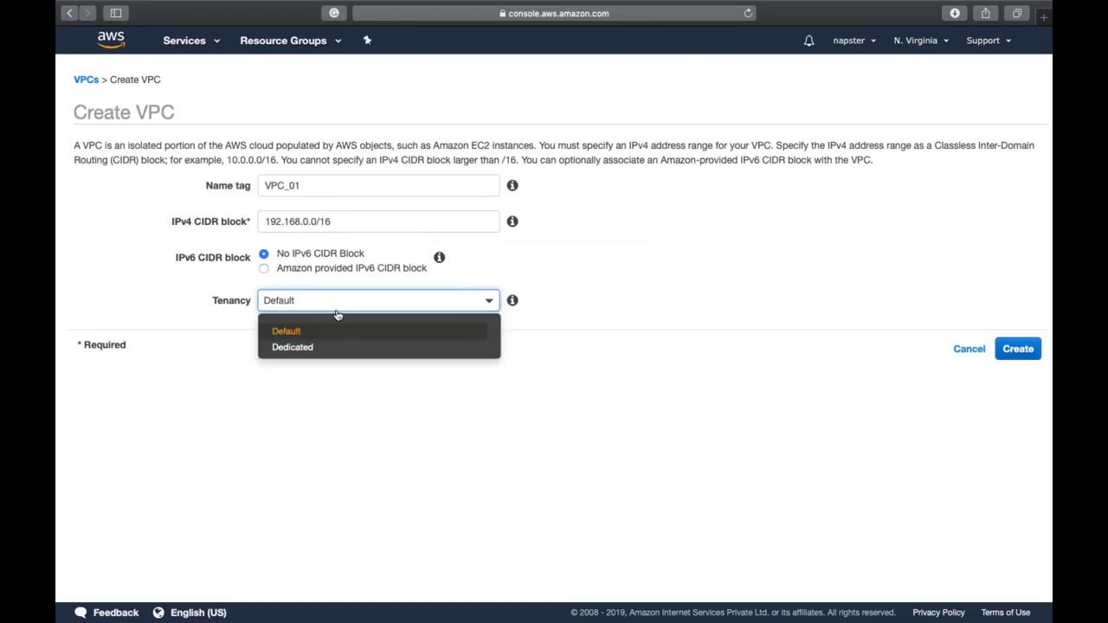
pyautogui.click(634, 313)
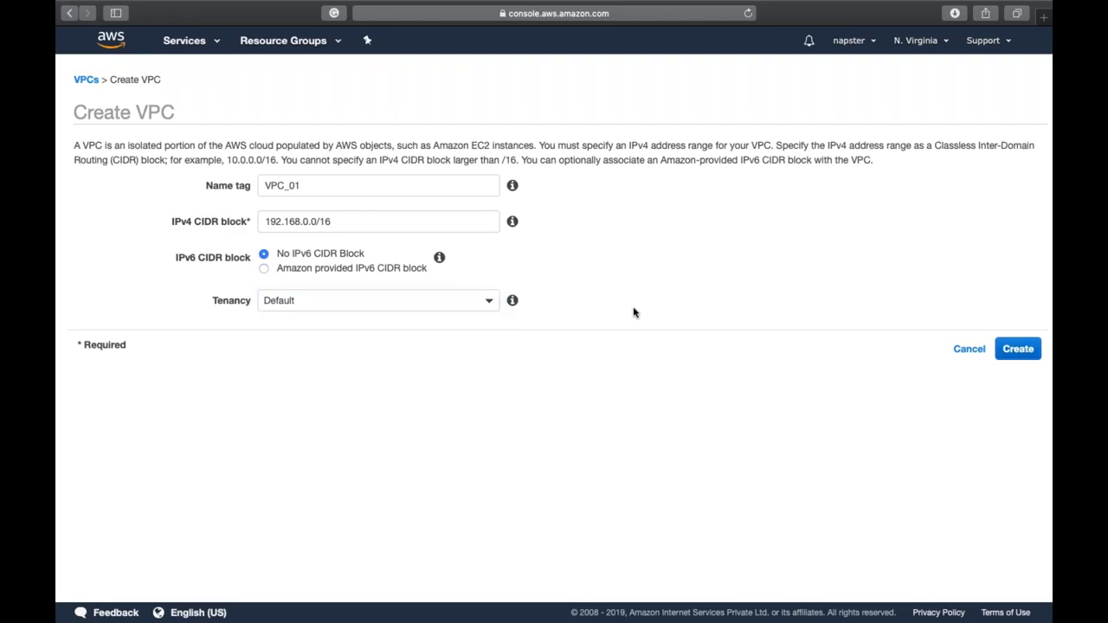
pyautogui.click(1010, 350)
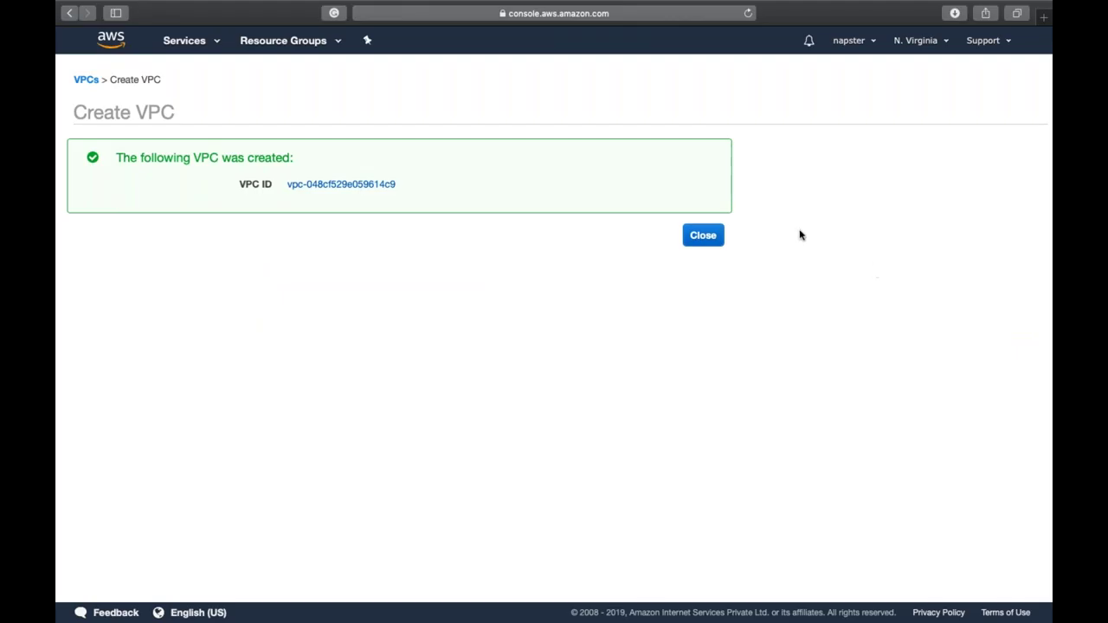
pyautogui.click(703, 237)
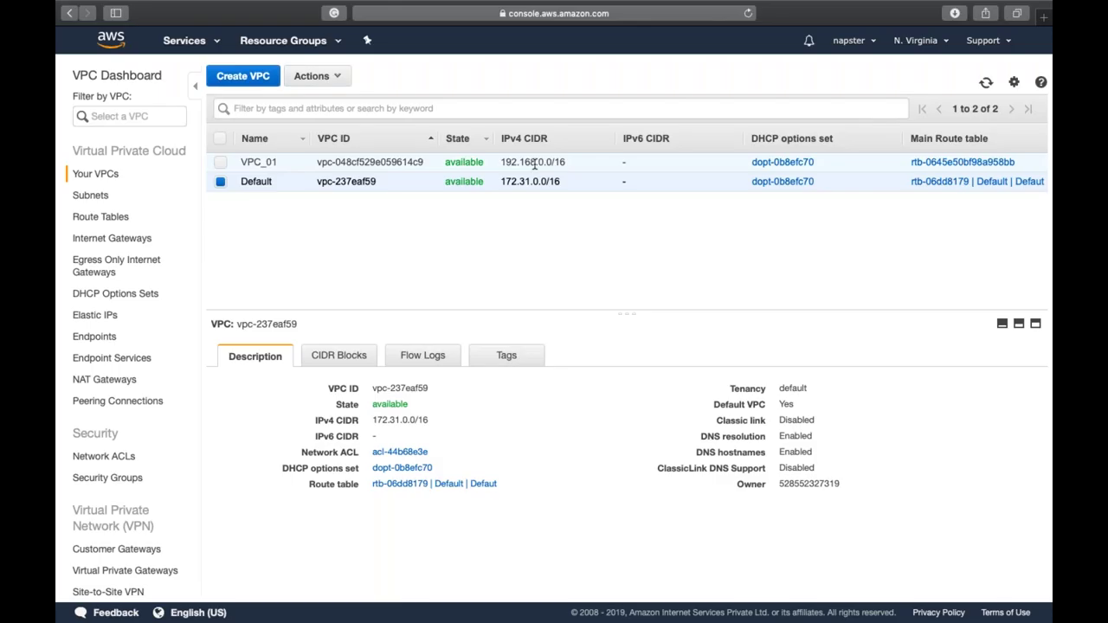
# Examine VPC_01's network ACL and route table details and the default security group that belongs to it
pyautogui.click(535, 165)
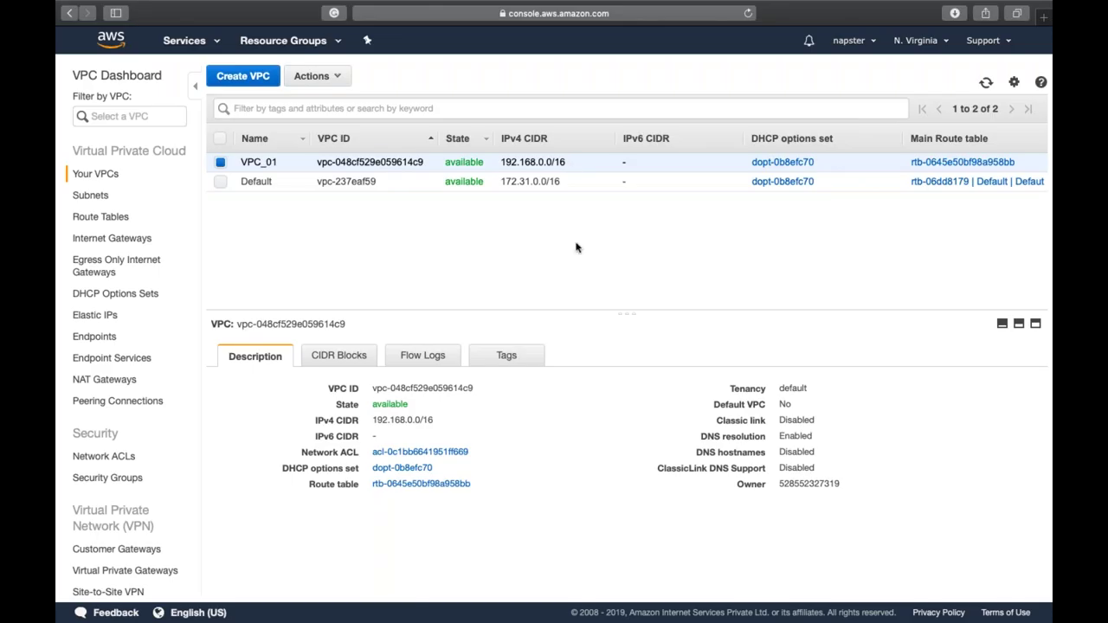
pyautogui.moveTo(300, 452); pyautogui.dragTo(473, 451)
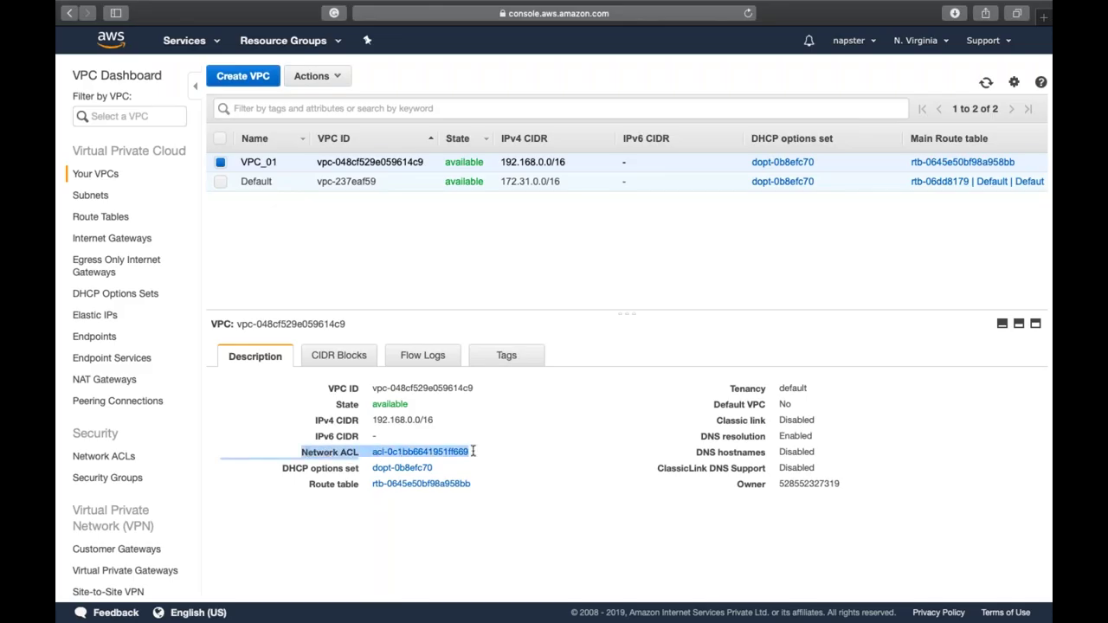
pyautogui.click(474, 451)
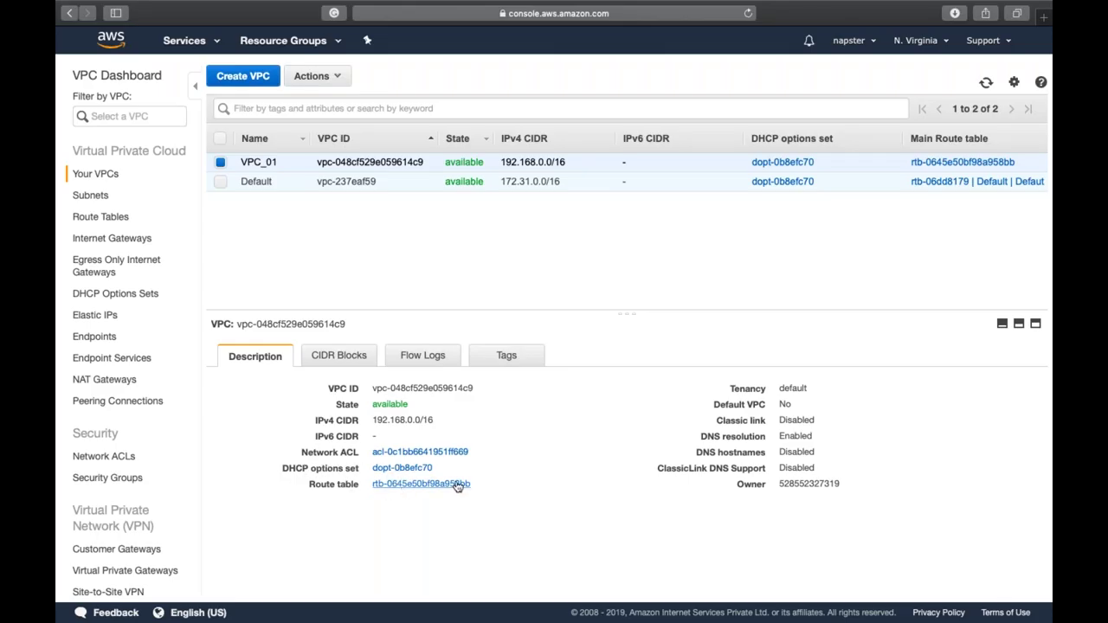
pyautogui.click(134, 478)
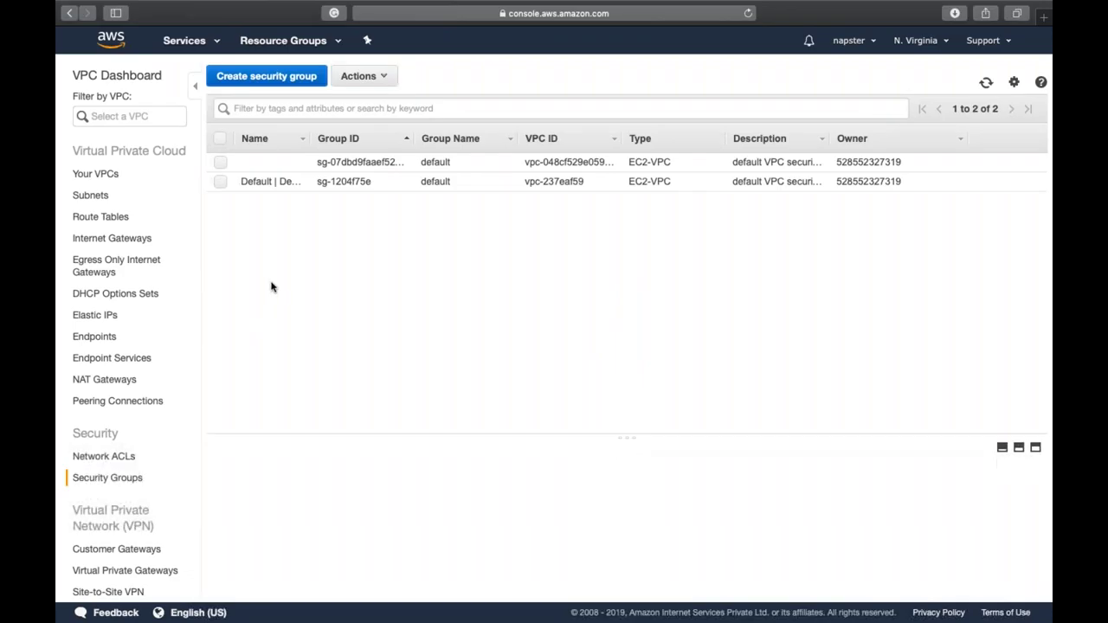
pyautogui.click(362, 163)
pyautogui.moveTo(413, 139); pyautogui.dragTo(463, 137)
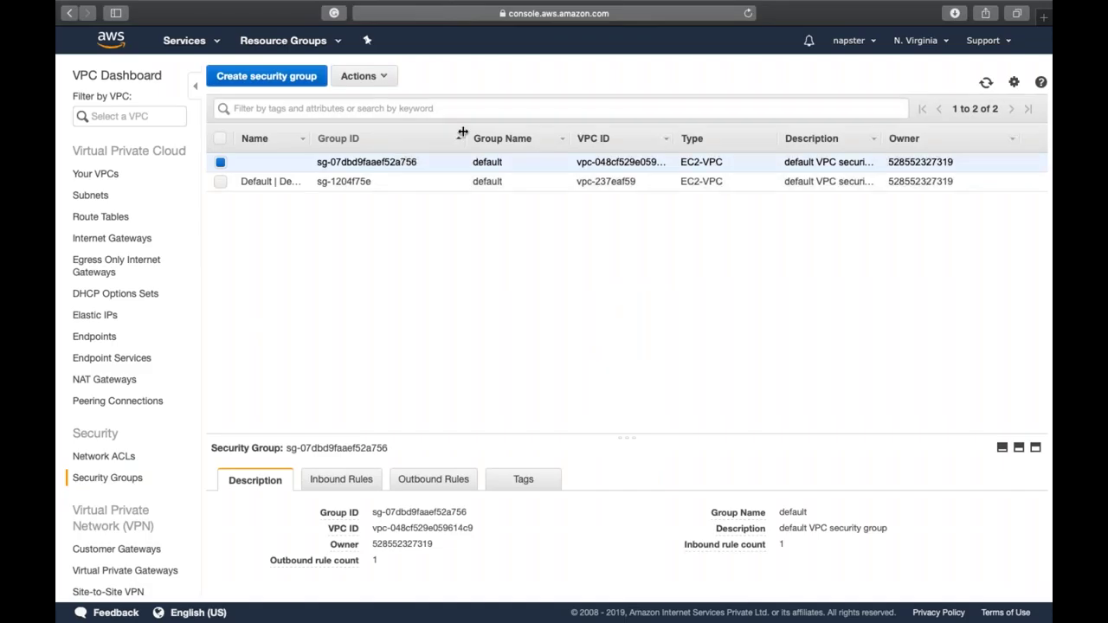
pyautogui.doubleClick(408, 533)
pyautogui.moveTo(342, 520)
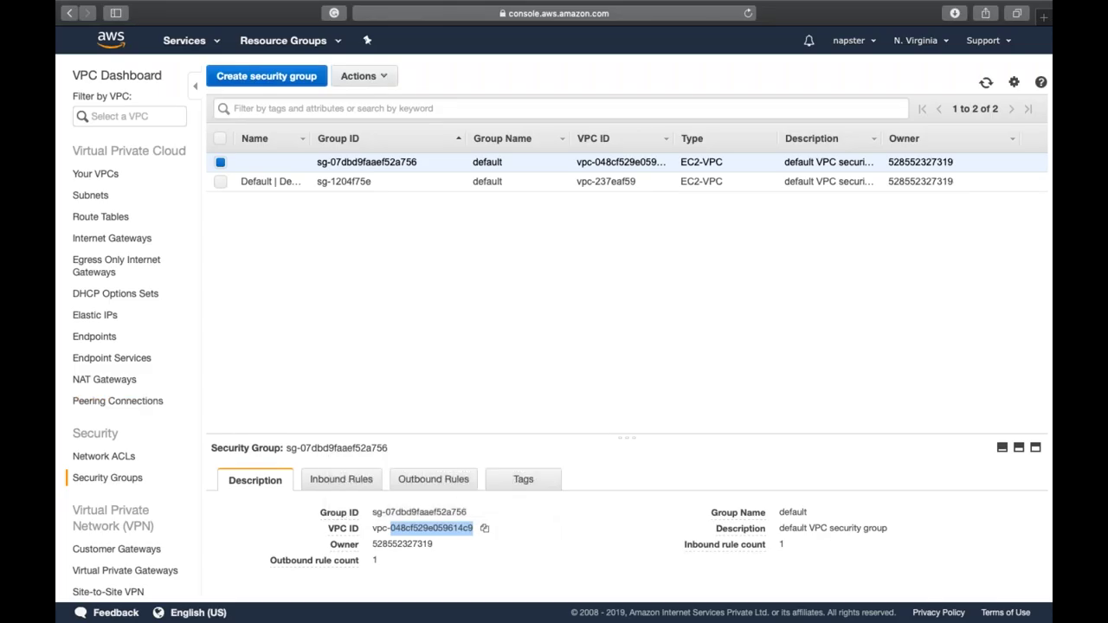
pyautogui.click(97, 174)
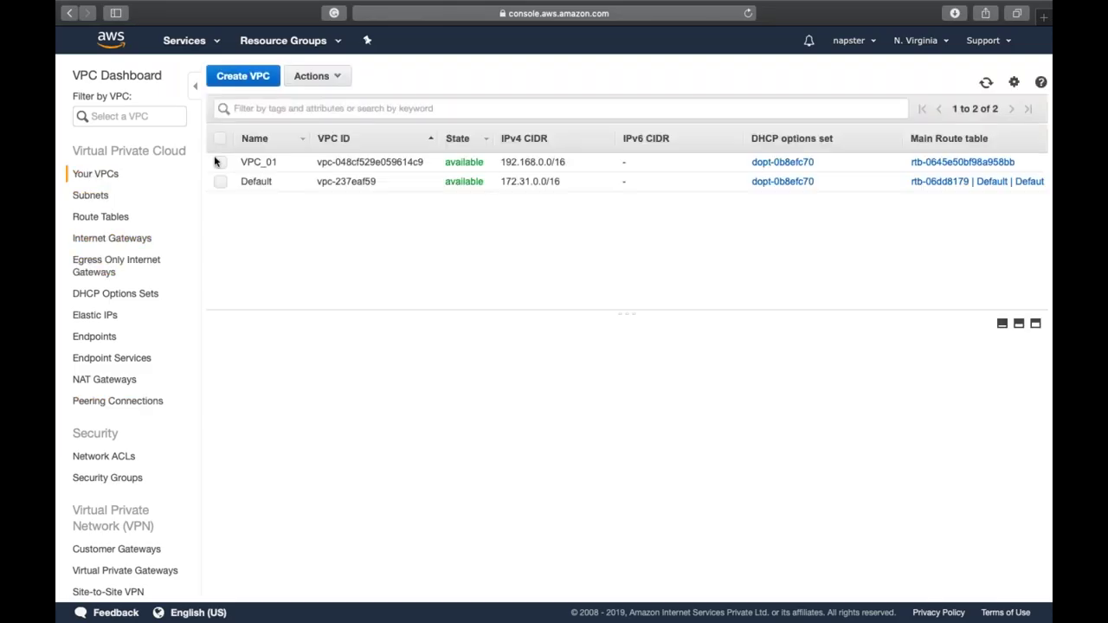
pyautogui.click(368, 162)
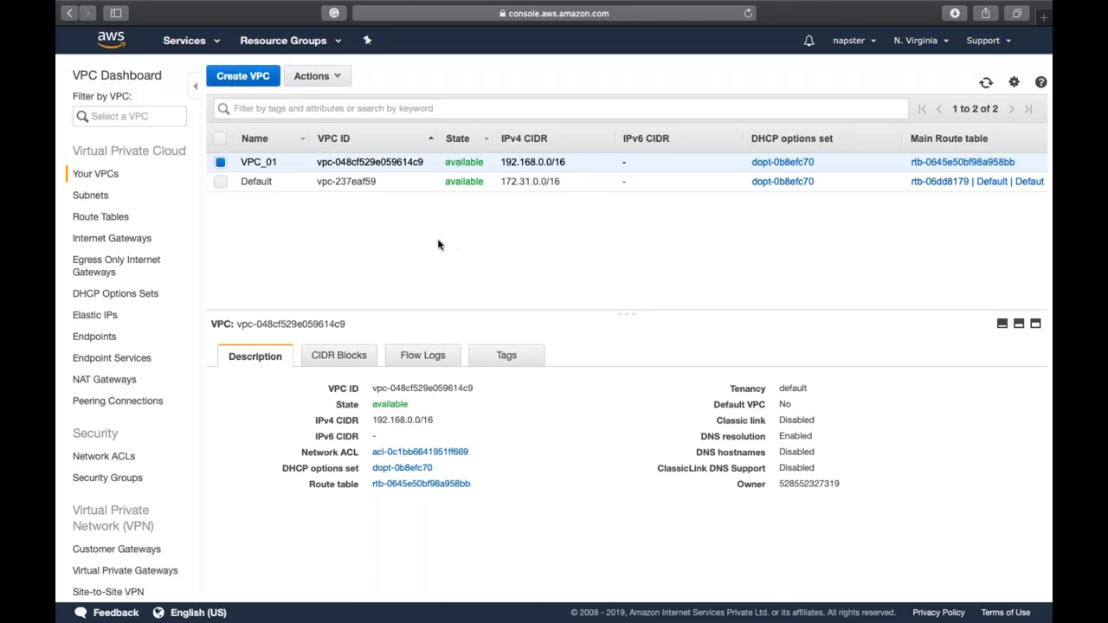
# Create an internet gateway with the name tag IGW_01-VPC_01 and return to the internet gateway list
pyautogui.click(110, 240)
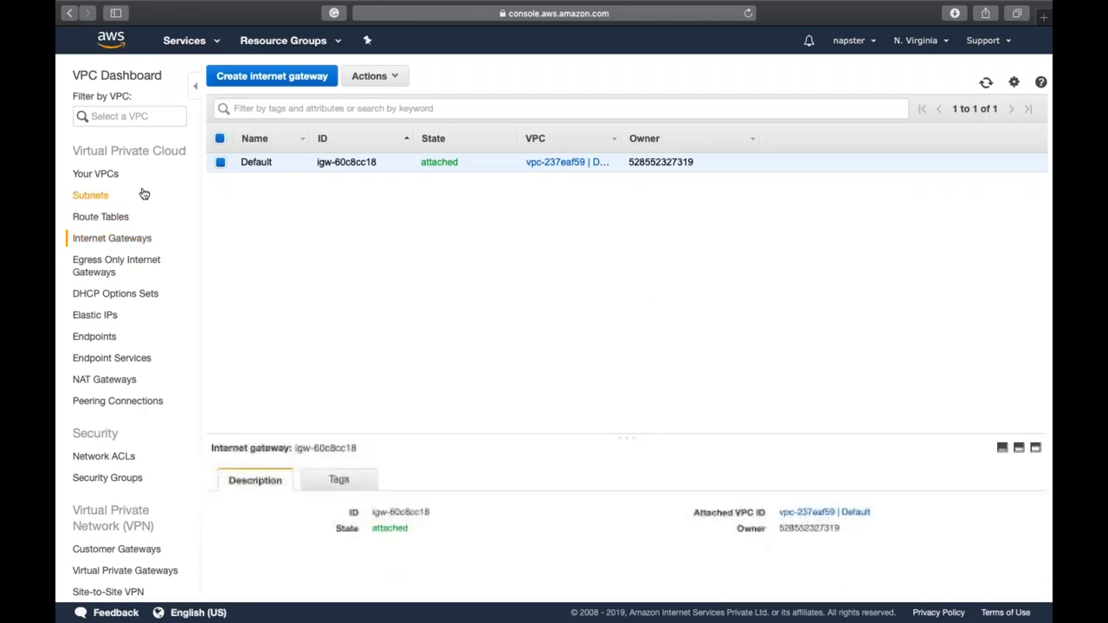
pyautogui.click(274, 78)
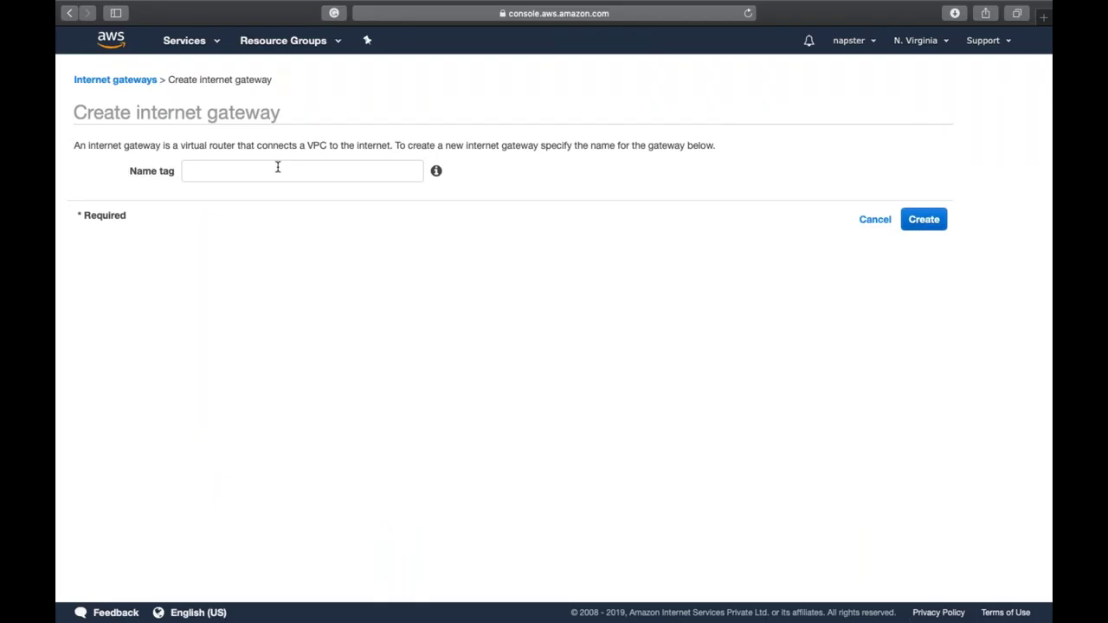
pyautogui.click(278, 167)
pyautogui.write('IGW')
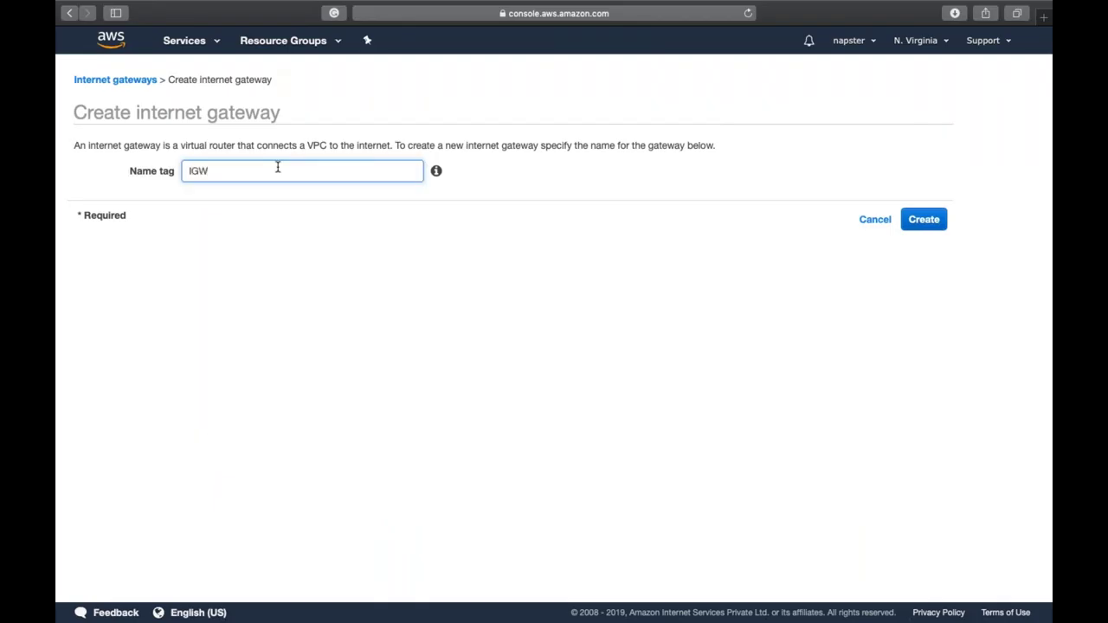
pyautogui.write('_01-VPC_01')
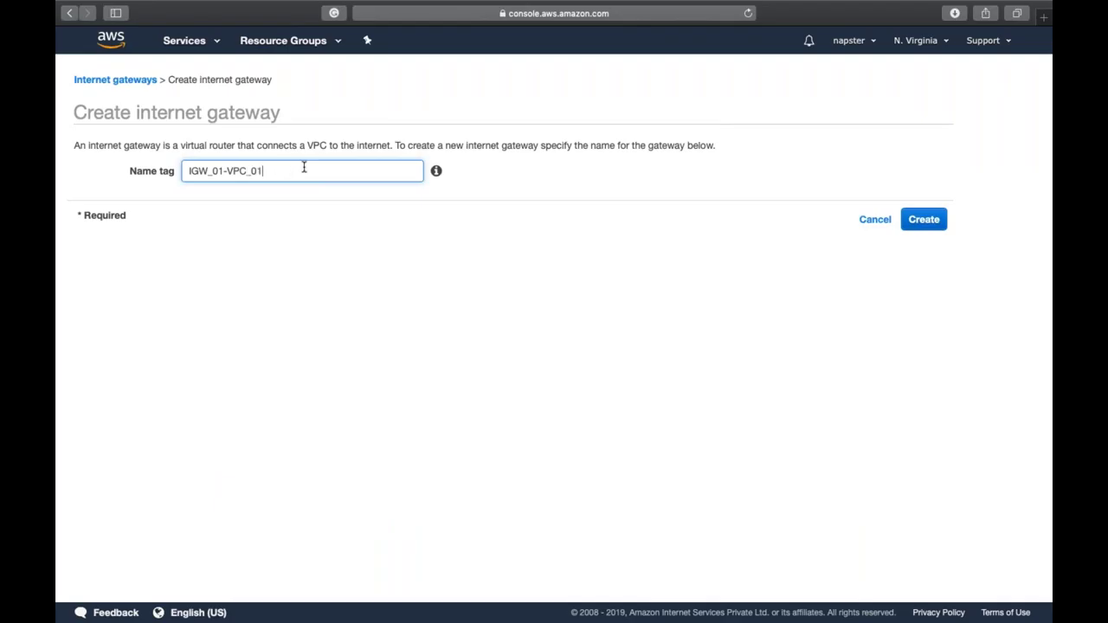
pyautogui.click(924, 220)
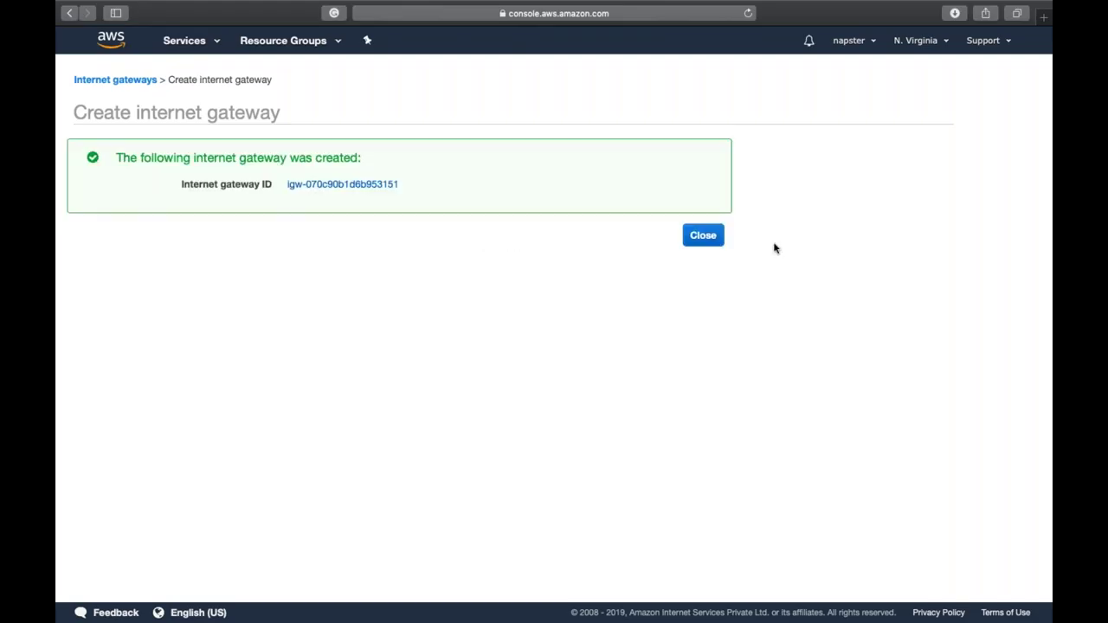
pyautogui.click(714, 237)
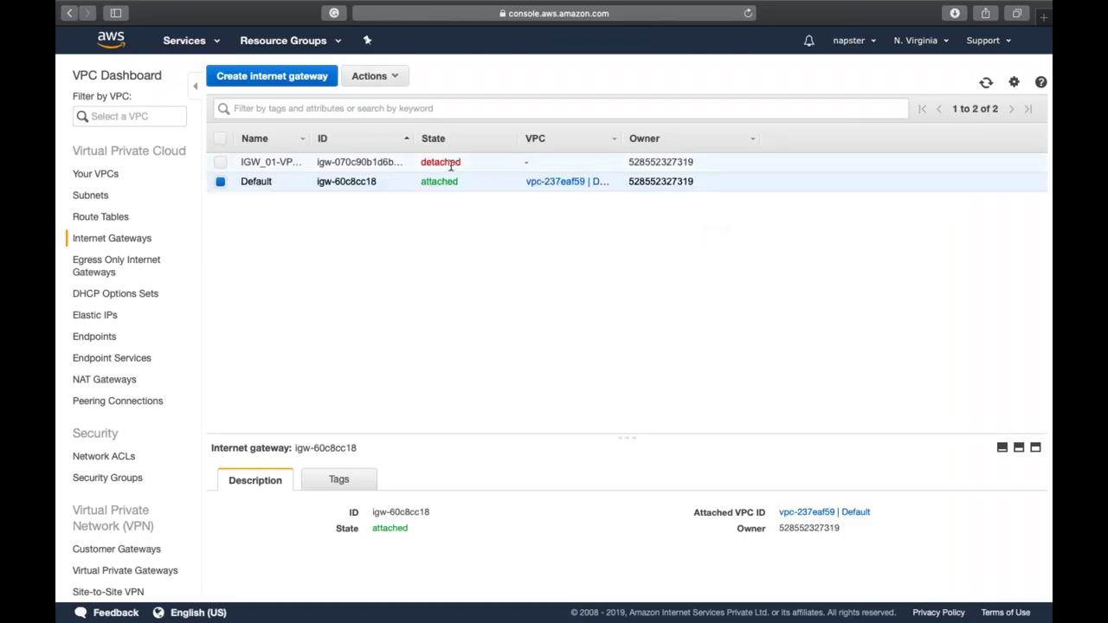
# Attach the detached internet gateway IGW_01-VPC_01 to VPC_01
pyautogui.click(450, 166)
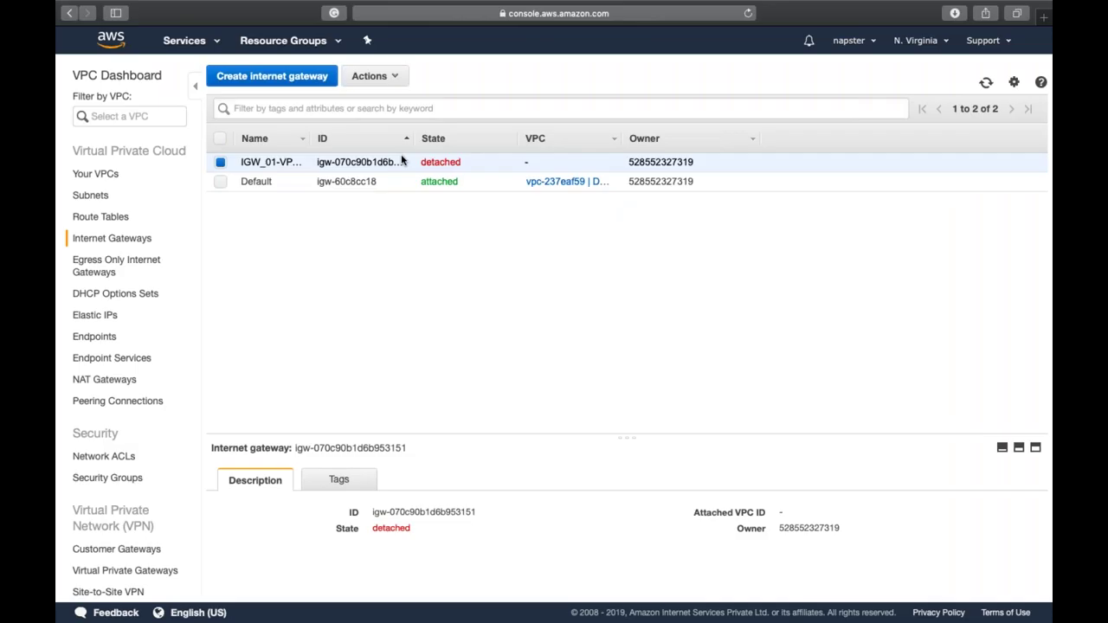
pyautogui.click(370, 76)
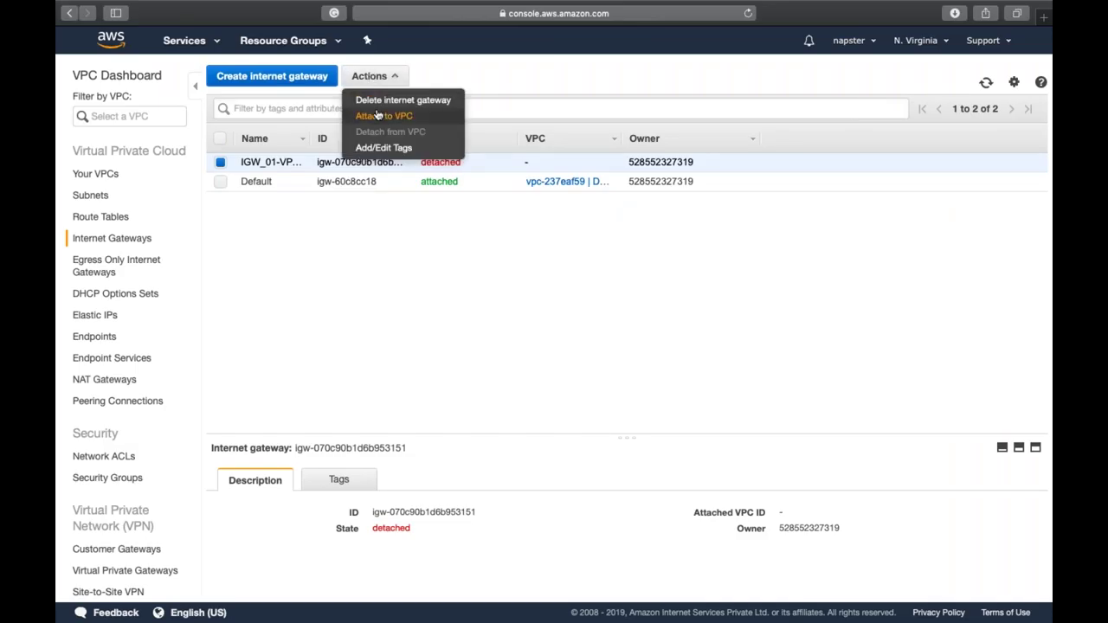
pyautogui.click(378, 116)
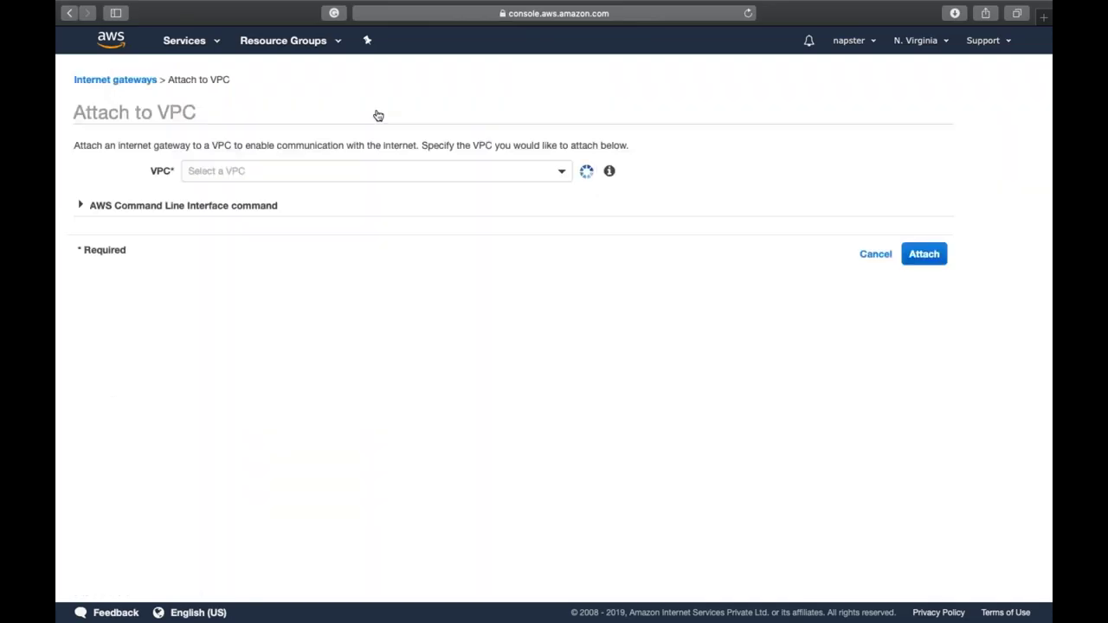
pyautogui.click(378, 171)
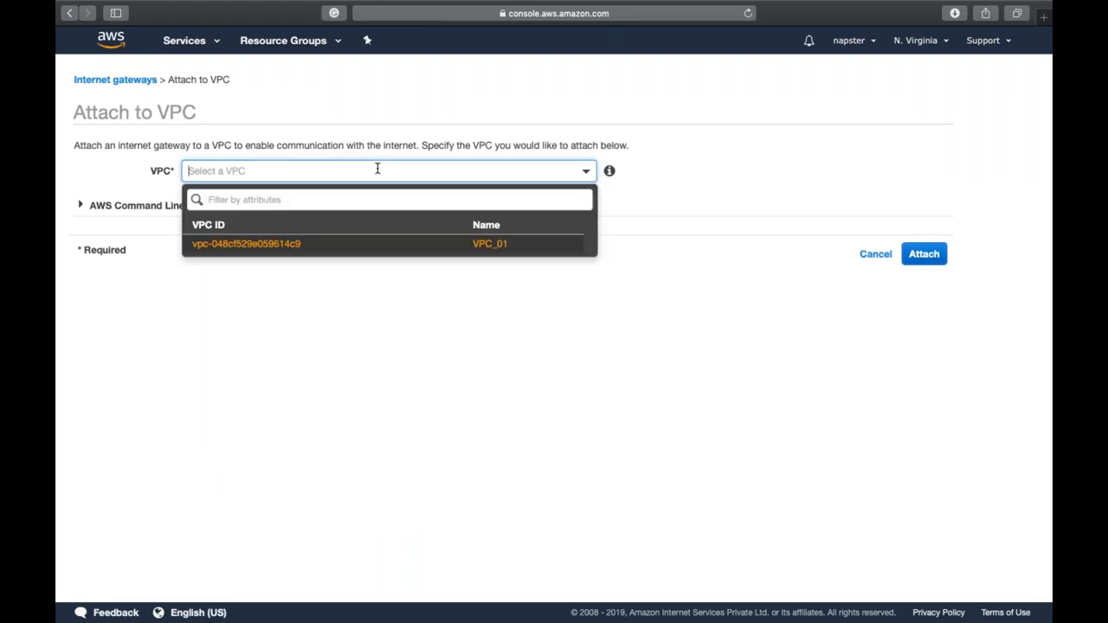
pyautogui.click(374, 247)
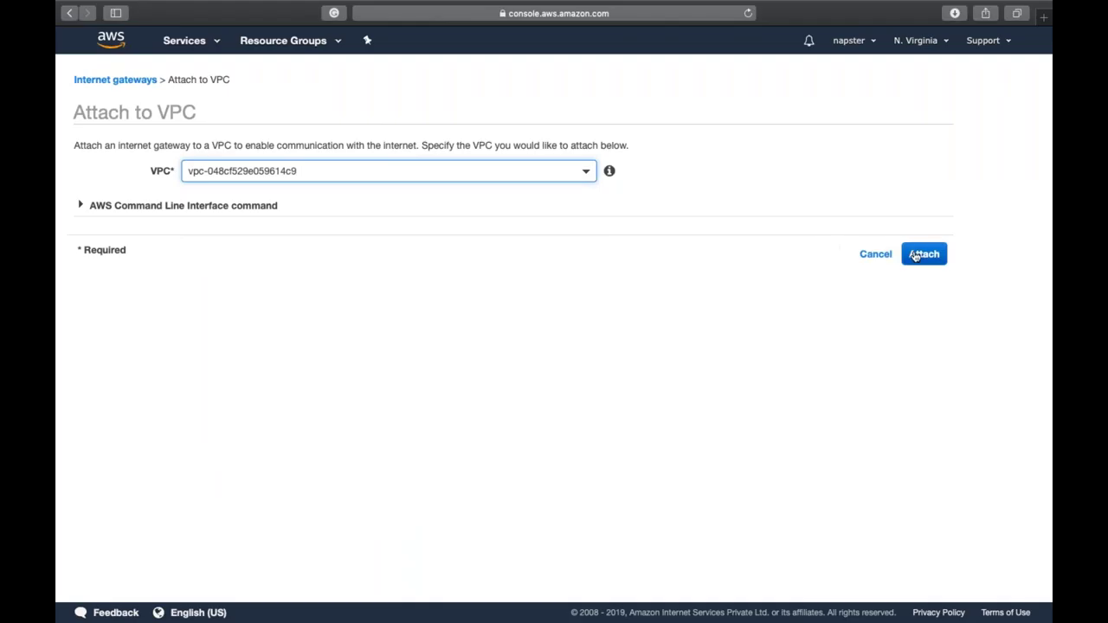
pyautogui.click(917, 256)
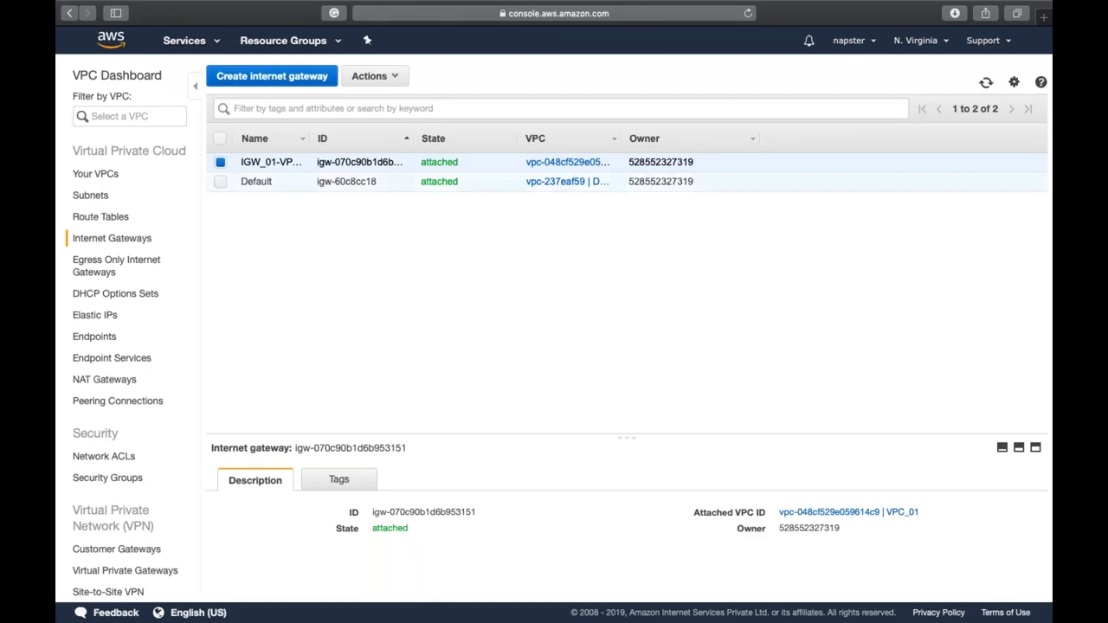
# Start a new subnet with the name tag SUBNET_01 and assign it to VPC_01
pyautogui.click(117, 196)
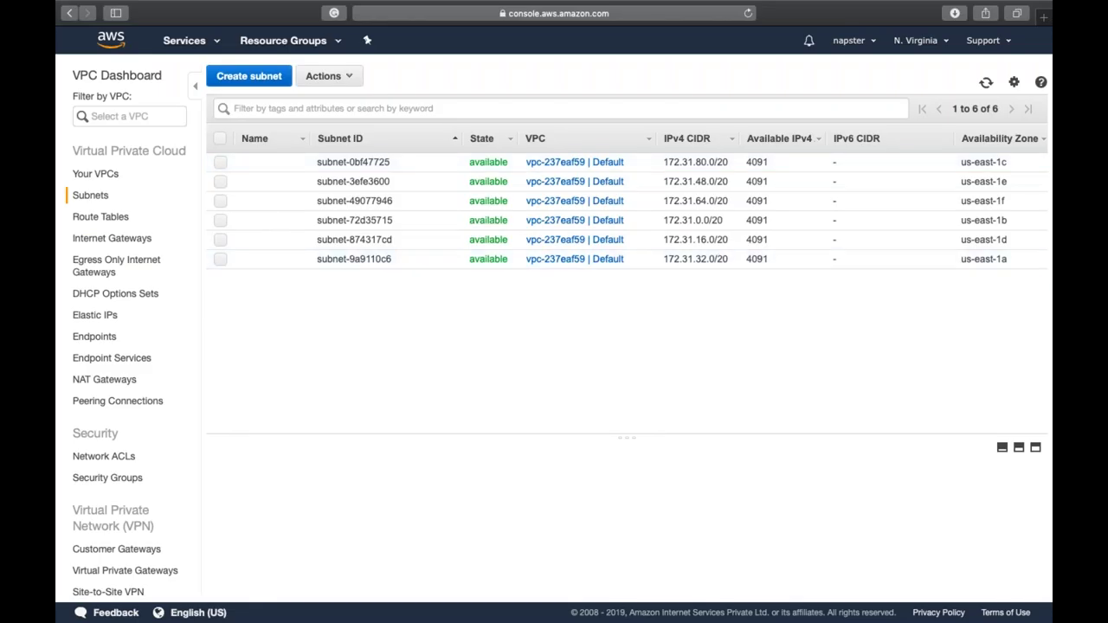
pyautogui.click(257, 80)
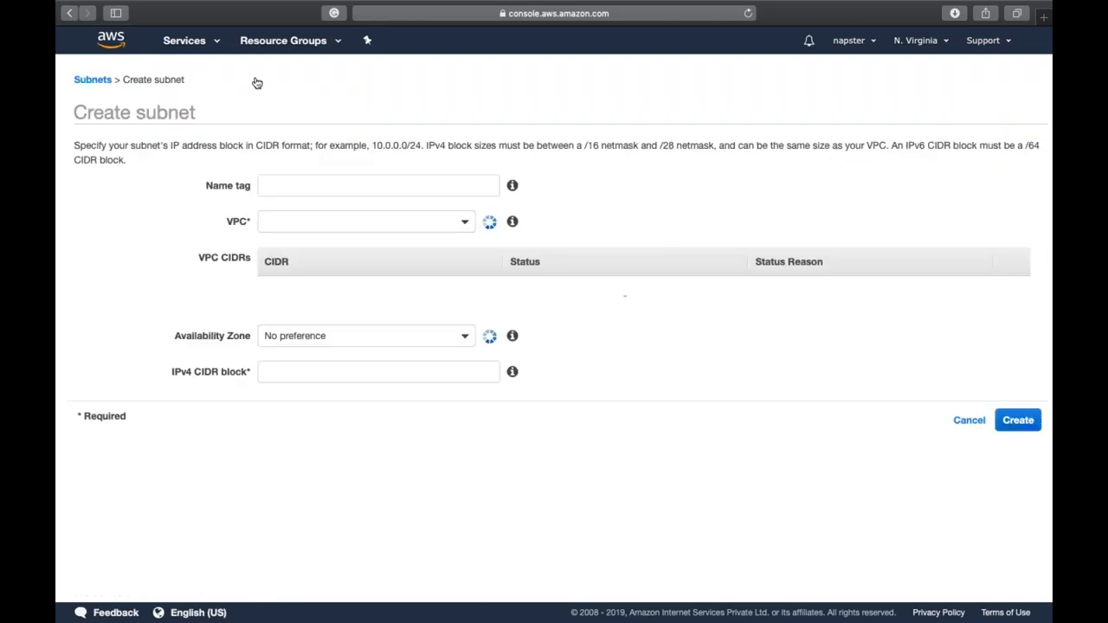
pyautogui.click(309, 185)
pyautogui.write('SUBNET_01')
pyautogui.press('Tab')
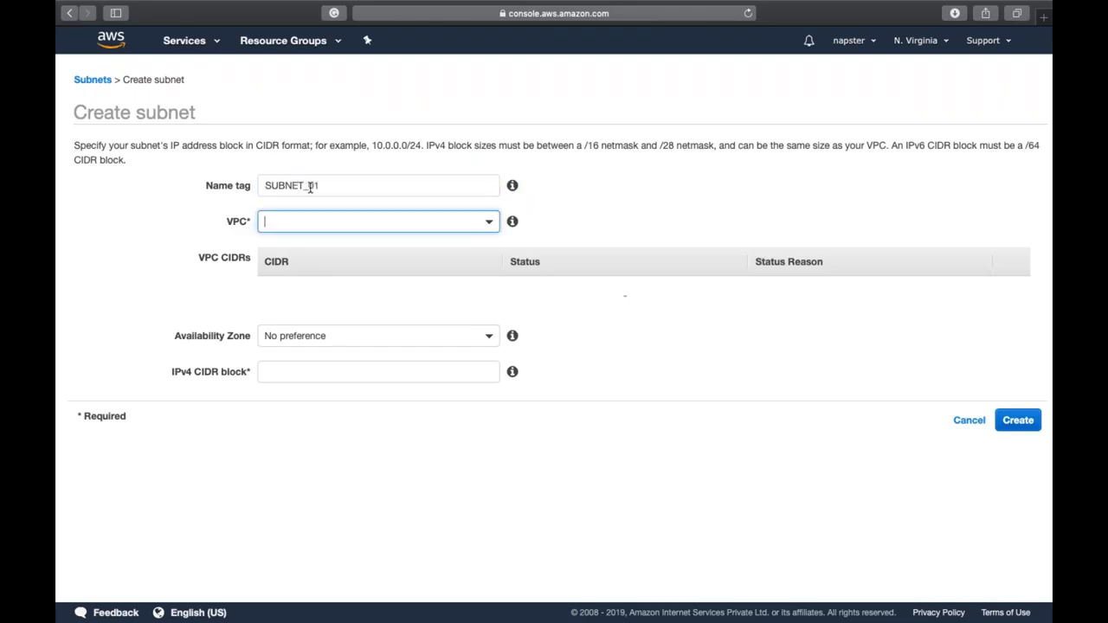
pyautogui.press('Down')
pyautogui.press('Down')
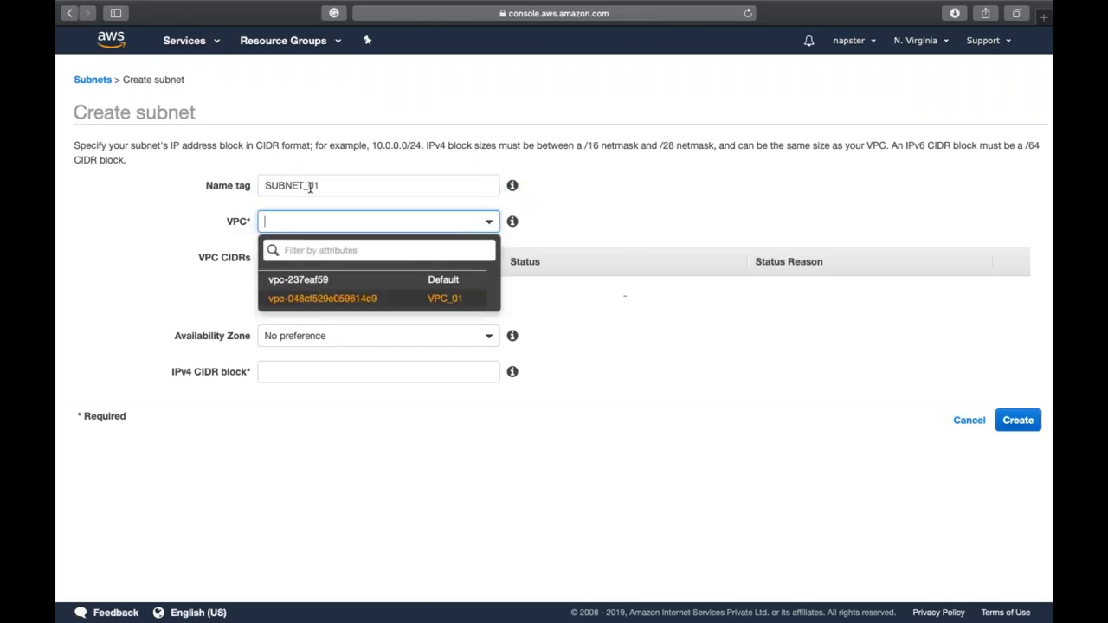
pyautogui.press('Return')
# Set the subnet's availability zone to us-east-1a
pyautogui.press('Tab')
pyautogui.press('Down')
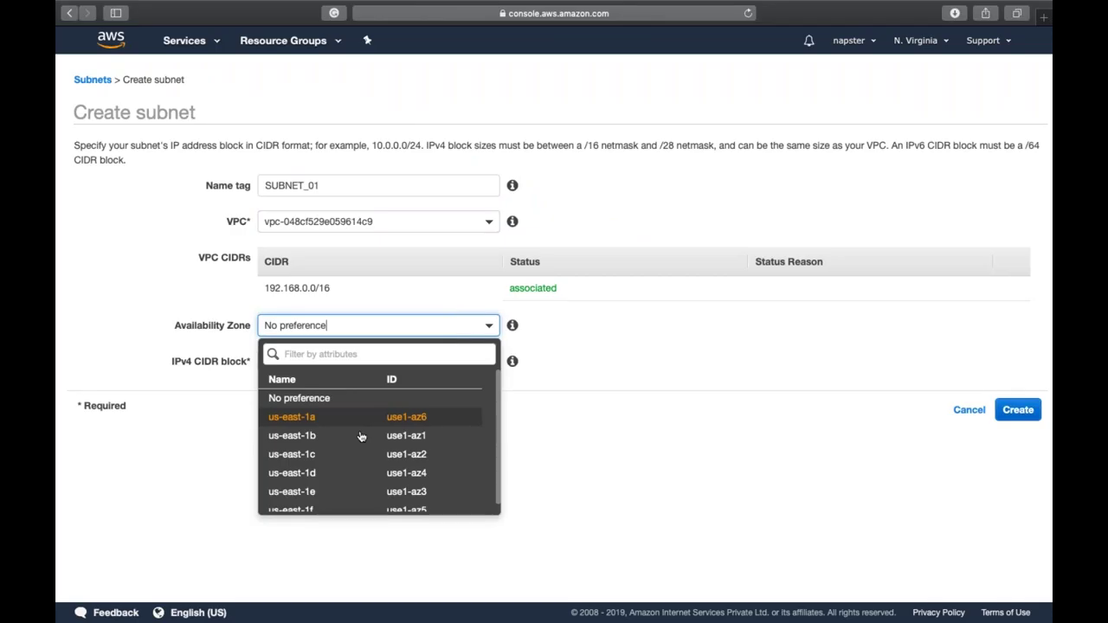
pyautogui.scroll(-1, 361, 437)
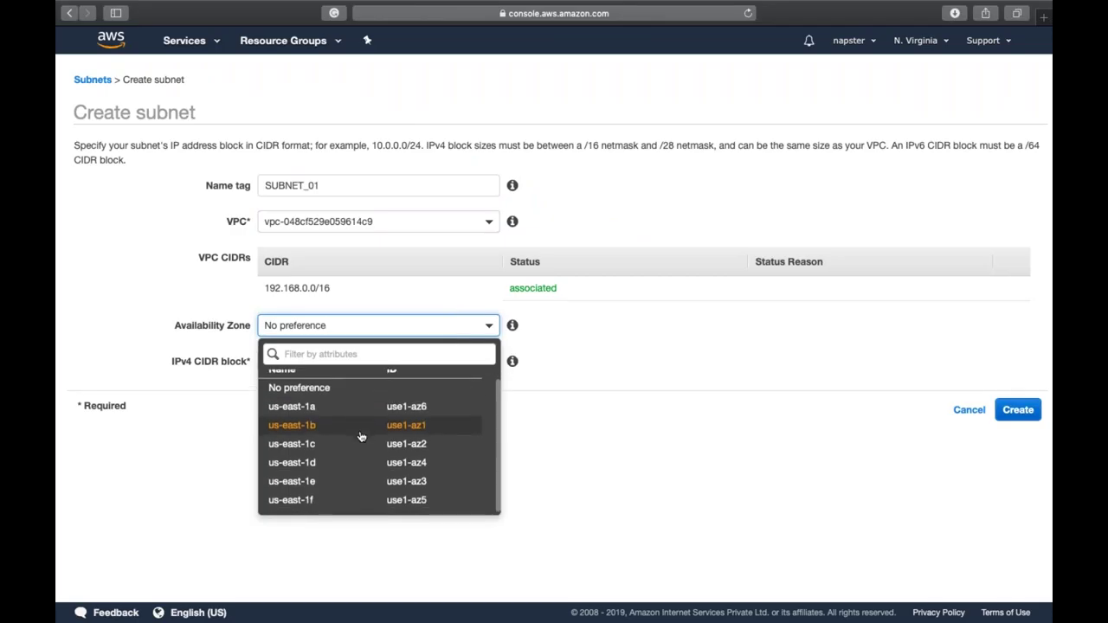
pyautogui.scroll(1, 361, 436)
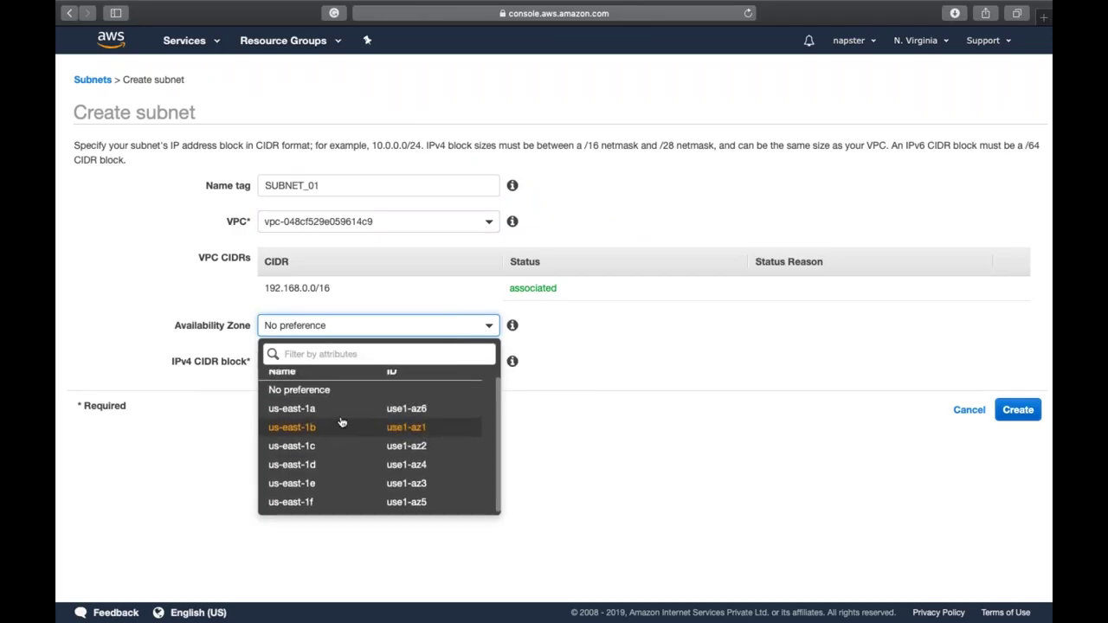
pyautogui.click(329, 409)
# Begin the subnet's IPv4 CIDR block with 192.168
pyautogui.click(320, 359)
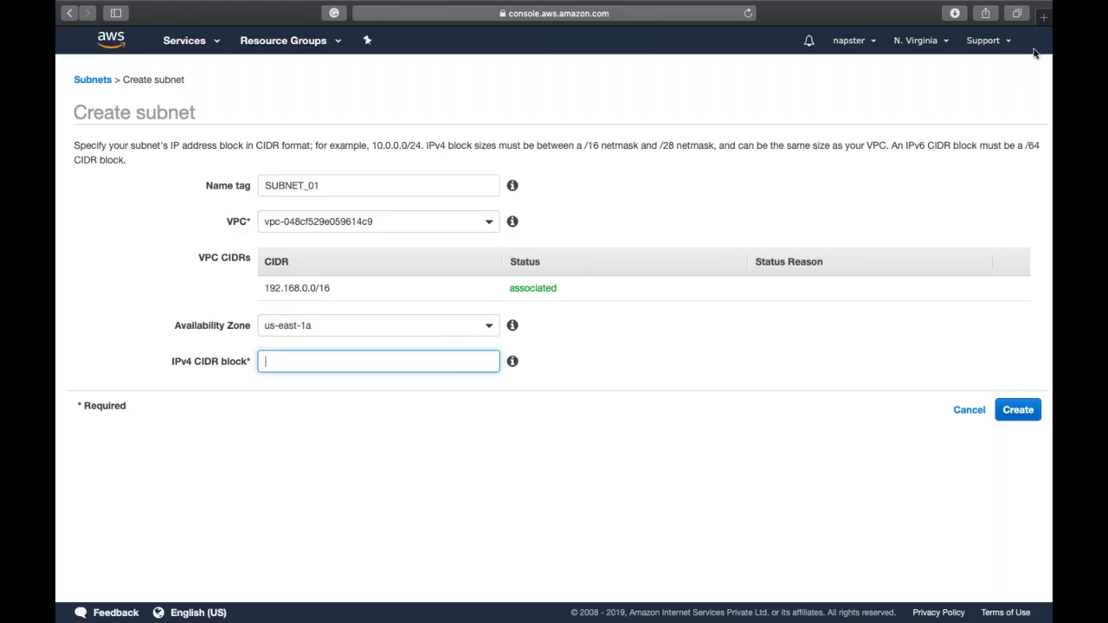
pyautogui.click(364, 361)
pyautogui.press('XF86AudioRaiseVolume')
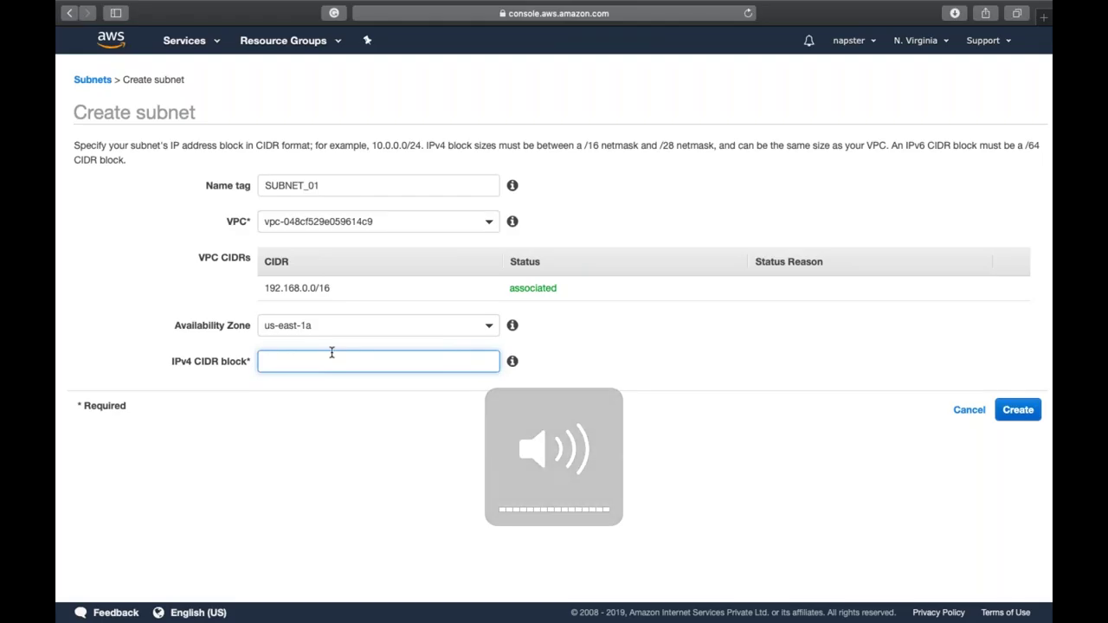
pyautogui.write('192.168.')
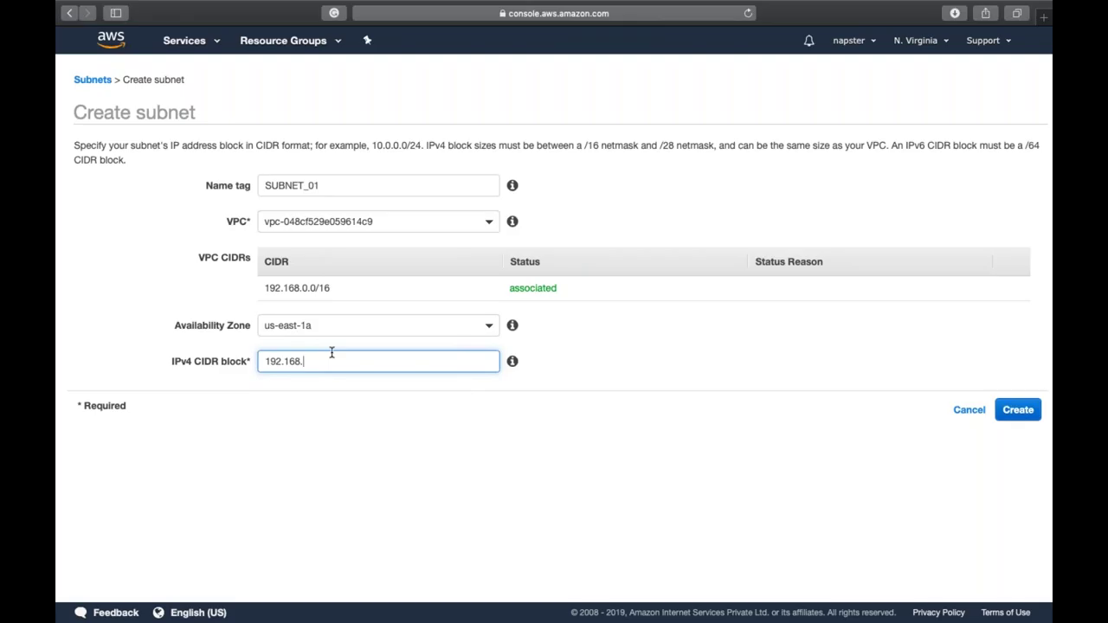
pyautogui.write('06.198/')
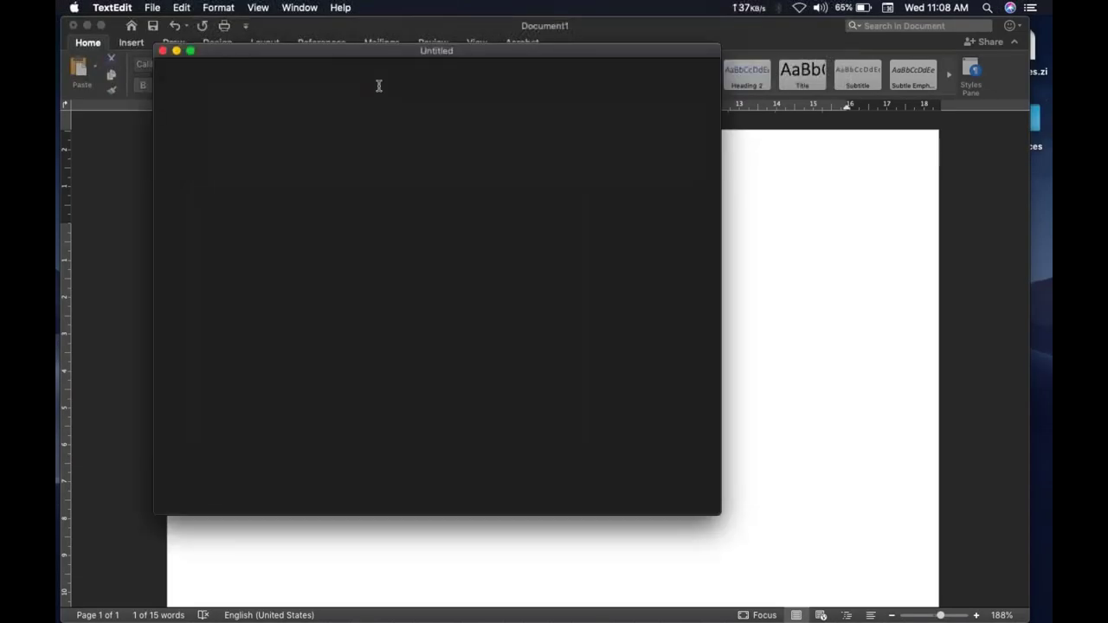
# Switch to the blank TextEdit document, reposition its window and write the line "vpc - 192.168.0.0/16 - 65K"
pyautogui.moveTo(403, 54); pyautogui.dragTo(526, 60)
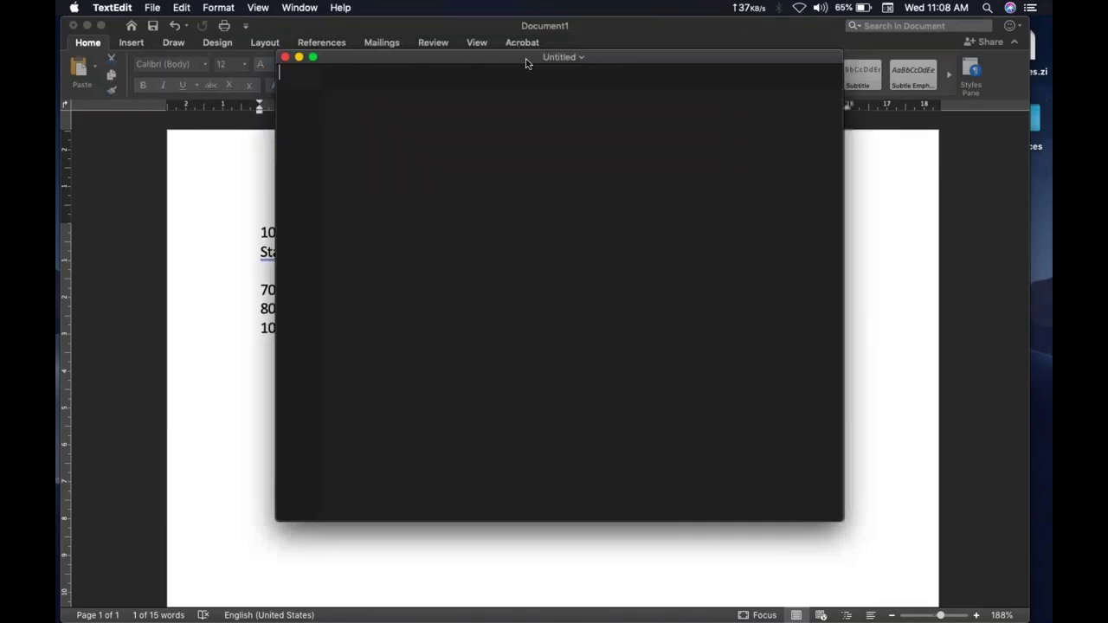
pyautogui.moveTo(525, 63); pyautogui.dragTo(444, 85)
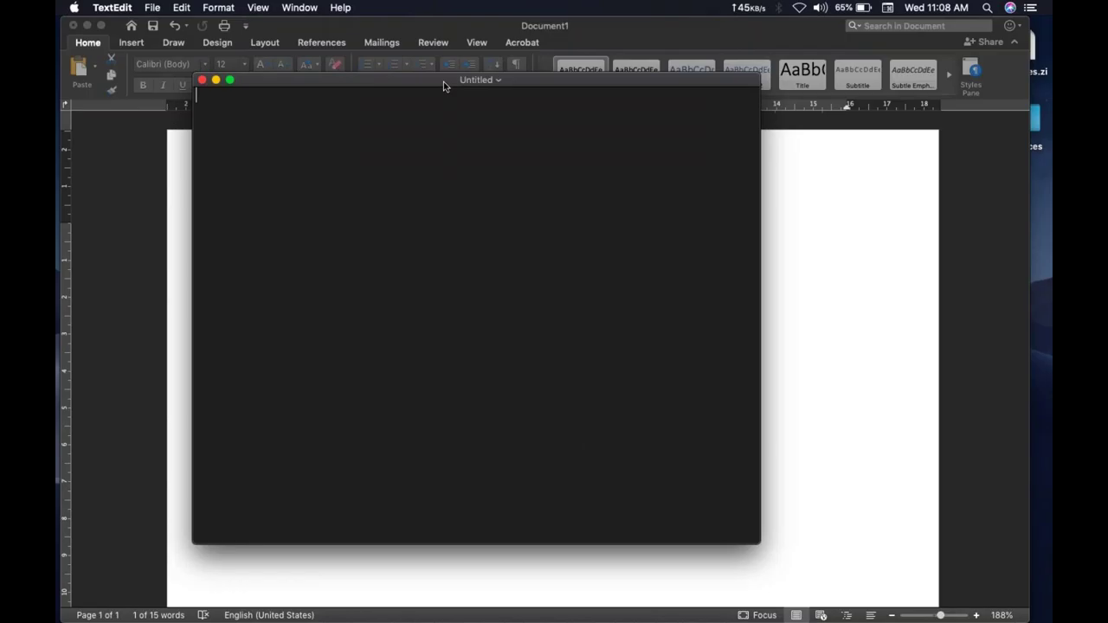
pyautogui.write('vpc -')
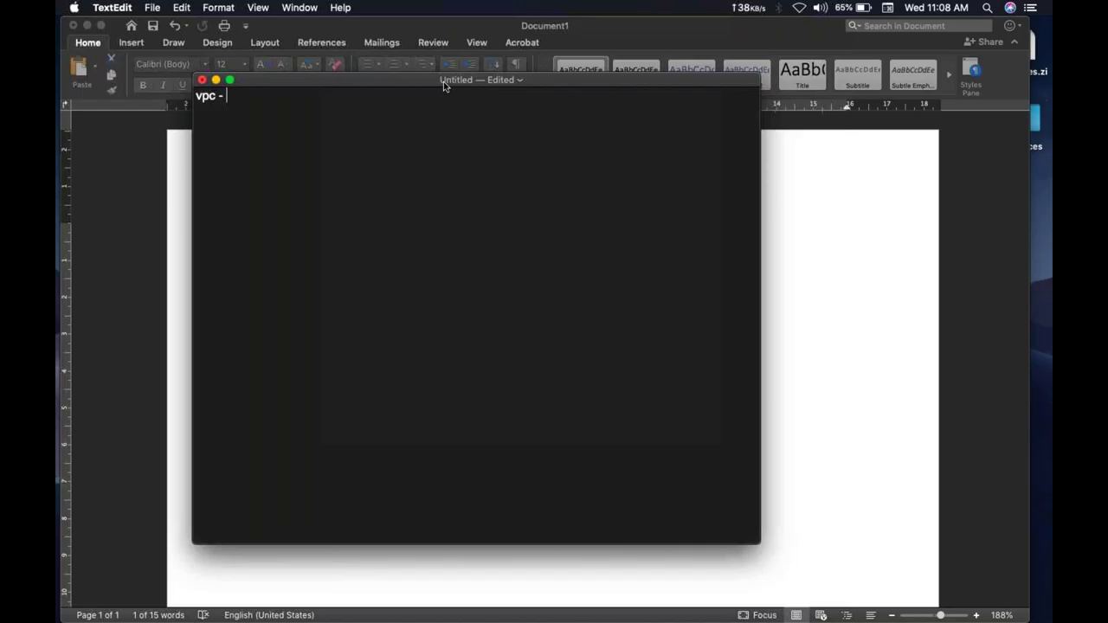
pyautogui.write(' 192.168.0.0/16 - 65K')
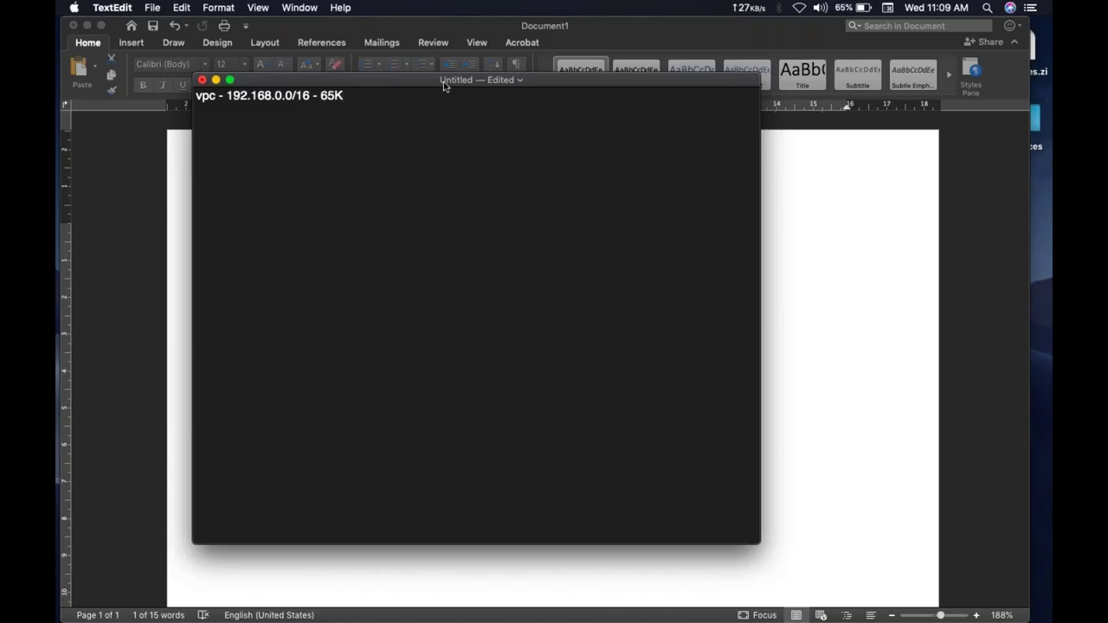
# Leave a blank line and add the note "subnet1 - 192.168.0.0/24 - 256IP", highlighting the network part of the address
pyautogui.press('Return')
pyautogui.press('Return')
pyautogui.write('subnet1 - 192.168.')
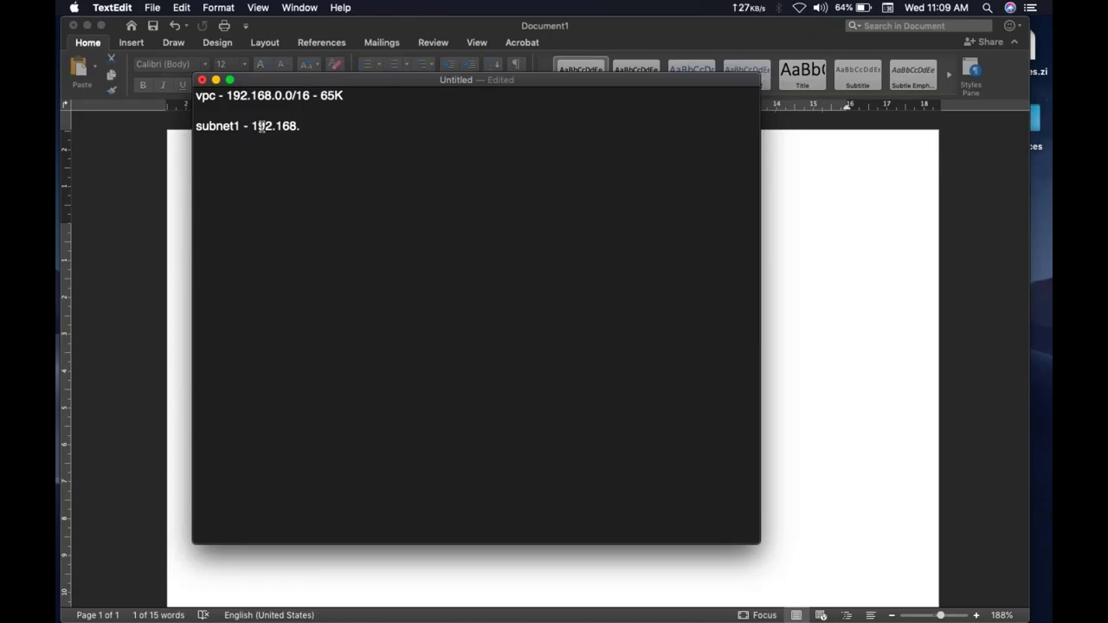
pyautogui.write('0.0/24 -')
pyautogui.moveTo(251, 126); pyautogui.dragTo(308, 128)
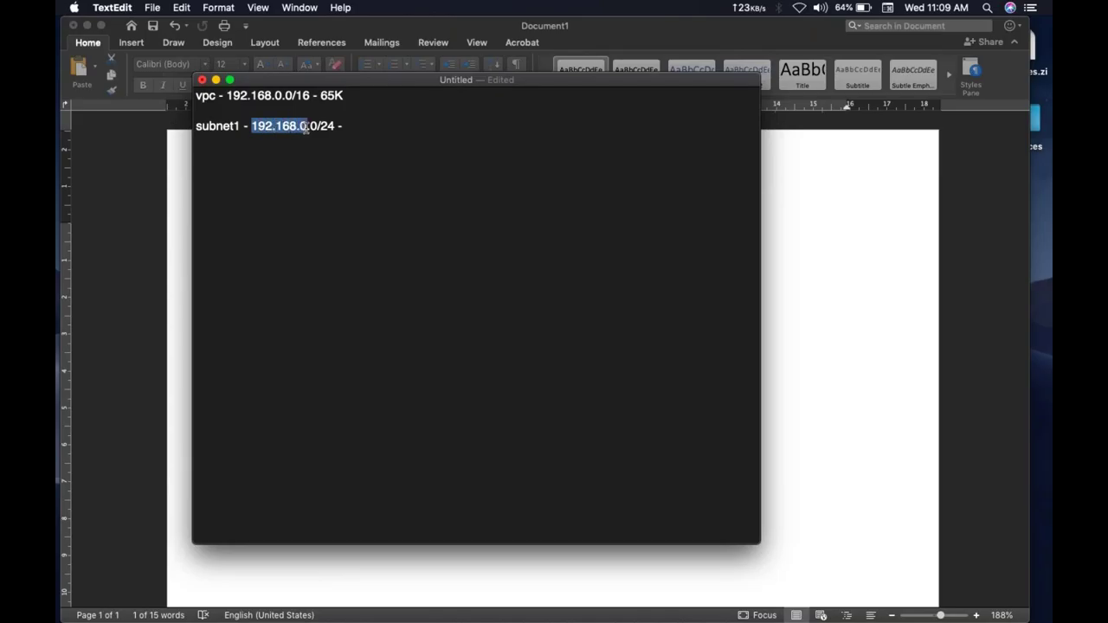
pyautogui.moveTo(308, 128); pyautogui.dragTo(315, 128)
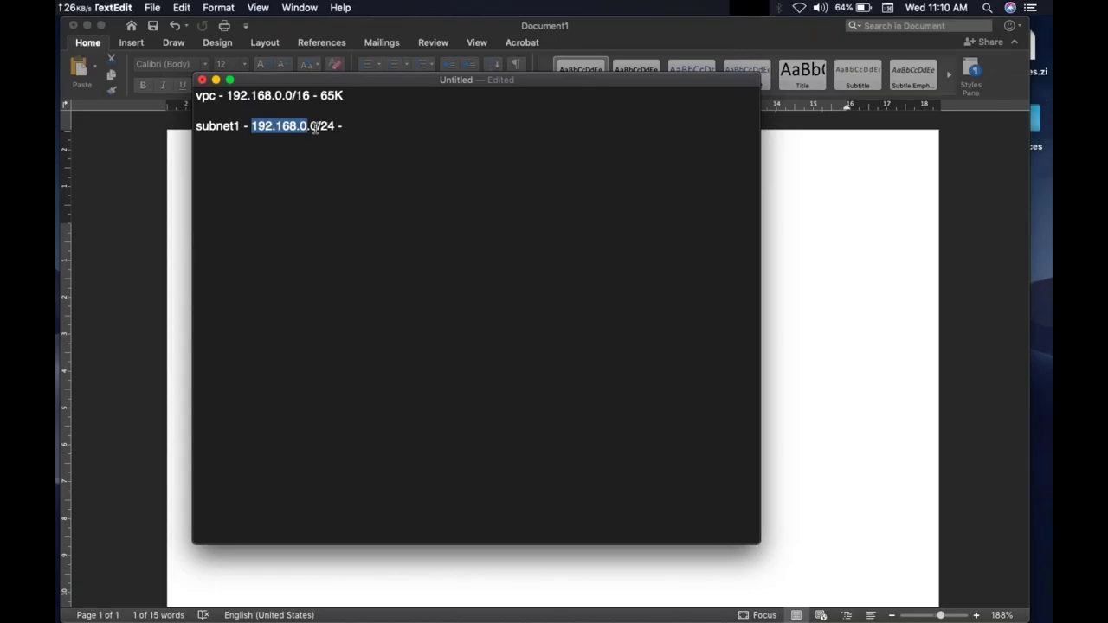
pyautogui.click(353, 128)
pyautogui.write('256IP')
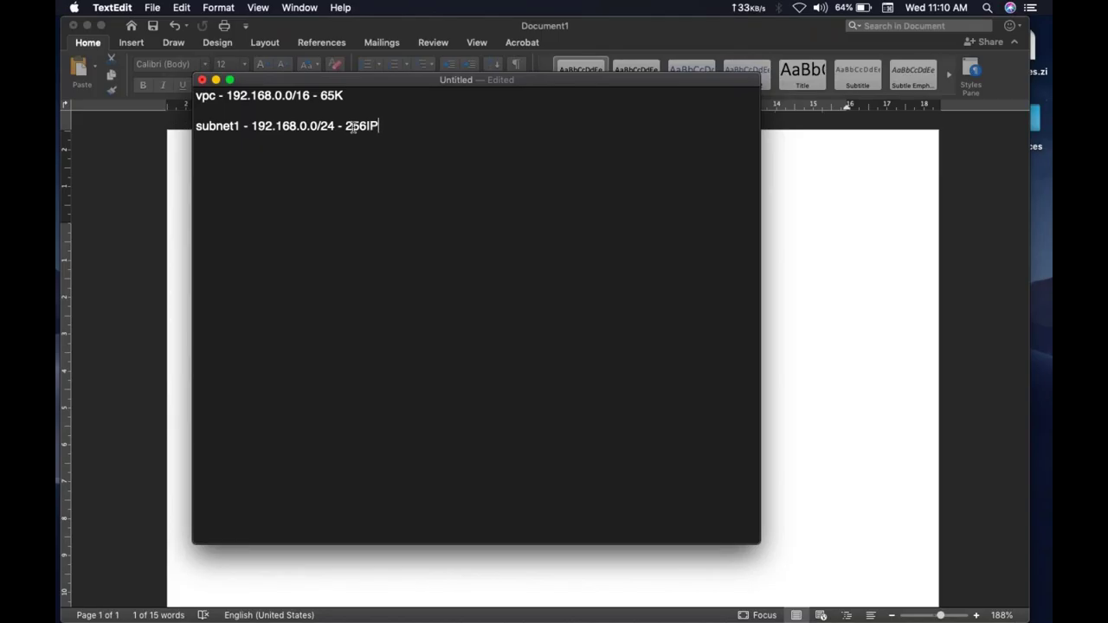
# Add the line "subnet2 - 192.168.1.0/17 - 32K" below the subnet1 note
pyautogui.press('Return')
pyautogui.write('subnet2 - 192.1')
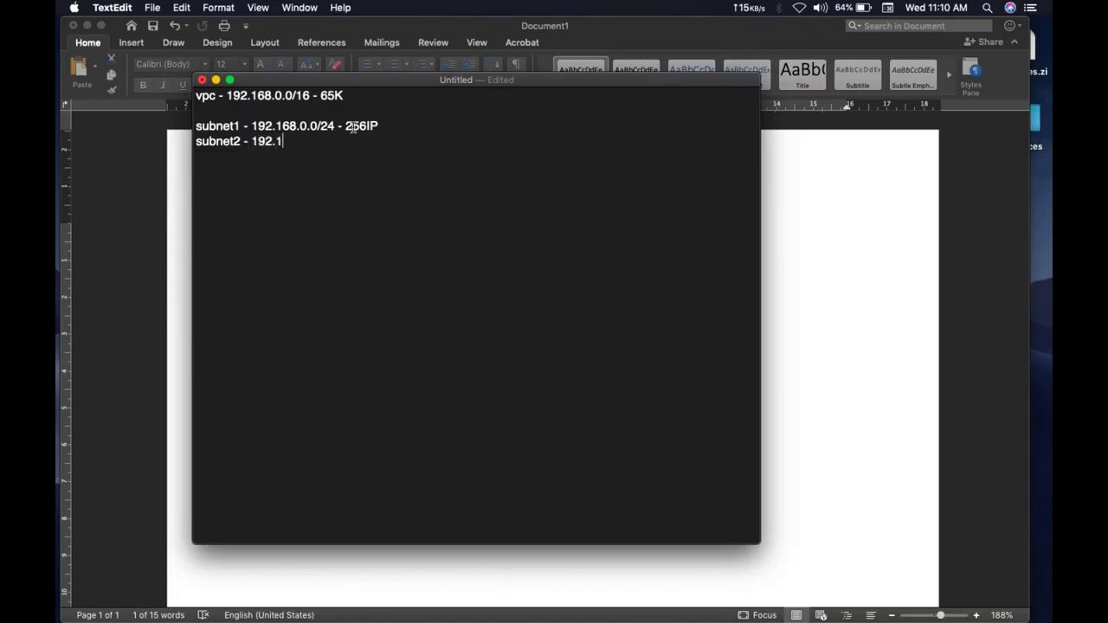
pyautogui.write('68.')
pyautogui.moveTo(301, 125); pyautogui.dragTo(310, 127)
pyautogui.click(314, 140)
pyautogui.write('1.0/17')
pyautogui.write('- 32K')
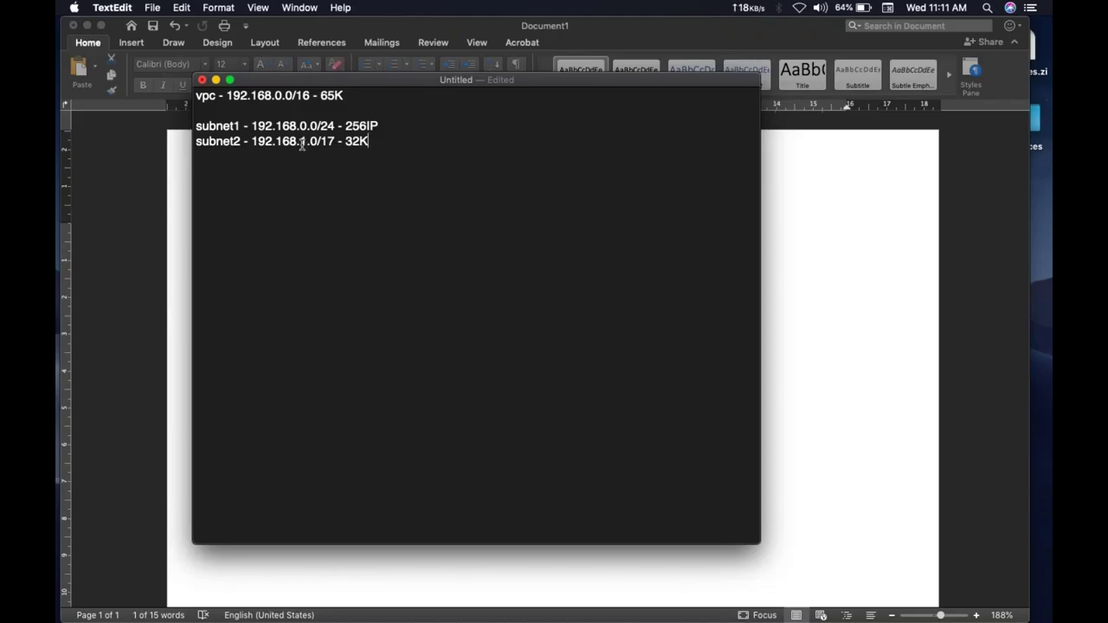
# Highlight the third octet of the subnet2 address and start the line "subent3 - 192.168" below it
pyautogui.moveTo(300, 142); pyautogui.dragTo(306, 143)
pyautogui.press('Down')
pyautogui.write('subent')
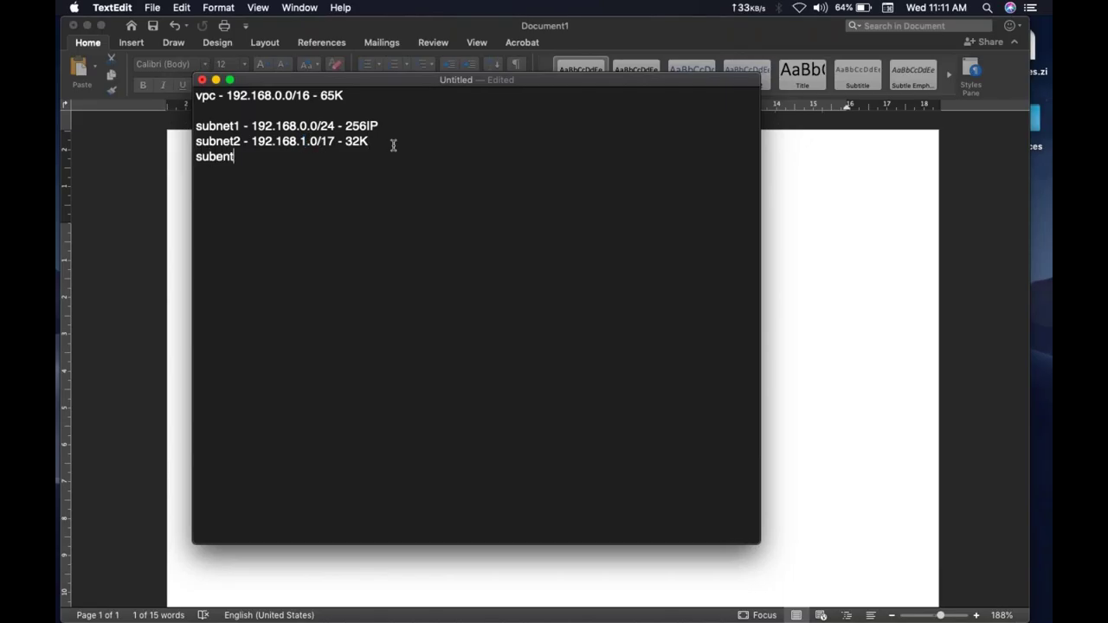
pyautogui.write('3 - 192.168')
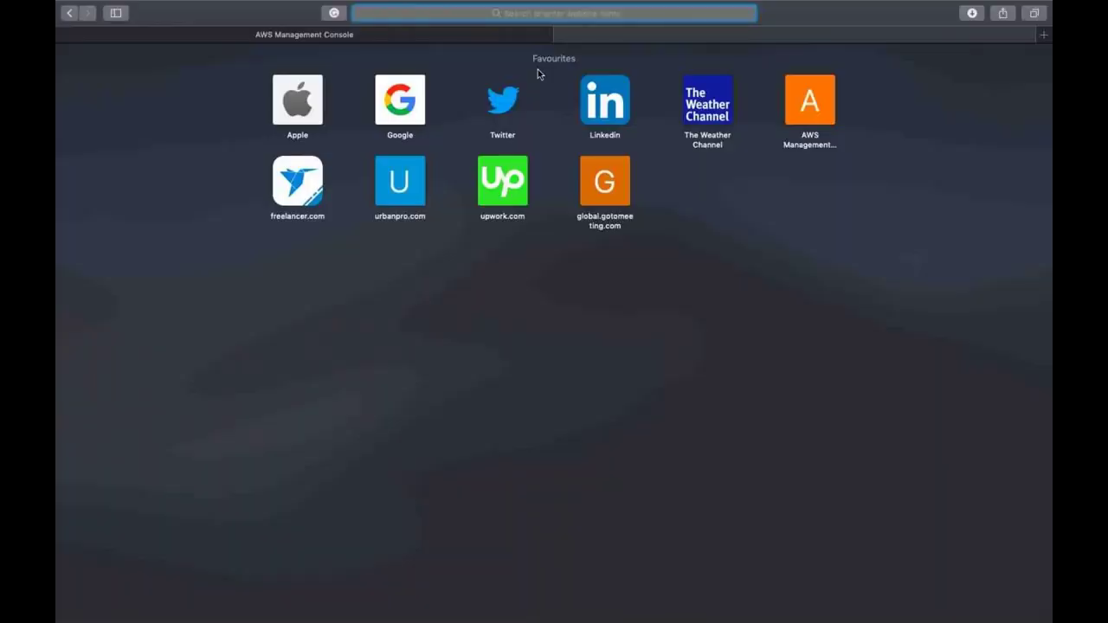
# Switch to Safari, search Google for "subnet calculator", open the Online IP Subnet Calculator and return to the search results
pyautogui.write('sub')
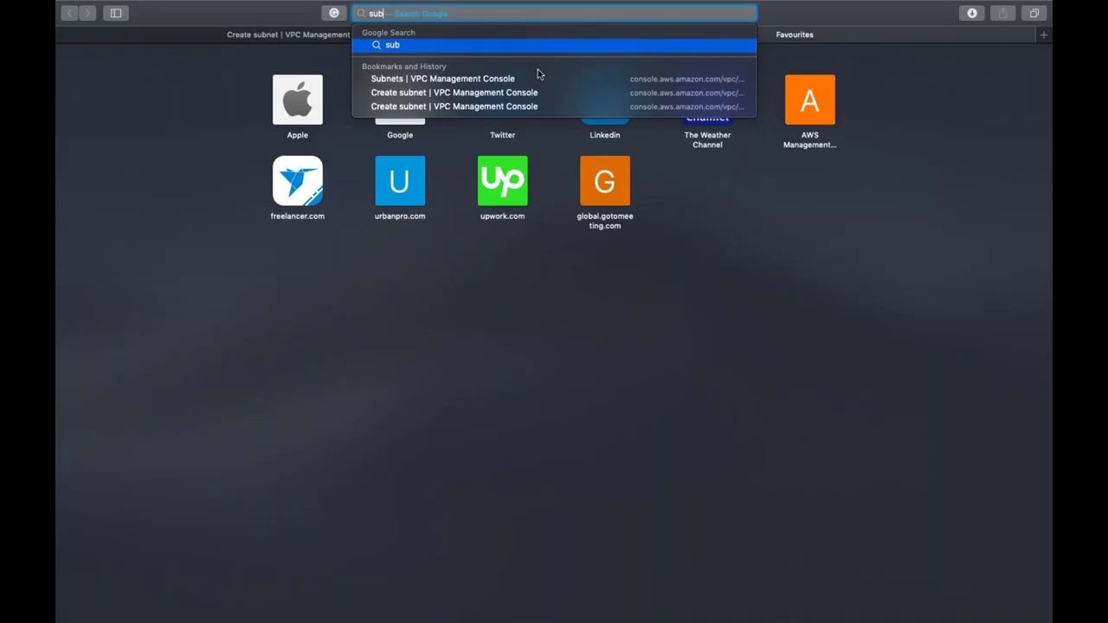
pyautogui.write('net calculator')
pyautogui.press('Return')
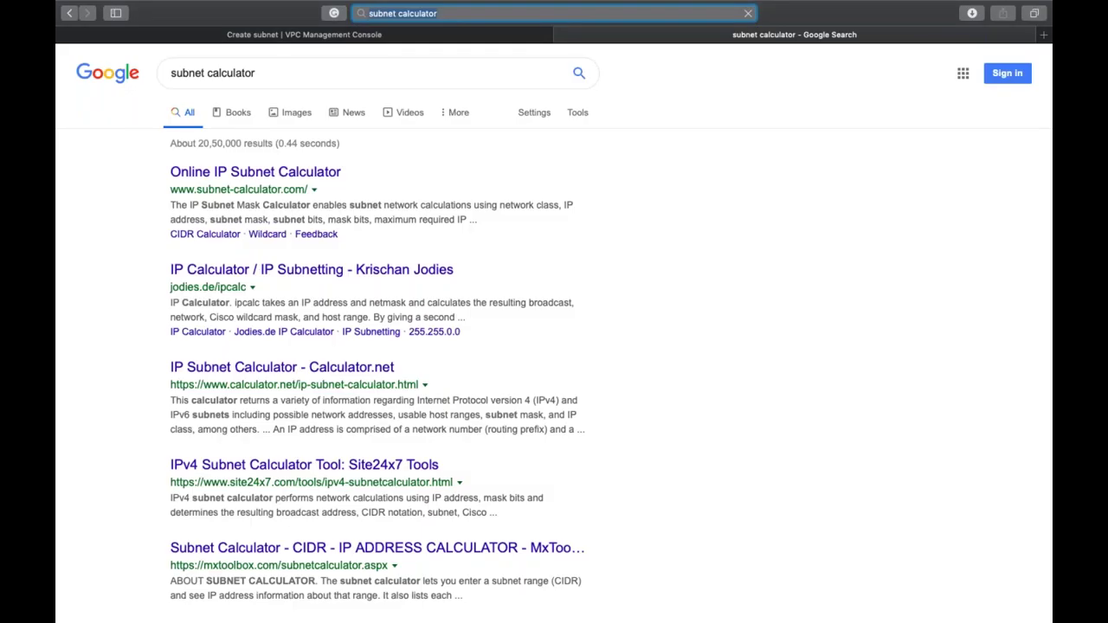
pyautogui.click(255, 171)
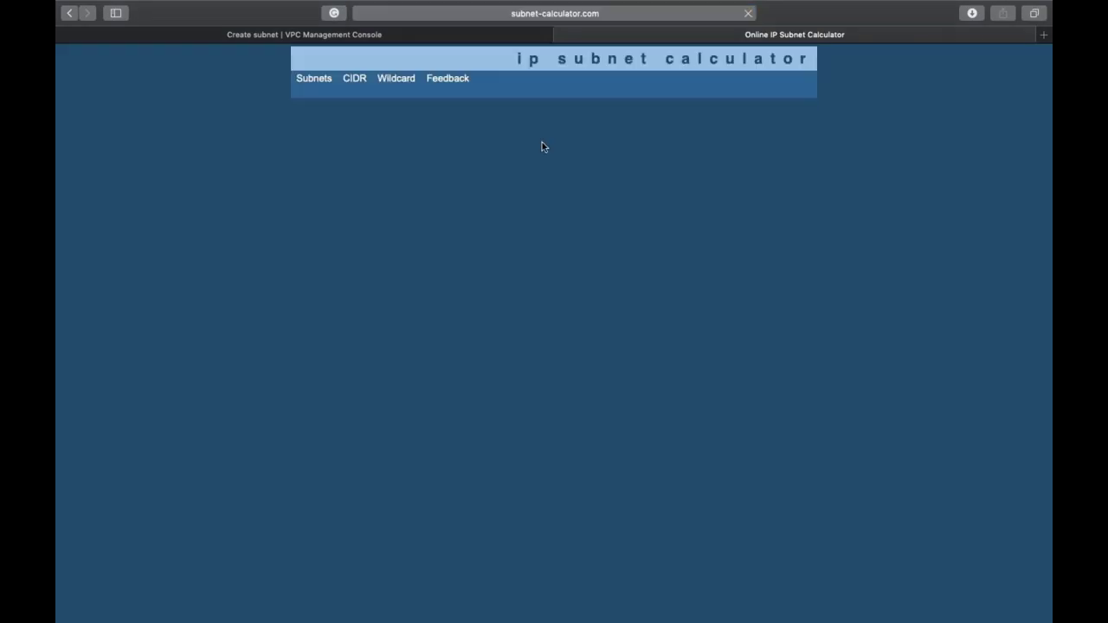
pyautogui.hscroll(-5, 542, 145)
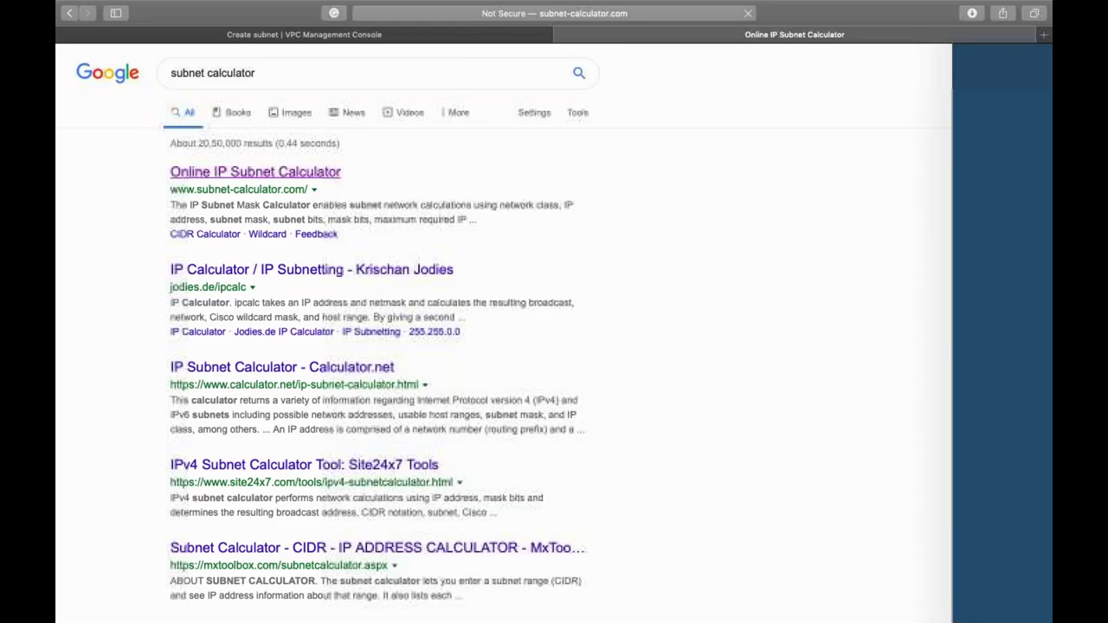
# Search Google for "binary to decimal" and open the Binary to Decimal Converter from Binary Hex Converters
pyautogui.click(353, 84)
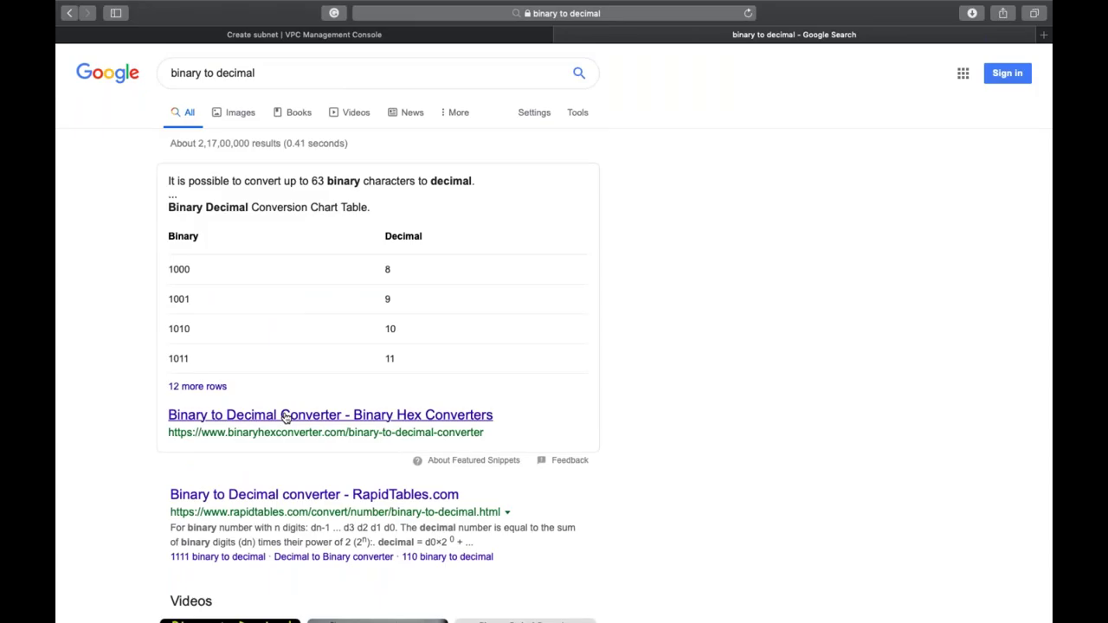
pyautogui.click(286, 415)
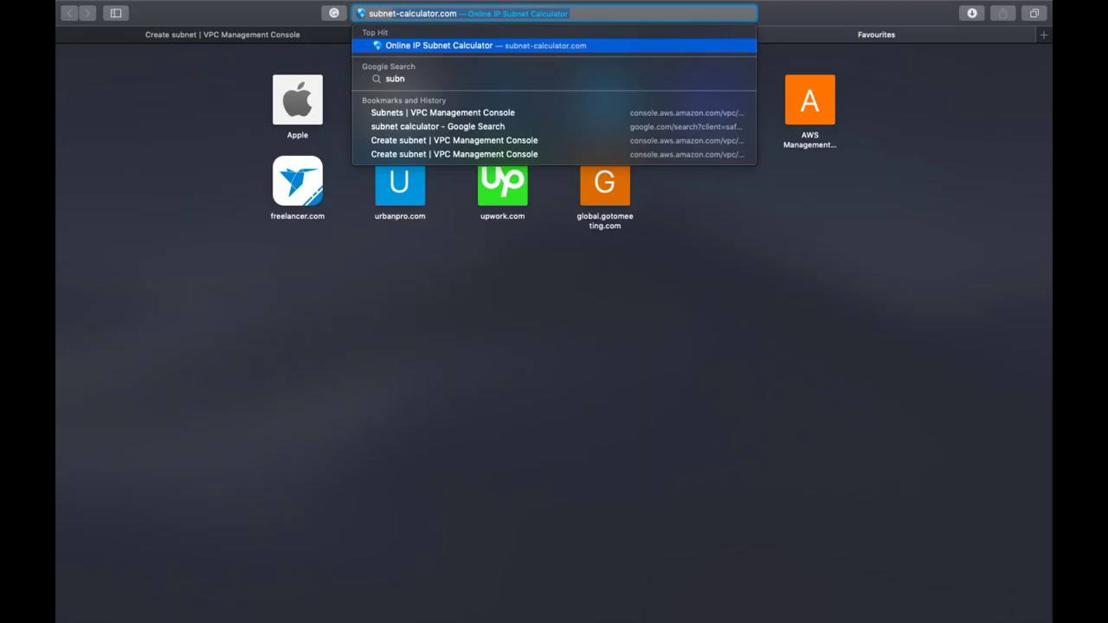
# In TextEdit, replace the 32K note on the subnet2 line with the range end 192.168.128.0
pyautogui.click(252, 173)
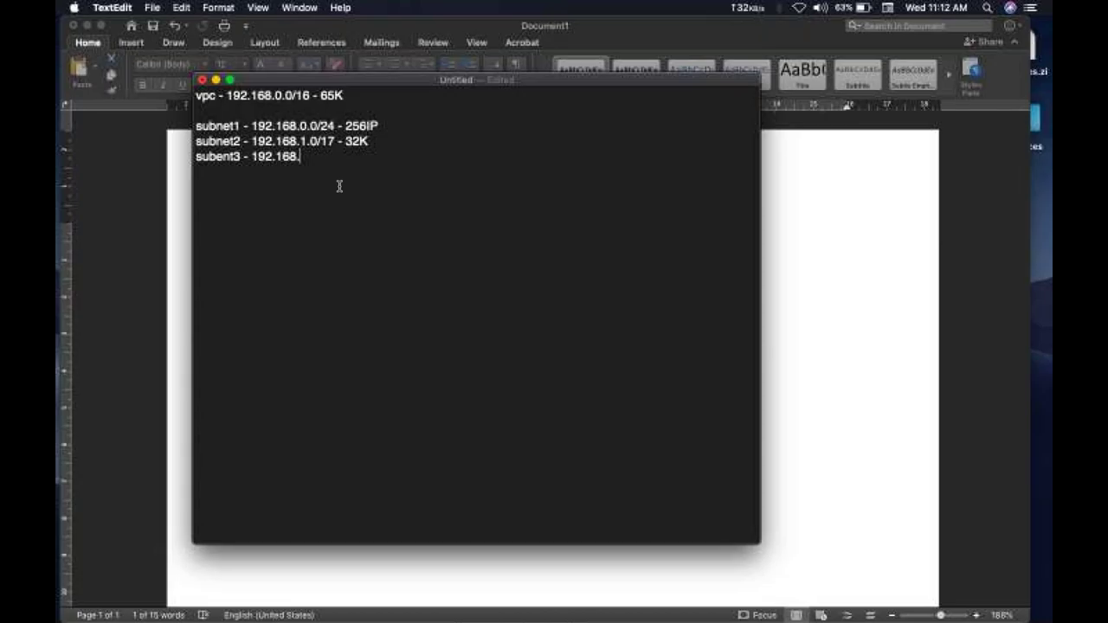
pyautogui.click(388, 141)
pyautogui.write('192.')
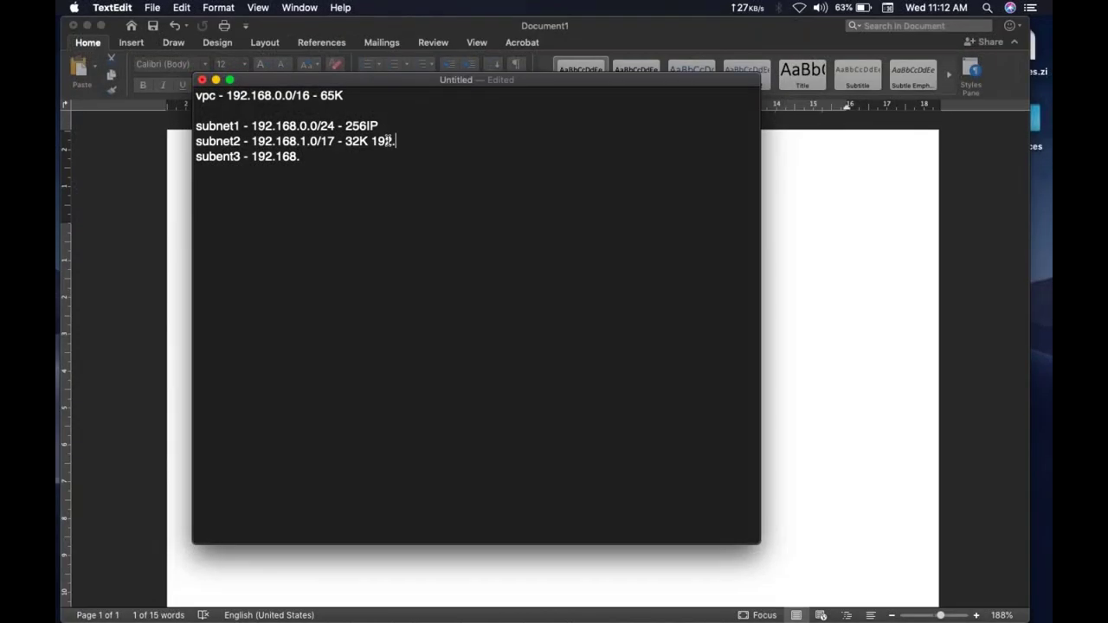
pyautogui.write('168.128.0')
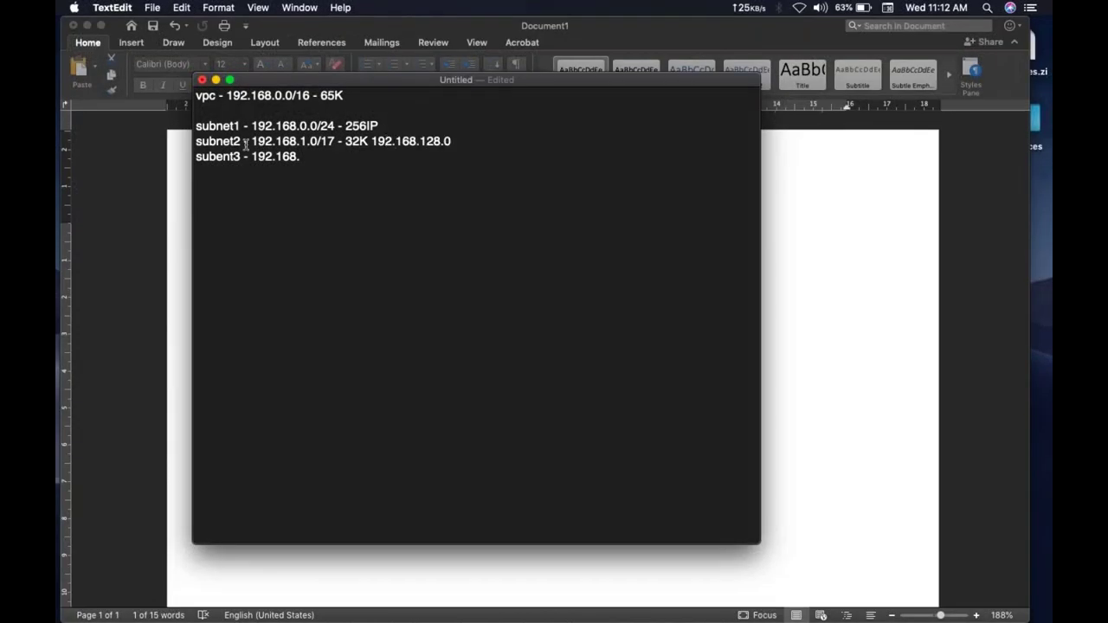
pyautogui.click(370, 141)
pyautogui.press('BackSpace')
pyautogui.press('BackSpace')
pyautogui.press('BackSpace')
pyautogui.press('BackSpace')
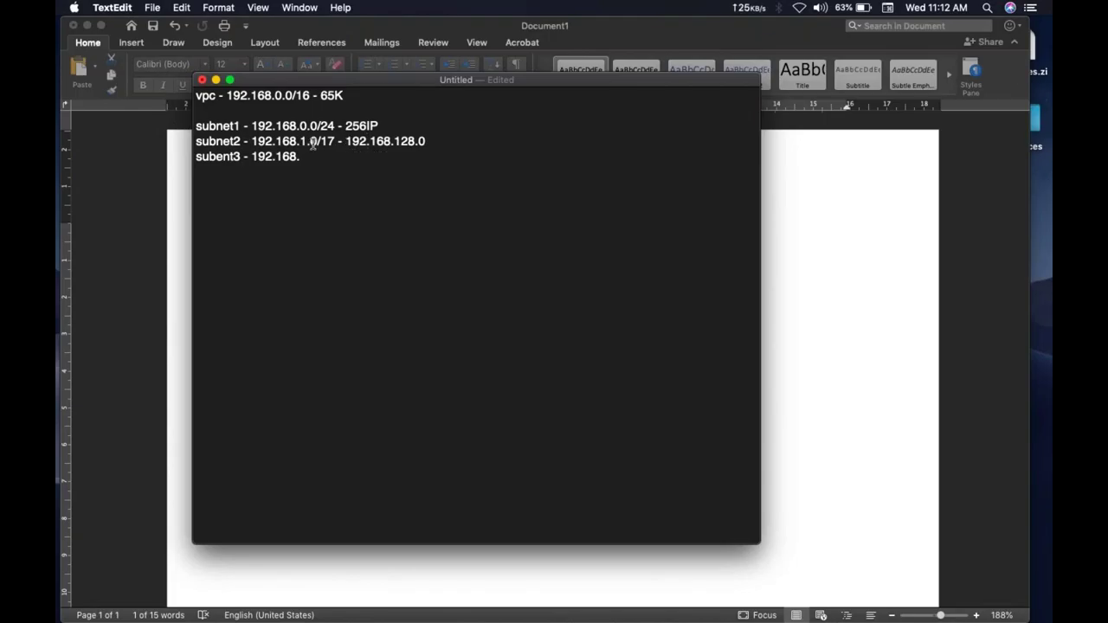
# Change the subnet2 range end to 192.168.127.255 and append "- 32K" to the line
pyautogui.click(436, 140)
pyautogui.press('BackSpace')
pyautogui.press('BackSpace')
pyautogui.press('BackSpace')
pyautogui.write('7.255')
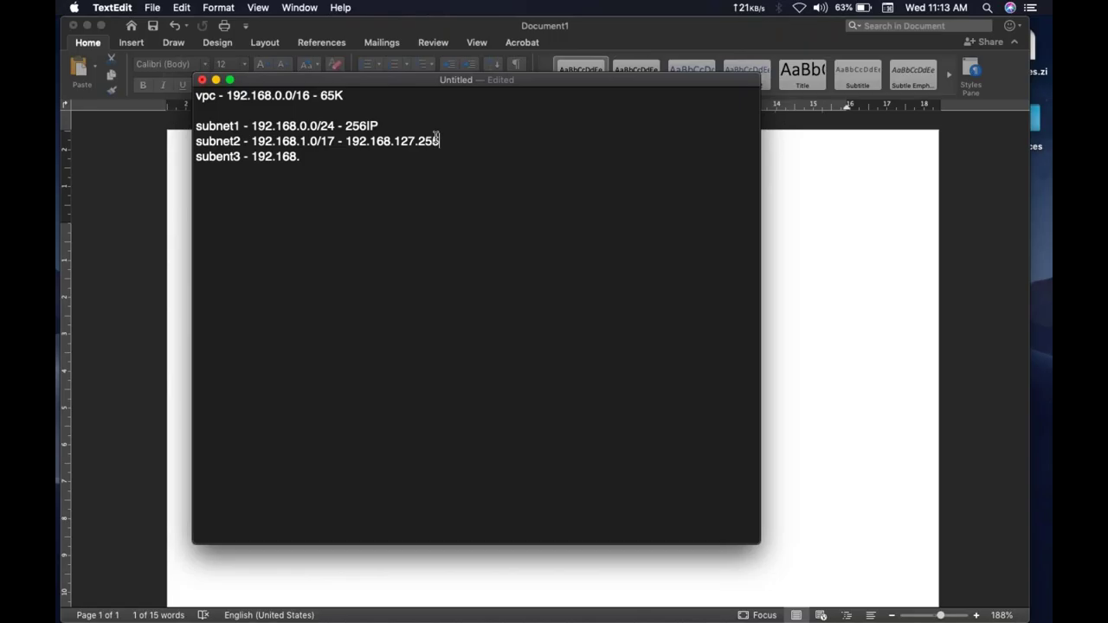
pyautogui.write('- 32K')
# Set the third octet of the subnet2 range end to 128 and extend the subent3 address to 192.168.129.0/
pyautogui.click(417, 140)
pyautogui.press('BackSpace')
pyautogui.write('8')
pyautogui.write('129.')
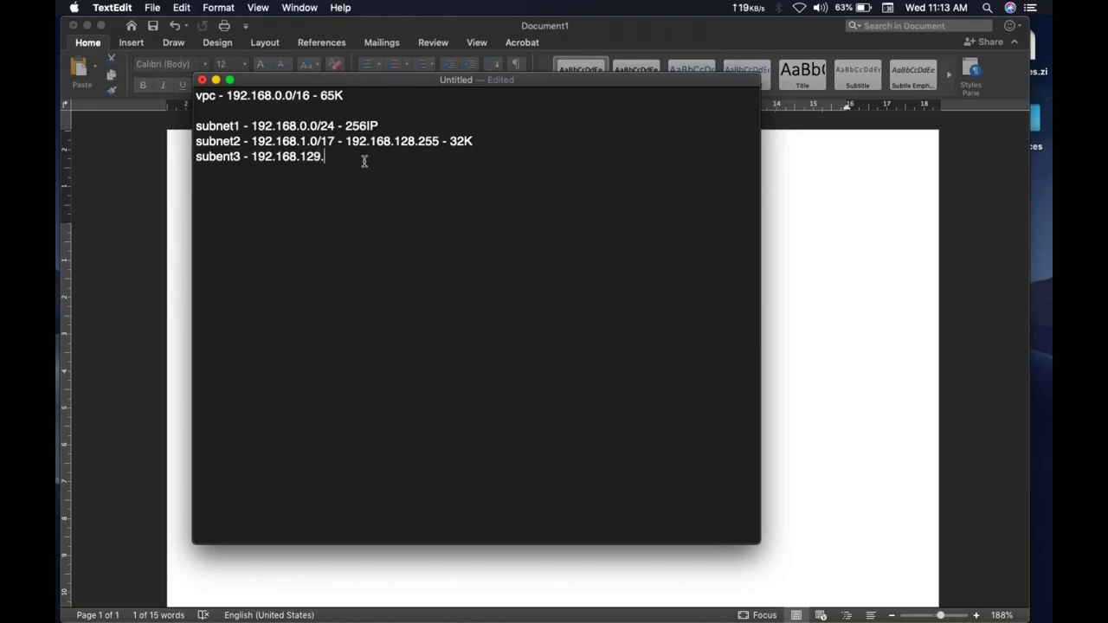
pyautogui.write('0/')
# Add the scratch lines "16 - 65K" and "17 - 32K" a few lines below the subnet list
pyautogui.press('Return')
pyautogui.press('Return')
pyautogui.press('Return')
pyautogui.write('15')
pyautogui.press('BackSpace')
pyautogui.write('6 - 65K ')
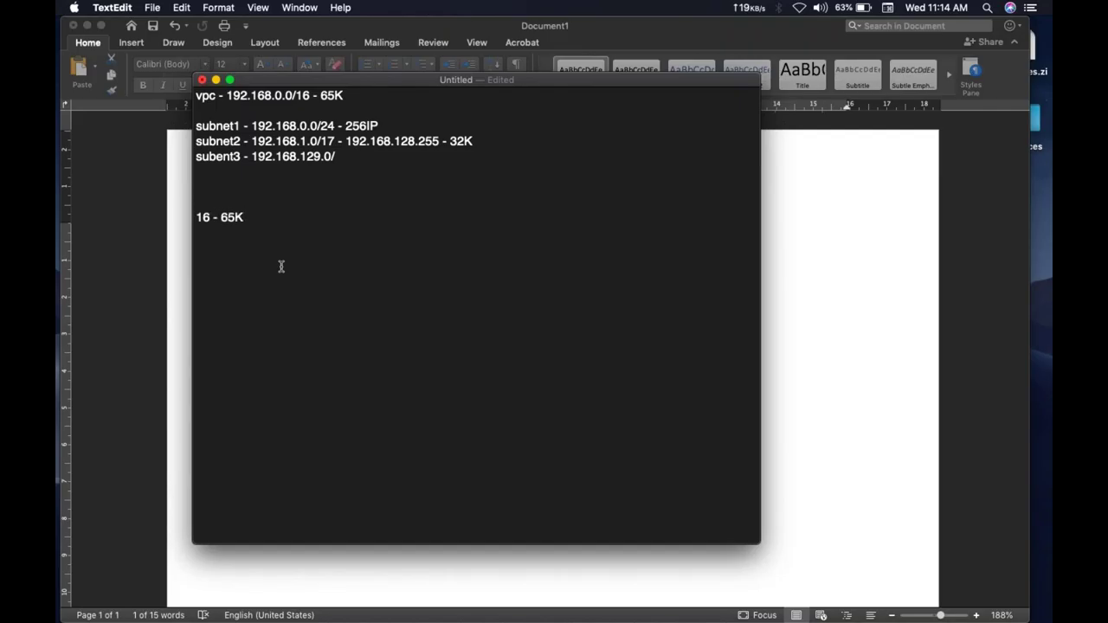
pyautogui.write('17 - 32K')
# Try 17 as the subent3 prefix, remove it, and delete the two scratch lines below the subnet list
pyautogui.doubleClick(426, 138)
pyautogui.doubleClick(369, 126)
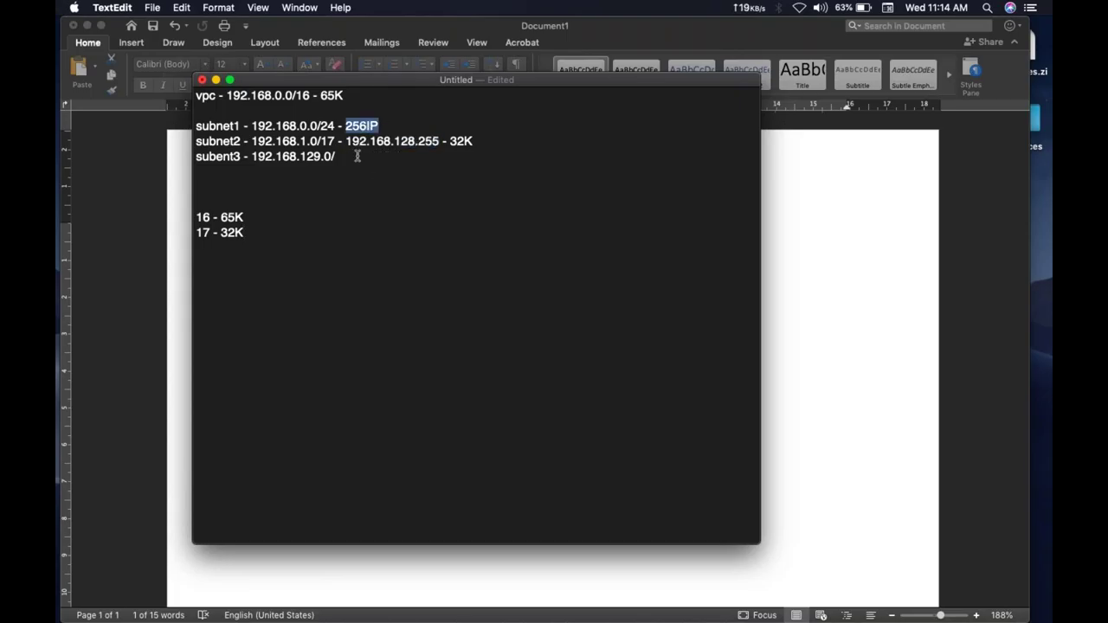
pyautogui.click(357, 156)
pyautogui.write('17')
pyautogui.press('BackSpace')
pyautogui.press('BackSpace')
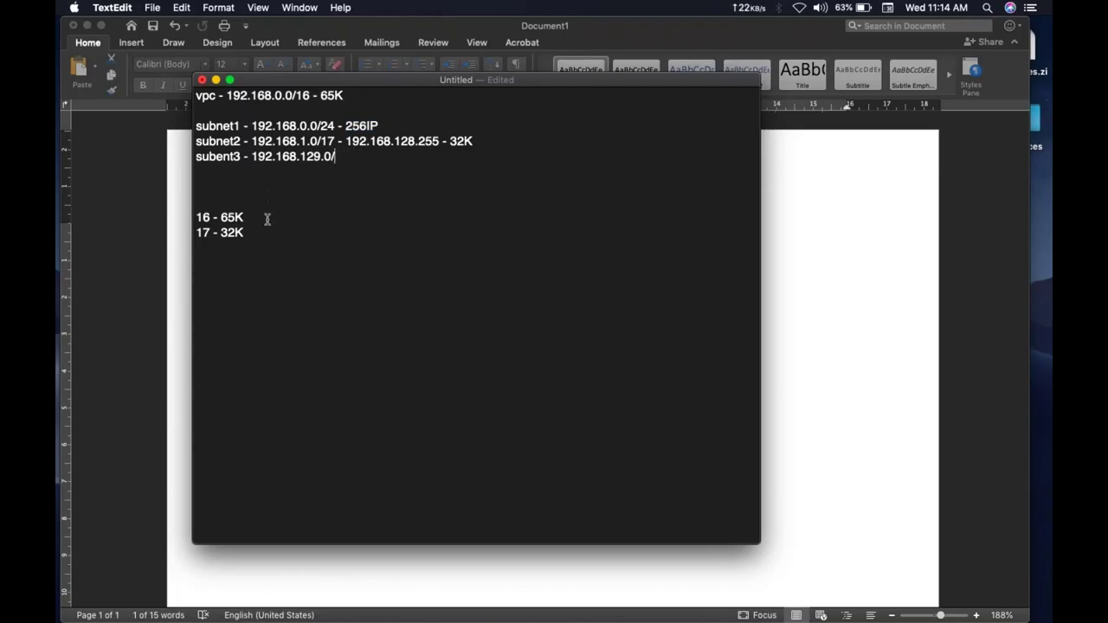
pyautogui.moveTo(274, 237); pyautogui.dragTo(197, 219)
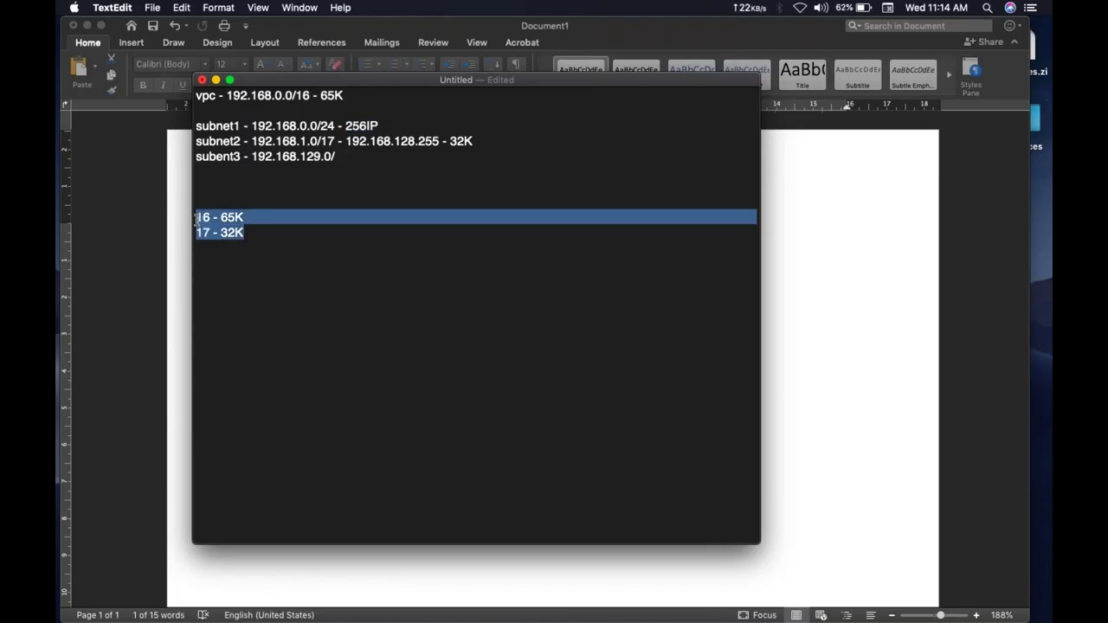
pyautogui.press('BackSpace')
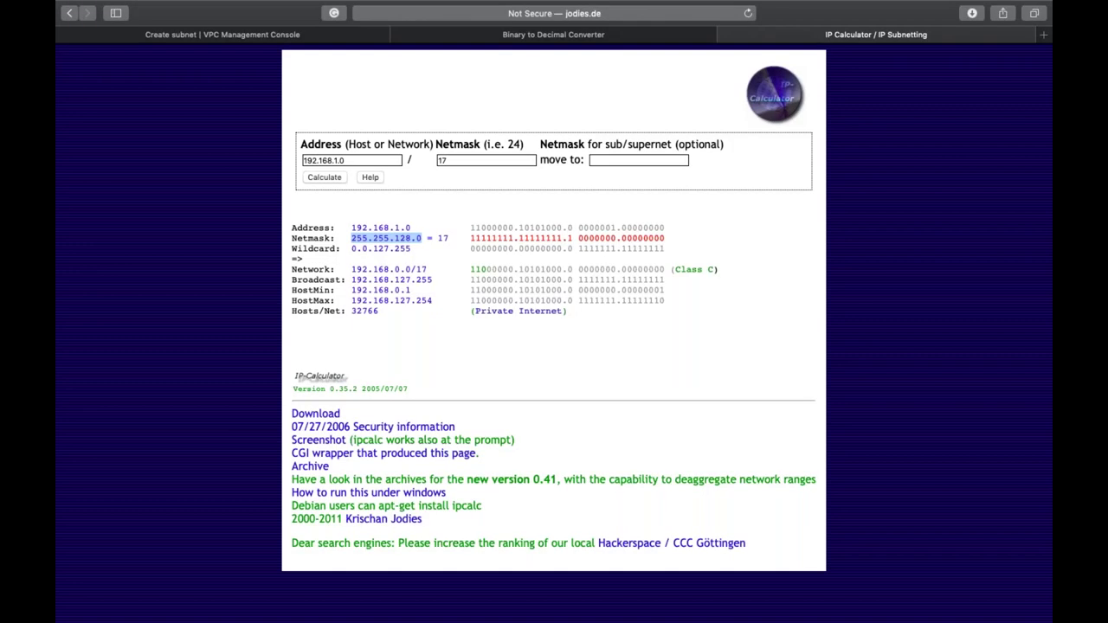
# Select the Hosts/Net value in the IP Calculator and note "32766 + 256 =" with 32513 beneath it in TextEdit
pyautogui.doubleClick(364, 310)
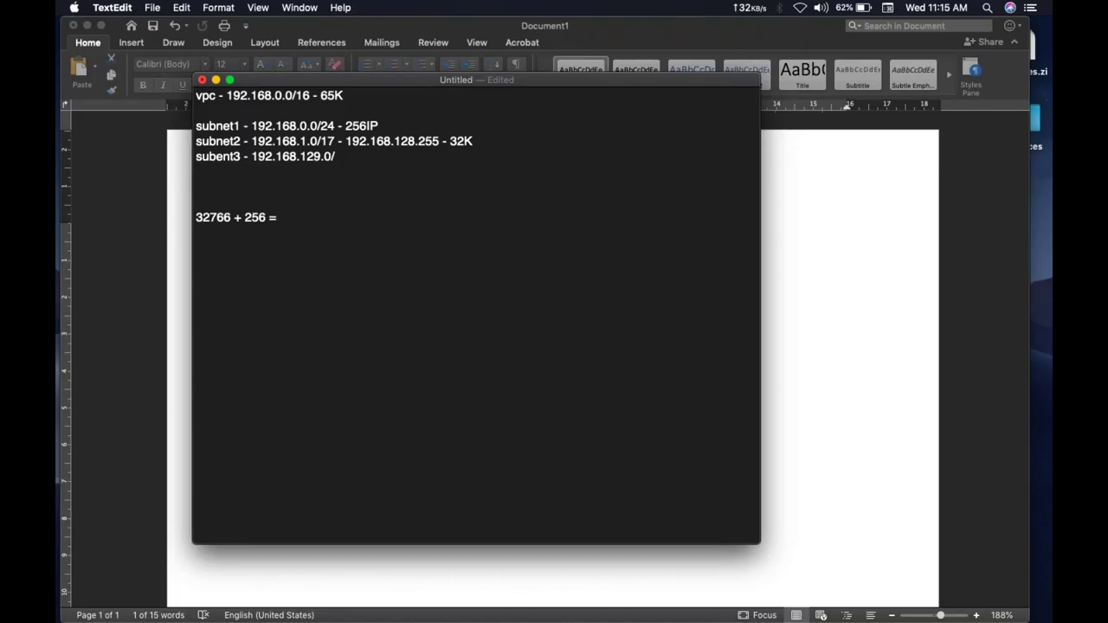
pyautogui.press('Return')
pyautogui.write('32513')
pyautogui.click(355, 158)
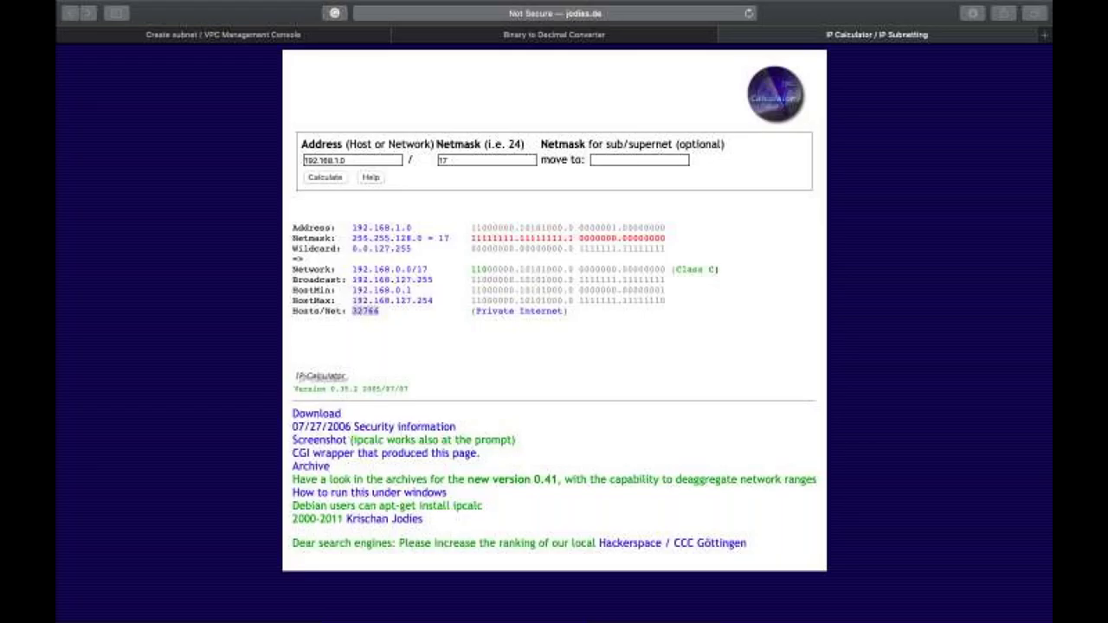
# Switch to the Binary to Decimal Converter in Safari, convert 11000000 to decimal and highlight the result
pyautogui.hotkey('ctrl', 'shift', 'Tab')
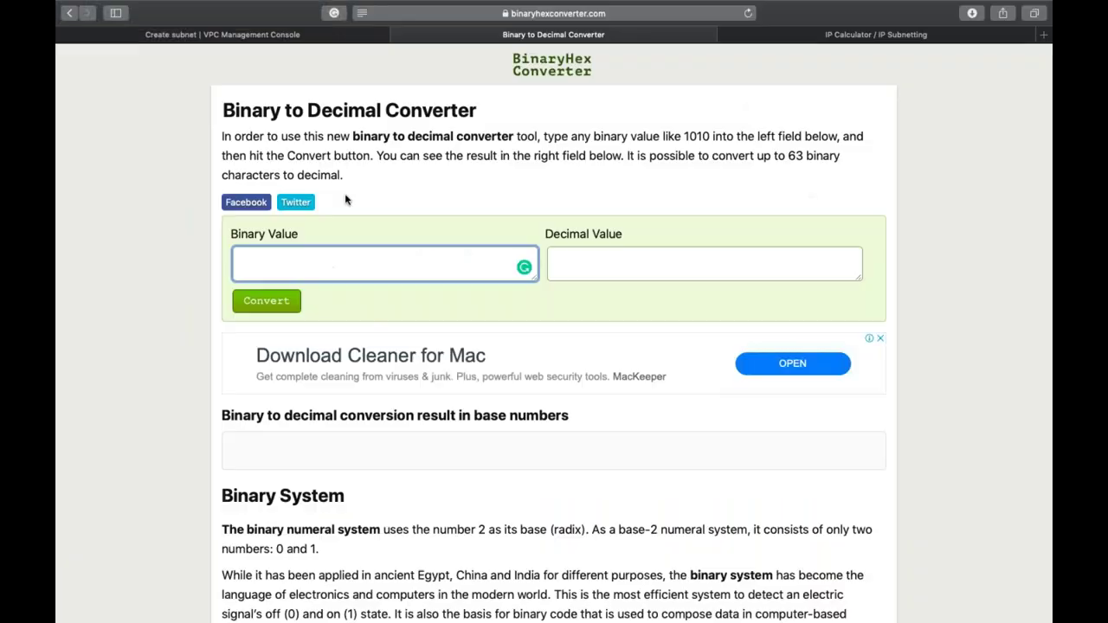
pyautogui.write('11')
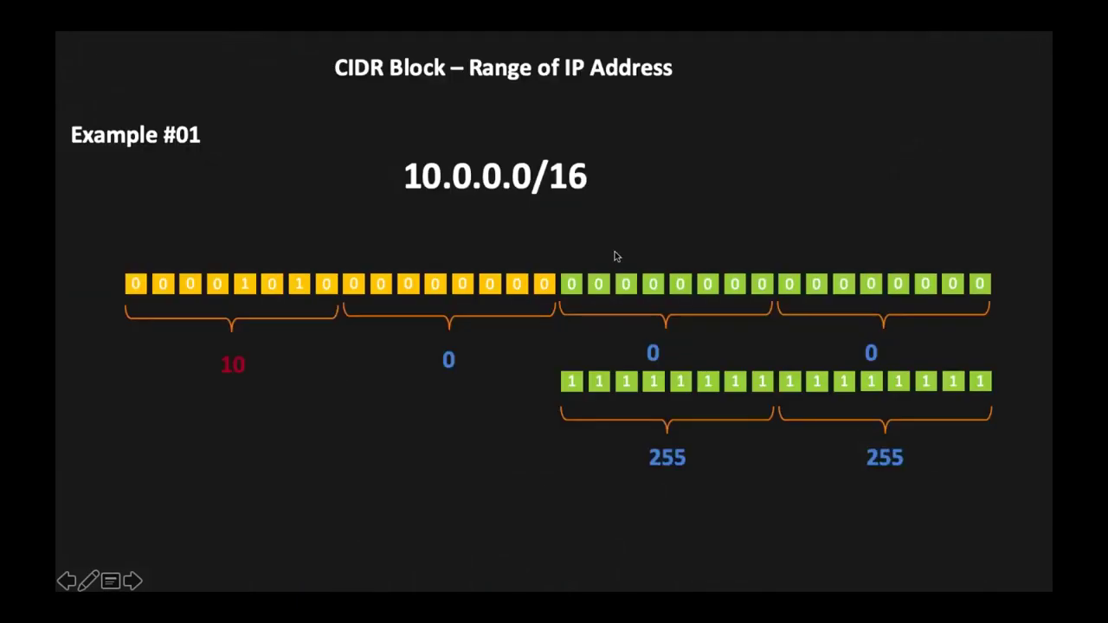
pyautogui.hotkey('ctrl', 'Right')
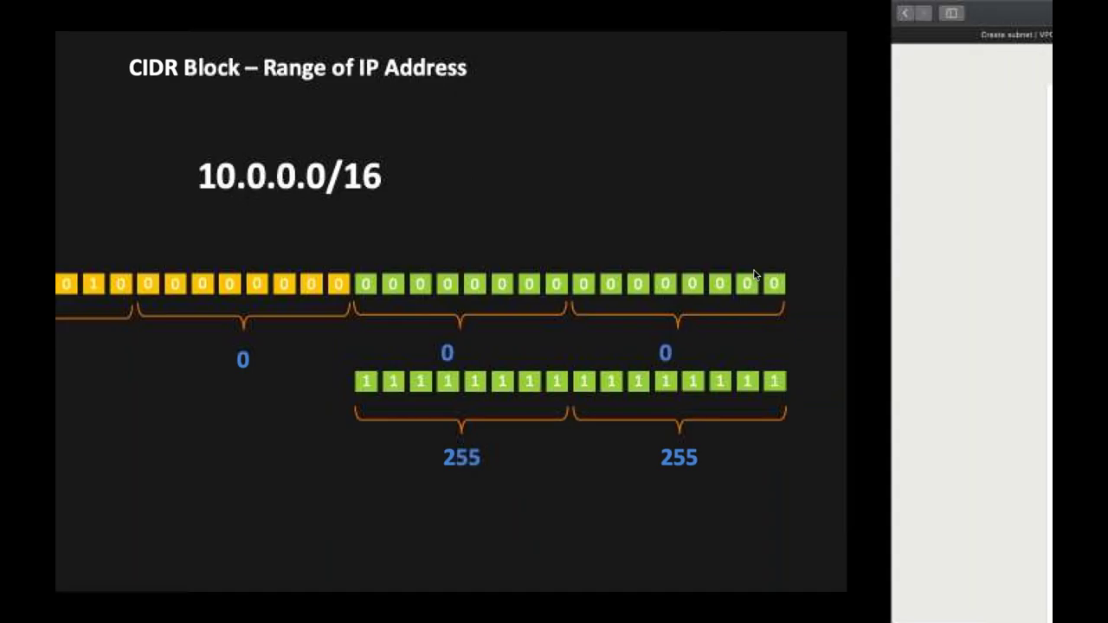
pyautogui.write('11000000')
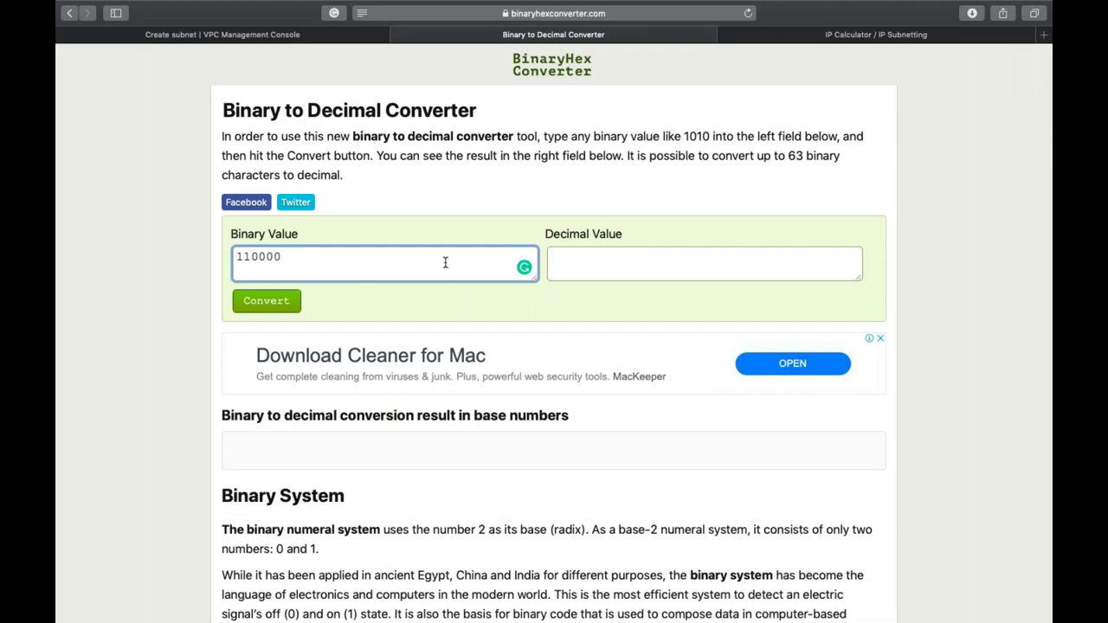
pyautogui.click(279, 298)
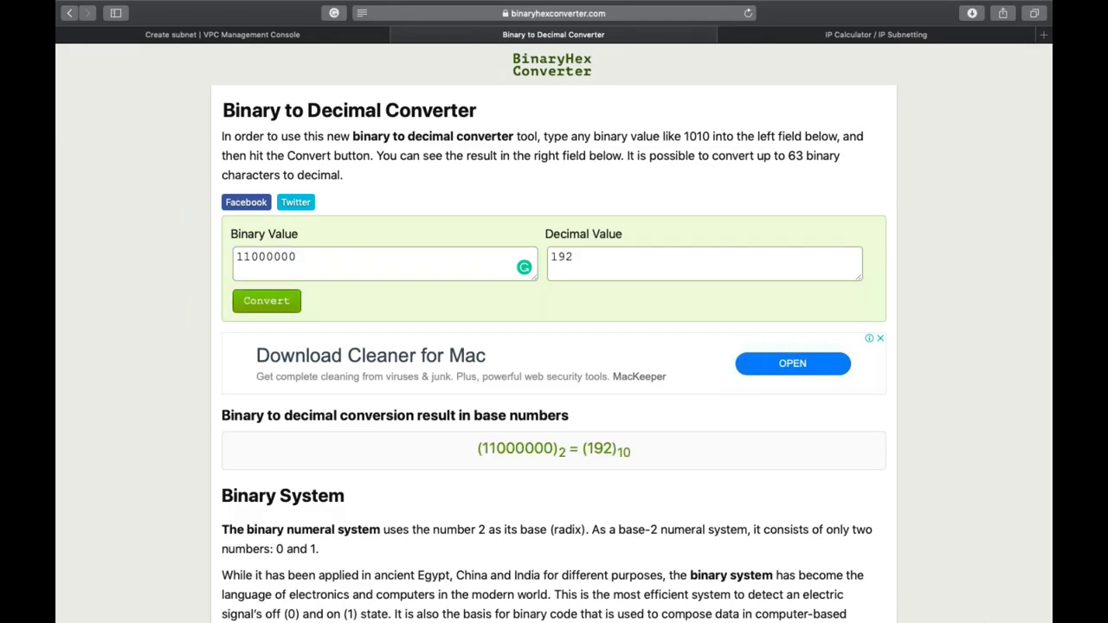
pyautogui.doubleClick(661, 255)
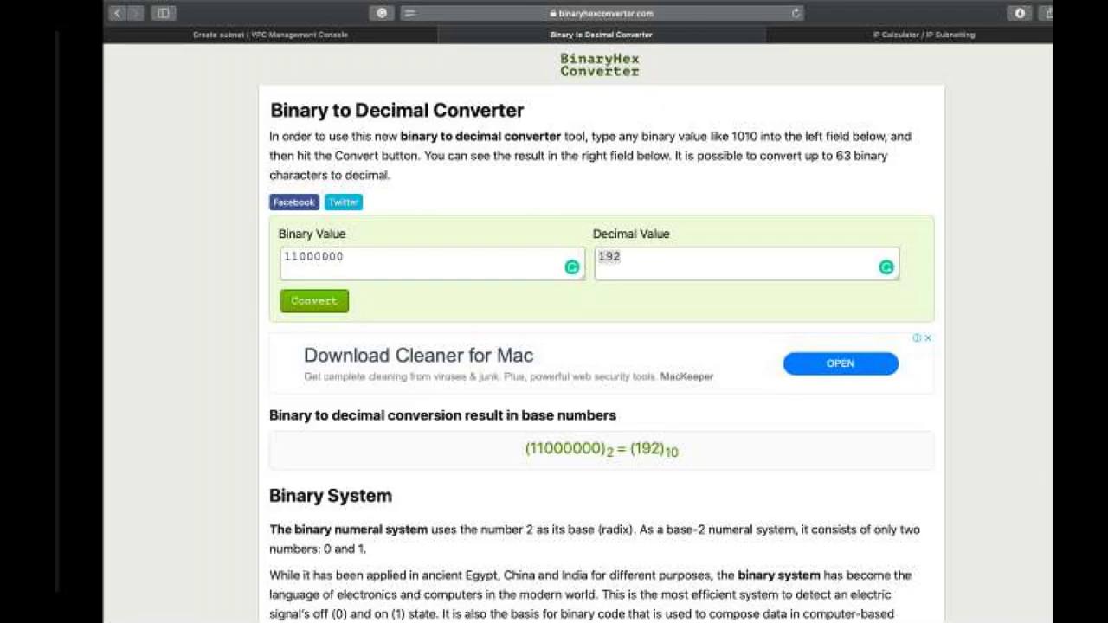
pyautogui.doubleClick(380, 256)
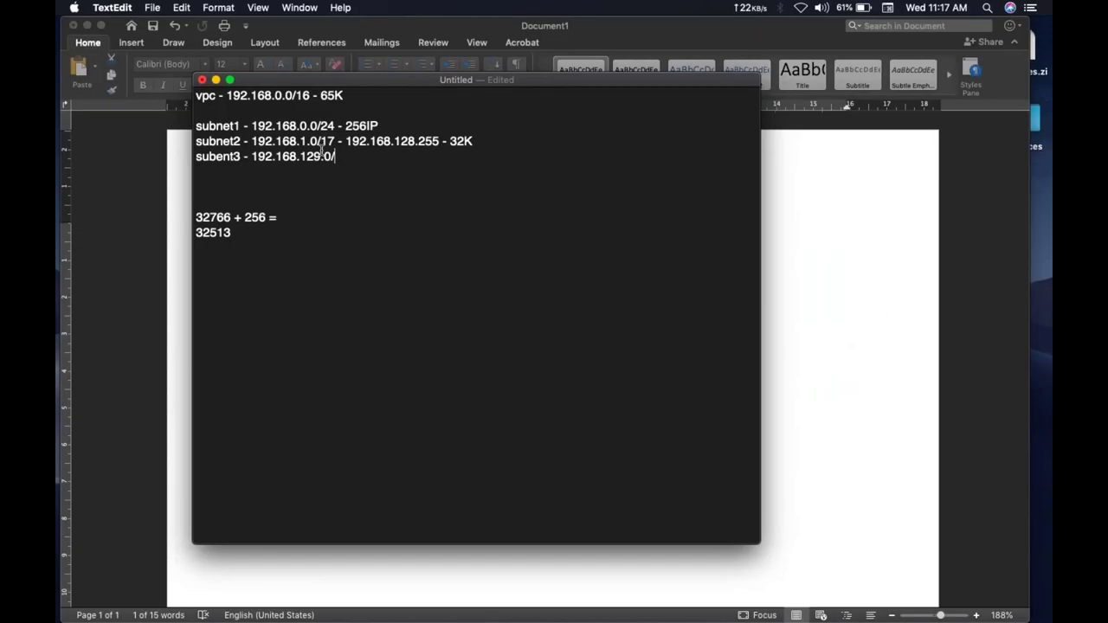
pyautogui.write('16')
pyautogui.press('BackSpace')
pyautogui.press('BackSpace')
pyautogui.doubleClick(206, 234)
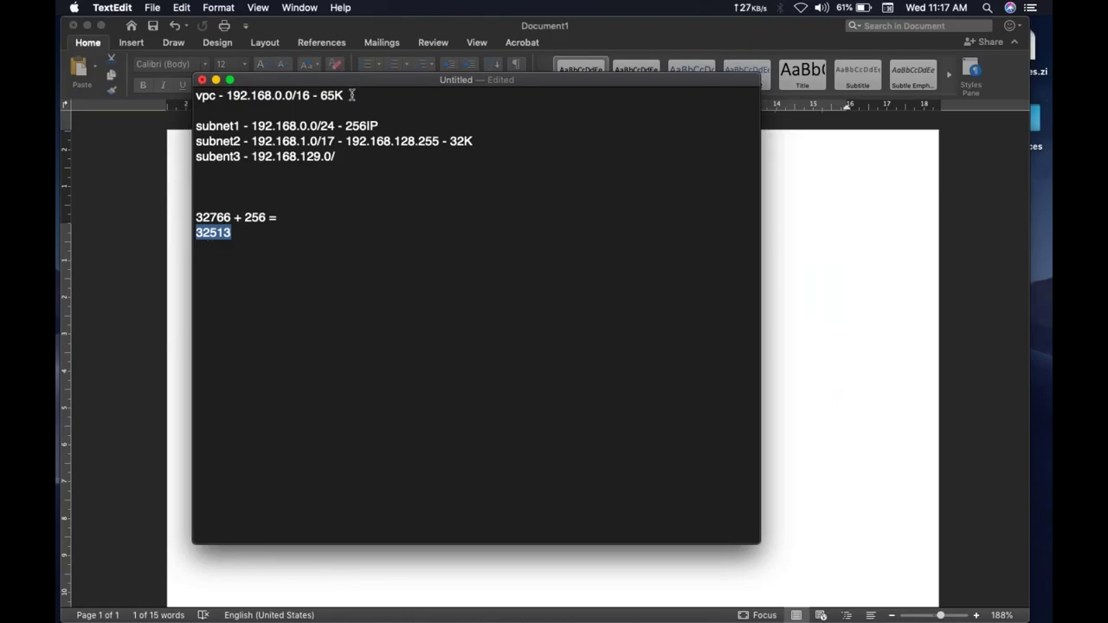
# Set the IP count on the subnet2 line to 32766 and shorten the subnet1 count to 256
pyautogui.moveTo(449, 141); pyautogui.dragTo(490, 141)
pyautogui.write('32766')
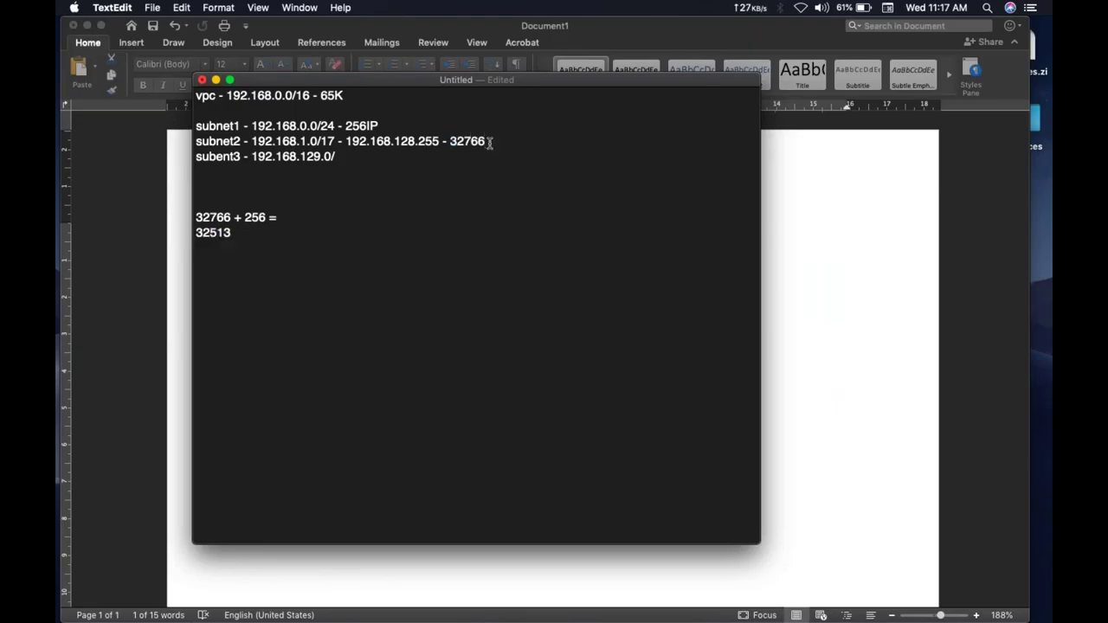
pyautogui.press('BackSpace')
pyautogui.press('BackSpace')
pyautogui.doubleClick(218, 232)
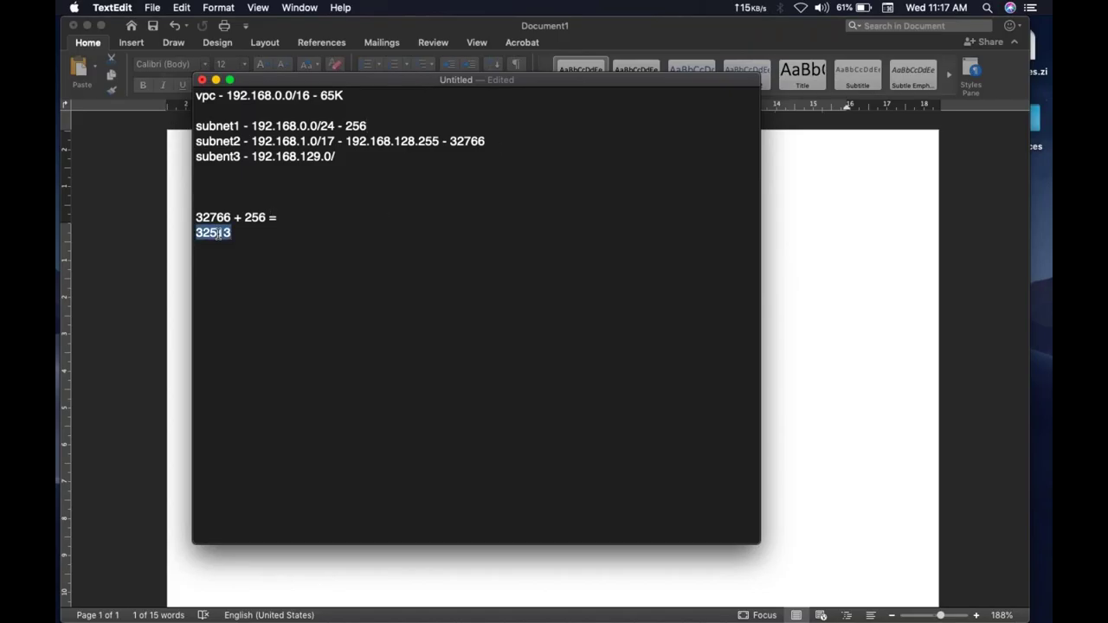
# Complete the subent3 line with "24 - 256" and append "- 256 =" to the 32513 line
pyautogui.click(360, 157)
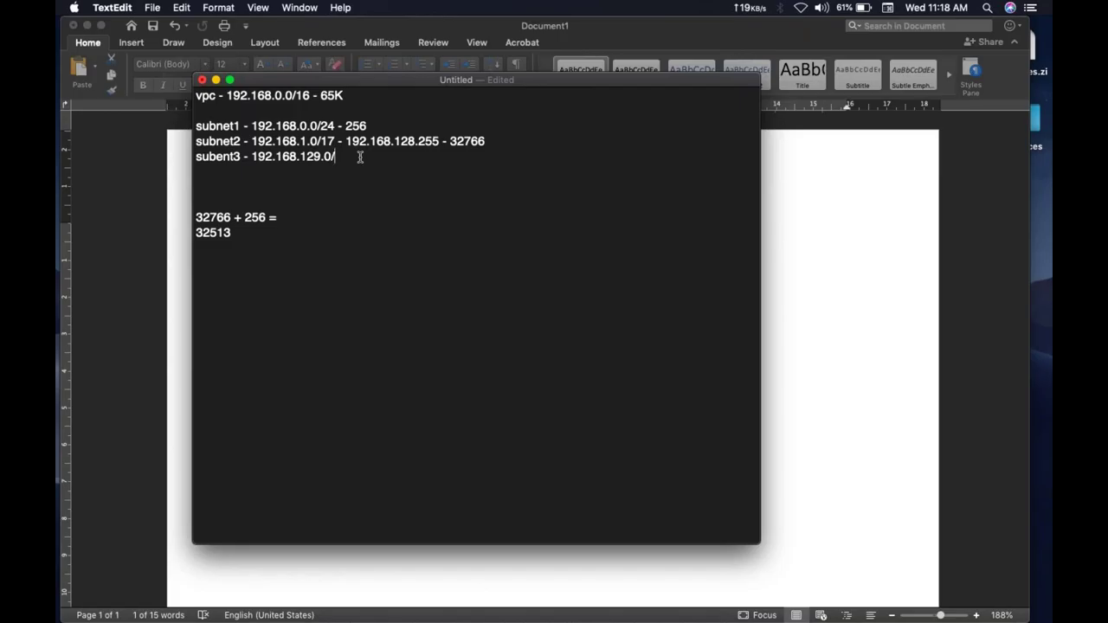
pyautogui.write('24 - 256')
pyautogui.click(264, 232)
pyautogui.write('- 256 =')
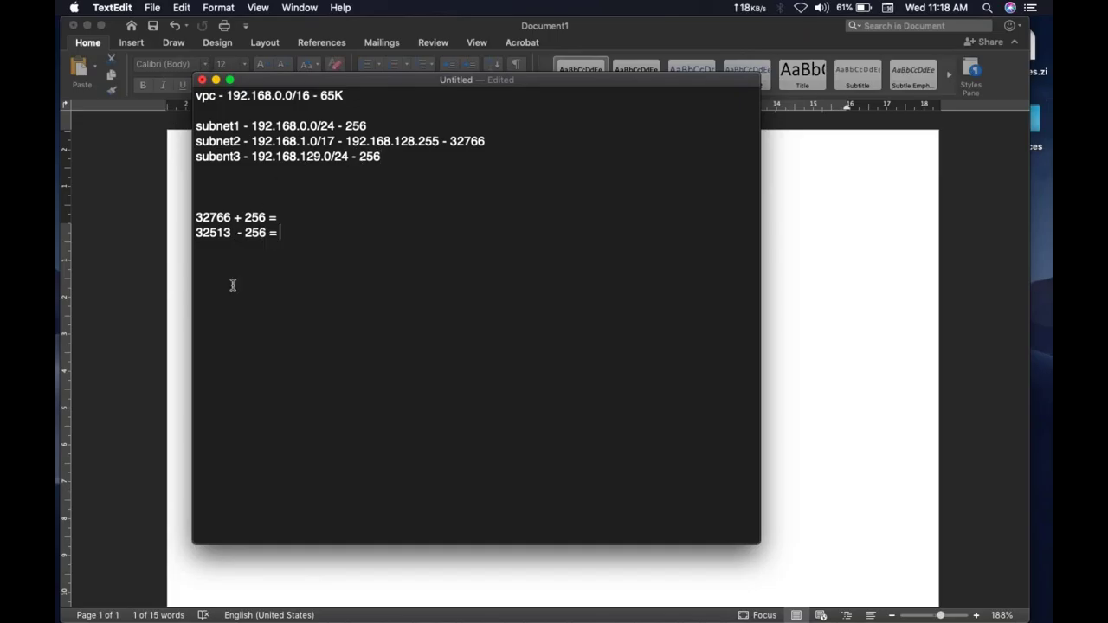
# Highlight the three subnet lines, the subnet2 label and the 256 counts of subnet1 and subent3
pyautogui.click(425, 149)
pyautogui.moveTo(415, 152); pyautogui.dragTo(189, 128)
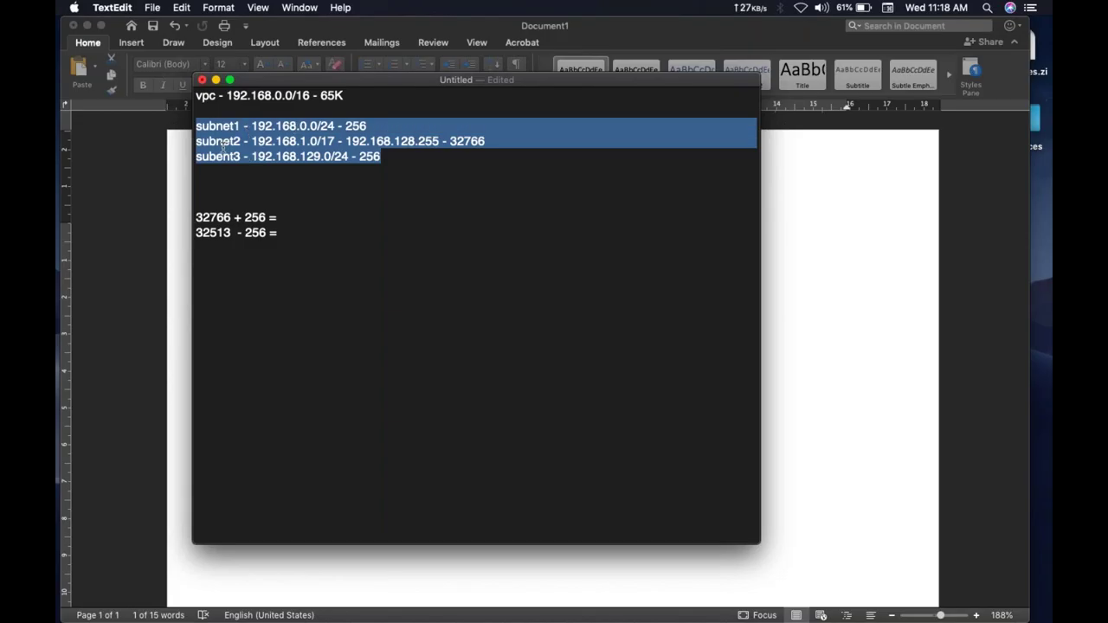
pyautogui.doubleClick(223, 146)
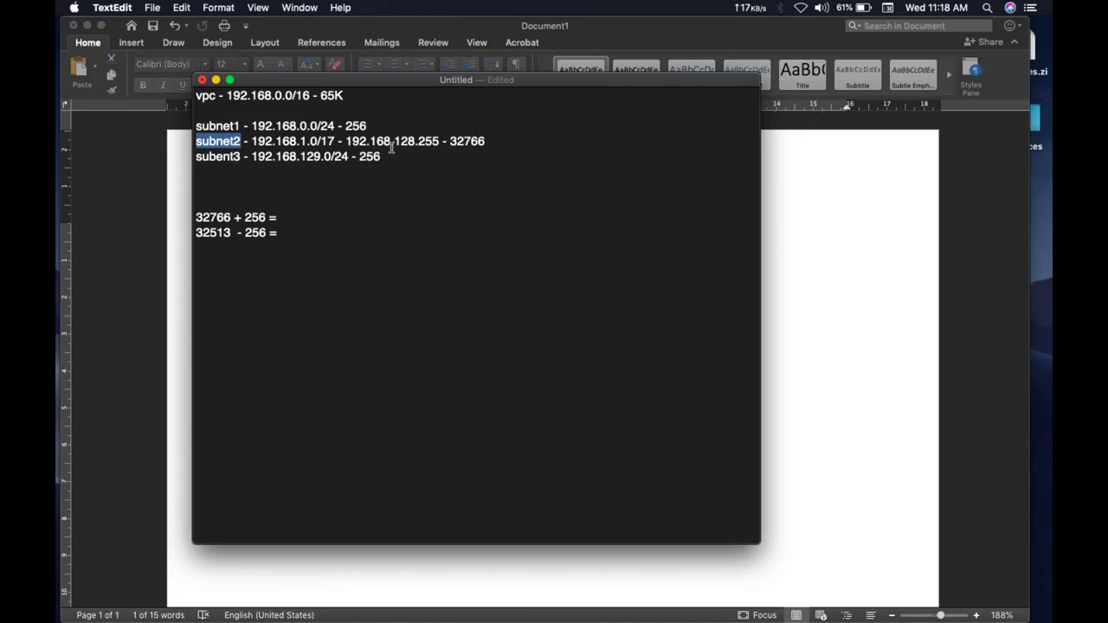
pyautogui.doubleClick(356, 127)
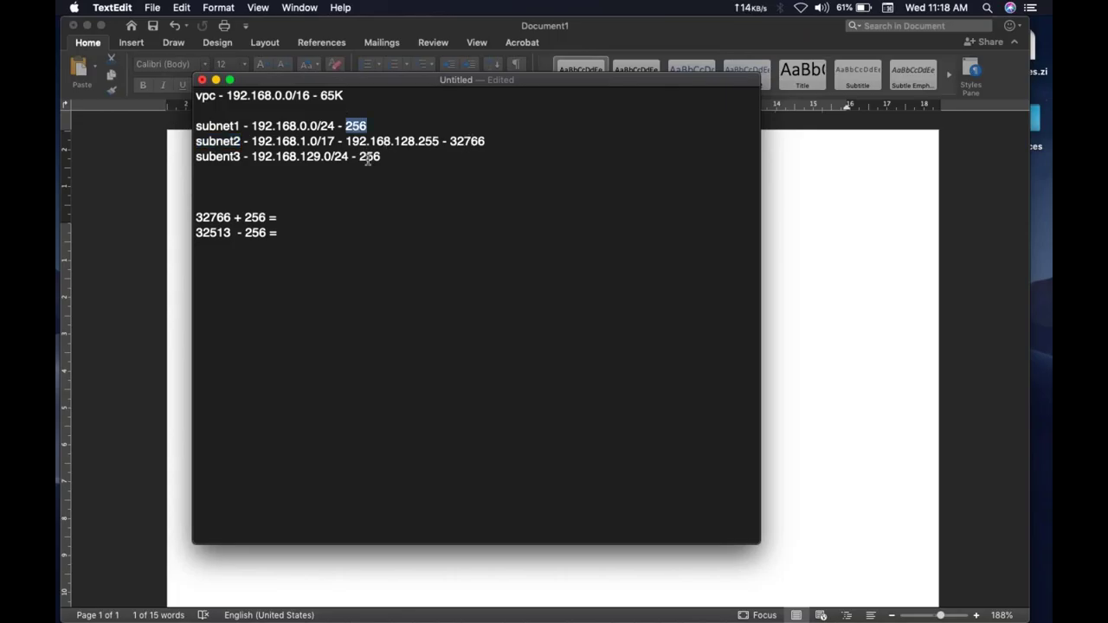
pyautogui.doubleClick(368, 157)
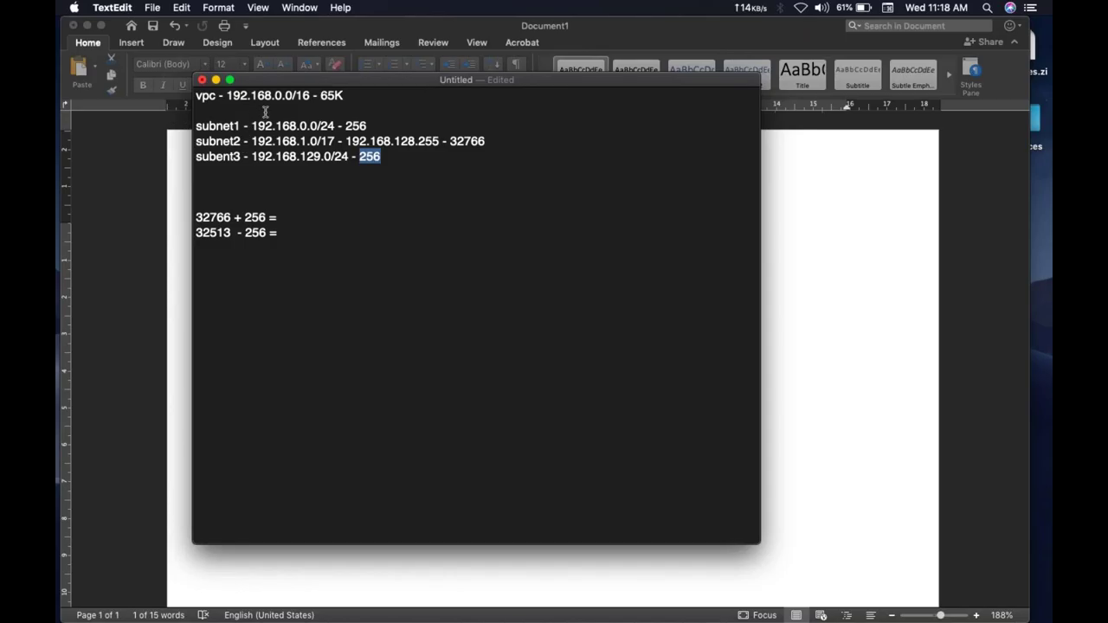
# Add the line "vpc - 192.169.0.0/16" below the subnet list and start a new line
pyautogui.click(254, 178)
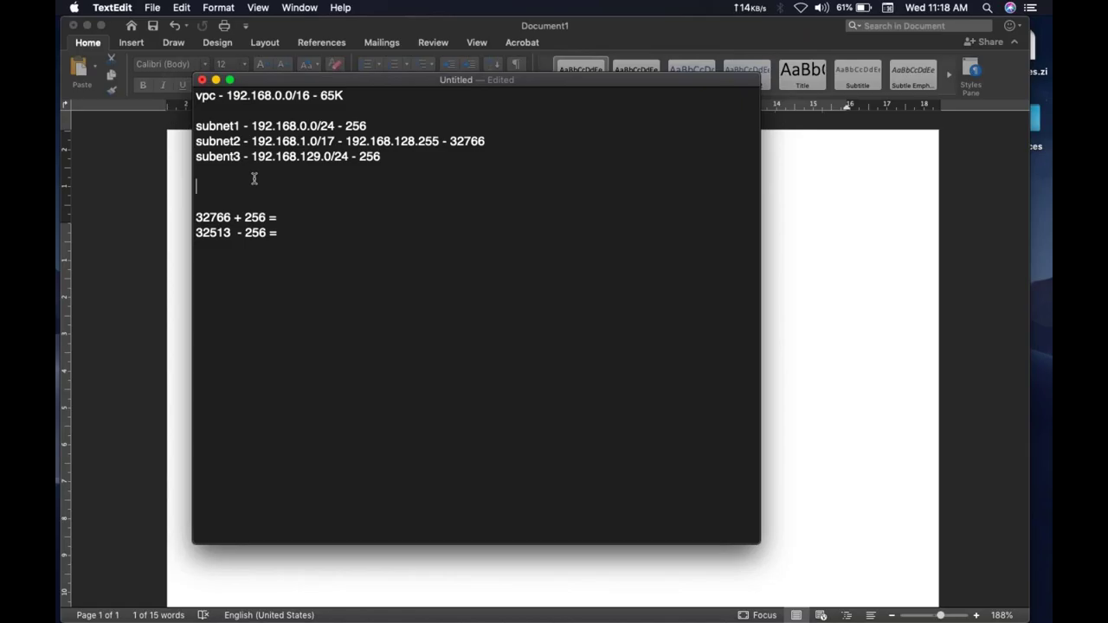
pyautogui.write('vpc -')
pyautogui.write('192.169.')
pyautogui.write('0.0/16')
pyautogui.press('Return')
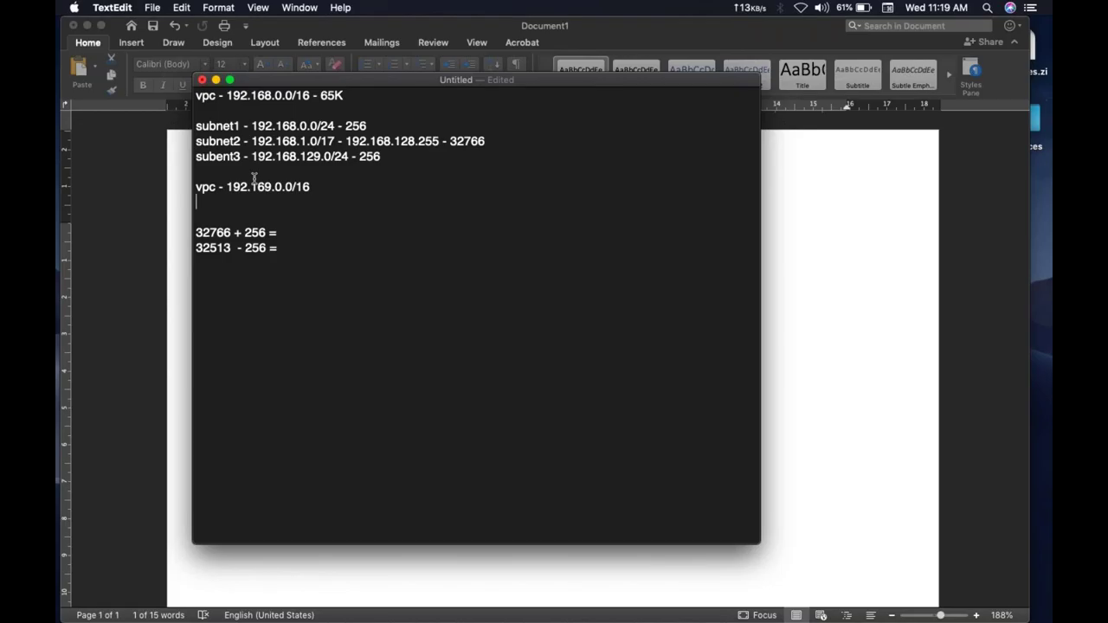
# List subnet1 through subnet6 on separate lines under the 192.169.0.0/16 VPC
pyautogui.write('subnet1')
pyautogui.press('Return')
pyautogui.write('subn')
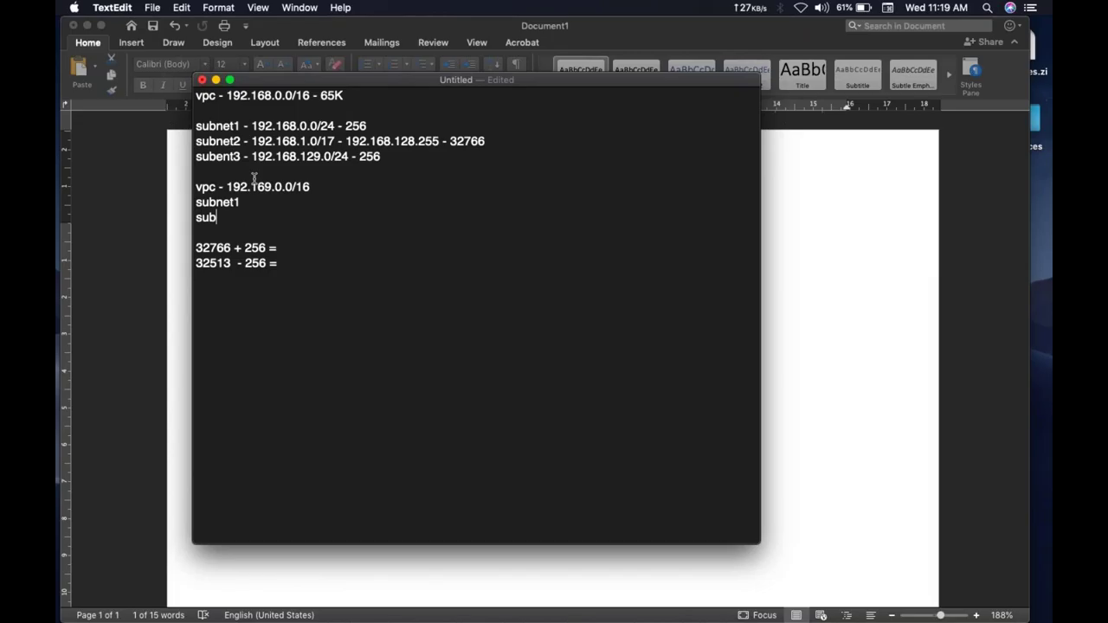
pyautogui.write('et2')
pyautogui.press('Return')
pyautogui.write('subn')
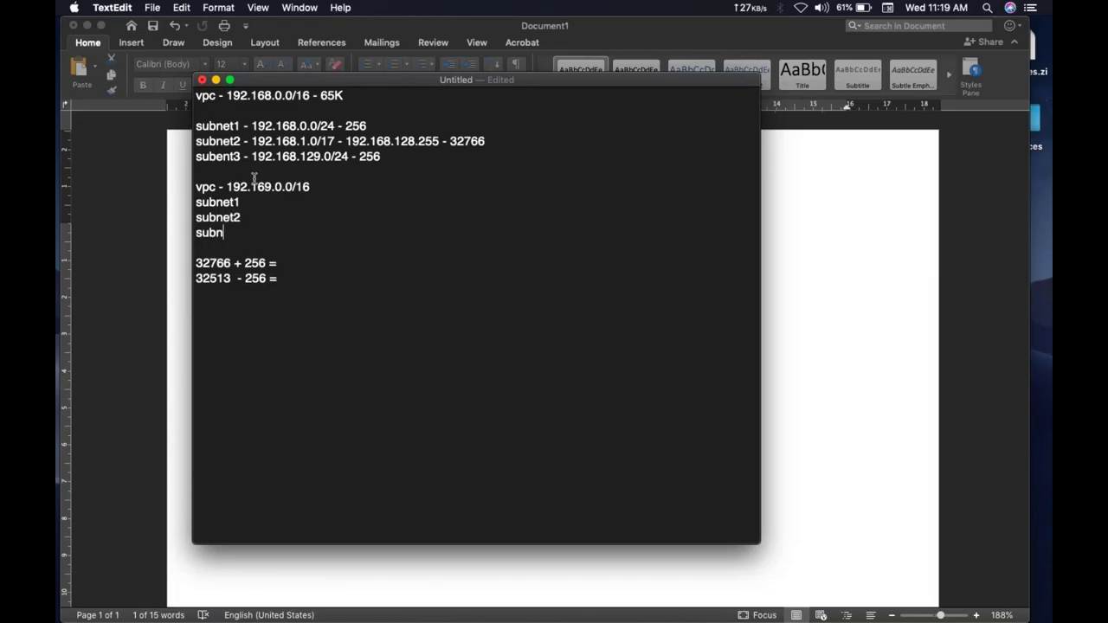
pyautogui.write('et3')
pyautogui.press('Return')
pyautogui.write('subnet')
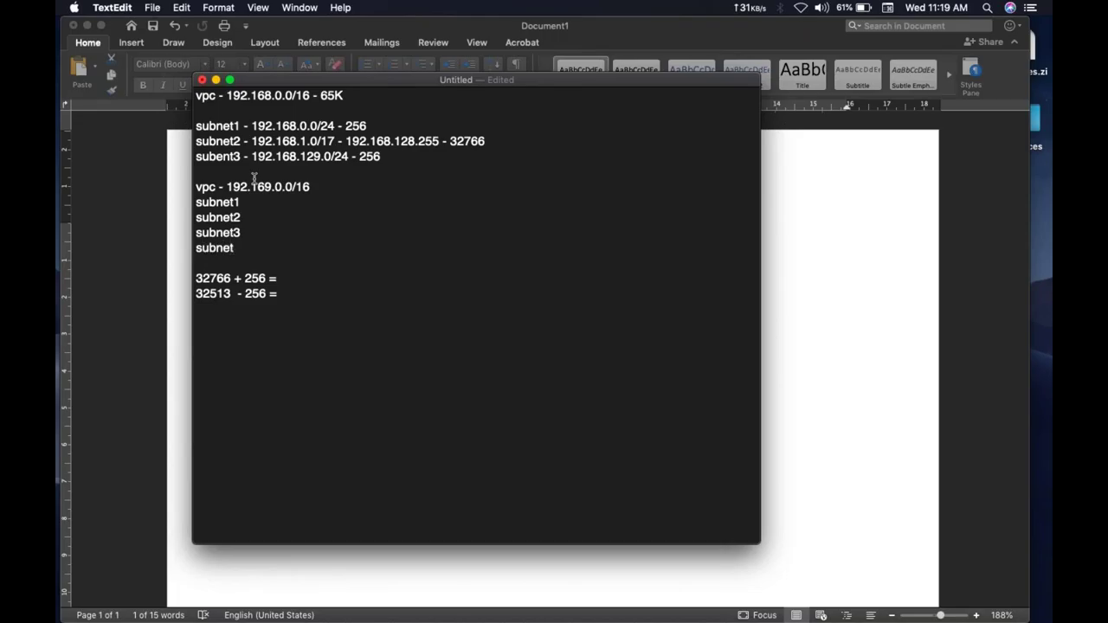
pyautogui.write('4')
pyautogui.press('Return')
pyautogui.write('subnet5')
pyautogui.press('Return')
pyautogui.write('subnet6')
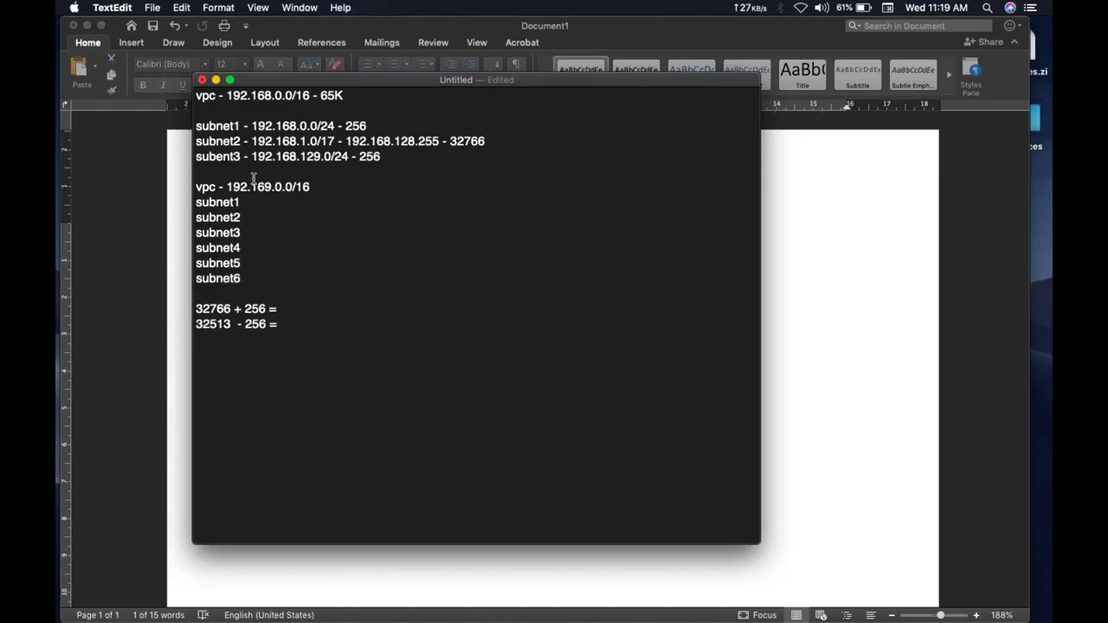
# Append "- 192.169." to the subnet1 line under the 192.169.0.0/16 VPC and copy the address prefix
pyautogui.click(281, 203)
pyautogui.write('- 192.169.')
pyautogui.hotkey('shift', 'Left')
pyautogui.hotkey('shift', 'Left')
pyautogui.hotkey('shift', 'Left')
pyautogui.hotkey('shift', 'Left')
pyautogui.hotkey('shift', 'Left')
pyautogui.hotkey('shift', 'Left')
pyautogui.hotkey('shift', 'Left')
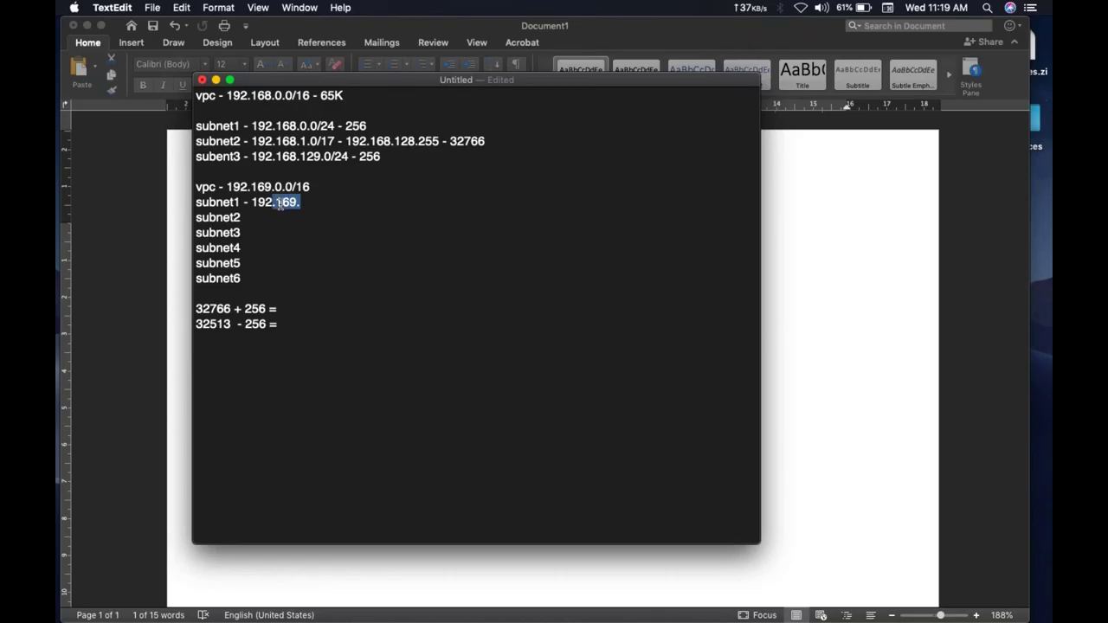
pyautogui.hotkey('shift', 'Left')
pyautogui.press('super+c')
# Add "- 192.169." to each of the subnet2 through subnet6 lines under the 192.169.0.0/16 VPC
pyautogui.press('Down')
pyautogui.write('-')
pyautogui.press('super+v')
pyautogui.press('Down')
pyautogui.write('-')
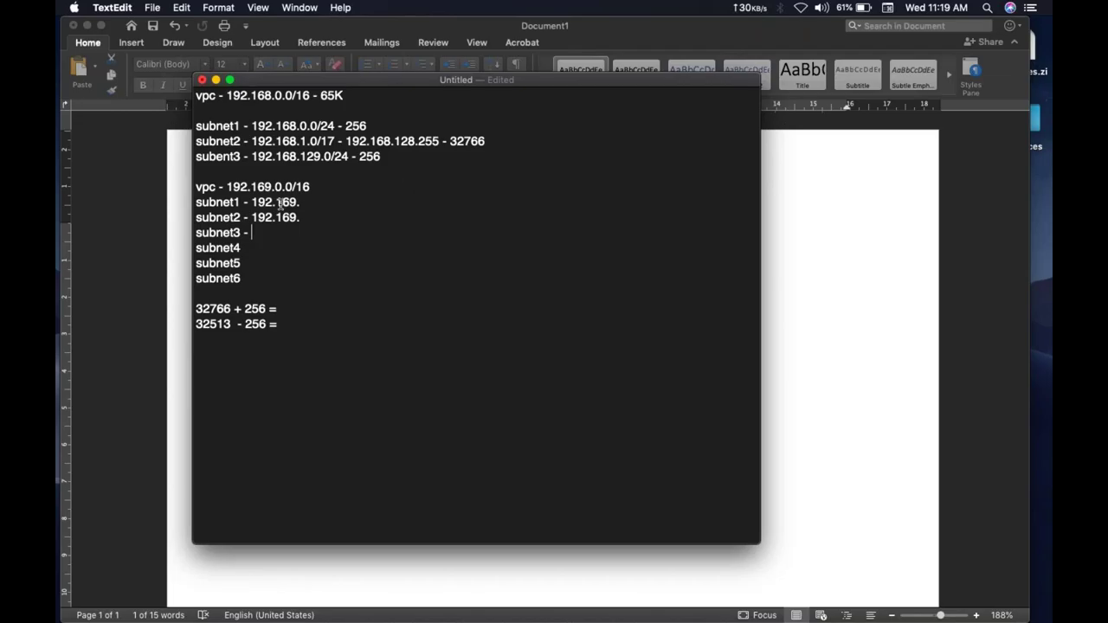
pyautogui.press('super+v')
pyautogui.press('Down')
pyautogui.write('-')
pyautogui.press('super+v')
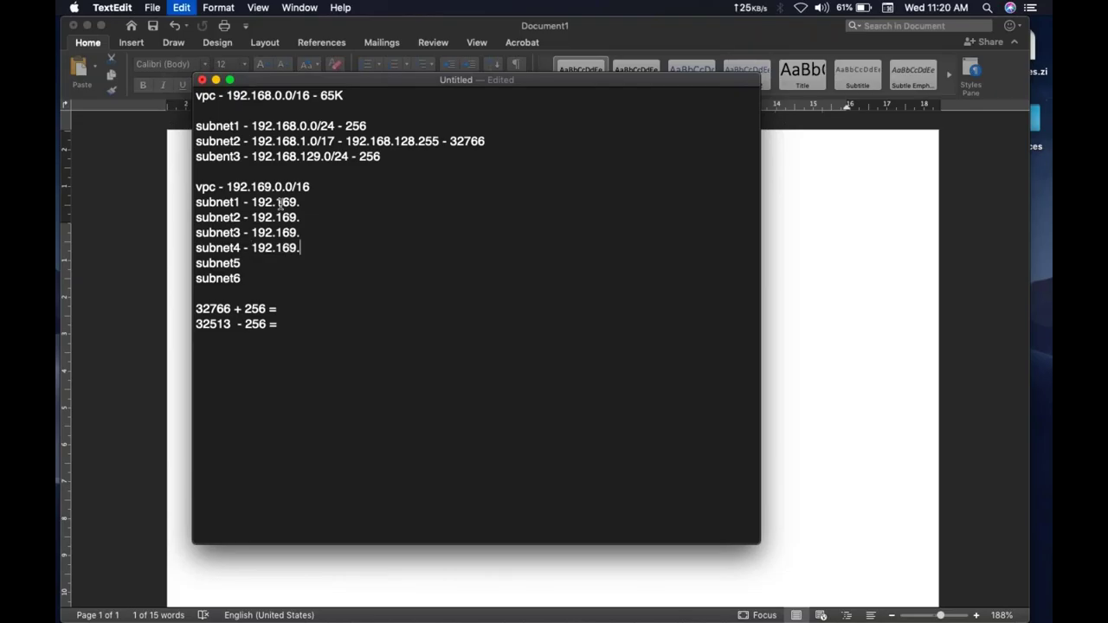
pyautogui.press('Down')
pyautogui.write('- 192.169.')
pyautogui.press('Down')
pyautogui.write('- 192.169.')
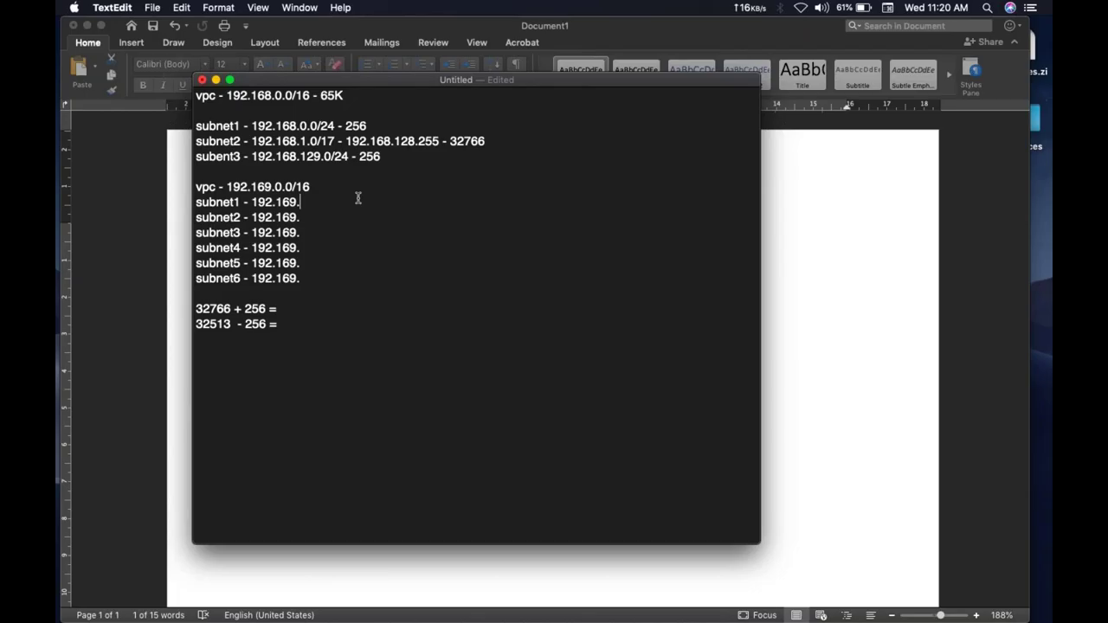
pyautogui.write('1.0/')
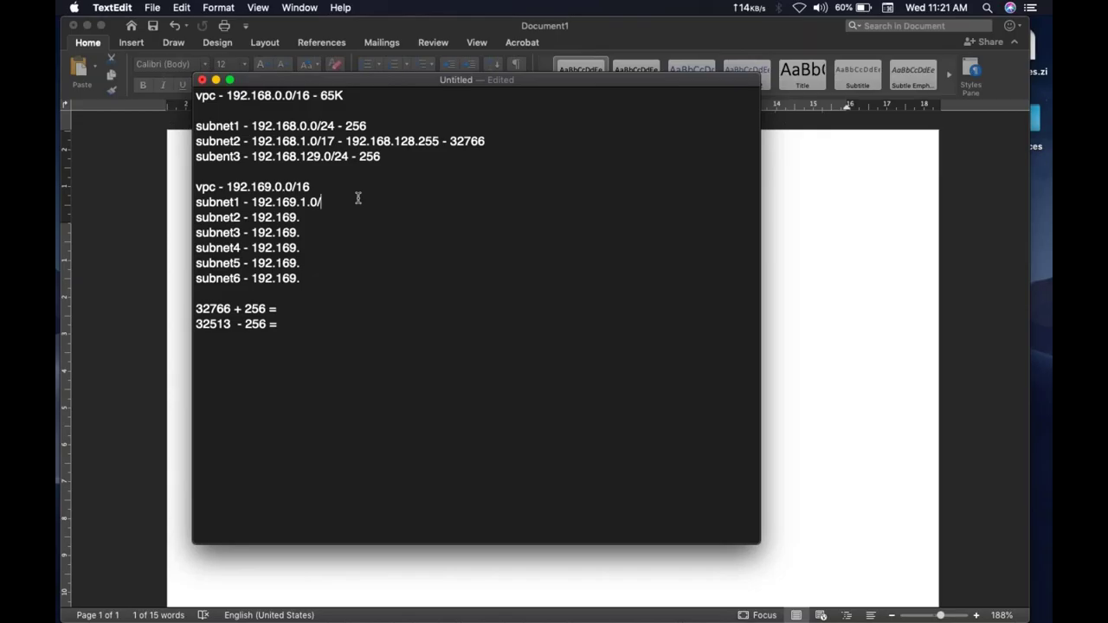
pyautogui.press('BackSpace')
pyautogui.press('BackSpace')
pyautogui.press('BackSpace')
pyautogui.press('BackSpace')
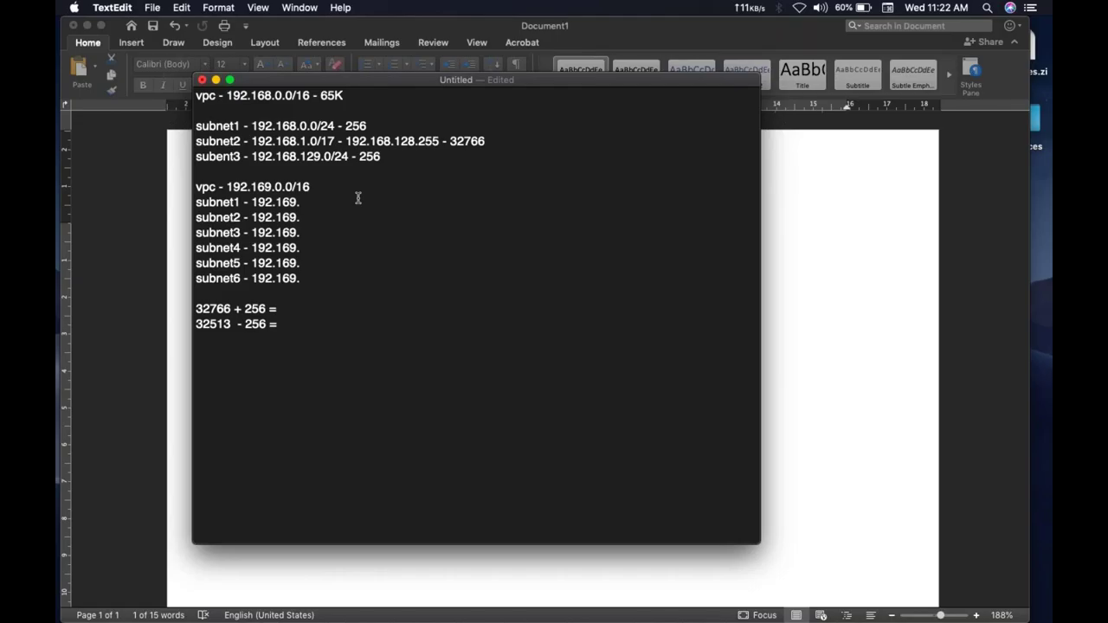
# Complete the subnet1 line as 192.169.1.0/24 - 256 and extend the subnet2 address to "192.169.2.0/"
pyautogui.write('1.0/24 - 256')
pyautogui.press('Down')
pyautogui.write('2.0/')
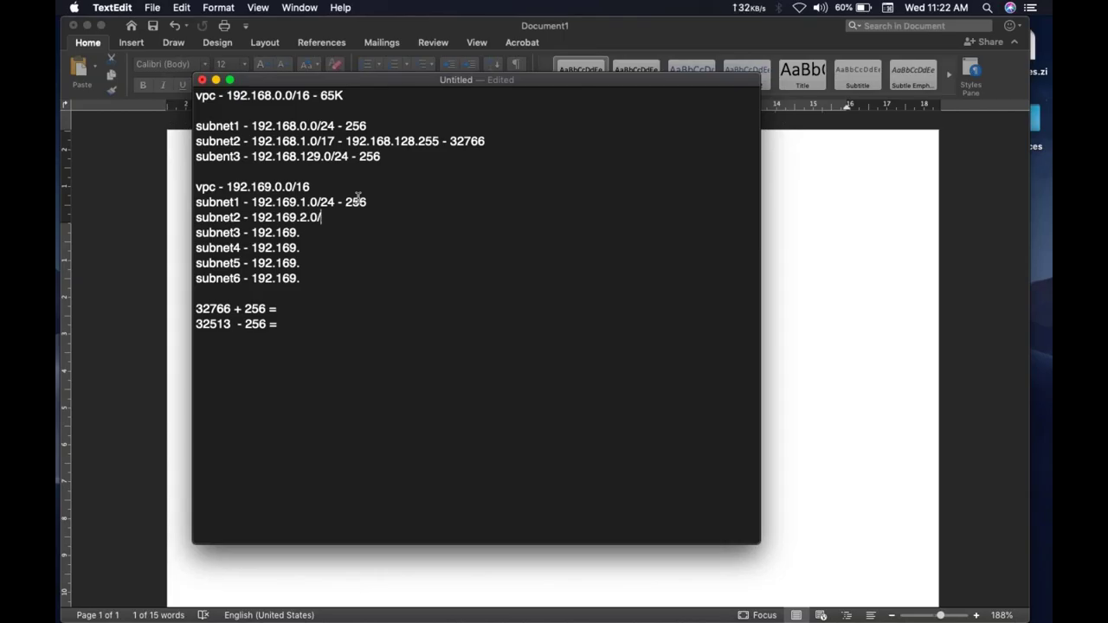
pyautogui.write('8')
pyautogui.press('BackSpace')
pyautogui.doubleClick(259, 215)
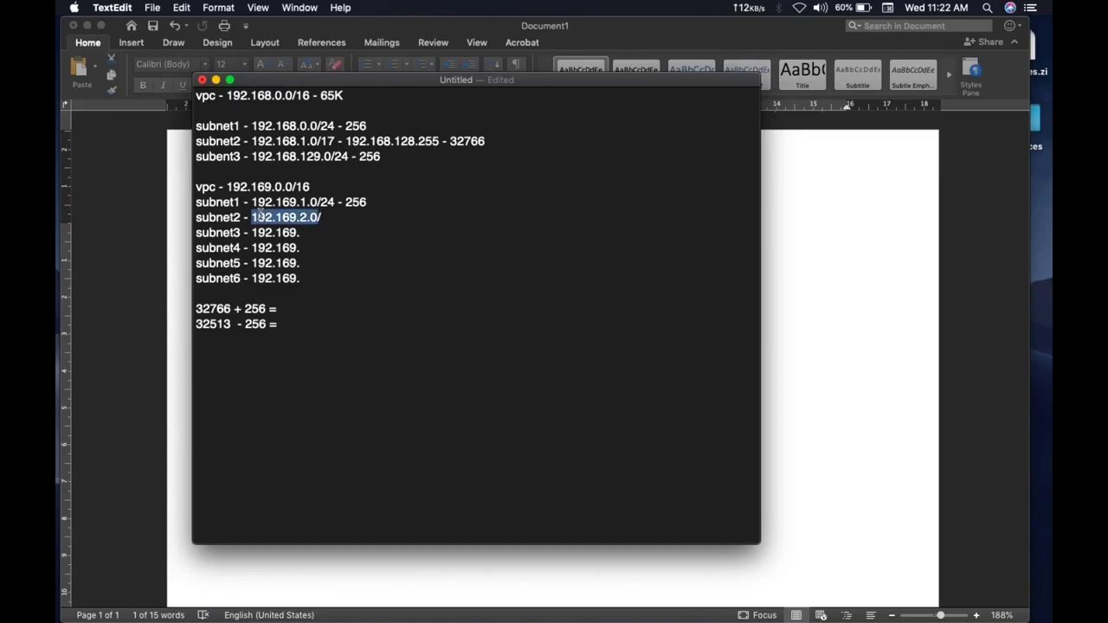
pyautogui.click(259, 215)
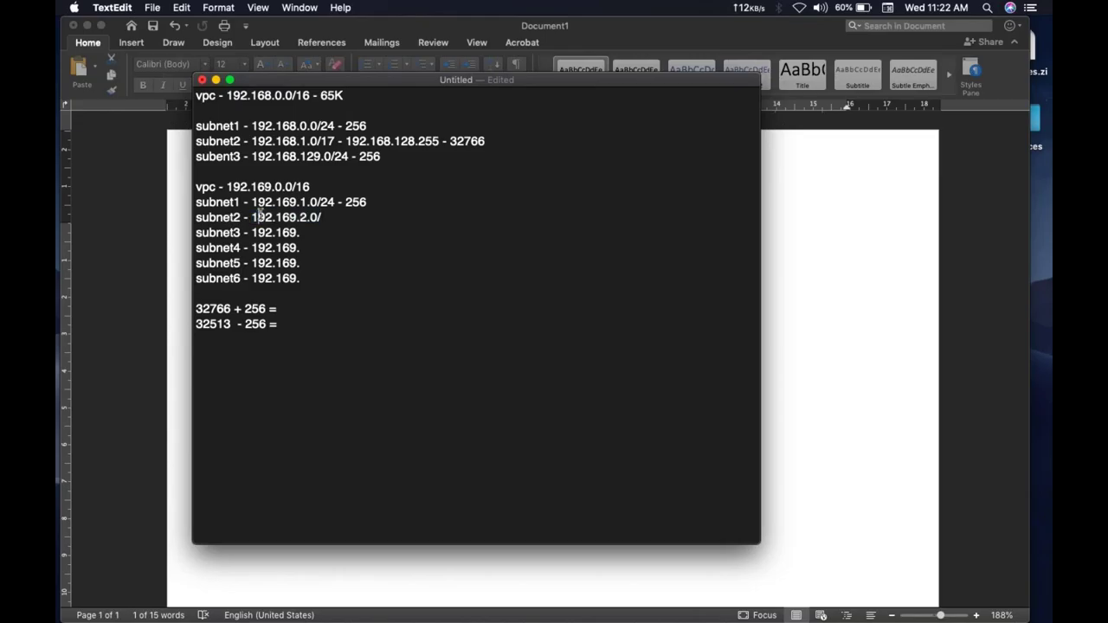
pyautogui.click(330, 222)
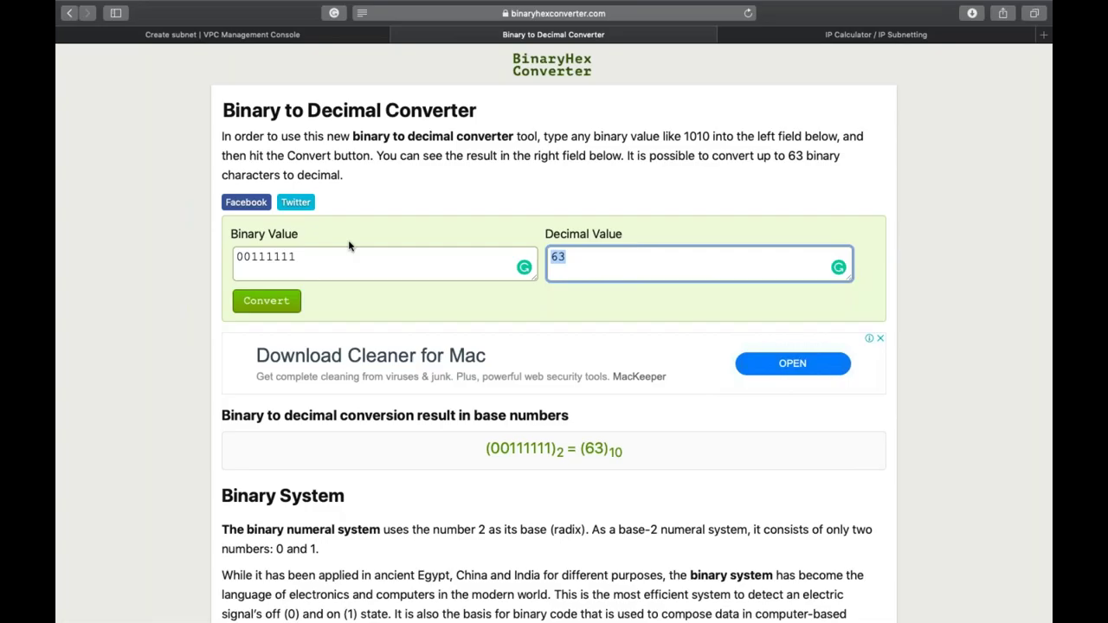
# In the IP Calculator web page, calculate 192.168.1.0 with netmask 22 and highlight the number of hosts
pyautogui.hotkey('ctrl', 'Tab')
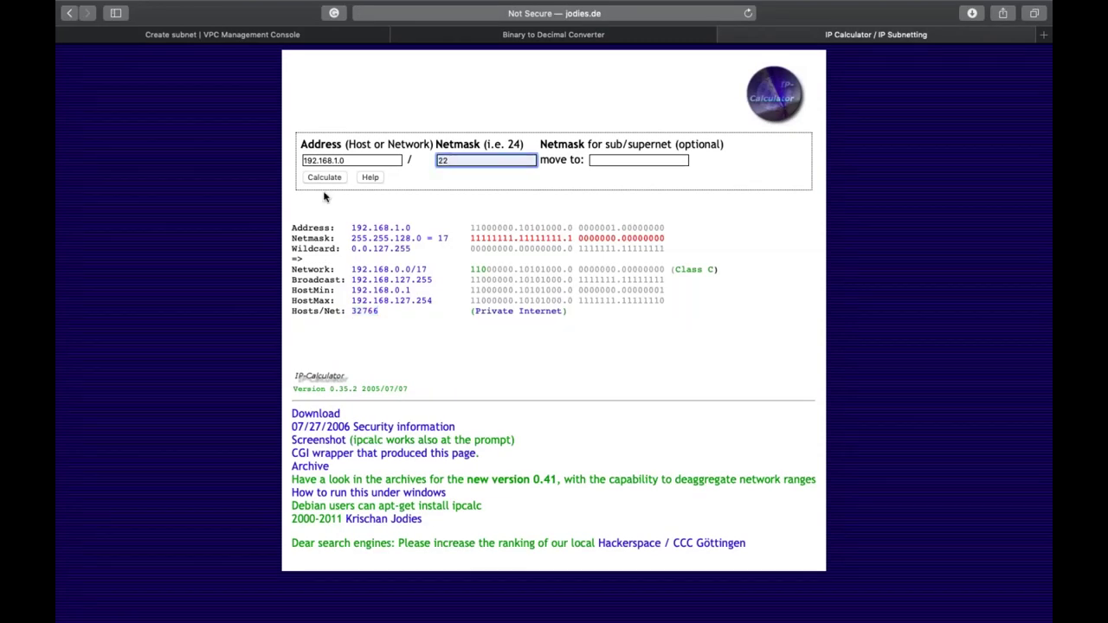
pyautogui.press('Return')
pyautogui.doubleClick(363, 311)
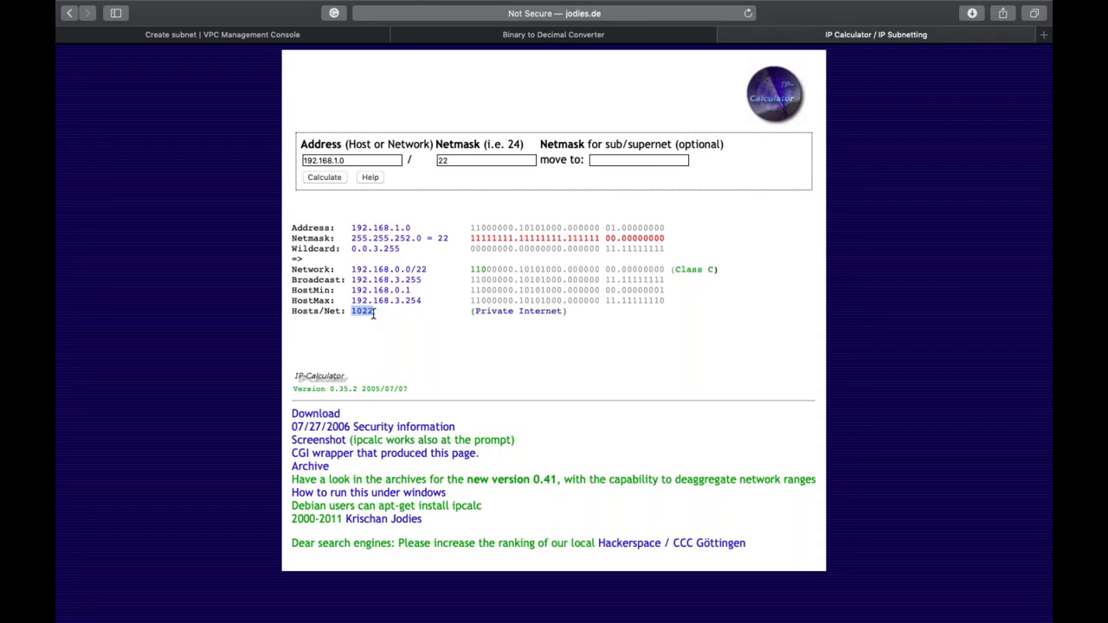
# Switch back to the TextEdit notes and complete the subnet2 line with "22 - 1022"
pyautogui.hotkey('ctrl', 'Left')
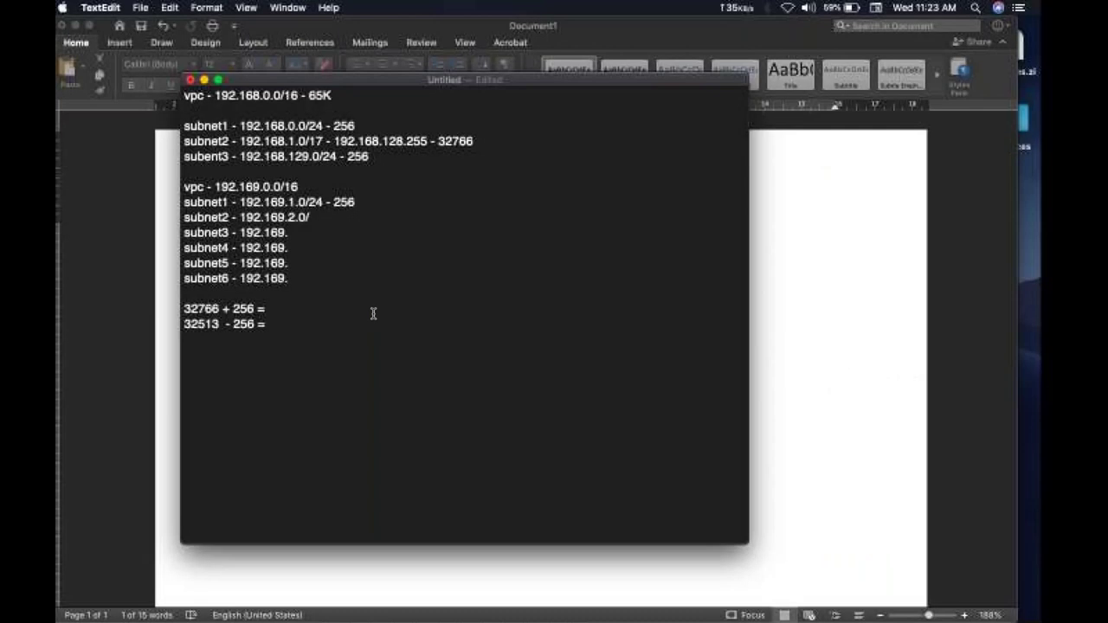
pyautogui.click(325, 218)
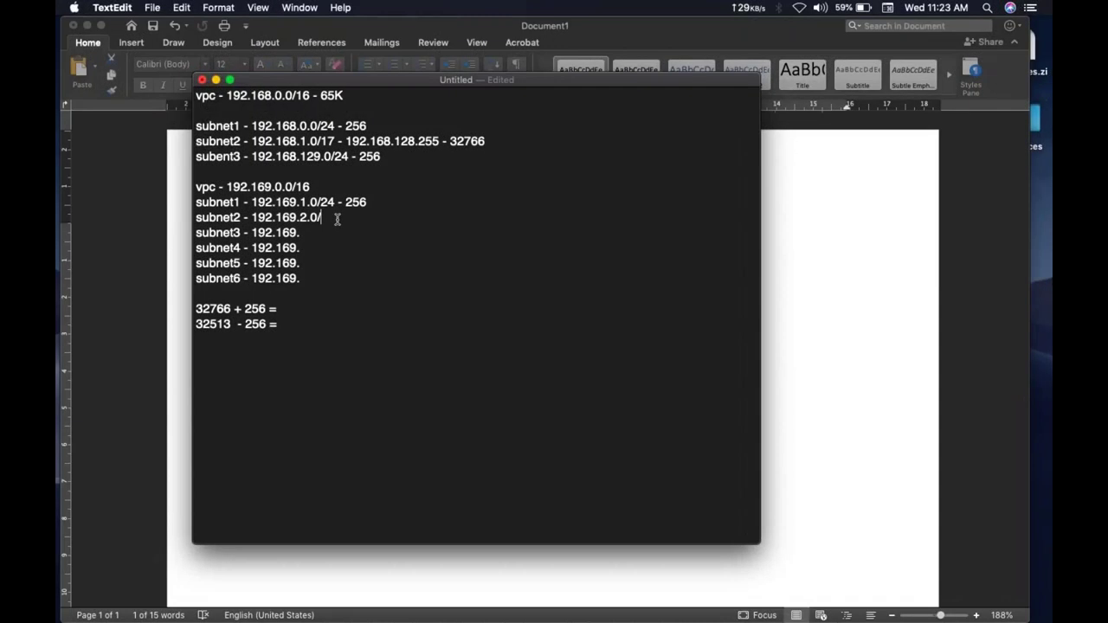
pyautogui.write('22 - 1022')
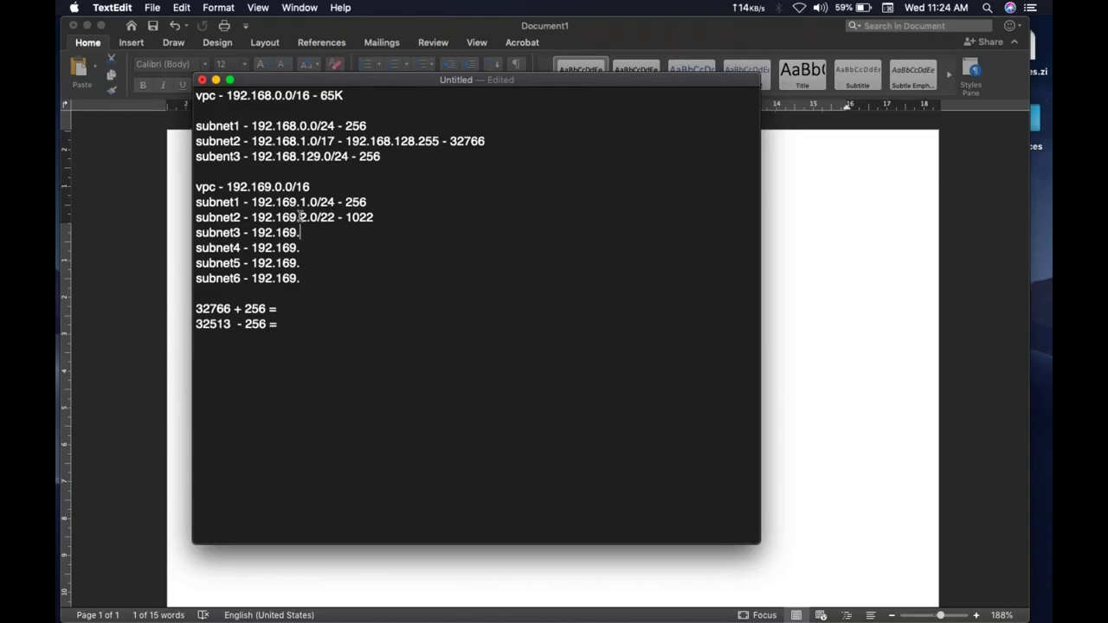
# Complete the subnet3 line as 192.169.7.0/20 - 4K
pyautogui.moveTo(301, 216); pyautogui.dragTo(314, 219)
pyautogui.click(311, 218)
pyautogui.click(308, 233)
pyautogui.write('7.0/20 - 4K')
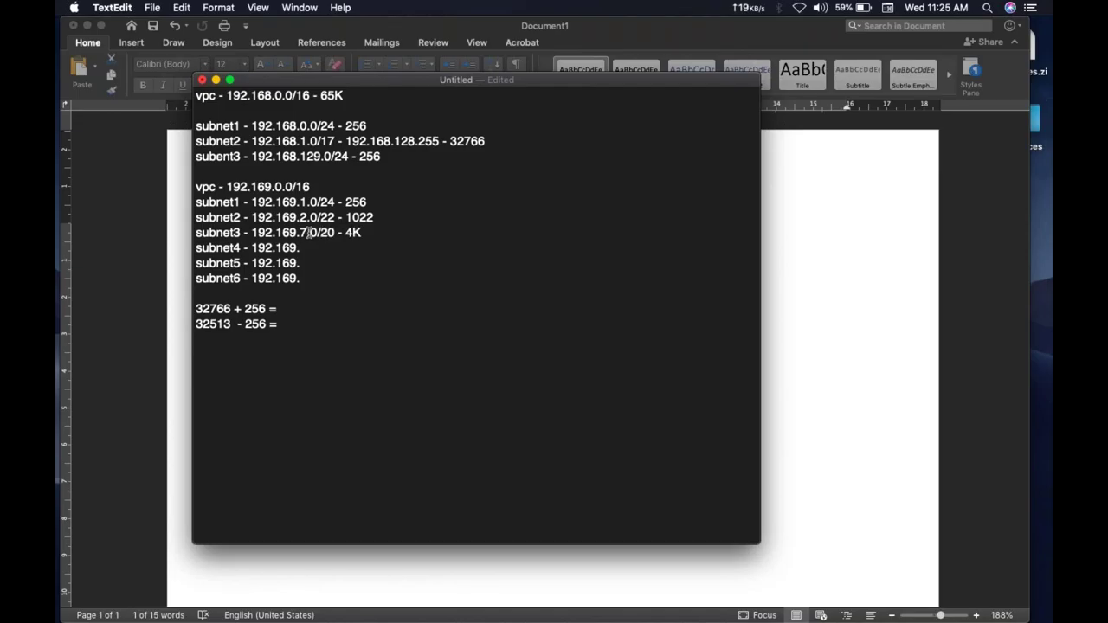
# Extend the subnet4 address to "192.169.0.0/" and highlight the second VPC's address and its subnet1 address
pyautogui.press('Down')
pyautogui.write('0.0')
pyautogui.tripleClick(305, 248)
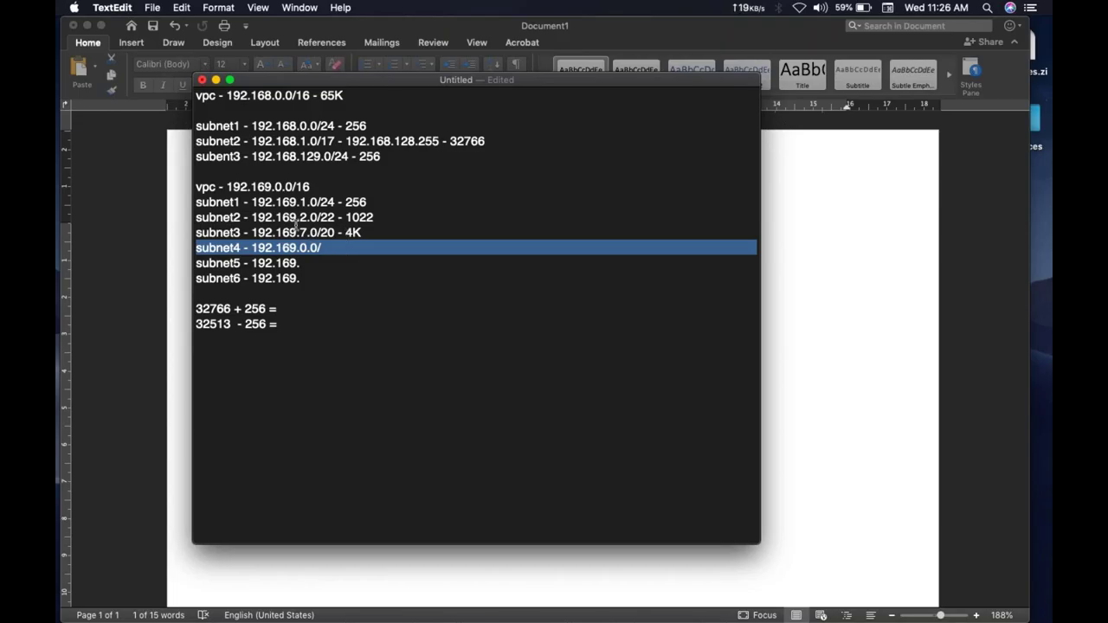
pyautogui.doubleClick(287, 184)
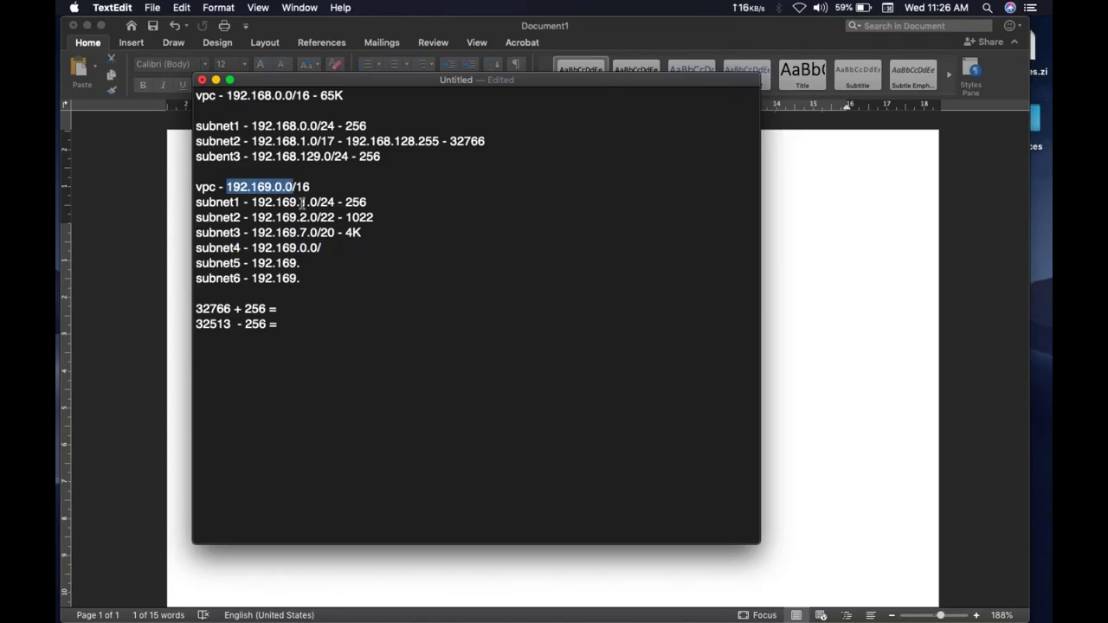
pyautogui.doubleClick(301, 201)
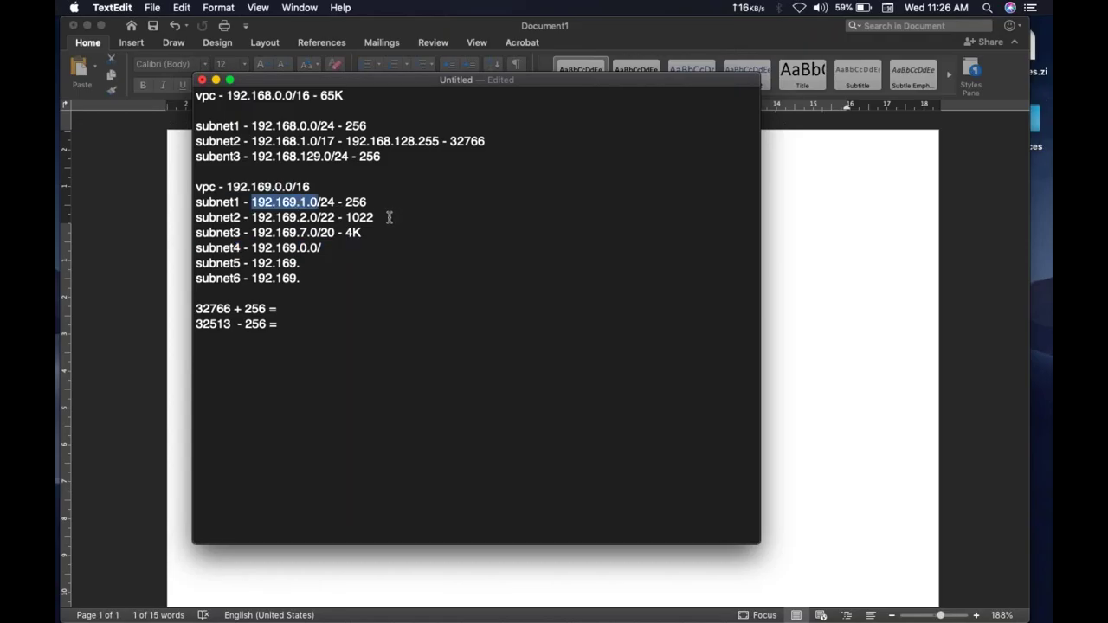
pyautogui.click(325, 249)
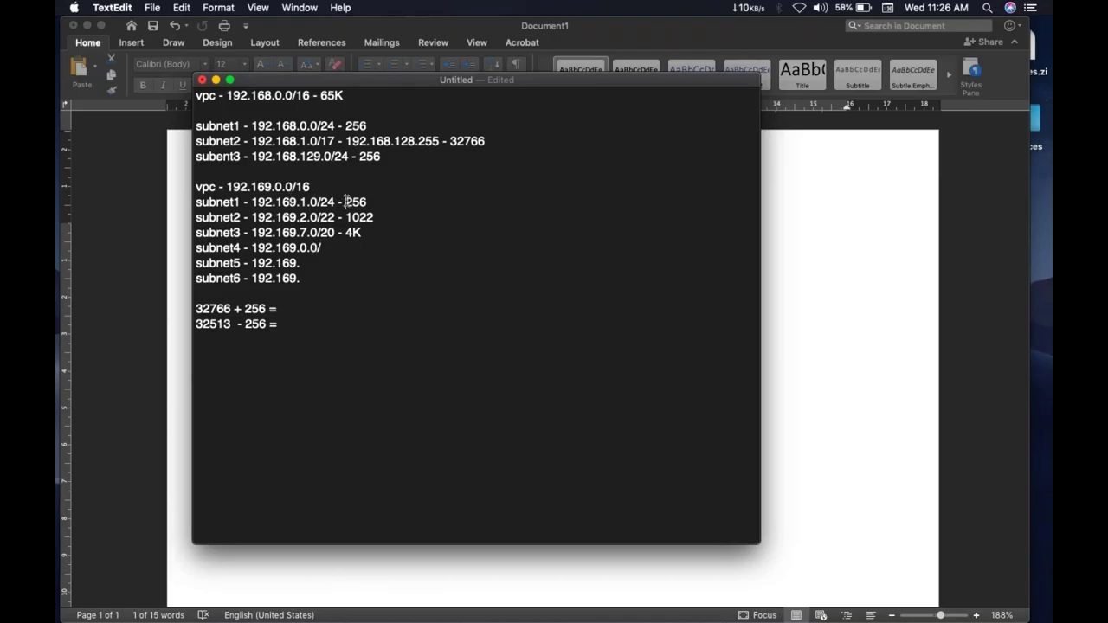
# Highlight the IP counts of subnet1 to subnet3, the end of the subnet4 address and the subnet1 address
pyautogui.moveTo(347, 202); pyautogui.dragTo(368, 232)
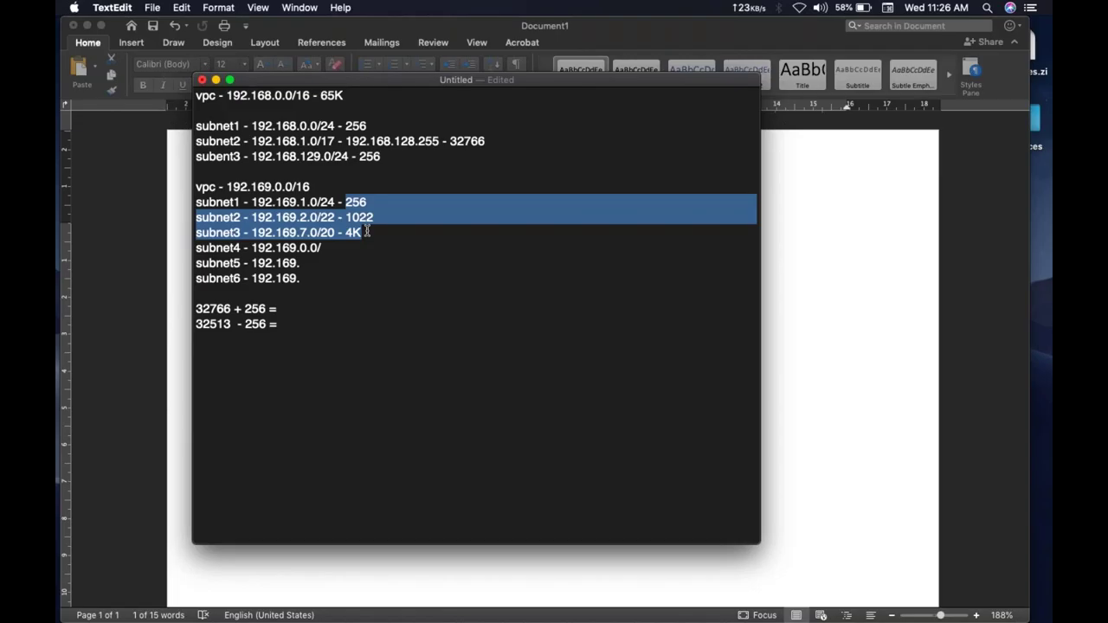
pyautogui.click(367, 232)
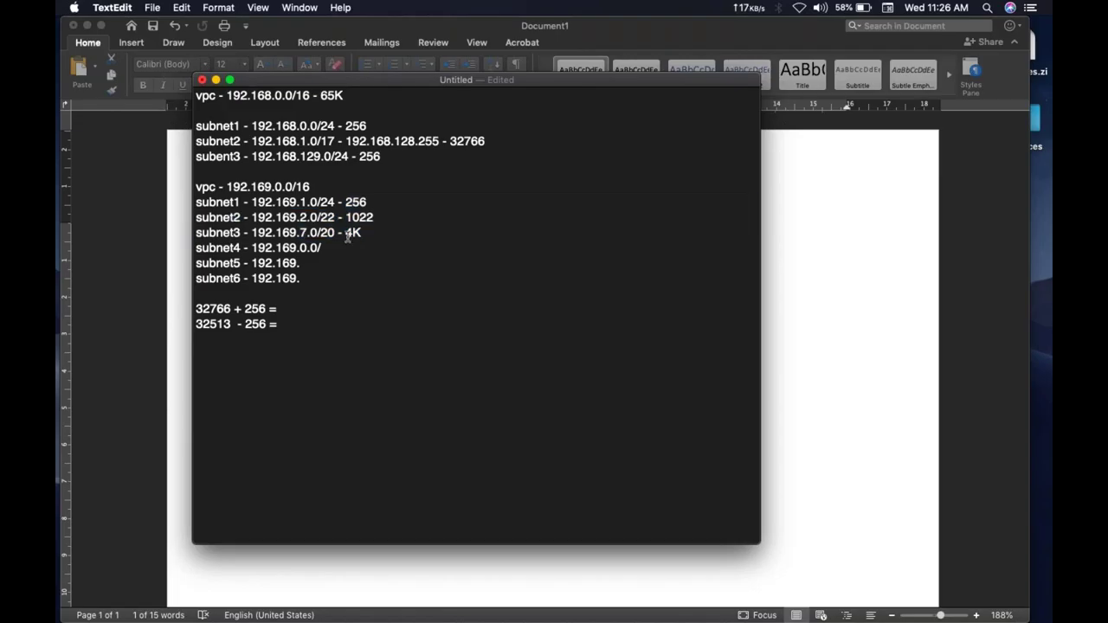
pyautogui.click(300, 248)
pyautogui.click(322, 248)
pyautogui.moveTo(299, 249); pyautogui.dragTo(316, 249)
pyautogui.click(312, 248)
pyautogui.doubleClick(303, 201)
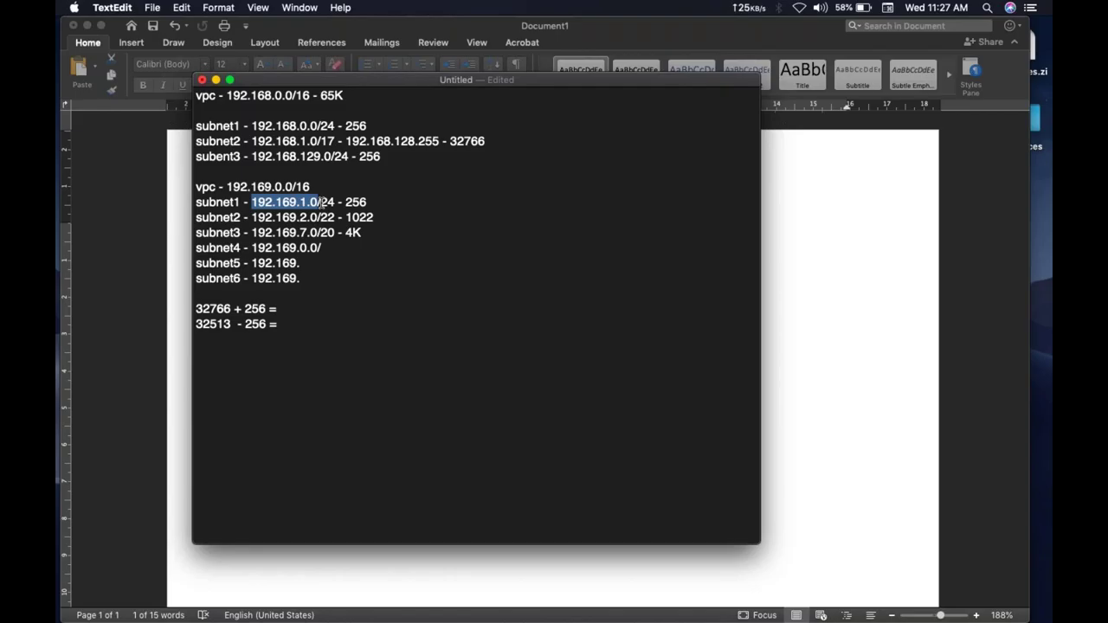
# Complete the subnet4 line as 192.169.0.0/28 - 16
pyautogui.click(331, 247)
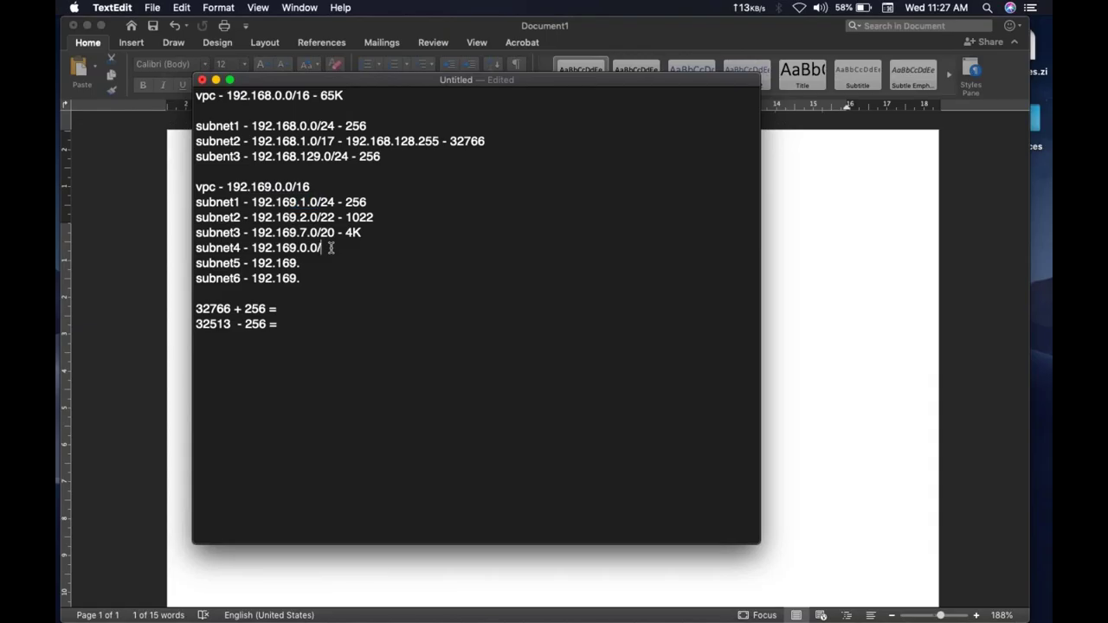
pyautogui.write('0.0/24')
pyautogui.press('BackSpace')
pyautogui.write('5')
pyautogui.press('BackSpace')
pyautogui.write('8 - 16')
# Complete the subnet5 line as 192.169.0.16/27 - 32
pyautogui.press('Down')
pyautogui.write('.0.')
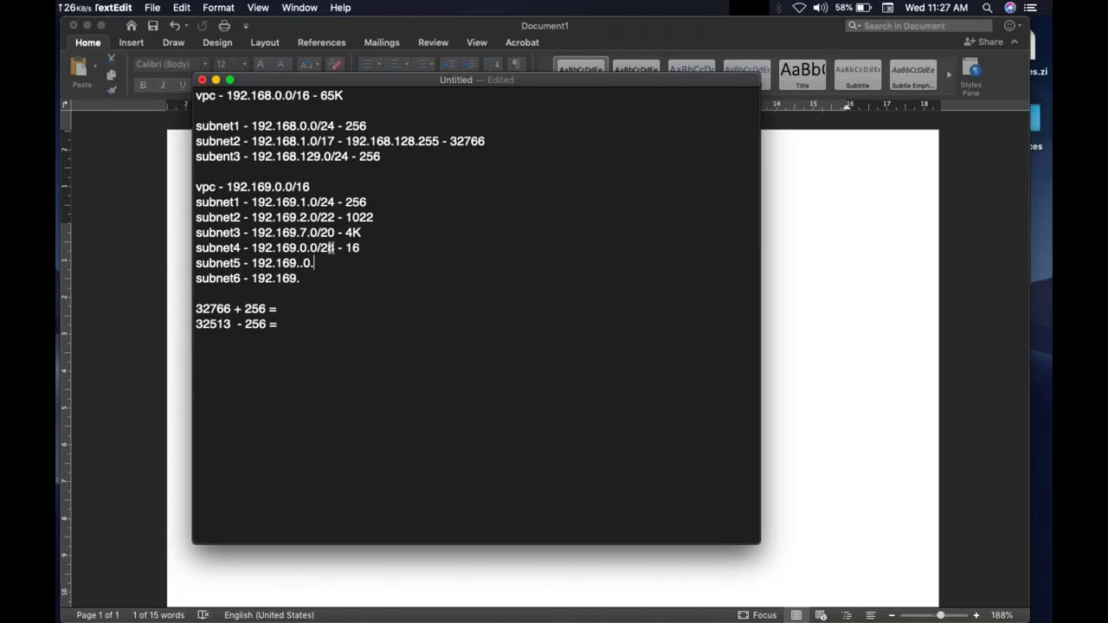
pyautogui.press('BackSpace')
pyautogui.press('BackSpace')
pyautogui.press('BackSpace')
pyautogui.write('0')
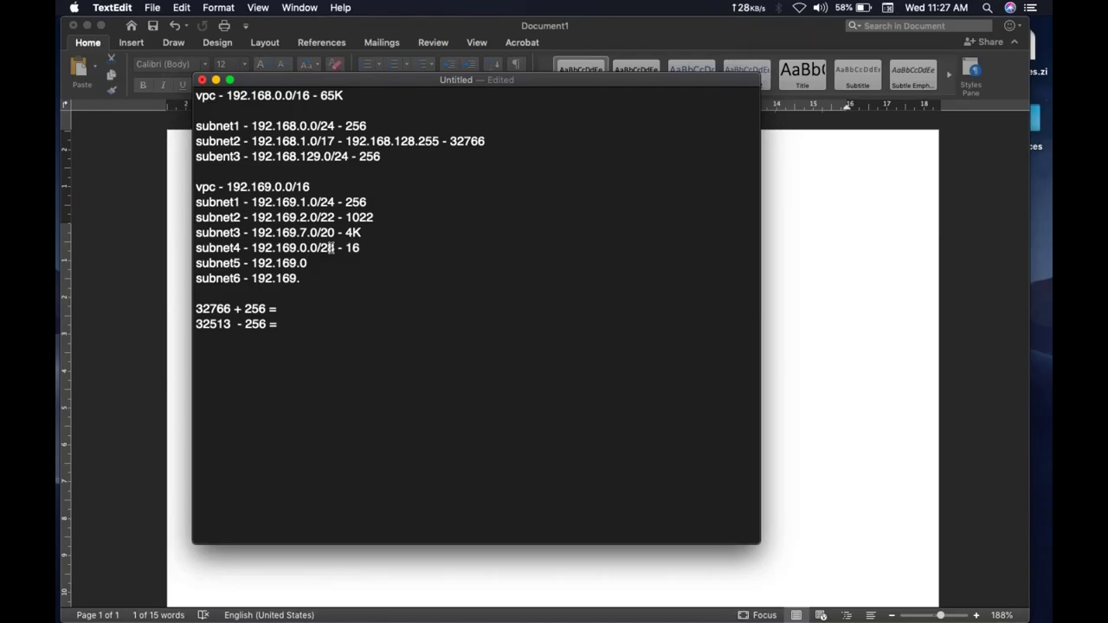
pyautogui.write('.169.0.16/')
pyautogui.write('27')
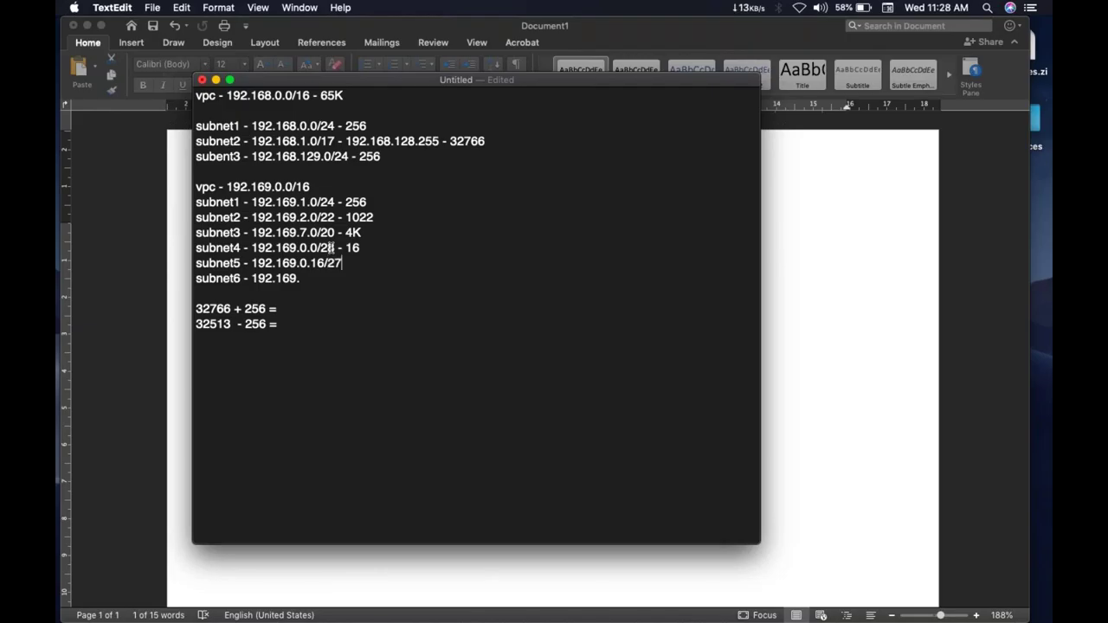
pyautogui.write(' -')
pyautogui.write('32')
# Highlight subnet3's address and IP count, then calculate 192.168.7.0 with netmask 20 in the IP Calculator web page
pyautogui.doubleClick(309, 233)
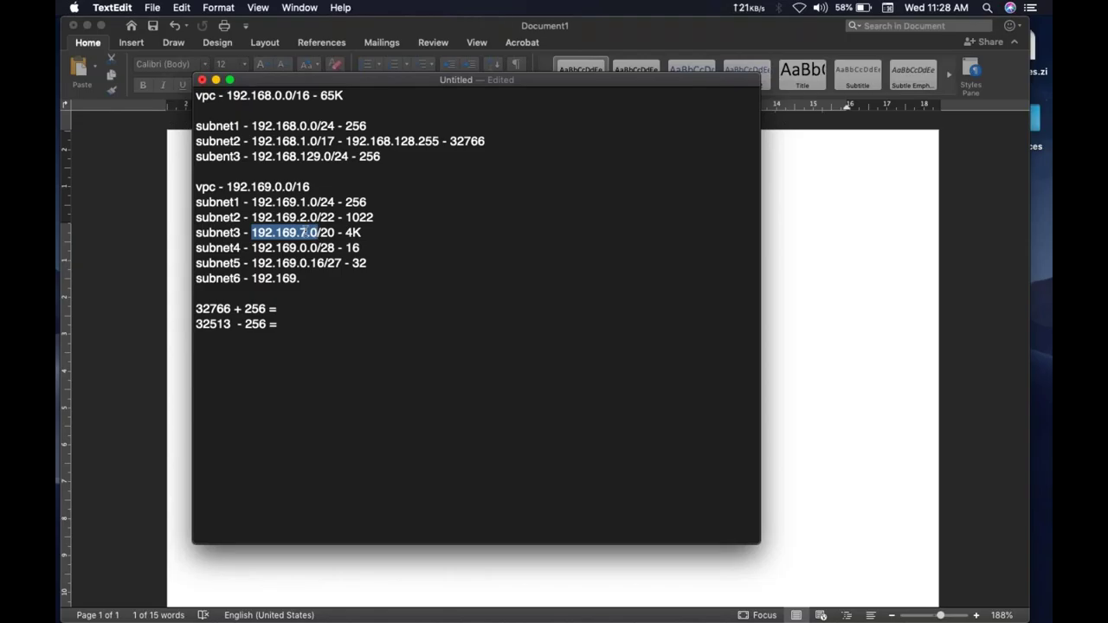
pyautogui.doubleClick(355, 233)
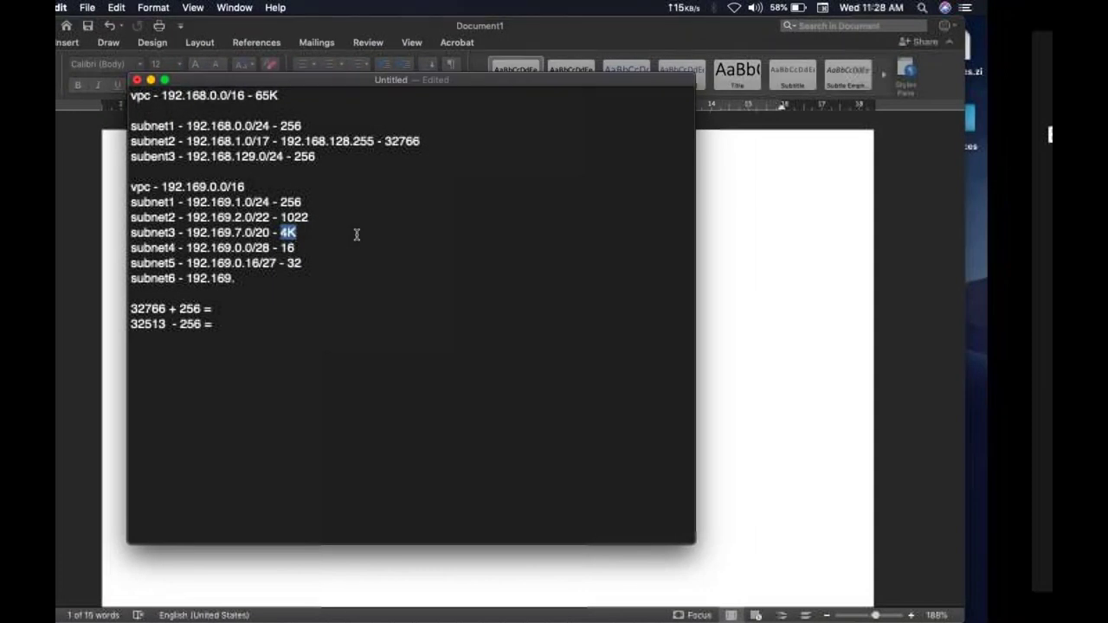
pyautogui.hotkey('ctrl', 'Right')
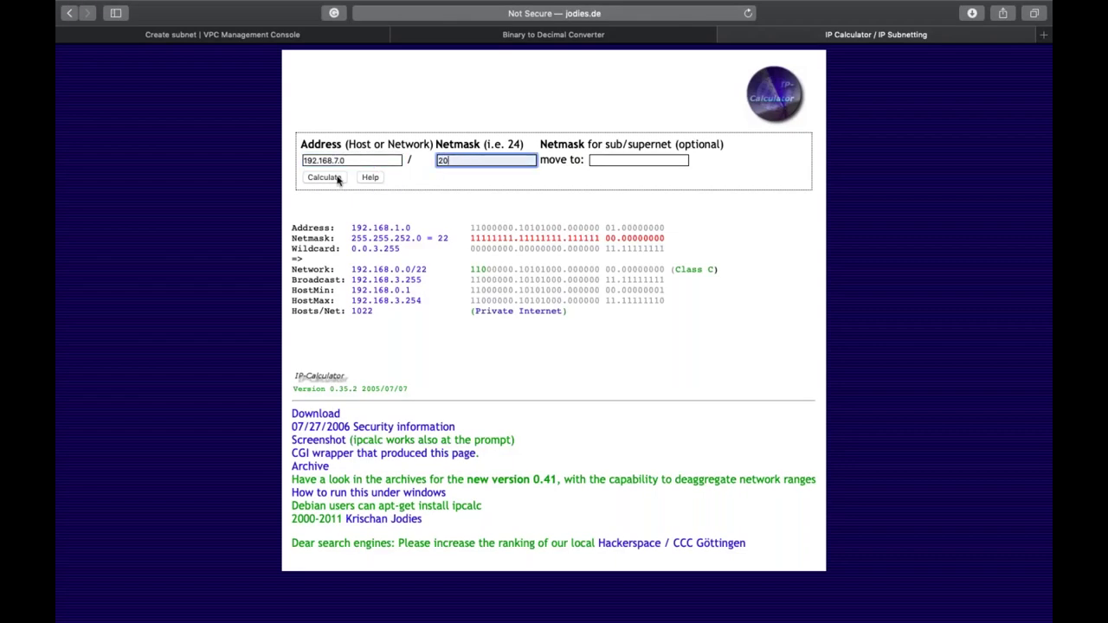
pyautogui.click(326, 178)
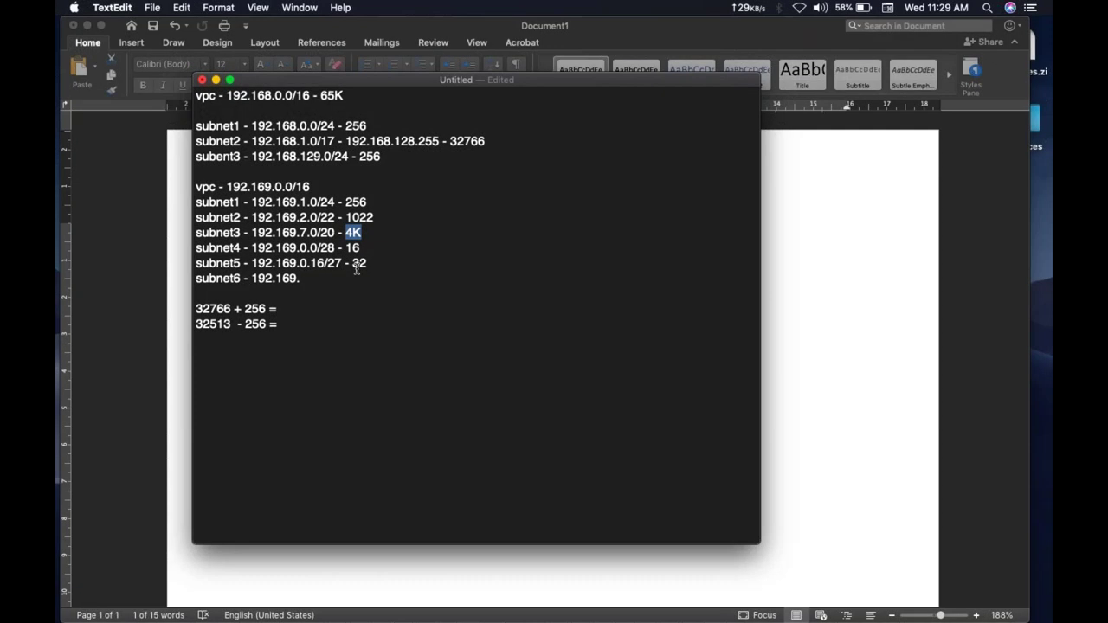
# In the TextEdit notes, complete the subnet6 line as 192.169.16.0/24 - 256
pyautogui.click(342, 278)
pyautogui.write('16.0/')
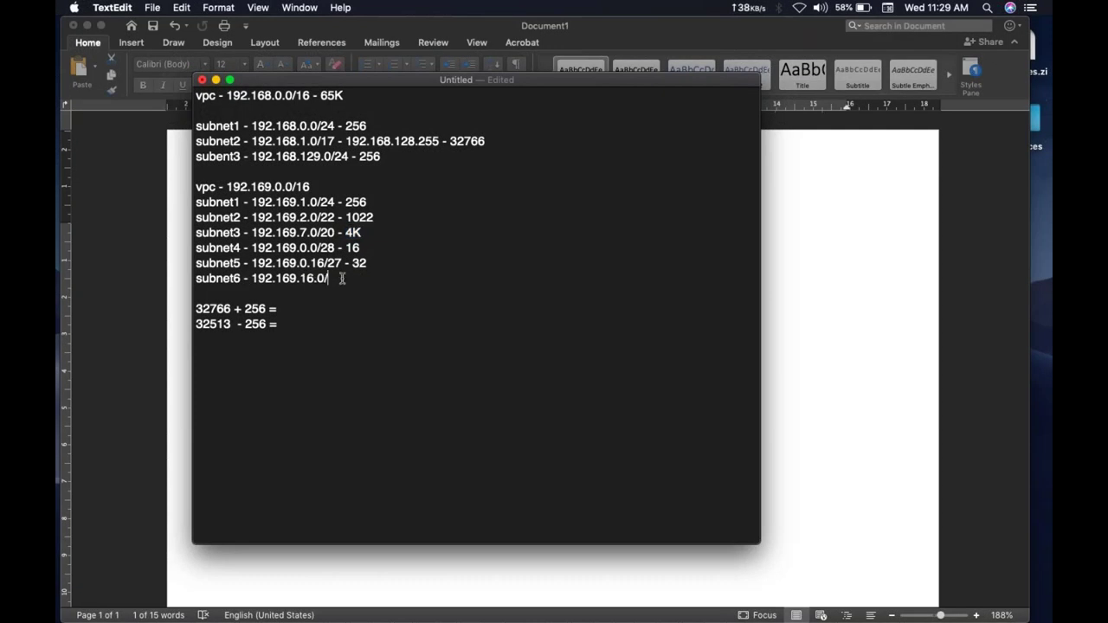
pyautogui.write('24 - 256')
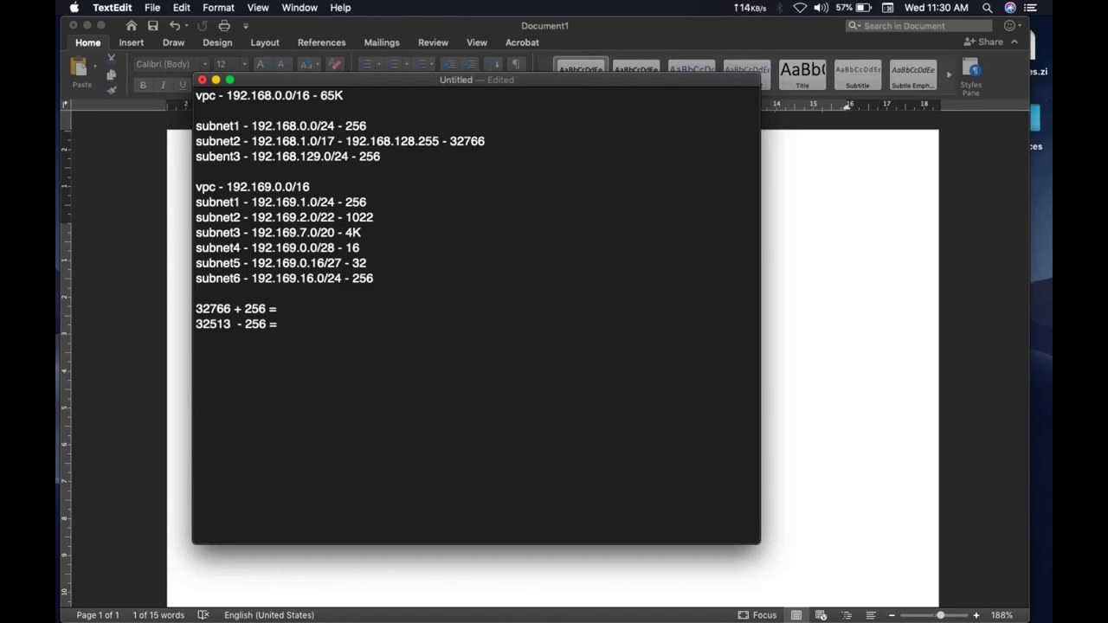
pyautogui.press('XF86AudioRaiseVolume')
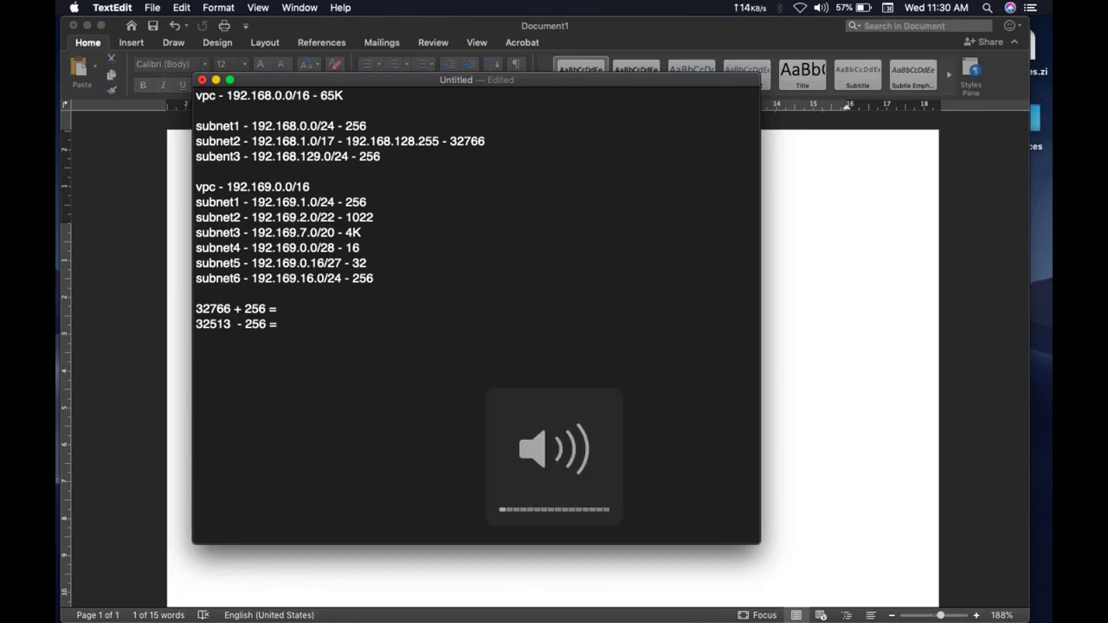
pyautogui.press('XF86MonBrightnessDown')
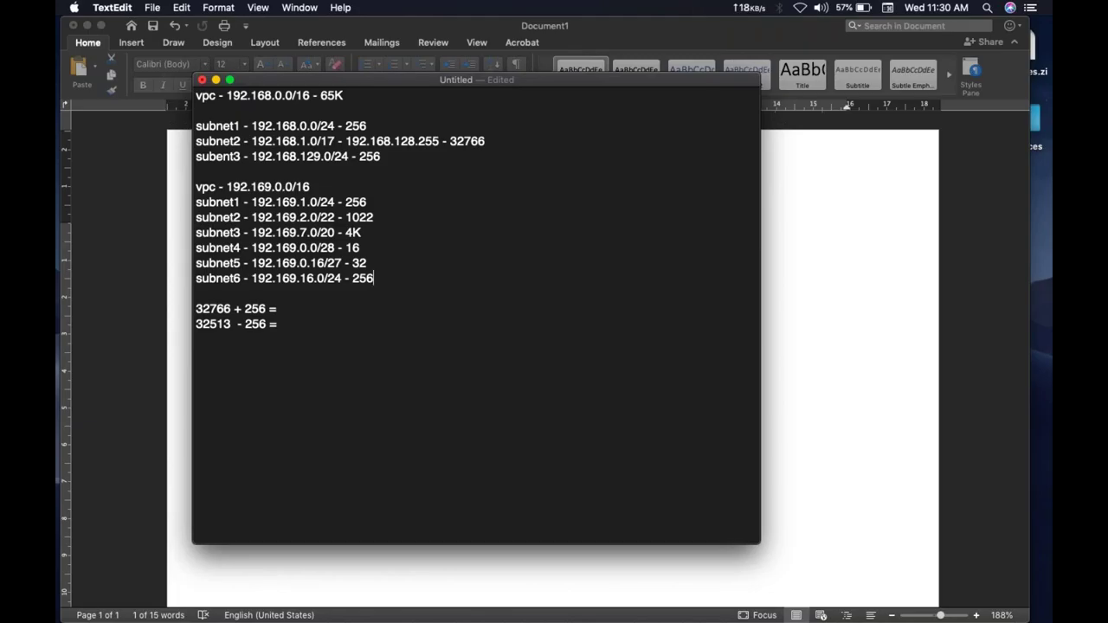
# Add a "subnet 7" line below subnet6 in the notes
pyautogui.press('Return')
pyautogui.write('subn')
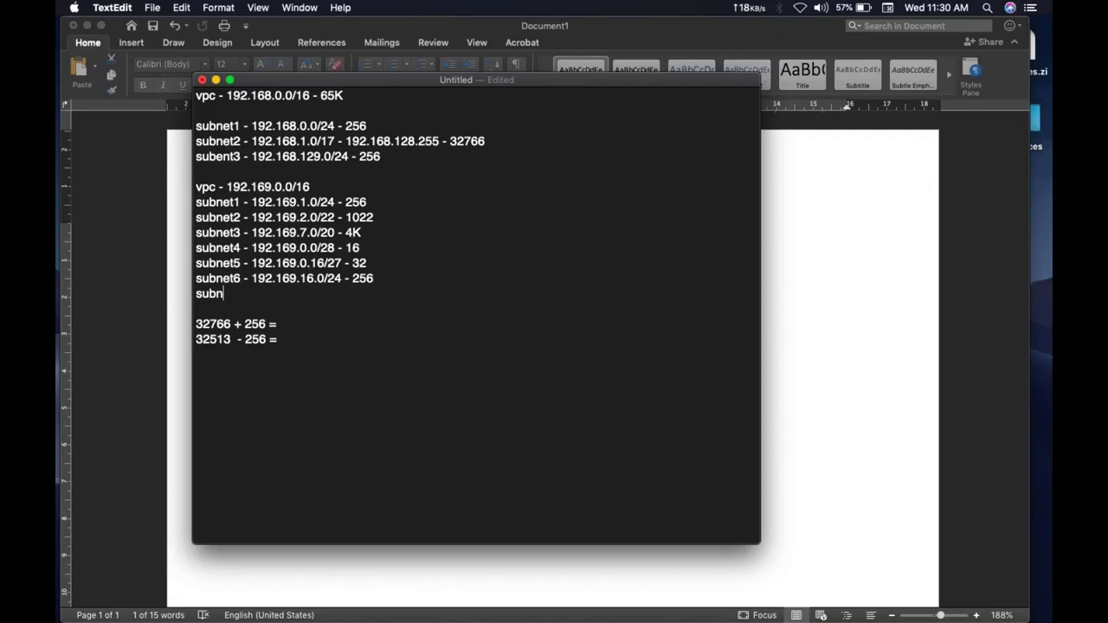
pyautogui.write('et 7')
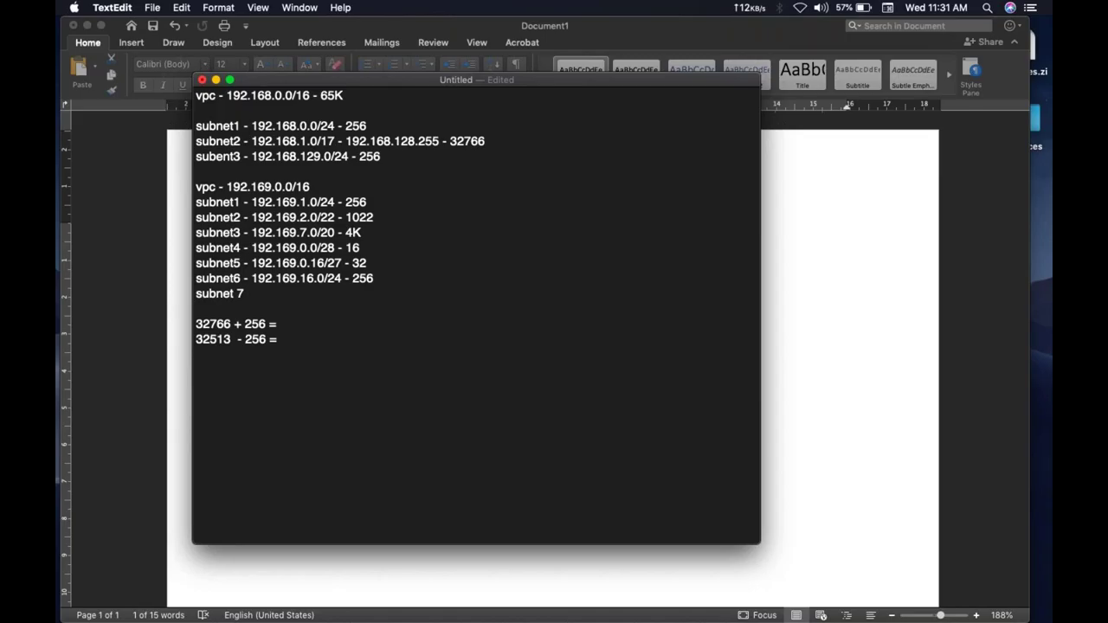
# Begin a third VPC block below a blank line with "vpc - 244.129.4.0/"
pyautogui.press('Return')
pyautogui.press('Return')
pyautogui.write('vpc ')
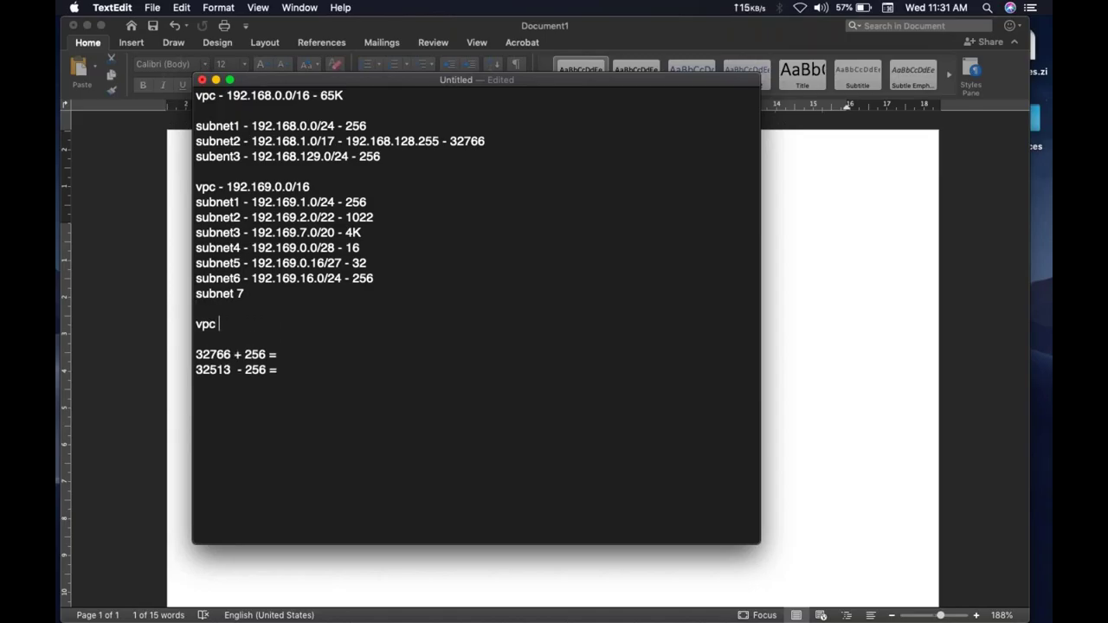
pyautogui.write('-')
pyautogui.write('244.4')
pyautogui.press('BackSpace')
pyautogui.write('32')
pyautogui.press('BackSpace')
pyautogui.press('BackSpace')
pyautogui.write('128')
pyautogui.press('BackSpace')
pyautogui.write('9.4.0/')
# Delete the two leftover arithmetic lines and complete the third VPC's address with the /16 prefix
pyautogui.hotkey('shift', 'Right')
pyautogui.hotkey('shift', 'Down')
pyautogui.hotkey('shift', 'Down')
pyautogui.hotkey('shift', 'Down')
pyautogui.press('BackSpace')
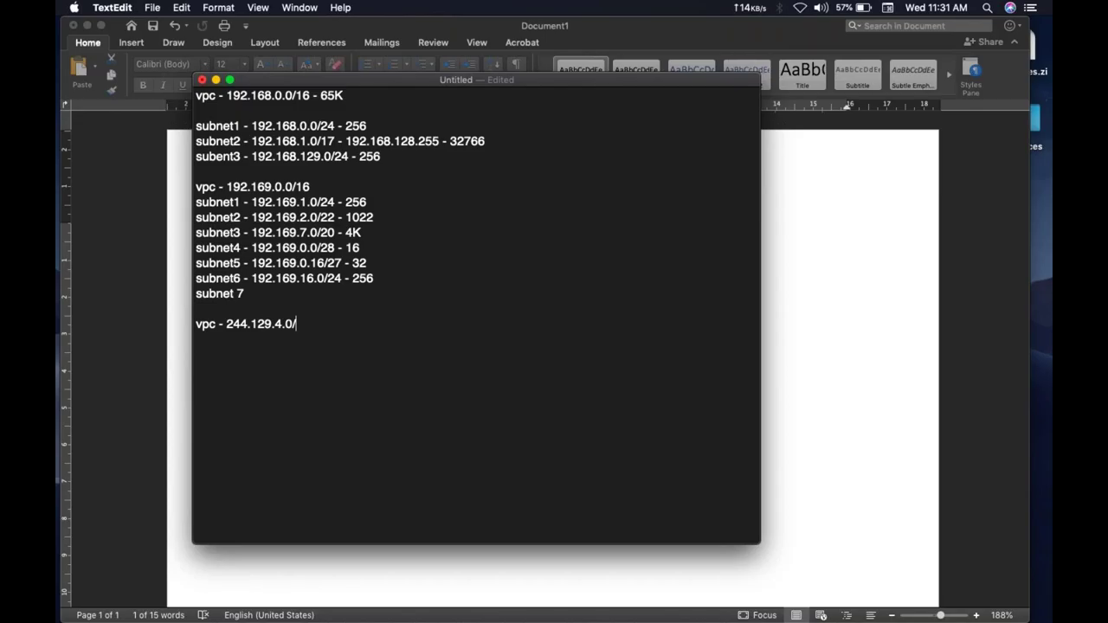
pyautogui.write('16')
# Switch to the IP Calculator web page and calculate 244.129.4.0 with netmask 16
pyautogui.hotkey('ctrl', 'Right')
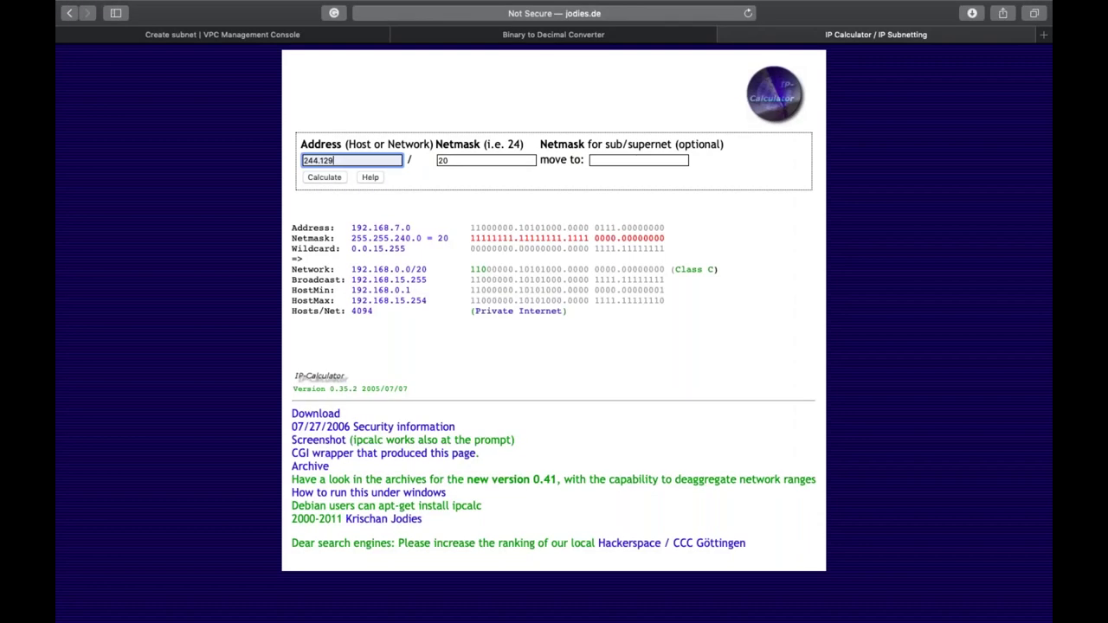
pyautogui.press('Tab')
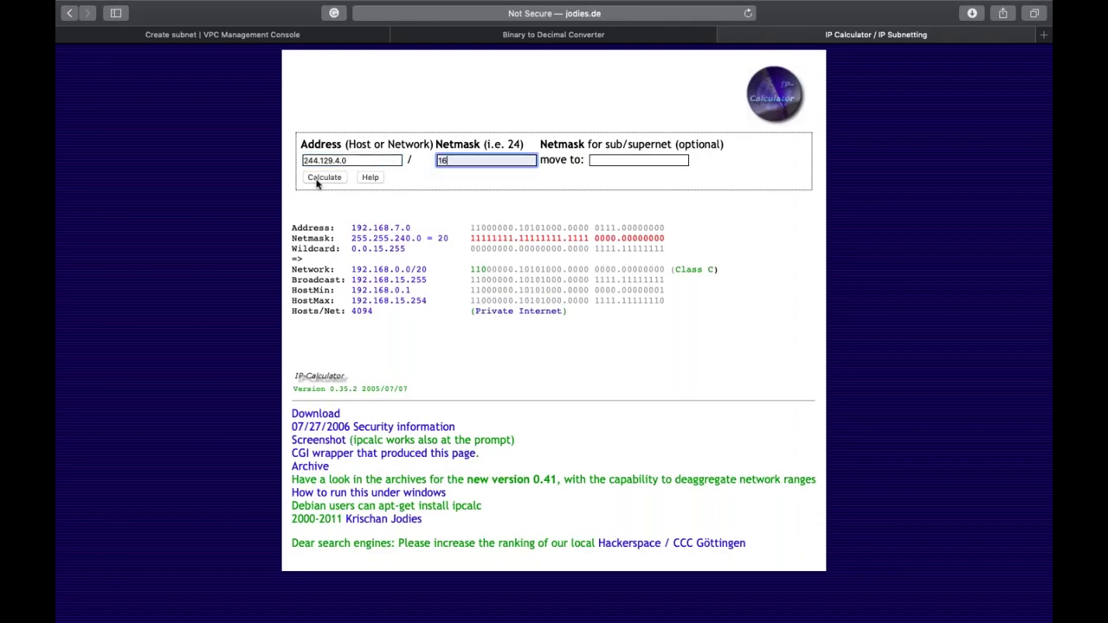
pyautogui.click(317, 179)
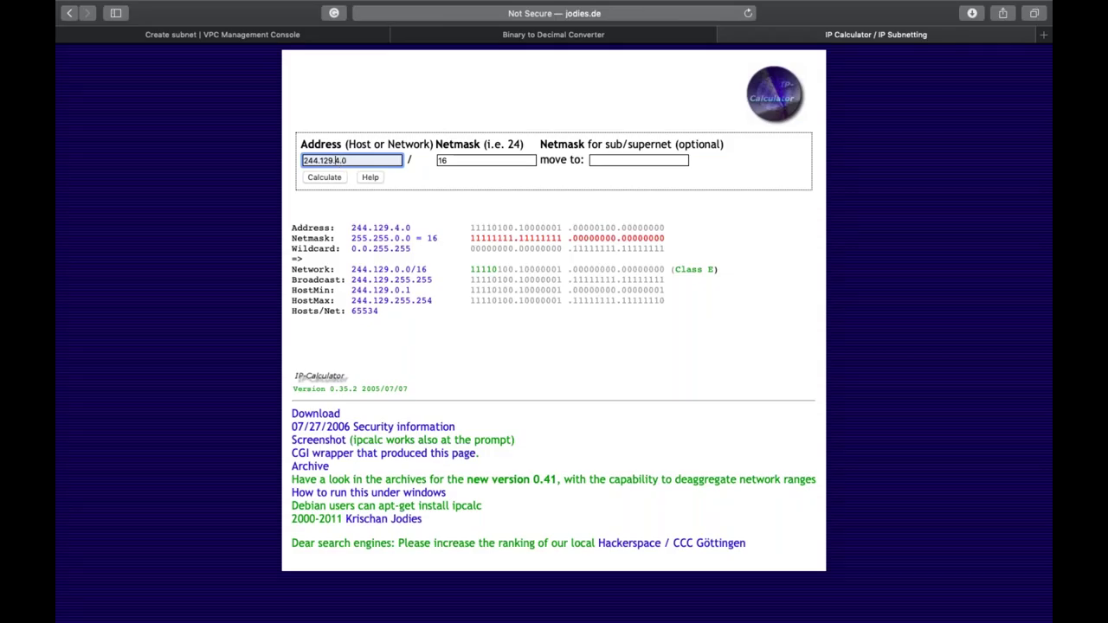
# Convert the binary value 00000100 to decimal on the Binary to Decimal Converter page
pyautogui.click(580, 33)
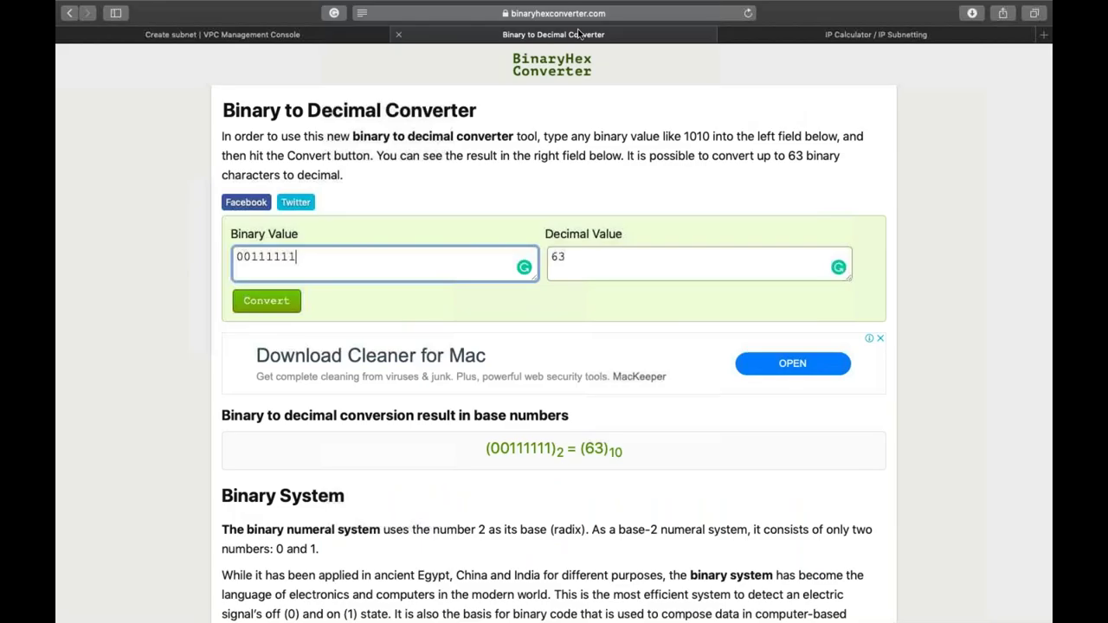
pyautogui.doubleClick(343, 269)
pyautogui.write('0')
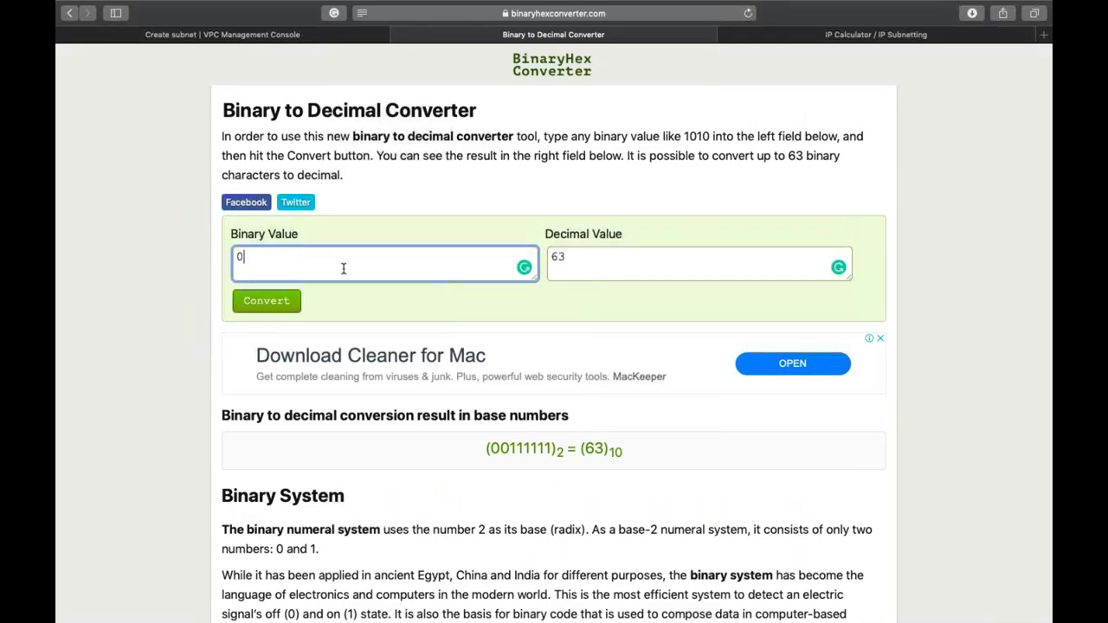
pyautogui.write('0')
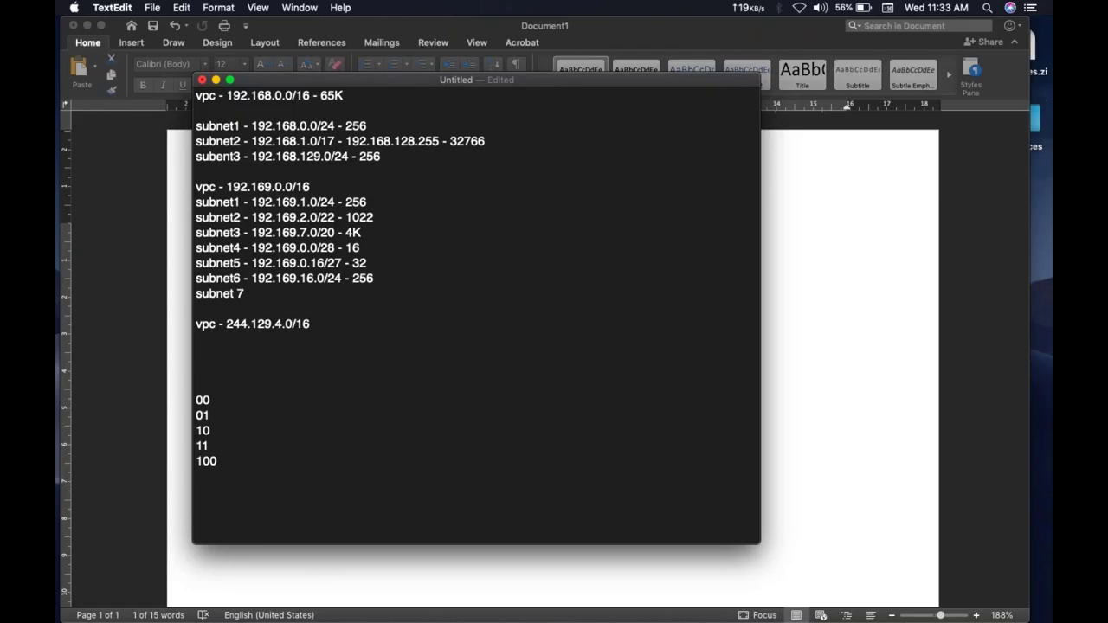
pyautogui.press('super+Tab')
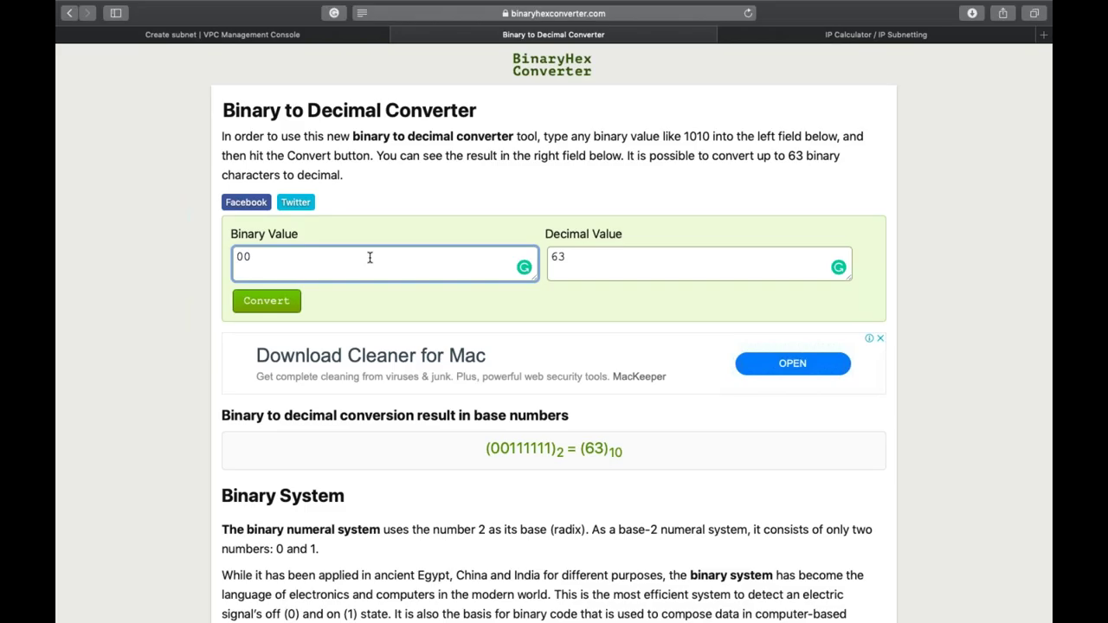
pyautogui.write('000100')
pyautogui.click(289, 300)
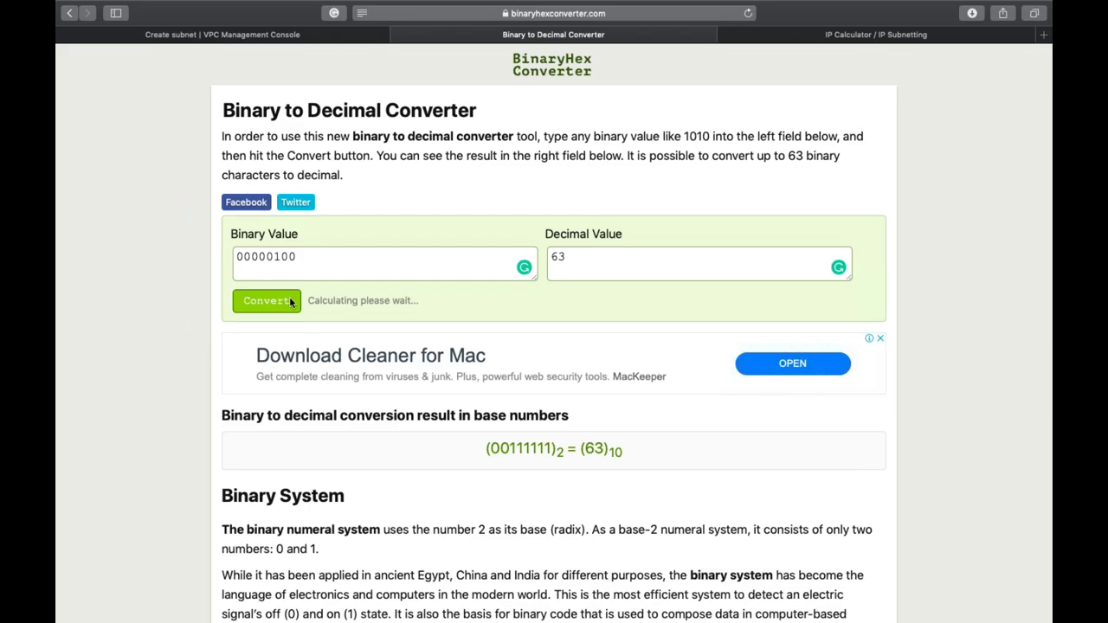
# Return to the TextEdit notes and change the third VPC line to 244.129.4.0/17 - 32K
pyautogui.press('super+Tab')
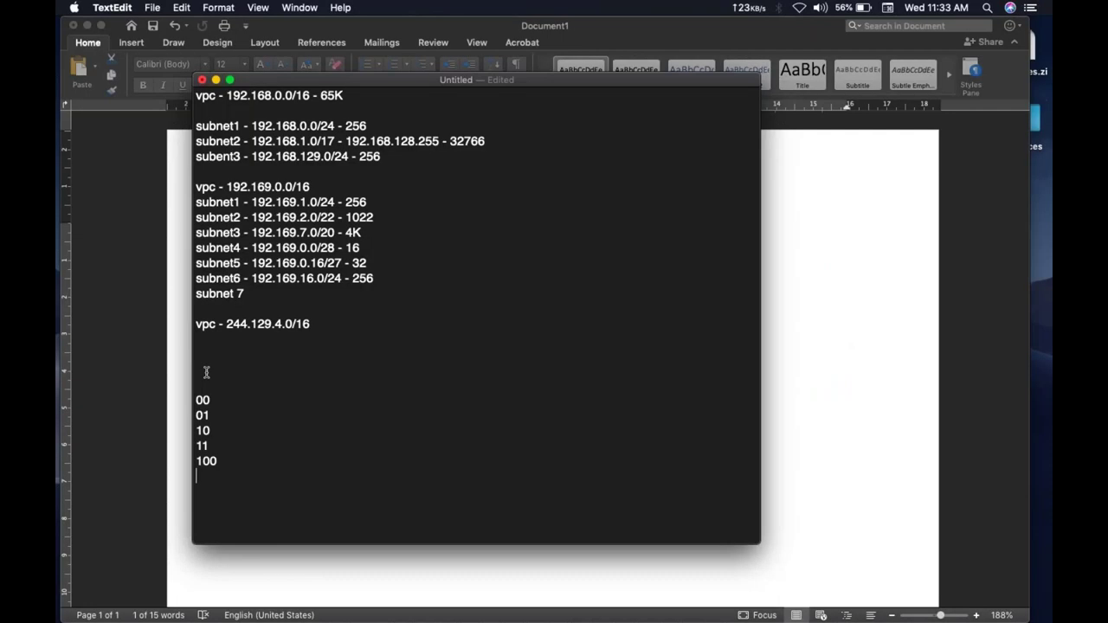
pyautogui.doubleClick(260, 324)
pyautogui.click(321, 325)
pyautogui.press('BackSpace')
pyautogui.press('BackSpace')
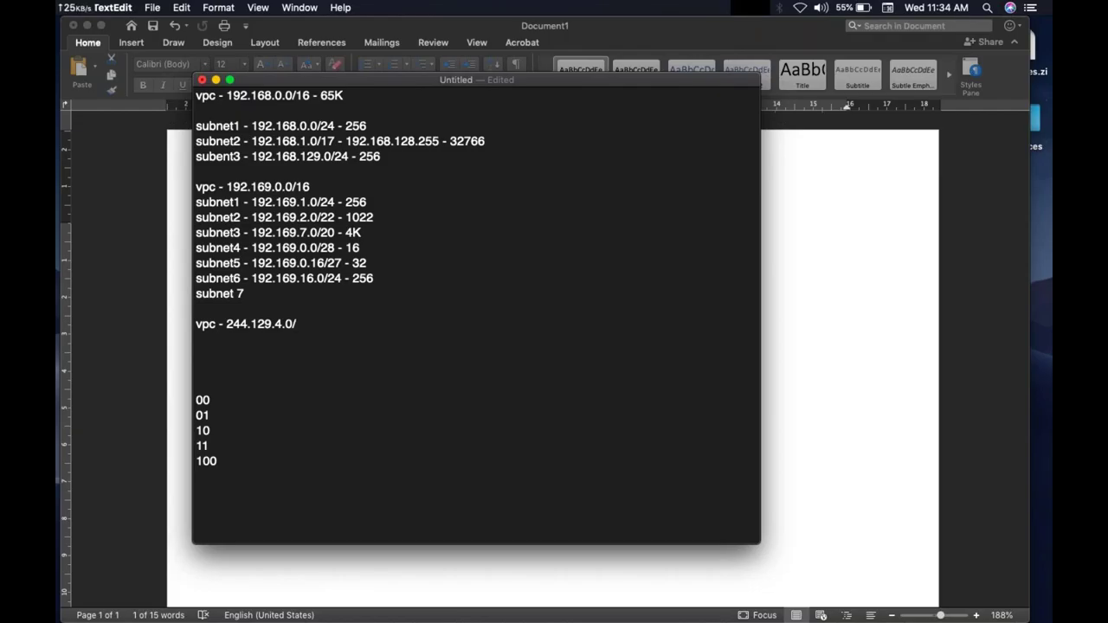
pyautogui.write('17')
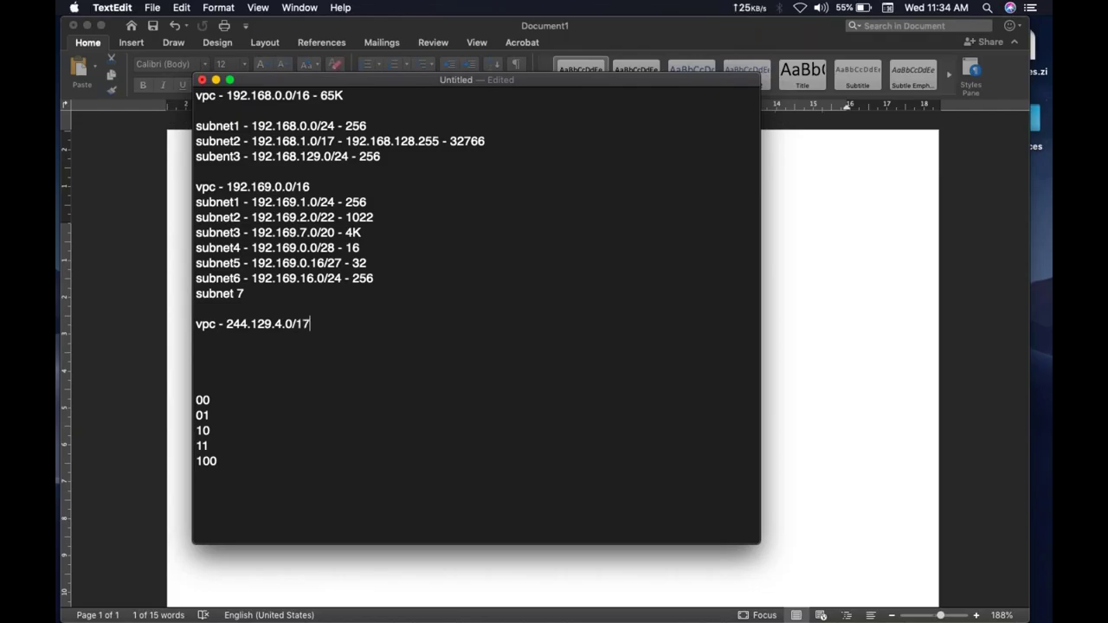
pyautogui.write(' - 32K')
# Add s1 and s2 lines under the 244.129.4.0/17 VPC and enter the prefix 244.129. on the s1 line
pyautogui.press('Return')
pyautogui.write('s1')
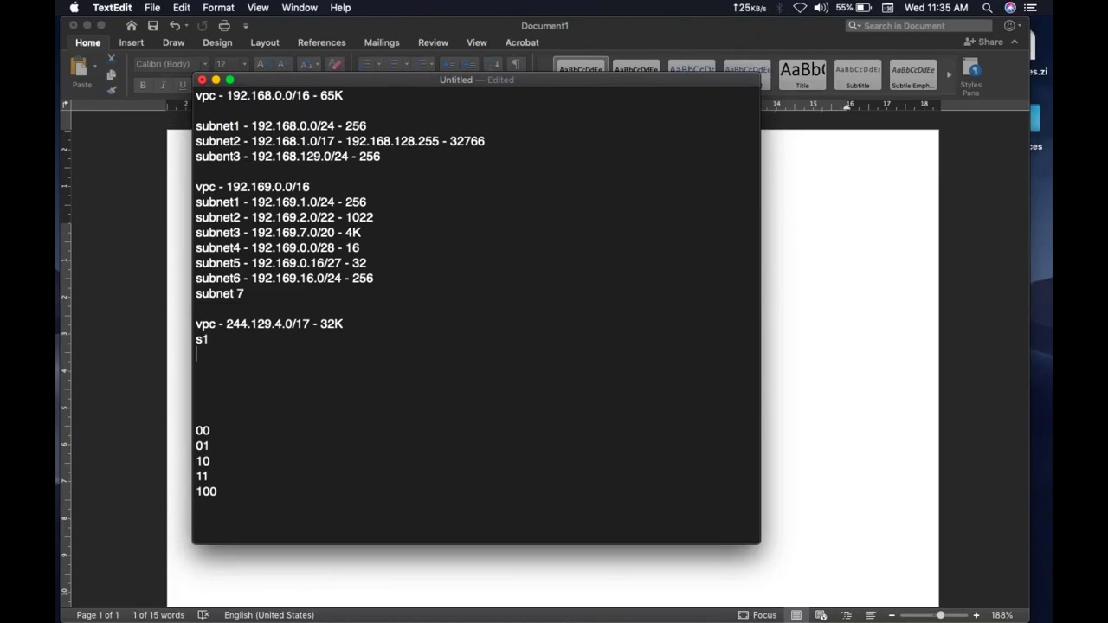
pyautogui.write(' -')
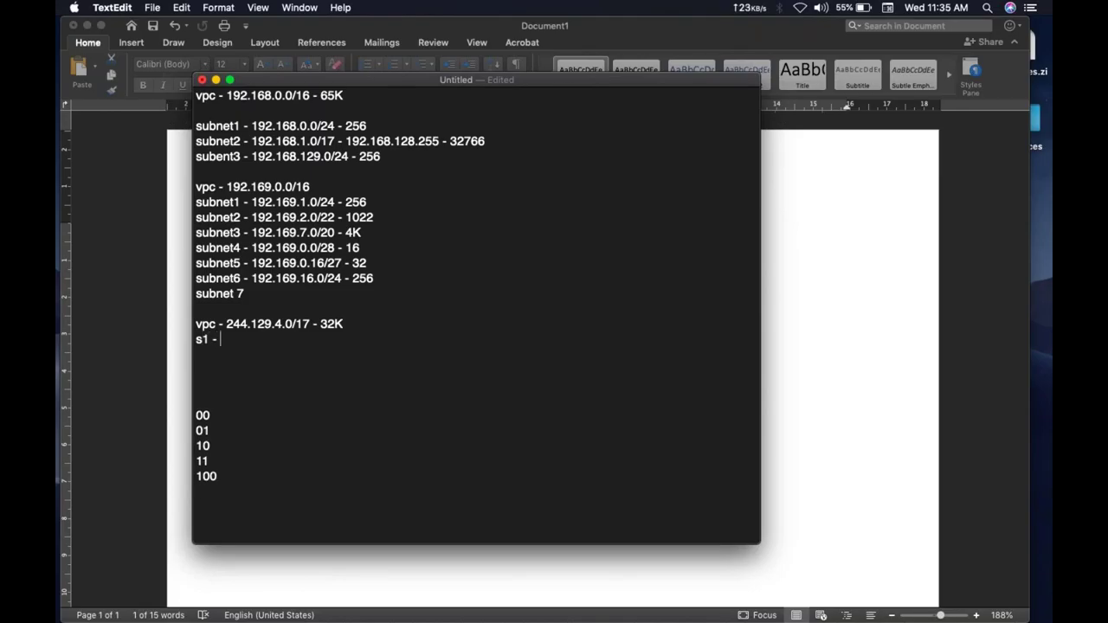
pyautogui.press('Return')
pyautogui.write('s2 -')
pyautogui.click(220, 339)
pyautogui.write('244.129.')
# Copy the 244.129. prefix from the s1 line onto the s2 line
pyautogui.hotkey('shift', 'Left')
pyautogui.hotkey('shift', 'Left')
pyautogui.hotkey('shift', 'Left')
pyautogui.hotkey('shift', 'Left')
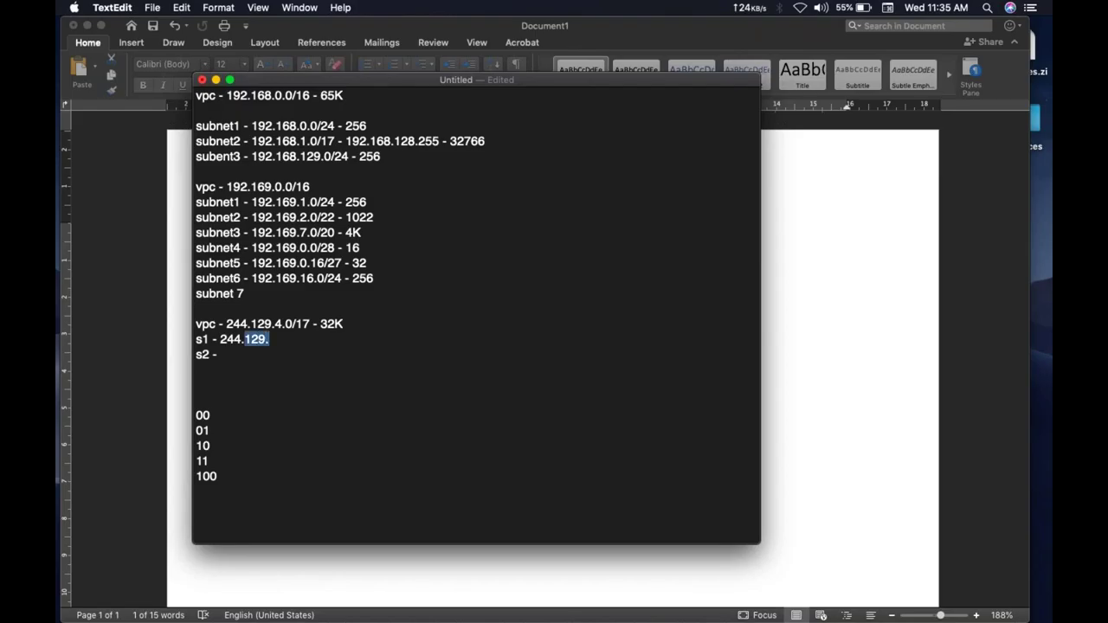
pyautogui.hotkey('shift', 'Left')
pyautogui.hotkey('shift', 'Left')
pyautogui.hotkey('shift', 'Left')
pyautogui.hotkey('shift', 'Left')
pyautogui.hotkey('shift', 'Left')
pyautogui.hotkey('shift', 'Left')
pyautogui.press('super+c')
pyautogui.click(214, 355)
pyautogui.press('super+v')
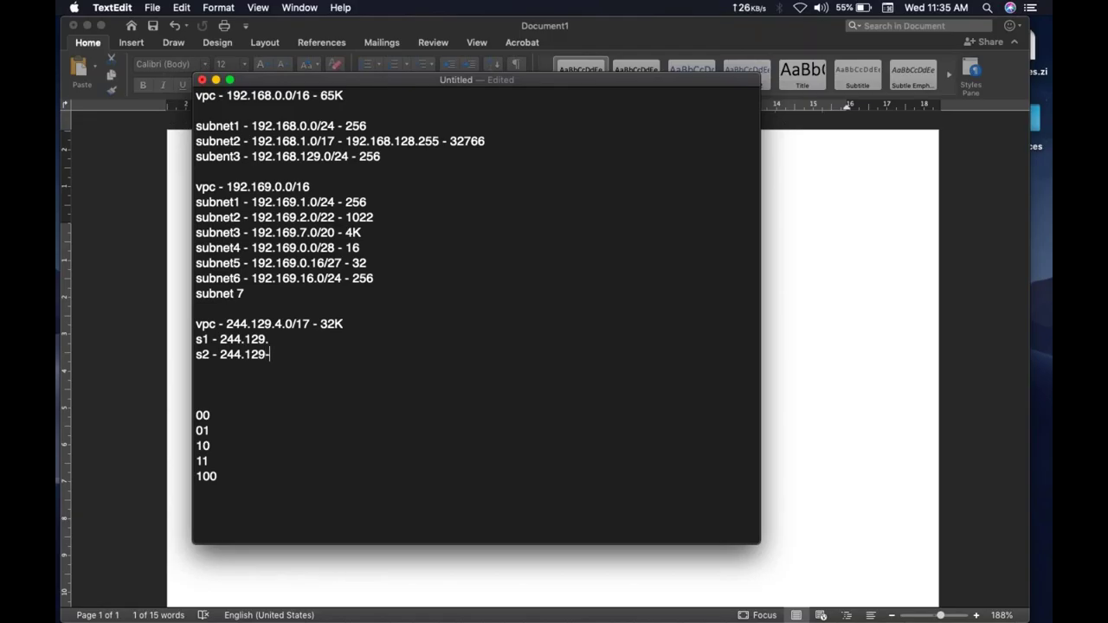
pyautogui.press('BackSpace')
# Add lines s3, s4, s5 and s6, each with the copied 244.129. prefix
pyautogui.write('. s3 -')
pyautogui.press('super+v')
pyautogui.press('Return')
pyautogui.write('s4 -')
pyautogui.press('super+v')
pyautogui.press('Return')
pyautogui.write('s5 -')
pyautogui.press('super+v')
pyautogui.press('Return')
pyautogui.write('s6 -')
pyautogui.press('super+v')
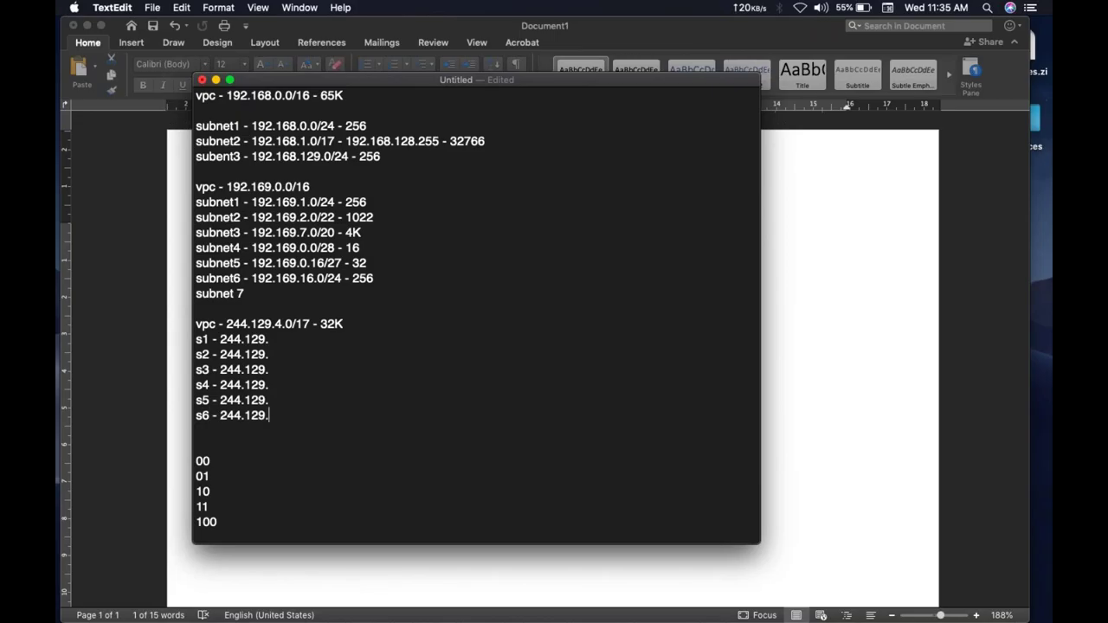
# Add lines s7 and s8 with the same 244.129. prefix
pyautogui.press('Return')
pyautogui.write('s7 ')
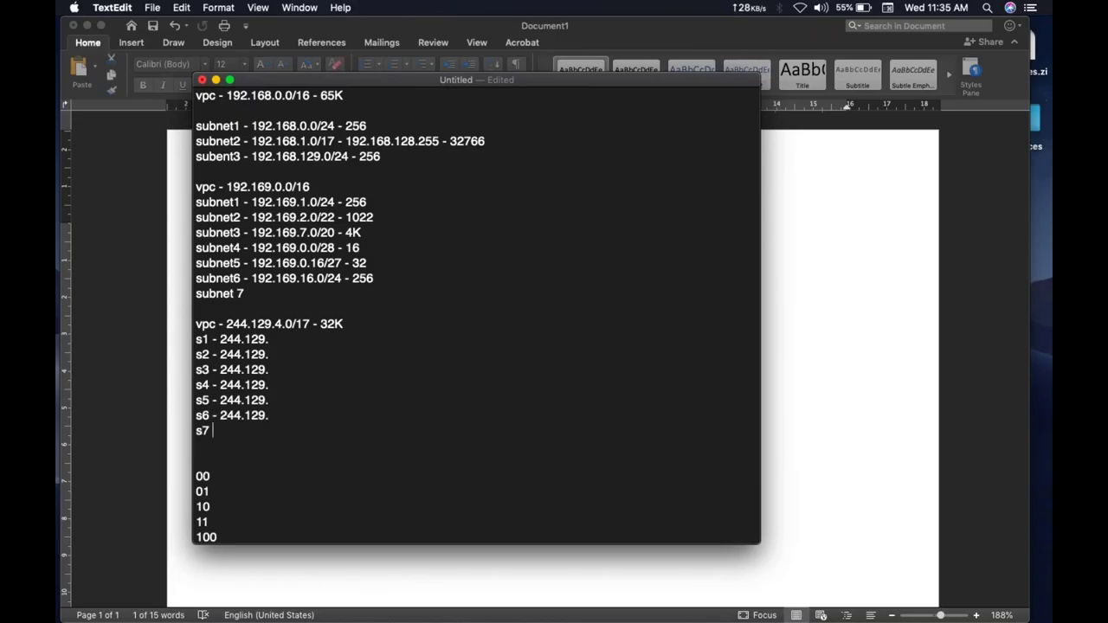
pyautogui.write('-')
pyautogui.press('super+v')
pyautogui.press('Return')
pyautogui.write('s8 -')
pyautogui.press('super+v')
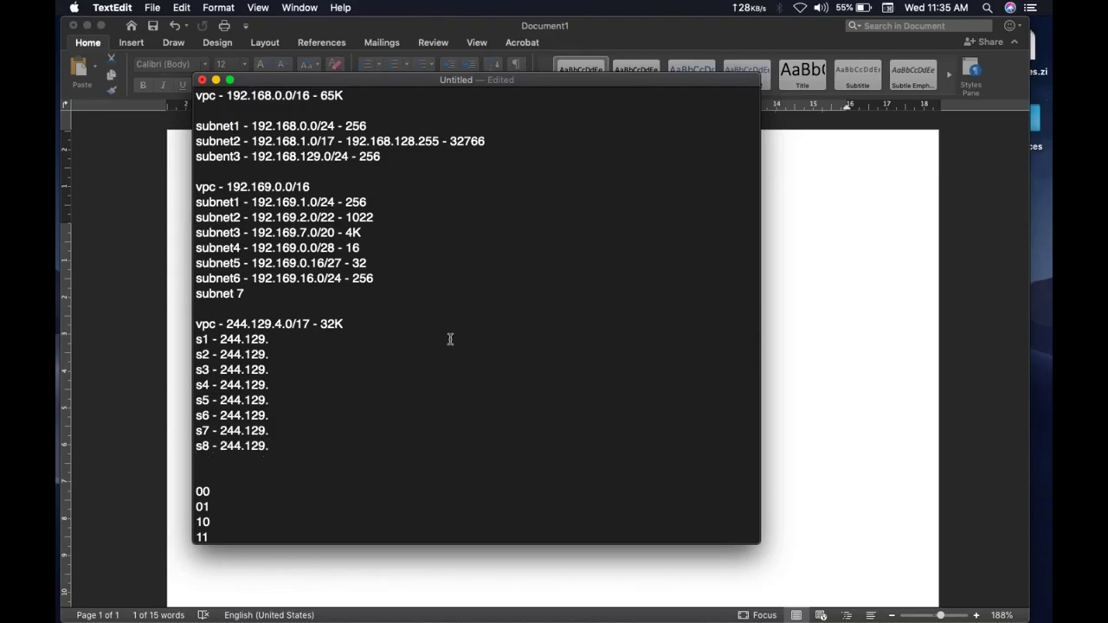
# Complete the s1 line as 244.129.4.0/24 - 256 and highlight its last two octets
pyautogui.click(317, 338)
pyautogui.write('4.')
pyautogui.write('0/24 - 256')
pyautogui.click(271, 341)
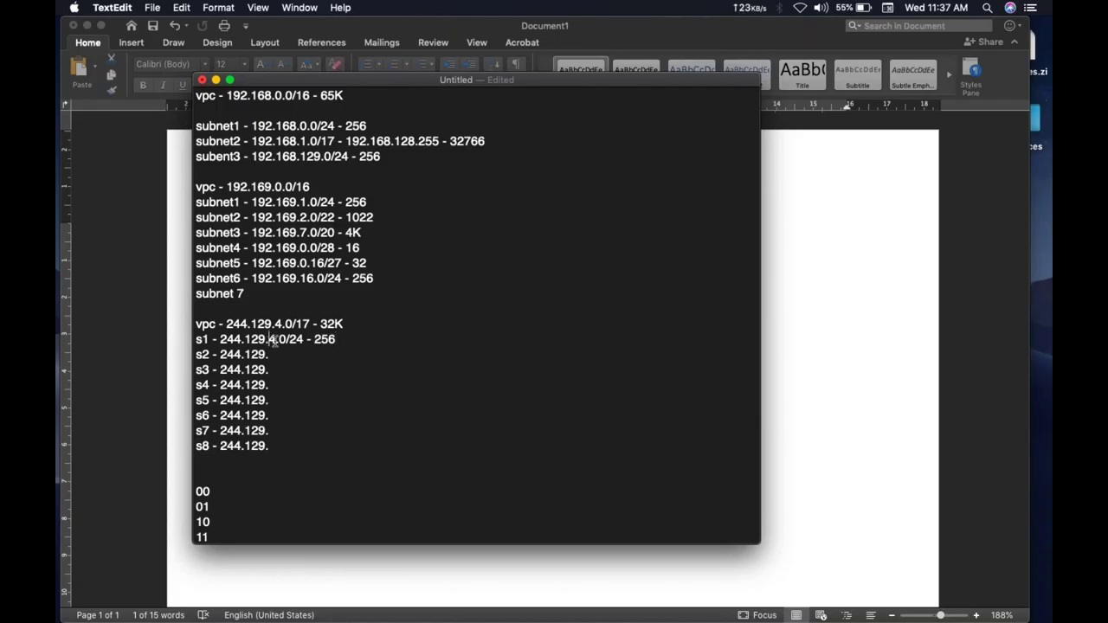
pyautogui.moveTo(271, 340); pyautogui.dragTo(285, 339)
pyautogui.click(282, 340)
# Complete the s2 line as 244.129.5.0/22 - 1022
pyautogui.press('Down')
pyautogui.write('5.0/22')
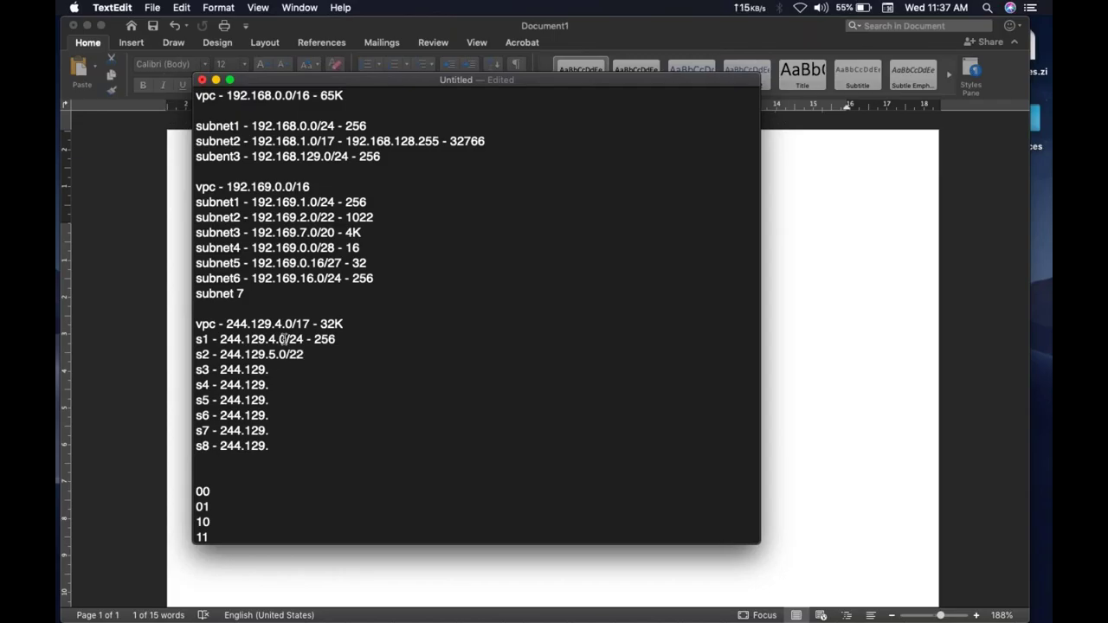
pyautogui.write(' - 1022')
# Complete the s3 line as 244.129.10.0/18 - 16K
pyautogui.press('Down')
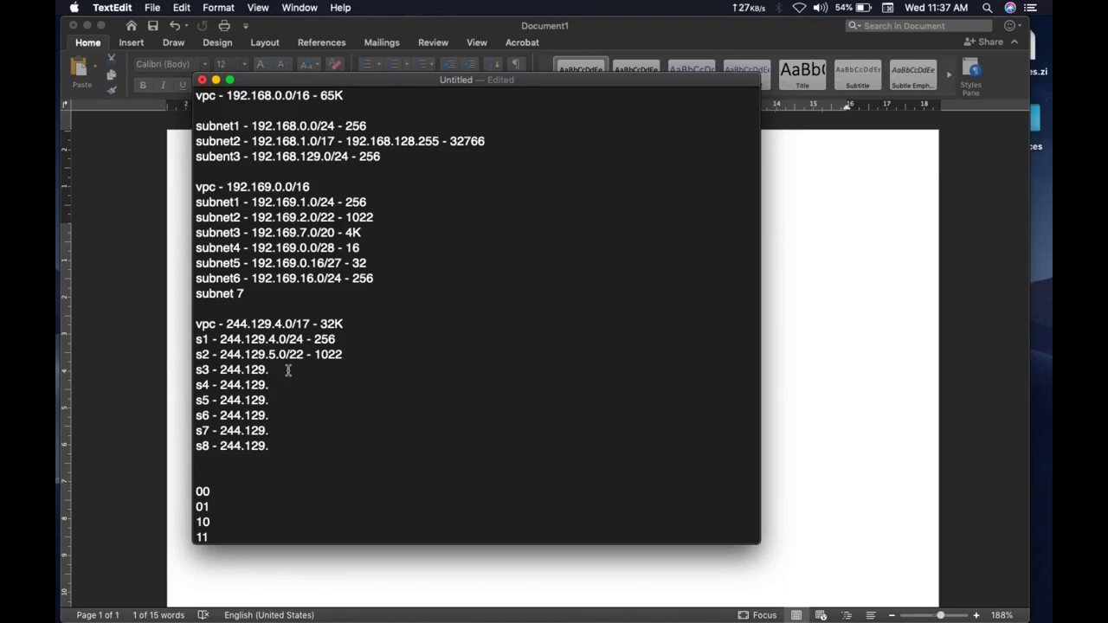
pyautogui.write('10.0/')
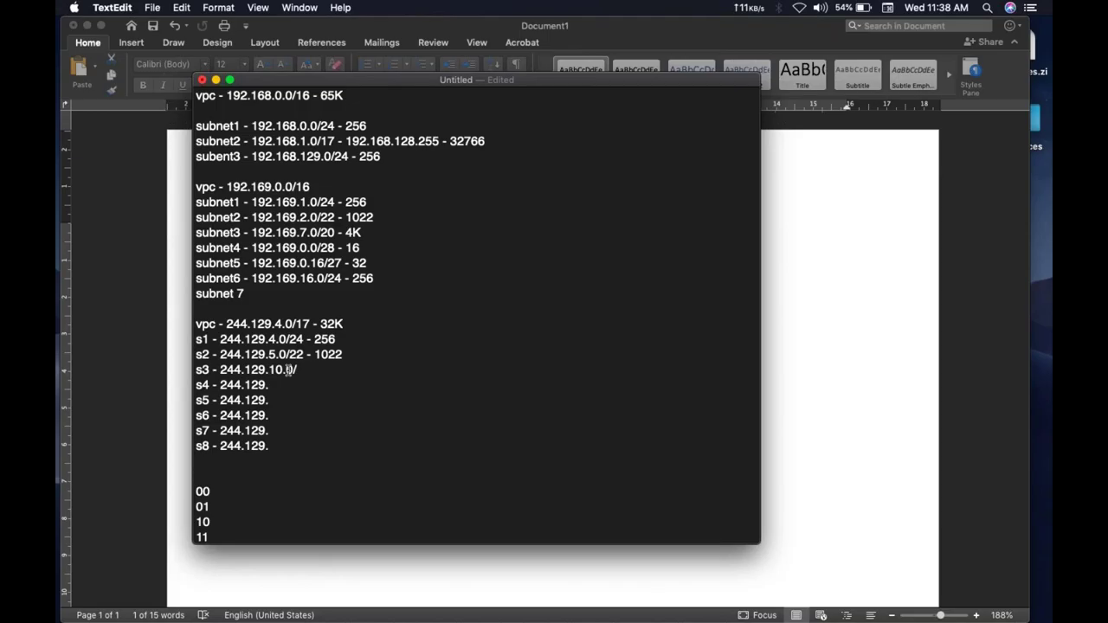
pyautogui.write('18 - 16K')
pyautogui.write('3')
pyautogui.write('2')
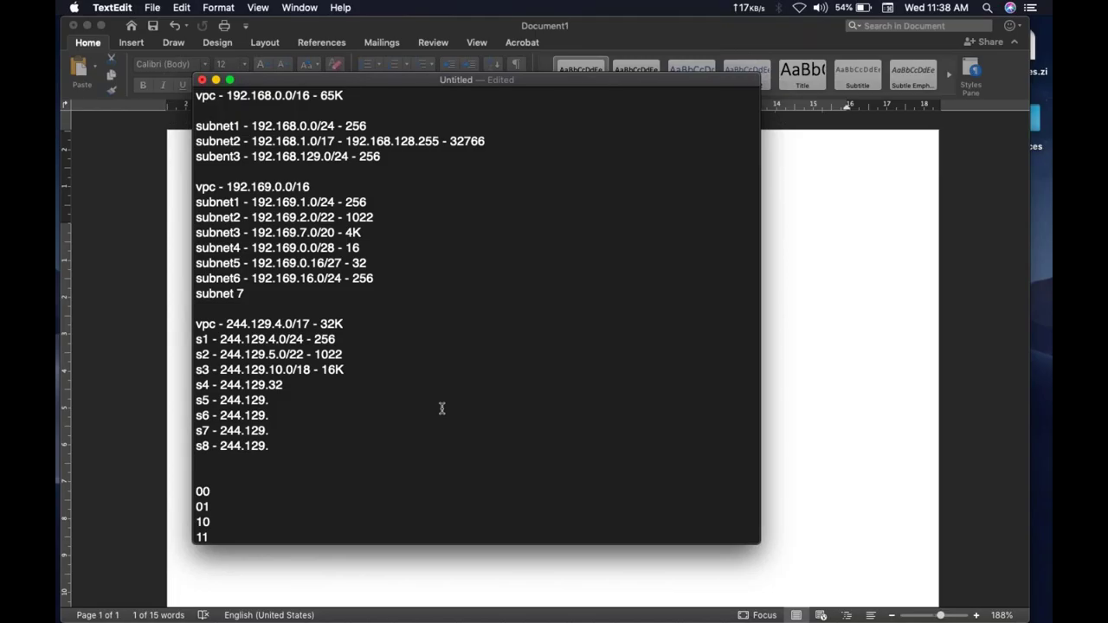
pyautogui.press('BackSpace')
pyautogui.press('BackSpace')
# Highlight s3's range and IP count, then calculate 244.129.10.0 with netmask 18 in the IP Calculator and select its broadcast address
pyautogui.moveTo(268, 370); pyautogui.dragTo(322, 374)
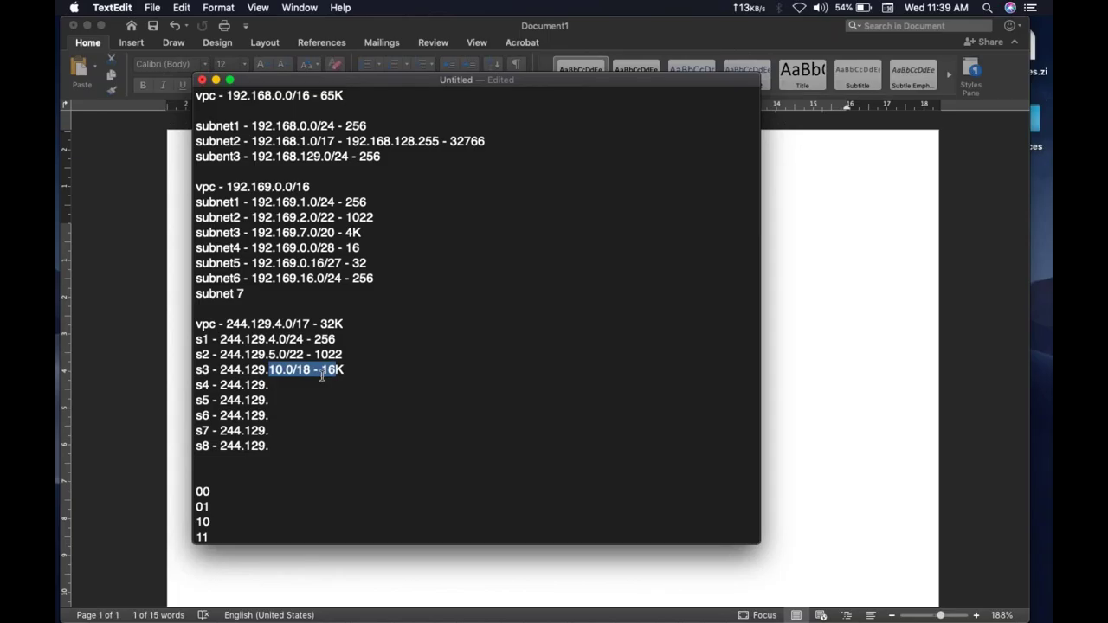
pyautogui.click(330, 371)
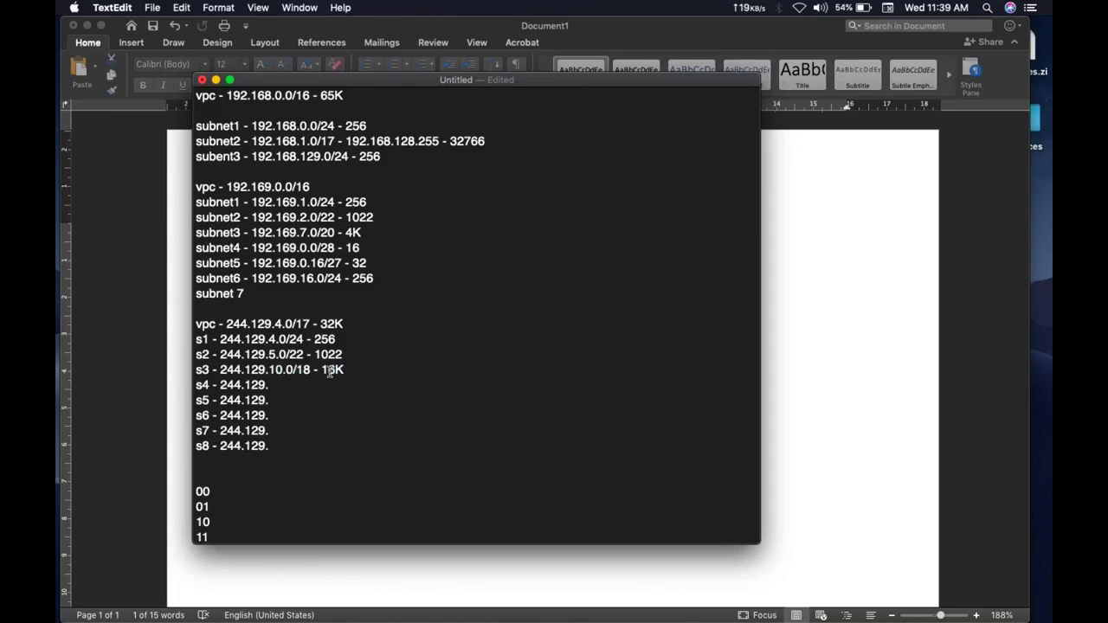
pyautogui.doubleClick(329, 371)
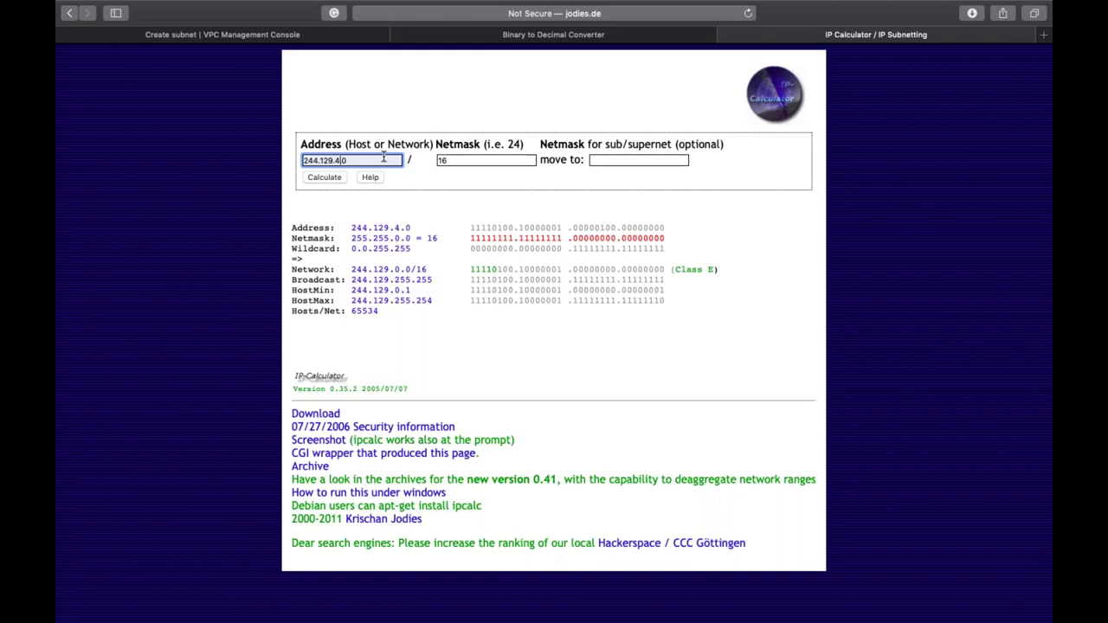
pyautogui.moveTo(351, 279); pyautogui.dragTo(426, 282)
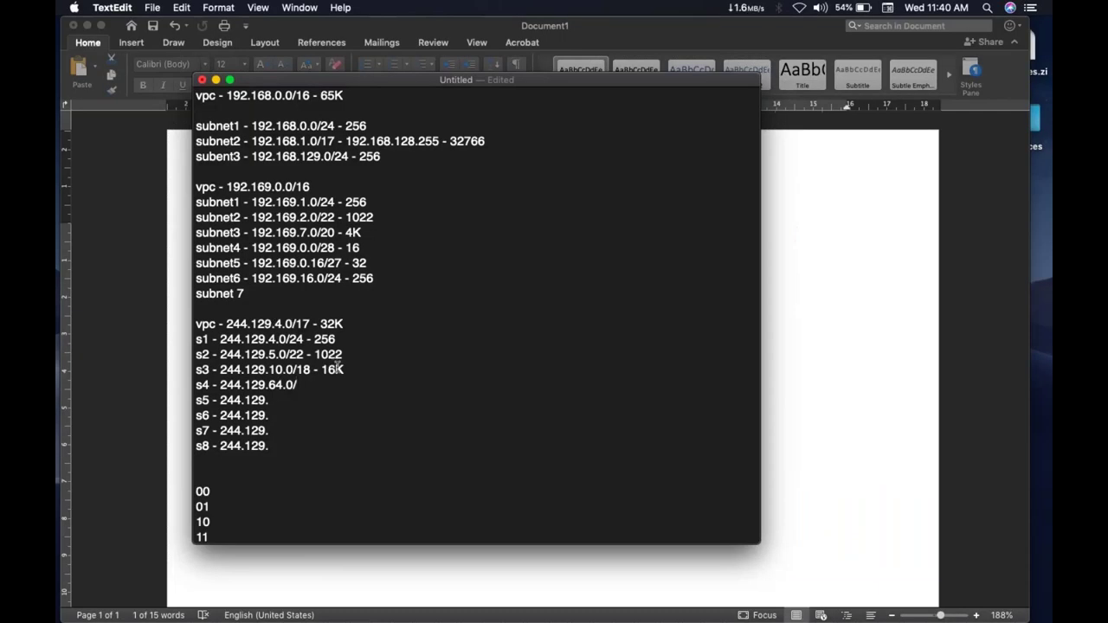
# In the TextEdit notes, highlight the s3 and s2 IP counts and complete the s4 line as 244.129.64.0/19 - 8K
pyautogui.doubleClick(336, 369)
pyautogui.doubleClick(331, 354)
pyautogui.click(333, 383)
pyautogui.write('19 - 8K')
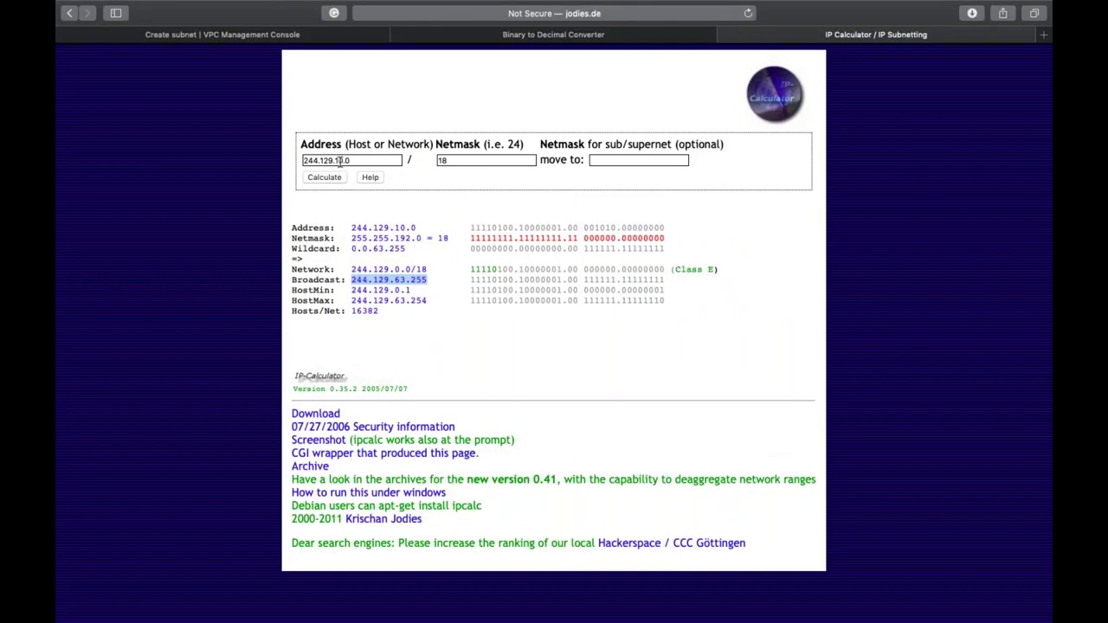
# Calculate 244.129.64.0 with netmask 19 in the IP Calculator web page
pyautogui.click(340, 160)
pyautogui.press('BackSpace')
pyautogui.press('BackSpace')
pyautogui.write('64')
pyautogui.click(467, 157)
pyautogui.click(467, 158)
pyautogui.press('BackSpace')
pyautogui.write('9')
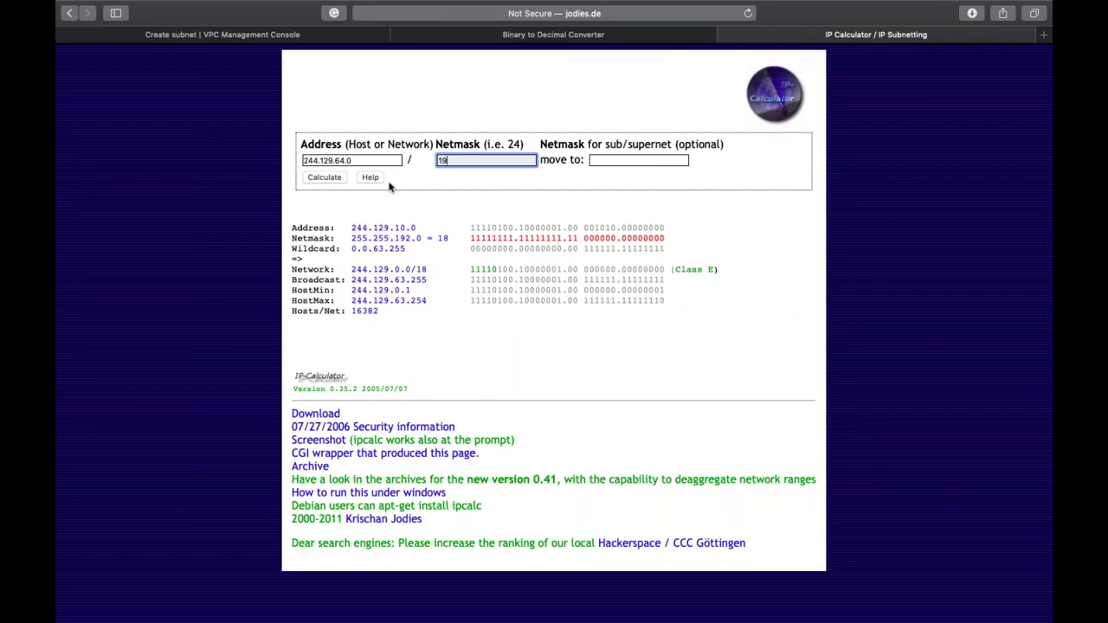
pyautogui.click(325, 178)
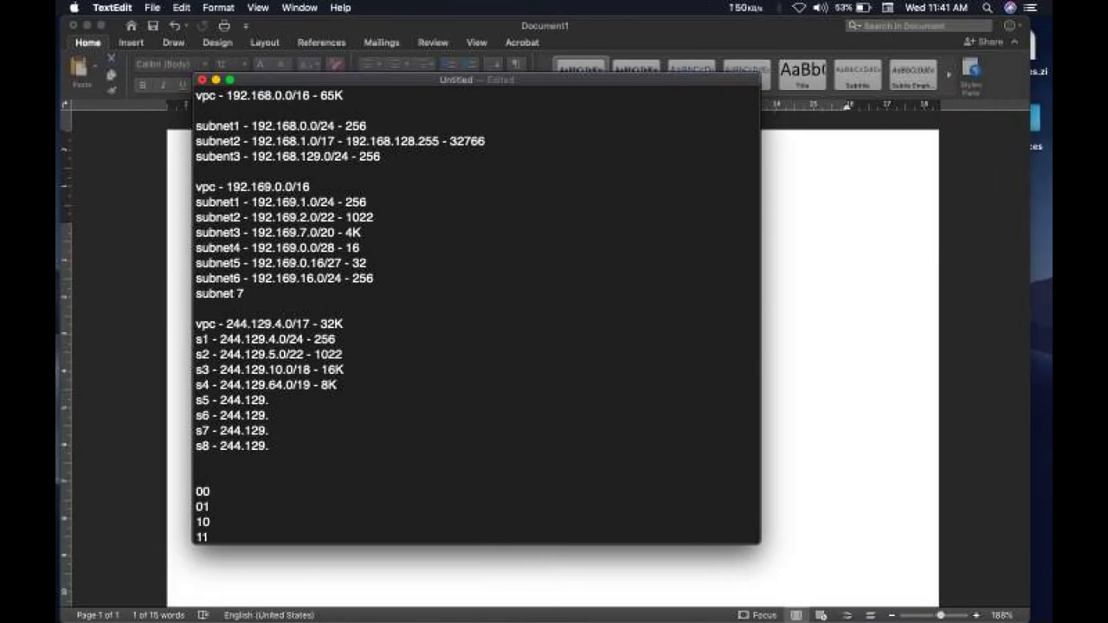
# In the TextEdit notes, extend the s5 line to 244.129.96.0/
pyautogui.write('96.')
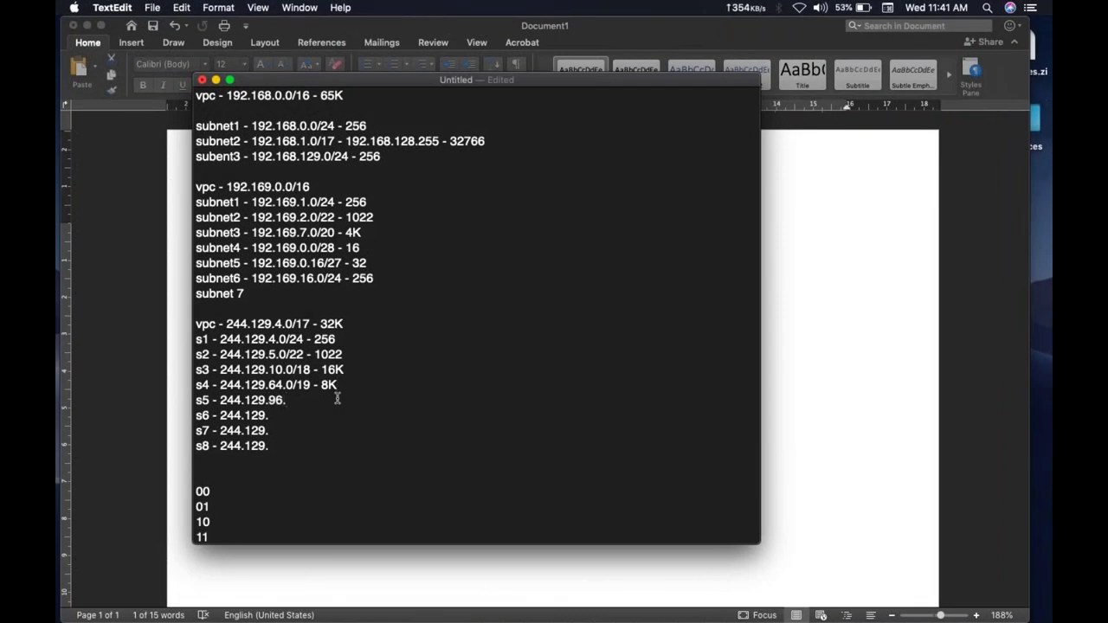
pyautogui.write('0/')
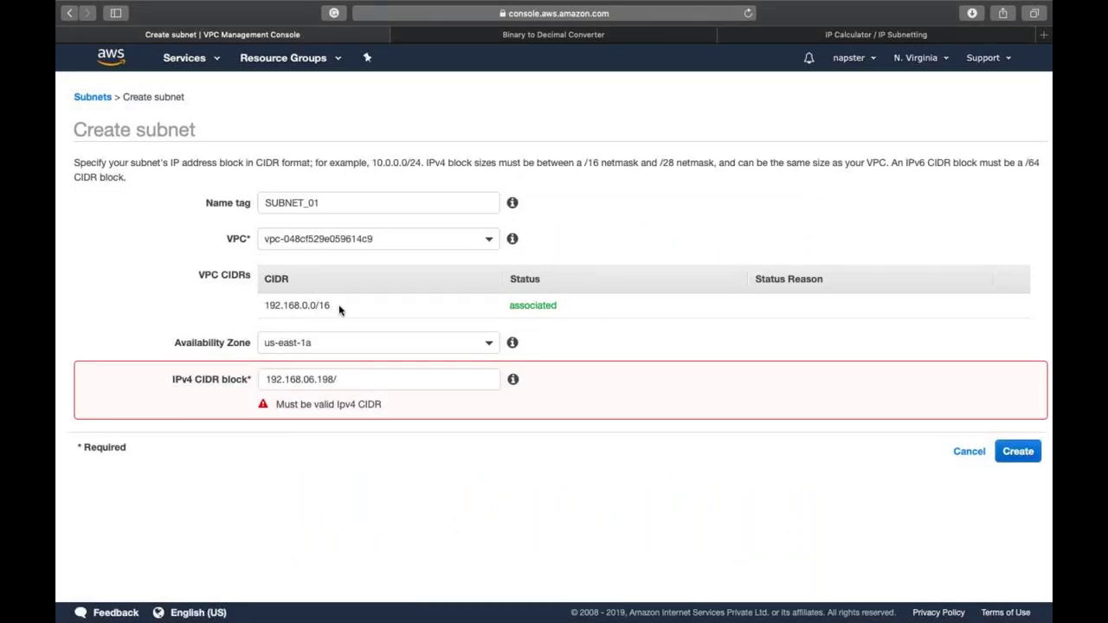
# In the AWS console, set SUBNET_01's IPv4 CIDR block to 192.168.0.0/24 and highlight the allowed /16 to /28 netmask rule
pyautogui.click(351, 378)
pyautogui.press('BackSpace')
pyautogui.press('BackSpace')
pyautogui.press('BackSpace')
pyautogui.press('BackSpace')
pyautogui.press('BackSpace')
pyautogui.press('BackSpace')
pyautogui.press('BackSpace')
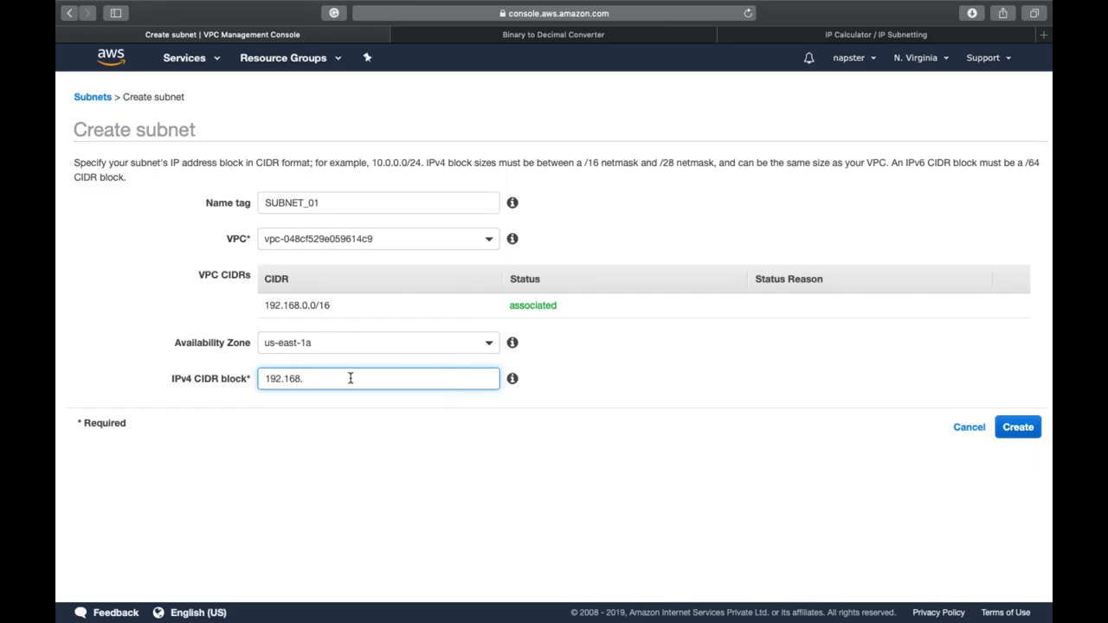
pyautogui.write('0.0/24')
pyautogui.click(680, 586)
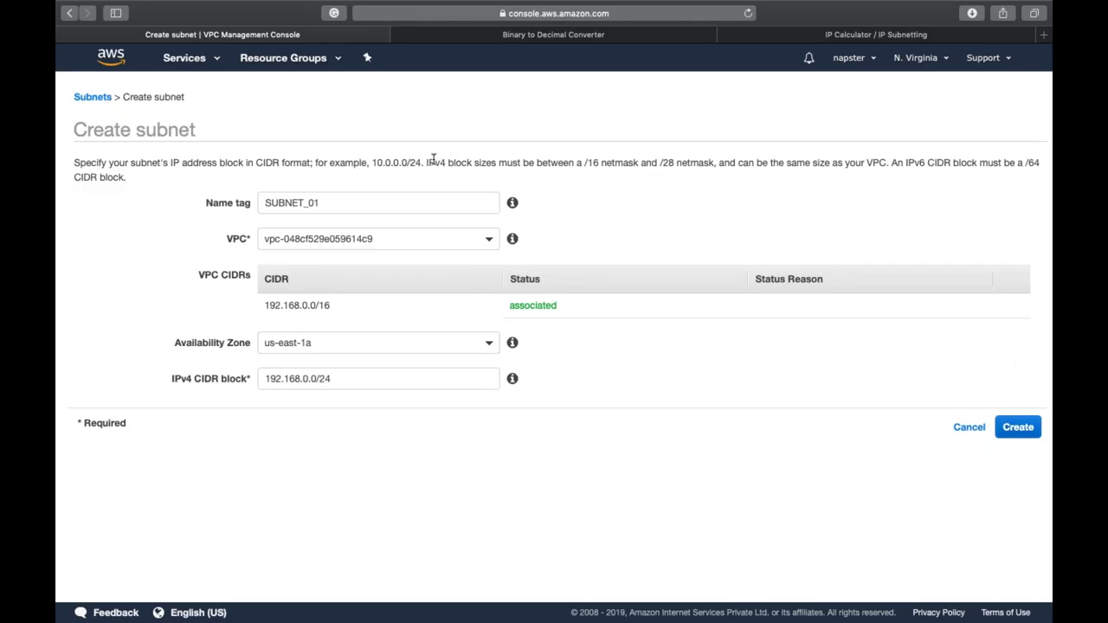
pyautogui.moveTo(426, 161); pyautogui.dragTo(683, 156)
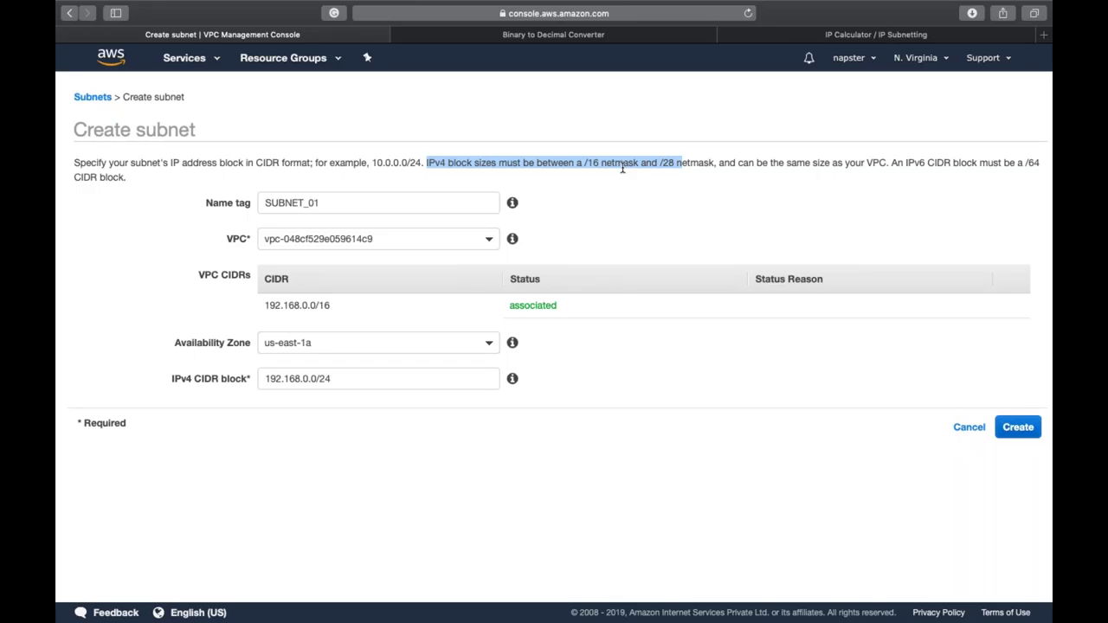
pyautogui.click(676, 467)
# Create SUBNET_01, then select it in the subnet list and highlight its availability zone
pyautogui.click(1027, 437)
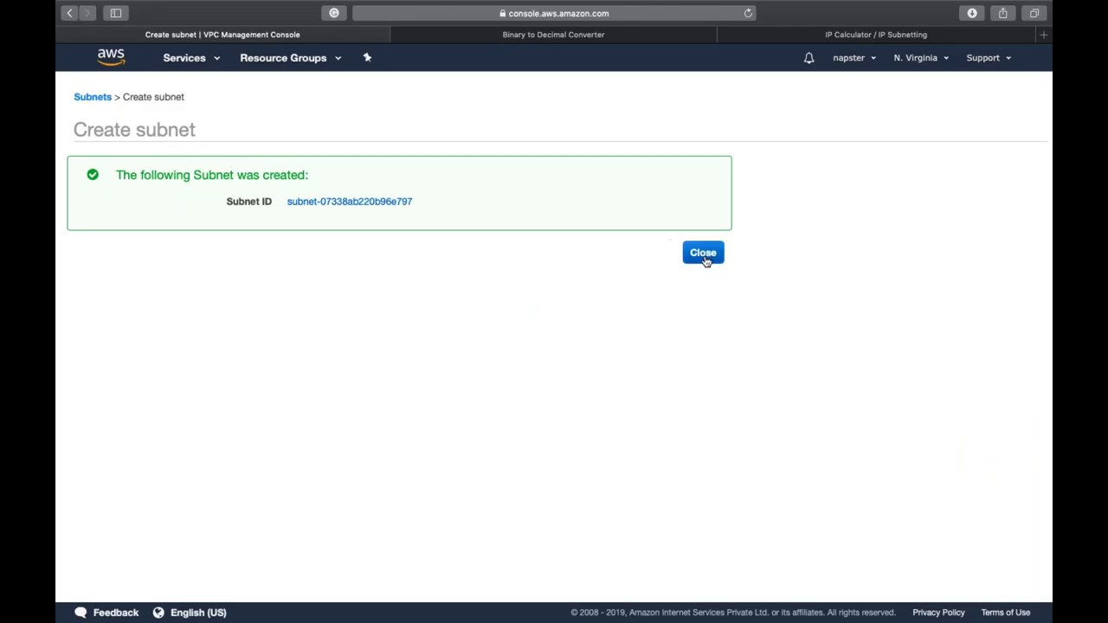
pyautogui.click(704, 255)
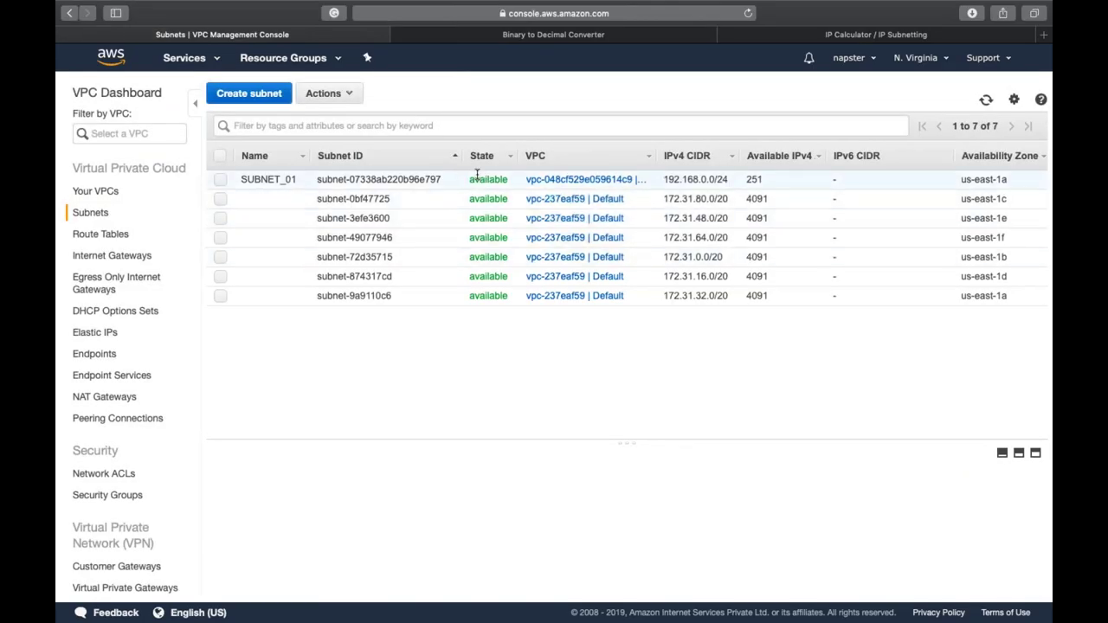
pyautogui.click(476, 176)
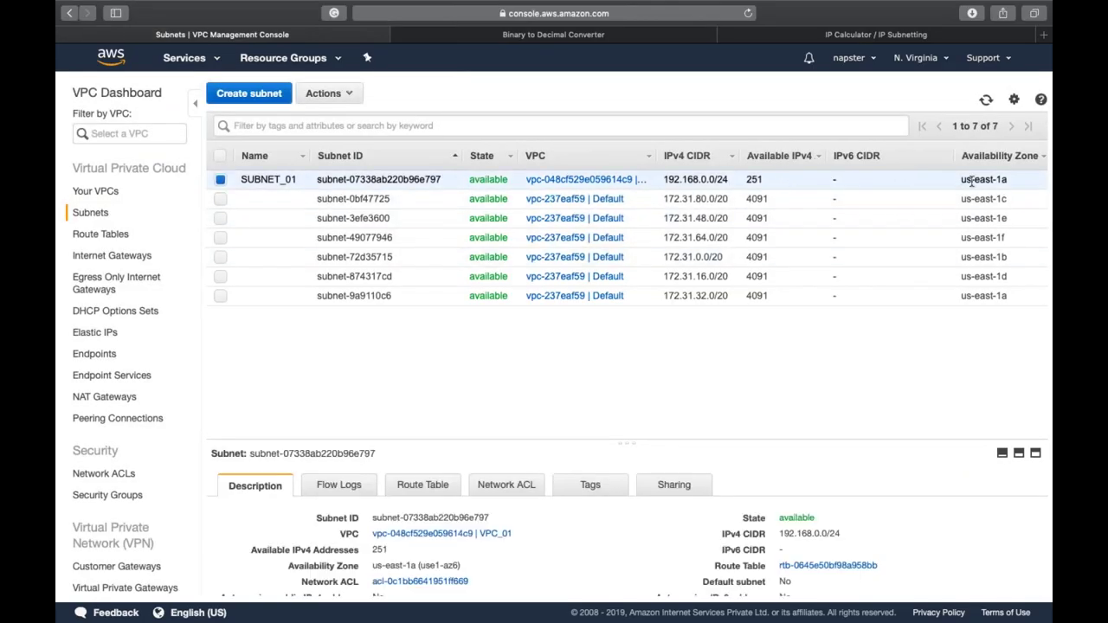
pyautogui.moveTo(962, 181); pyautogui.dragTo(1009, 178)
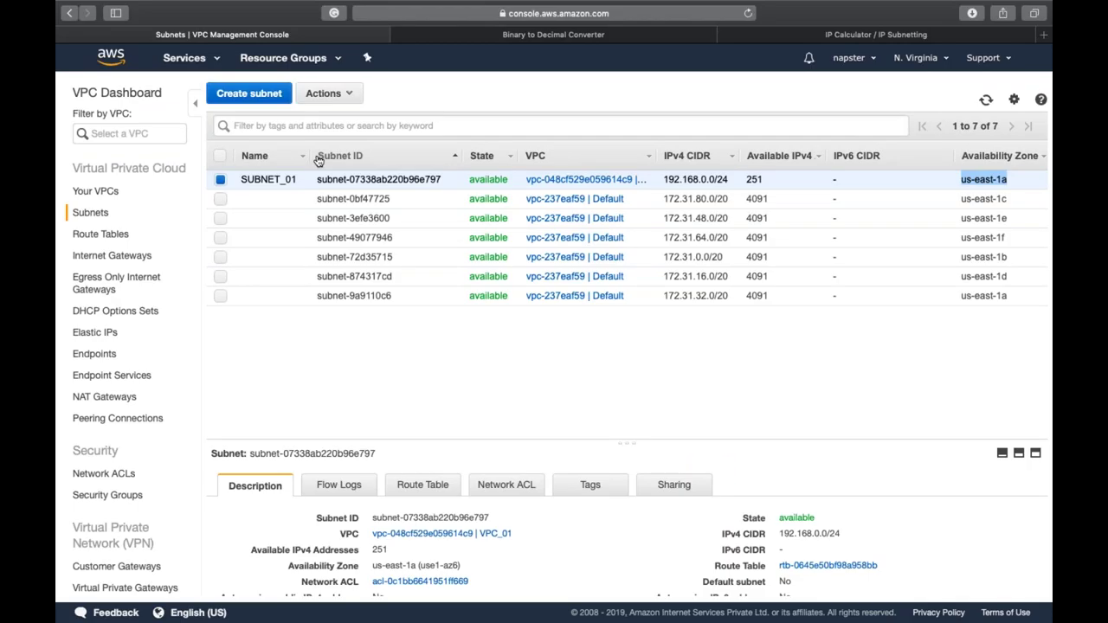
# Start a new subnet with the name tag SUBNET_02 in the VPC vpc-048cf529e059614c9
pyautogui.click(238, 95)
pyautogui.click(273, 198)
pyautogui.write('SUBNET_02')
pyautogui.press('Tab')
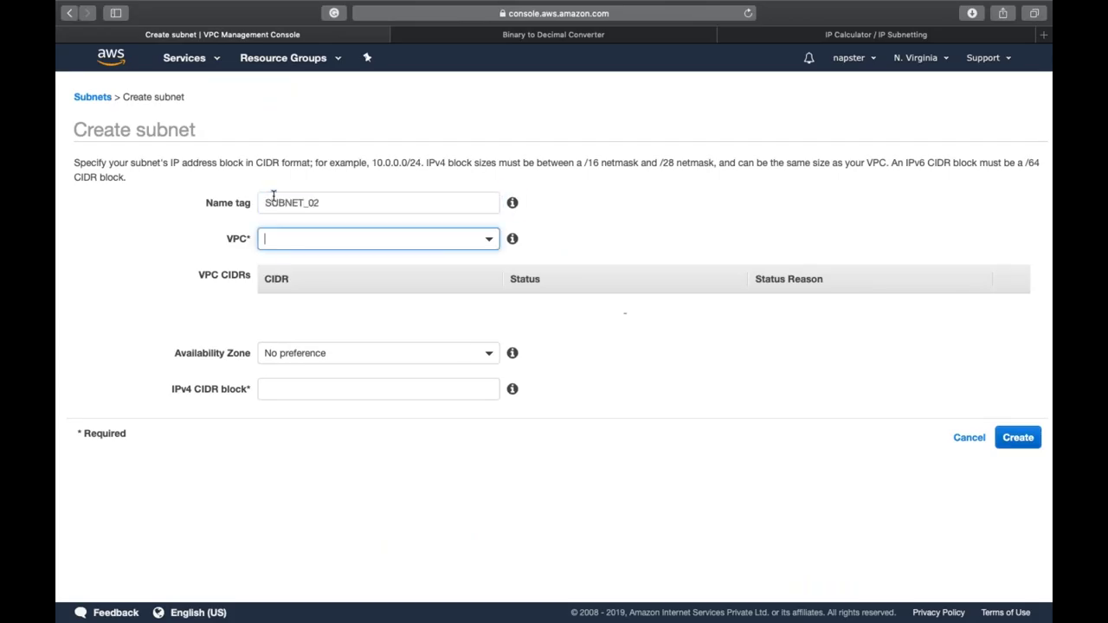
pyautogui.press('Down')
pyautogui.press('Down')
pyautogui.press('Tab')
pyautogui.press('Tab')
# Give SUBNET_02 the availability zone us-east-1b and IPv4 CIDR block 192.168.1.0/24, then create it and return to the subnet list
pyautogui.press('Down')
pyautogui.press('Down')
pyautogui.press('Down')
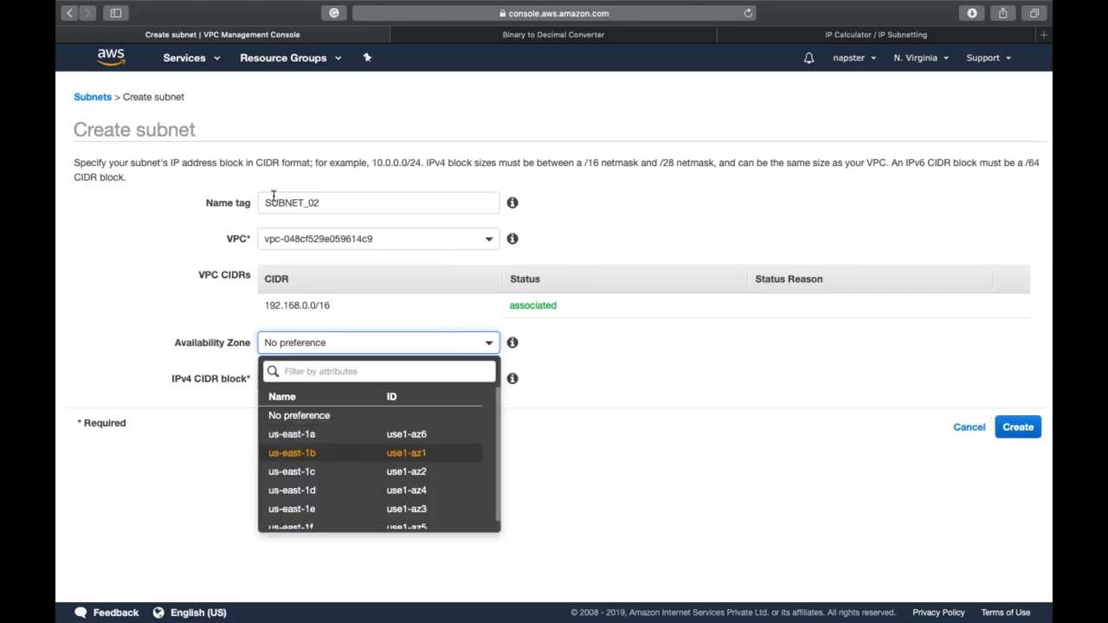
pyautogui.press('Return')
pyautogui.press('Tab')
pyautogui.press('Tab')
pyautogui.write('192.1')
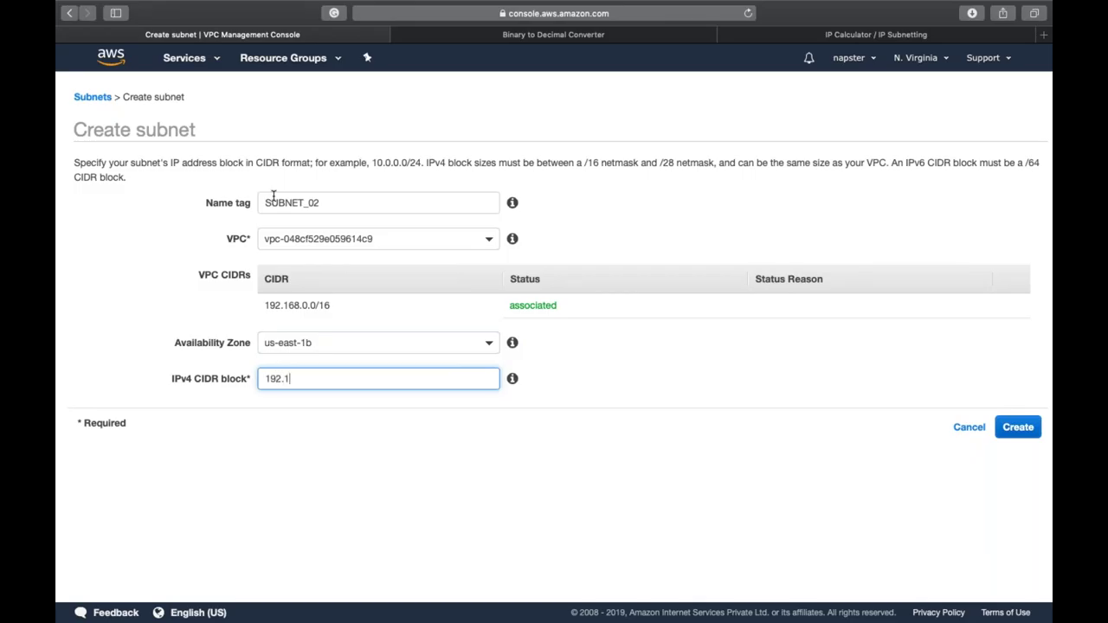
pyautogui.write('68.1.0/24')
pyautogui.click(1018, 427)
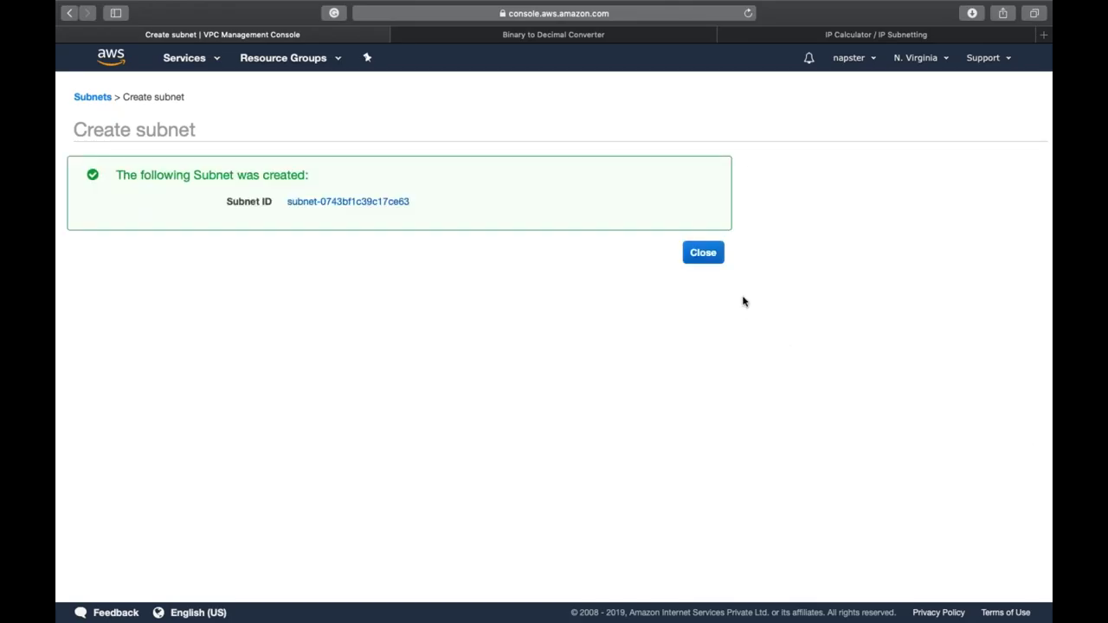
pyautogui.click(690, 260)
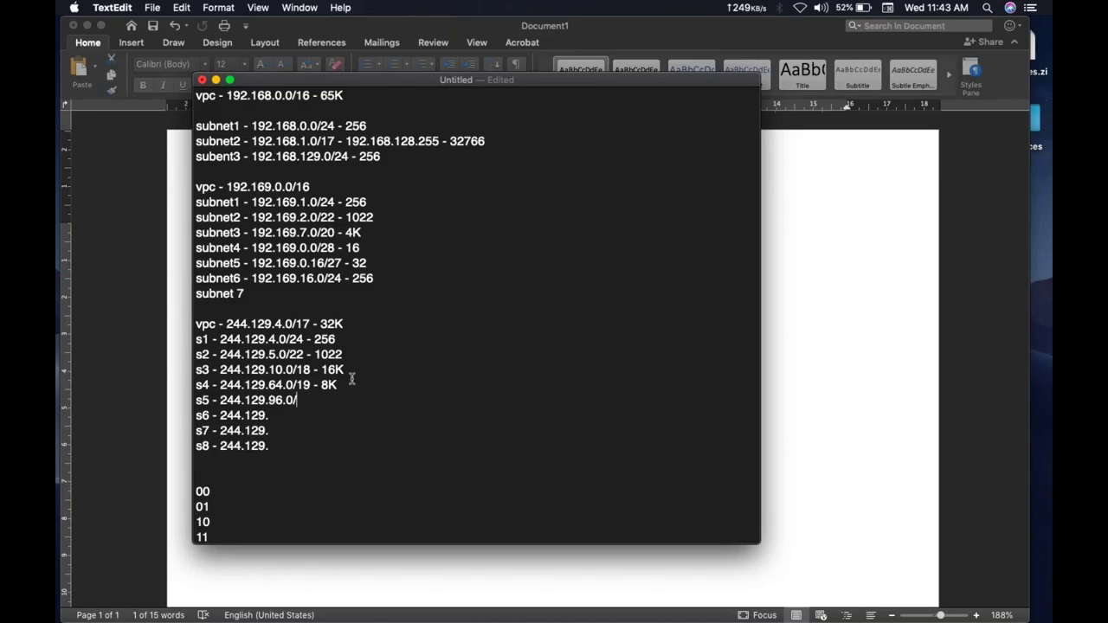
# In the TextEdit notes, append "-5 = 251" to the 256 count on the 192.169.1.0/24 line
pyautogui.doubleClick(328, 202)
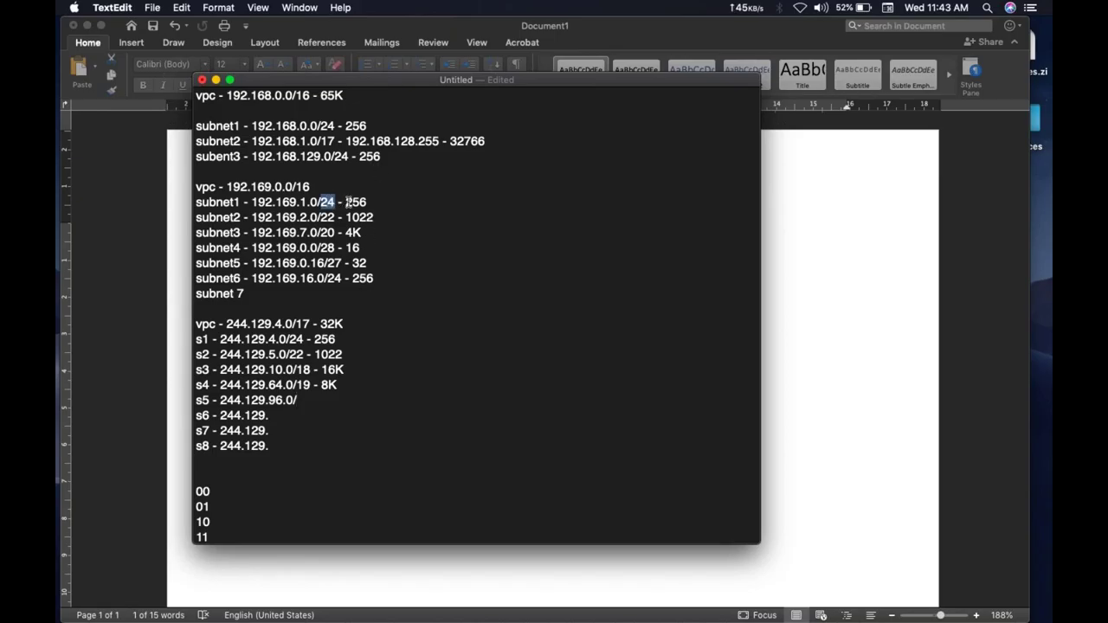
pyautogui.doubleClick(350, 202)
pyautogui.click(381, 205)
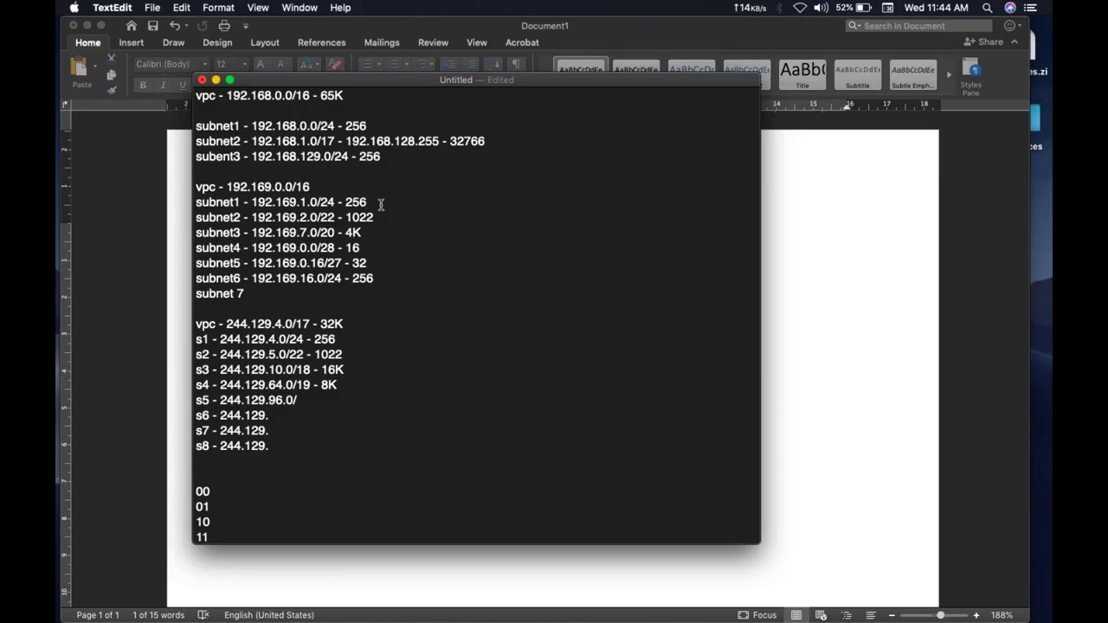
pyautogui.write('-5 = 251')
# Switch back to the VPC console and highlight SUBNET_01's available IPv4 count
pyautogui.hotkey('ctrl', 'Right')
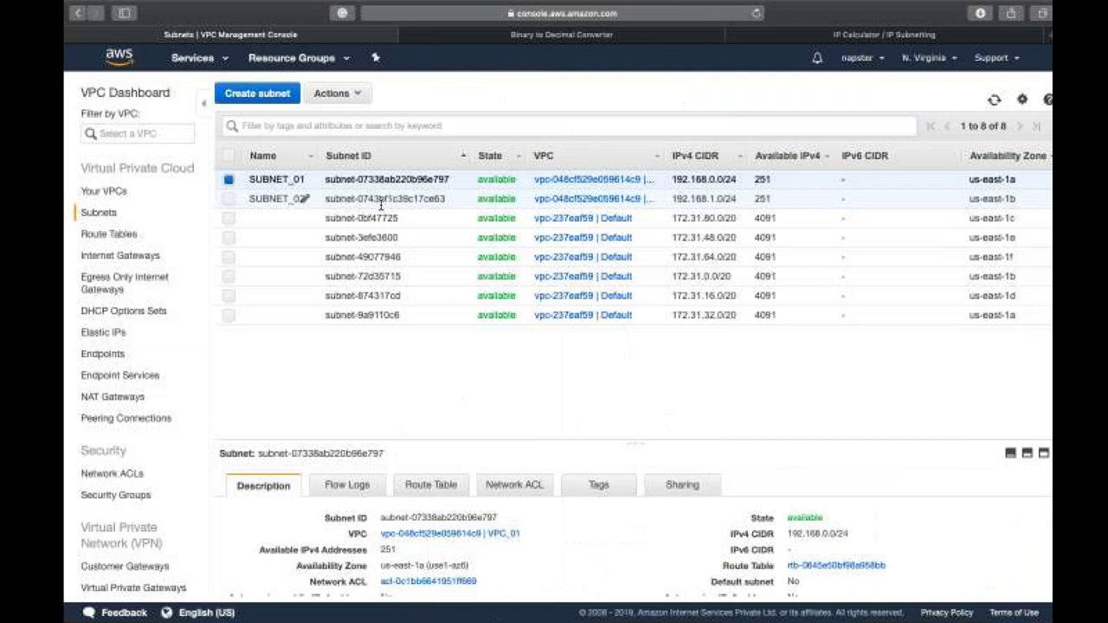
pyautogui.doubleClick(753, 181)
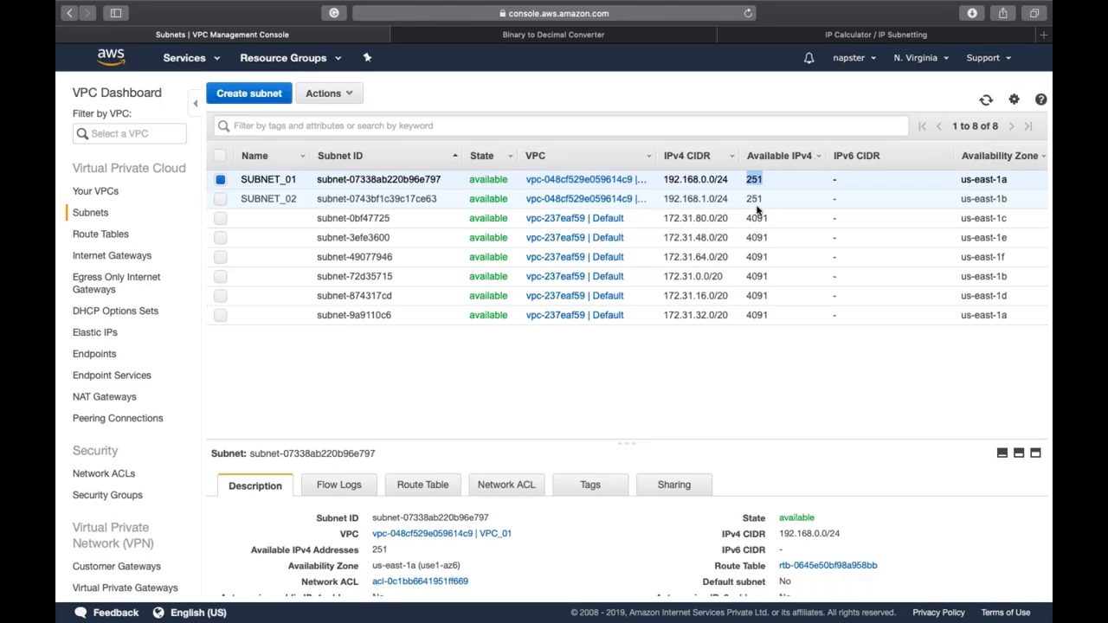
pyautogui.click(800, 189)
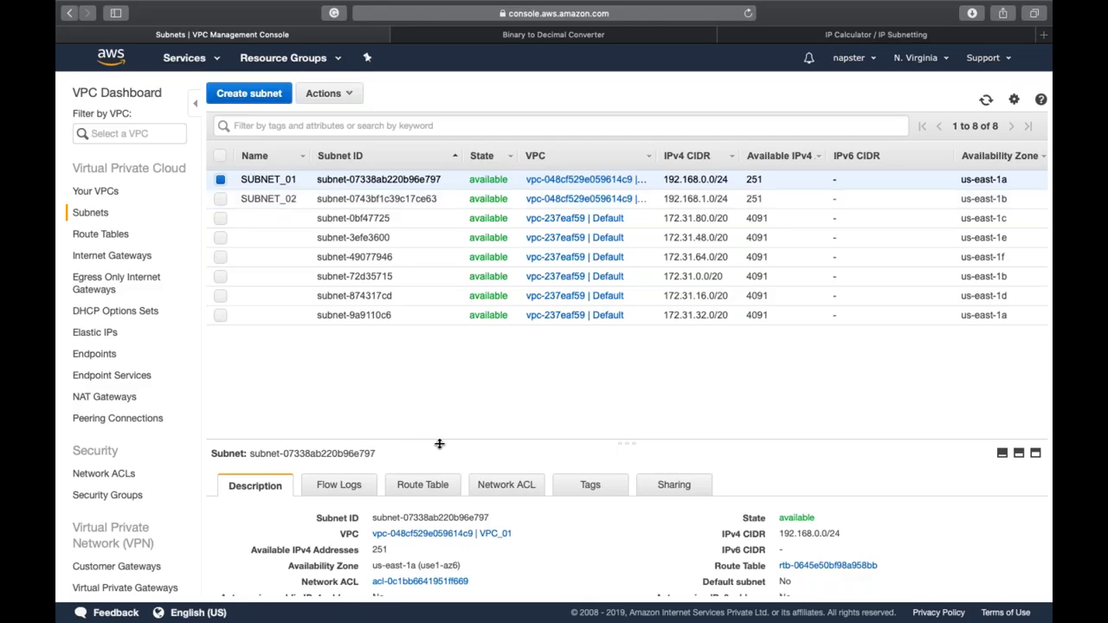
# Enlarge the subnet details pane and check which route table SUBNET_01 and SUBNET_02 use
pyautogui.moveTo(440, 443); pyautogui.dragTo(460, 366)
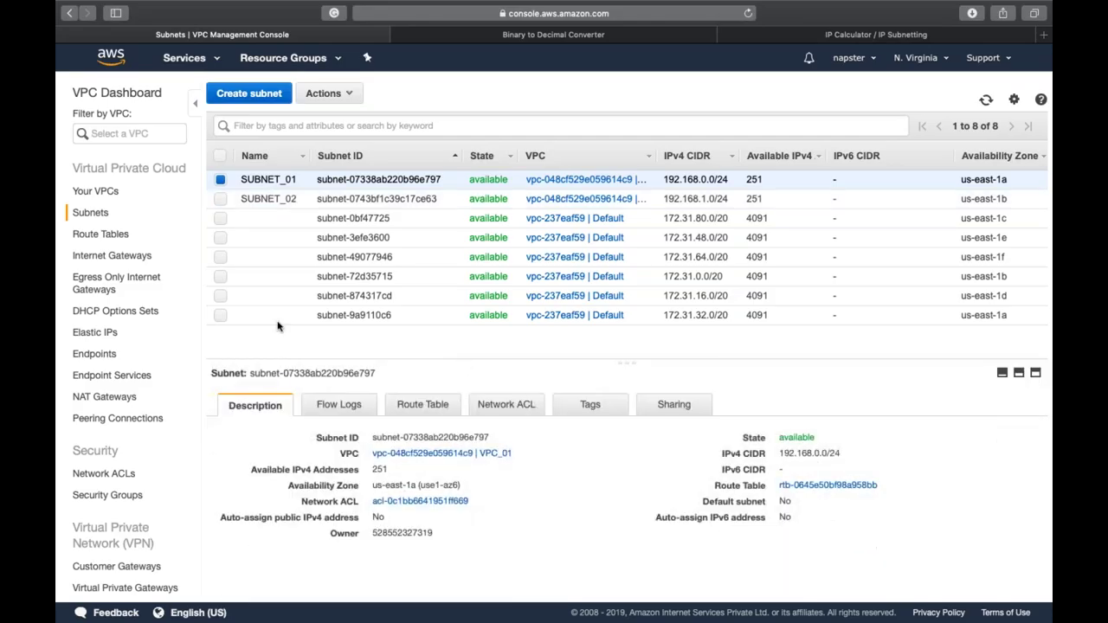
pyautogui.click(119, 240)
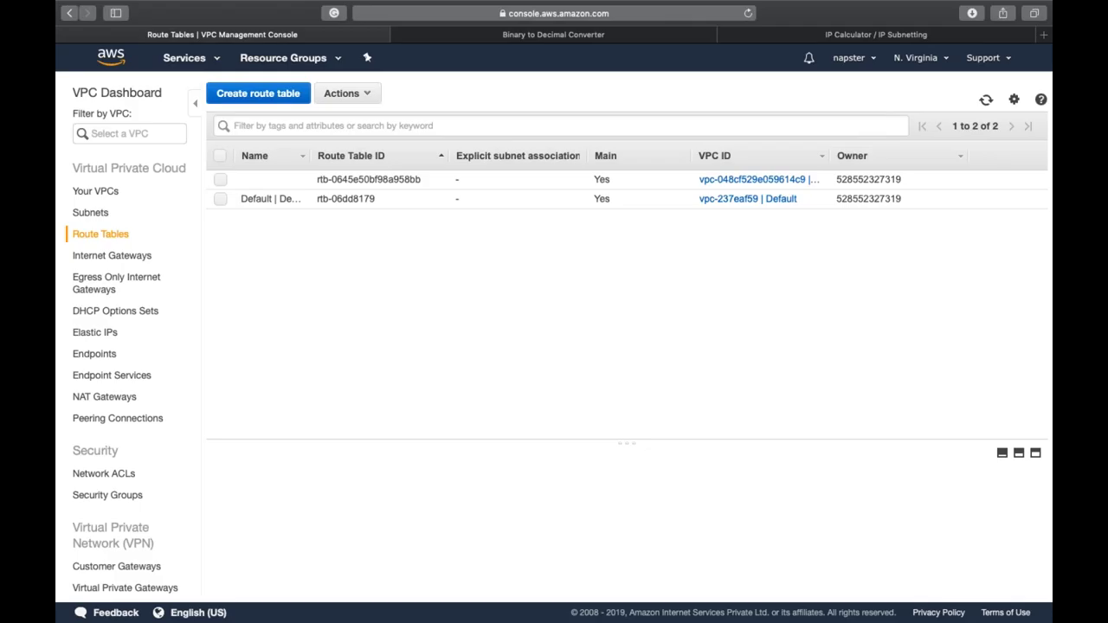
pyautogui.click(97, 213)
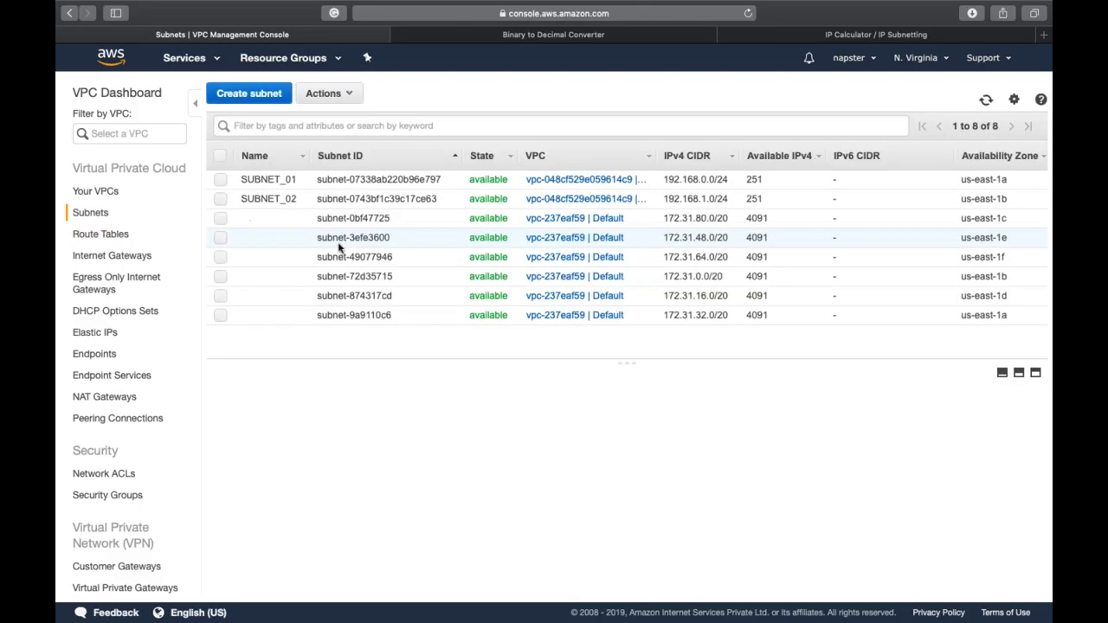
pyautogui.click(347, 178)
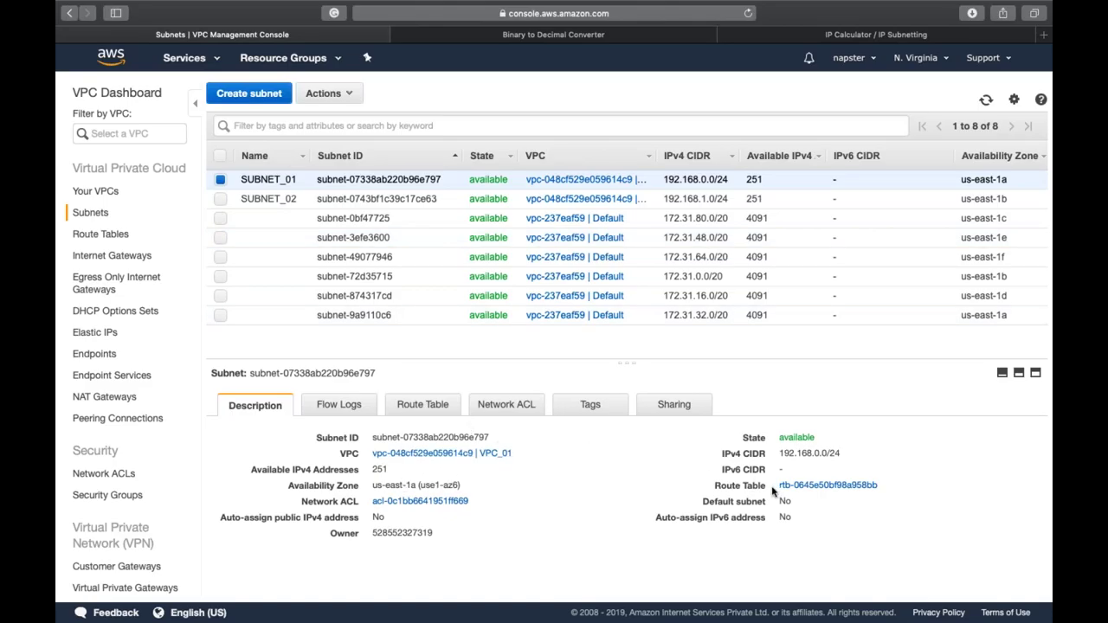
pyautogui.moveTo(776, 486); pyautogui.dragTo(884, 487)
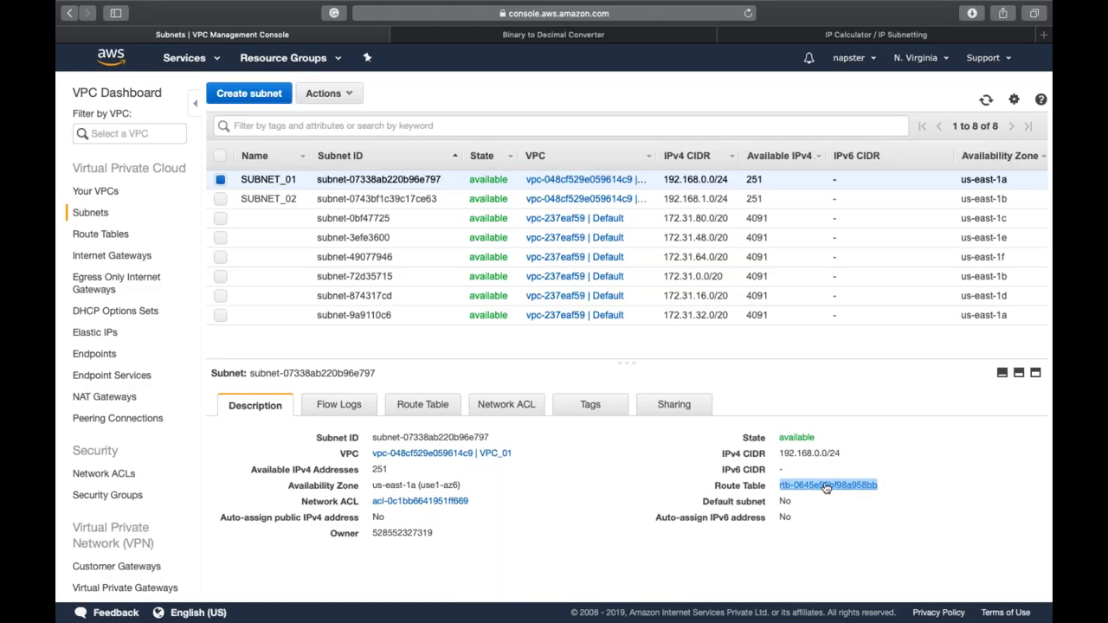
pyautogui.click(694, 201)
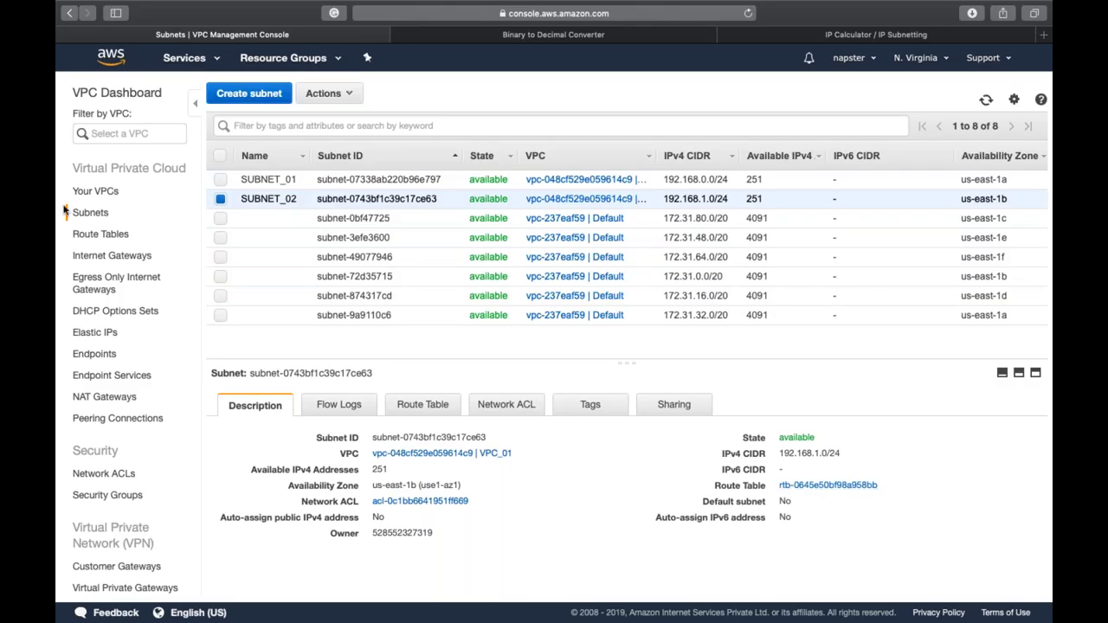
# Name the main route table of VPC_01 Default-Public-VPC_01
pyautogui.click(106, 235)
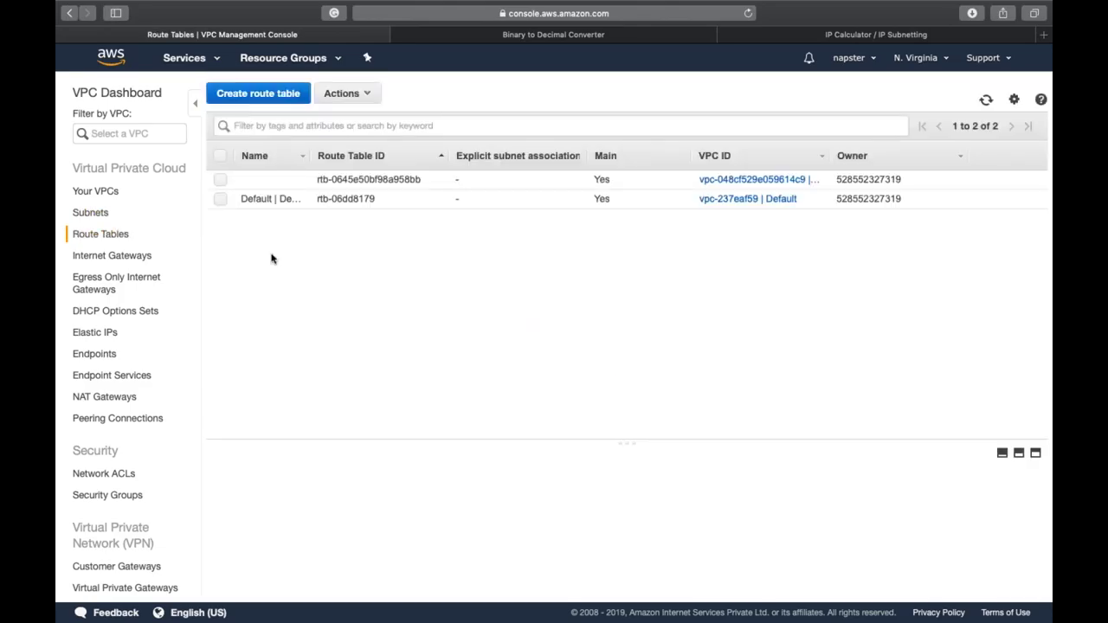
pyautogui.click(346, 180)
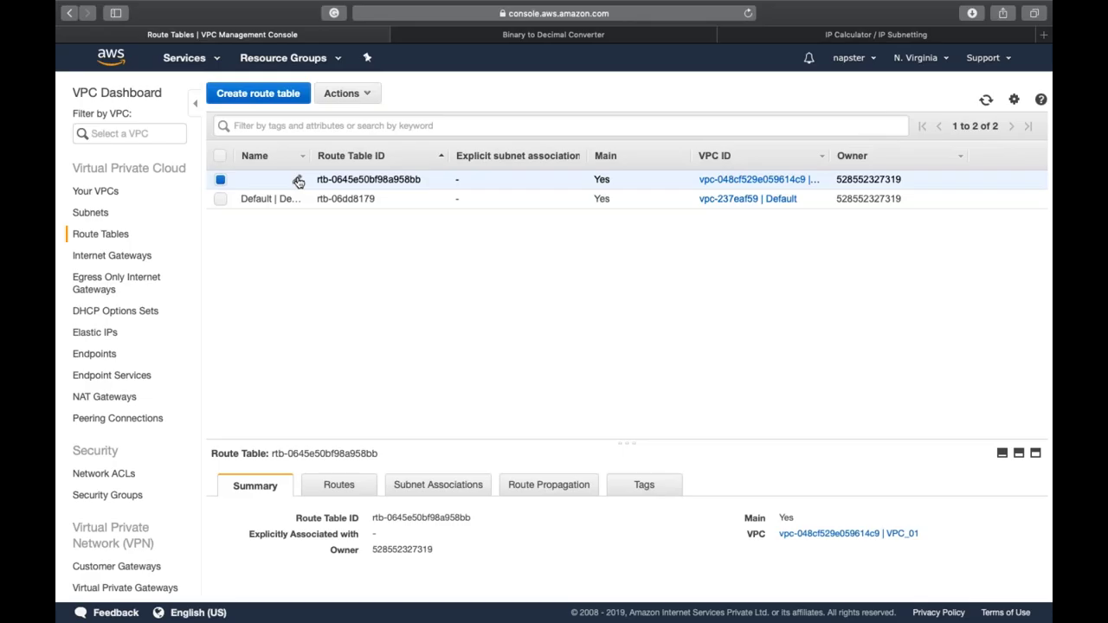
pyautogui.click(298, 181)
pyautogui.write('DEFAULT')
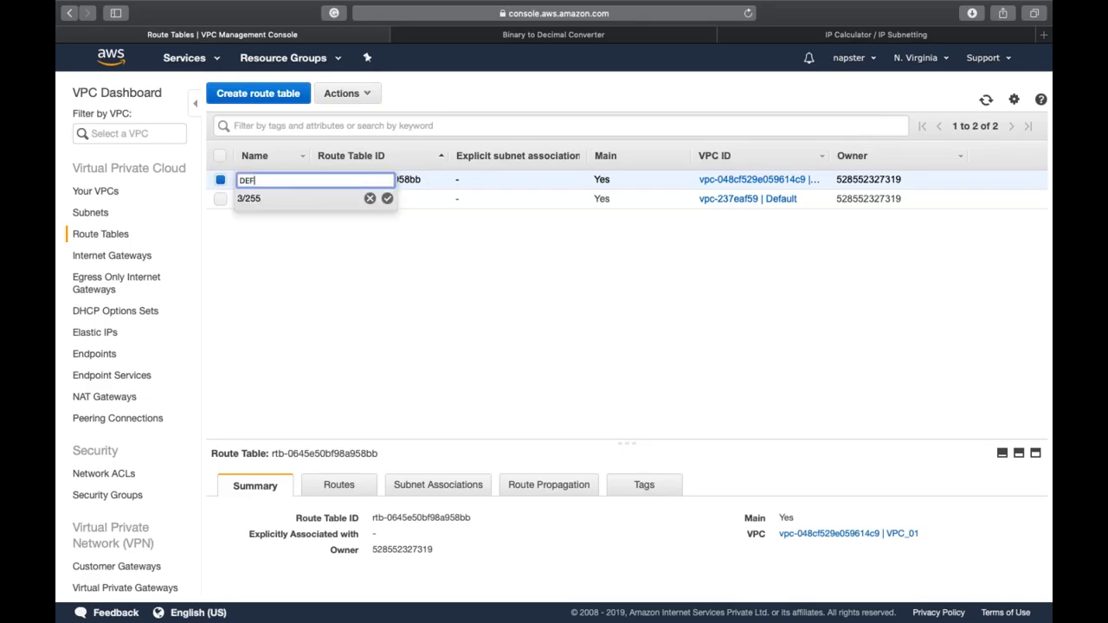
pyautogui.press('BackSpace')
pyautogui.press('BackSpace')
pyautogui.press('BackSpace')
pyautogui.press('BackSpace')
pyautogui.press('BackSpace')
pyautogui.press('BackSpace')
pyautogui.press('BackSpace')
pyautogui.write('Default')
pyautogui.write('-')
pyautogui.write('Public')
pyautogui.write('-VPC')
pyautogui.write('_01')
pyautogui.press('Return')
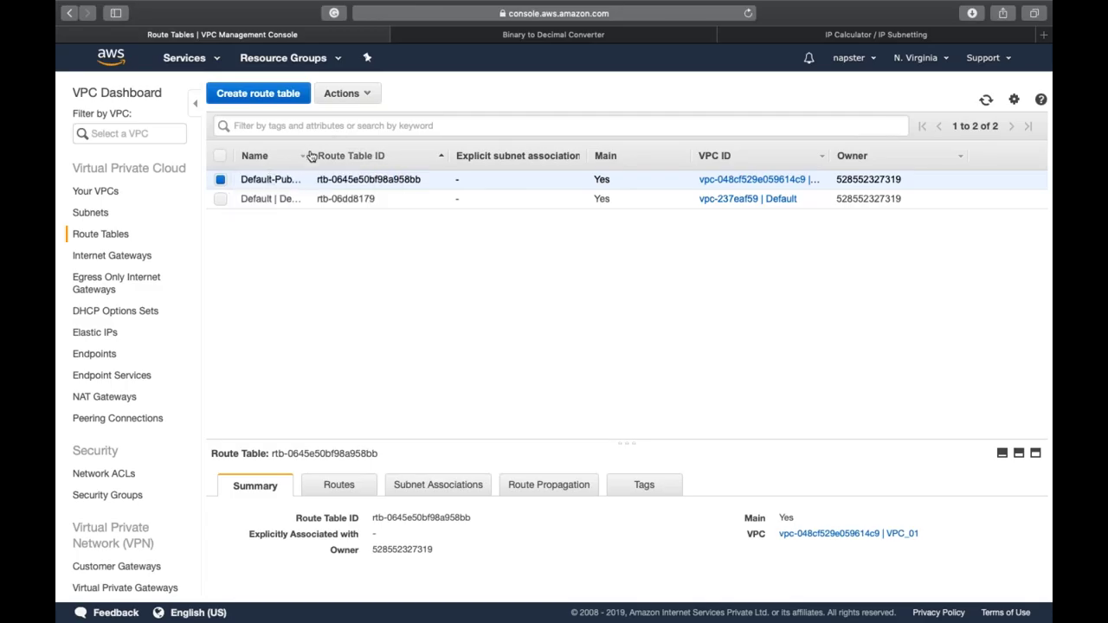
# Widen the Name column of the route table list to read the full names
pyautogui.moveTo(338, 156); pyautogui.dragTo(374, 152)
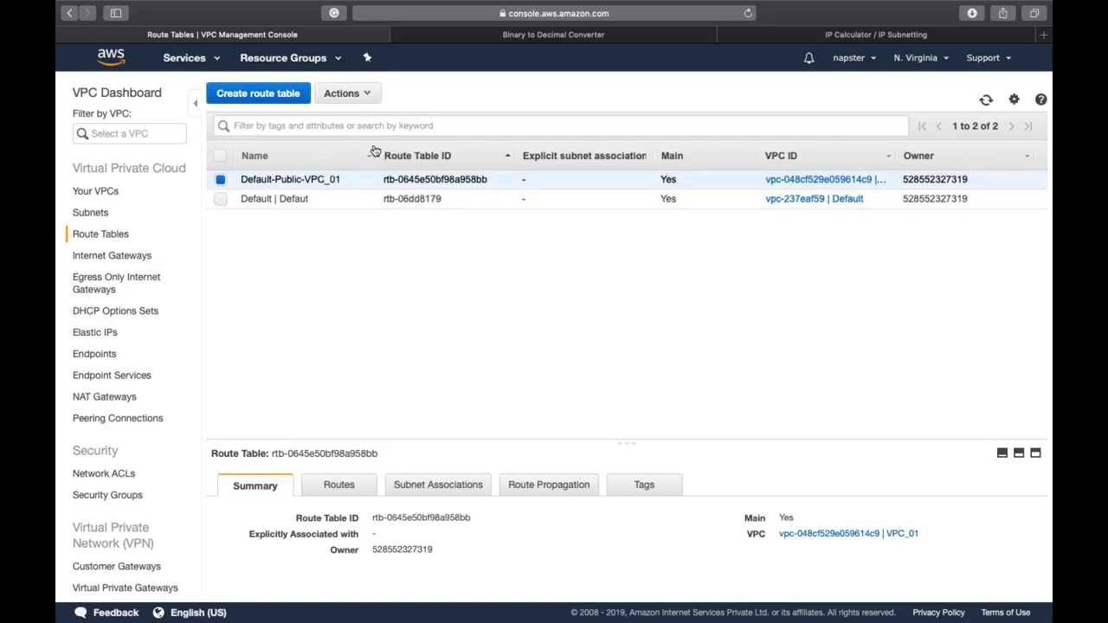
pyautogui.doubleClick(290, 178)
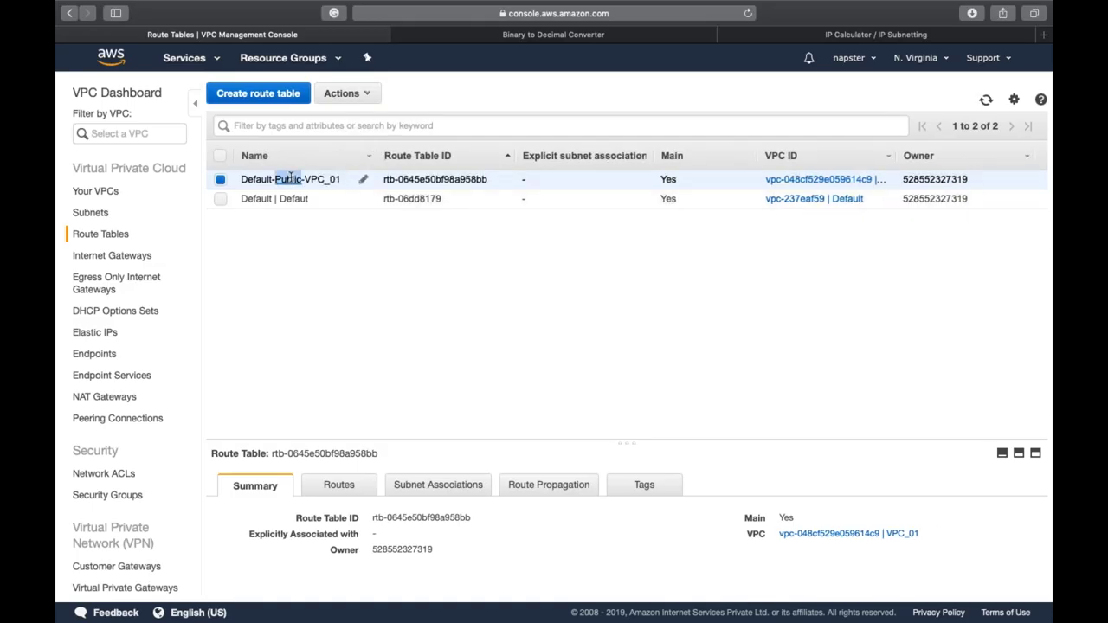
pyautogui.click(263, 263)
# Start creating a route table with the name tag Custom-Private-VPC_01
pyautogui.click(258, 93)
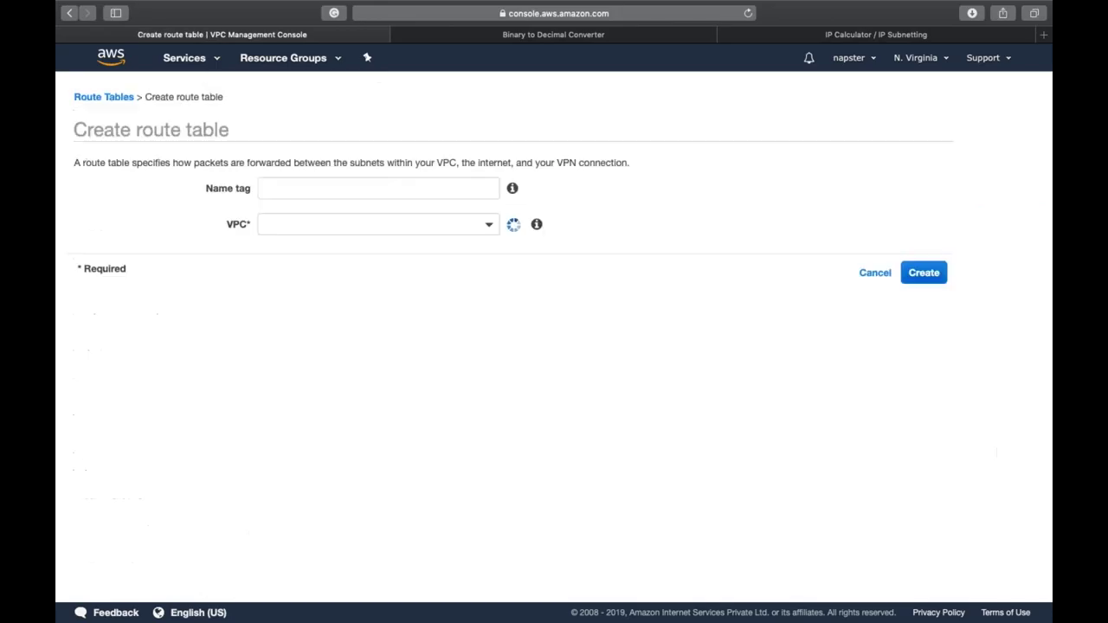
pyautogui.click(277, 195)
pyautogui.write('Cusomt')
pyautogui.press('BackSpace')
pyautogui.press('BackSpace')
pyautogui.press('BackSpace')
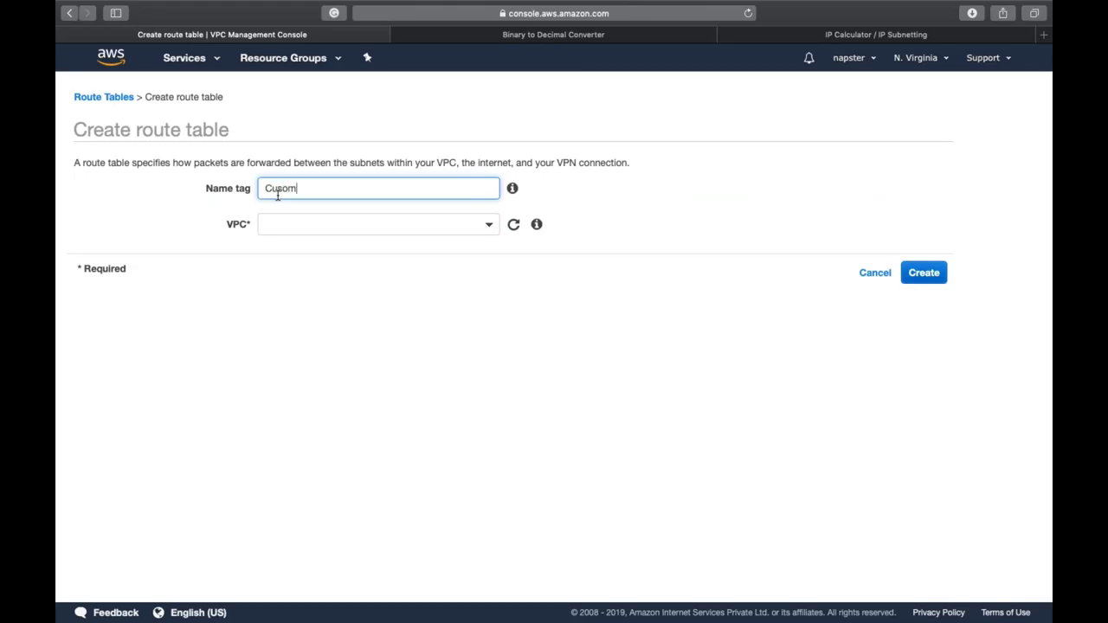
pyautogui.write('tom-Private-V')
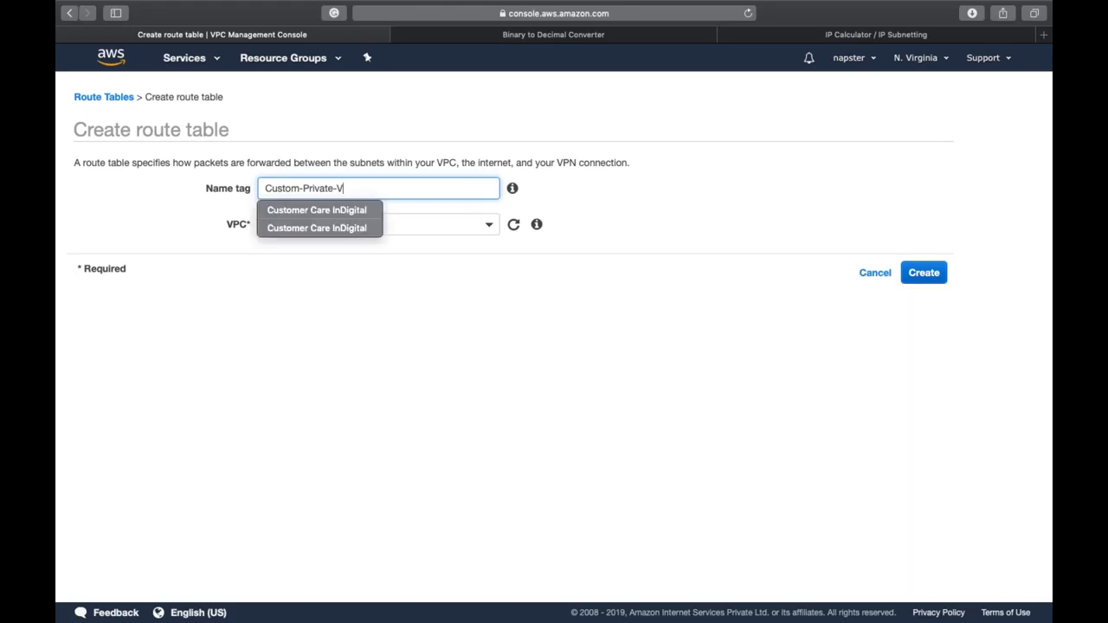
pyautogui.write('PC_01')
pyautogui.click(332, 339)
# Assign the new route table to VPC_01, create it and return to the route table list
pyautogui.click(416, 221)
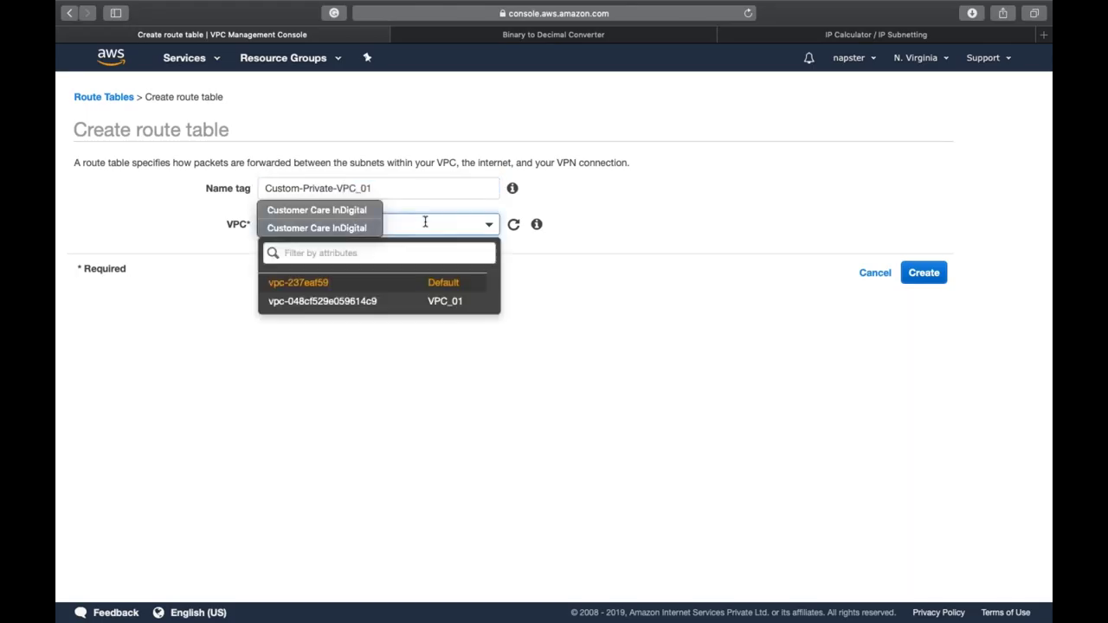
pyautogui.click(443, 303)
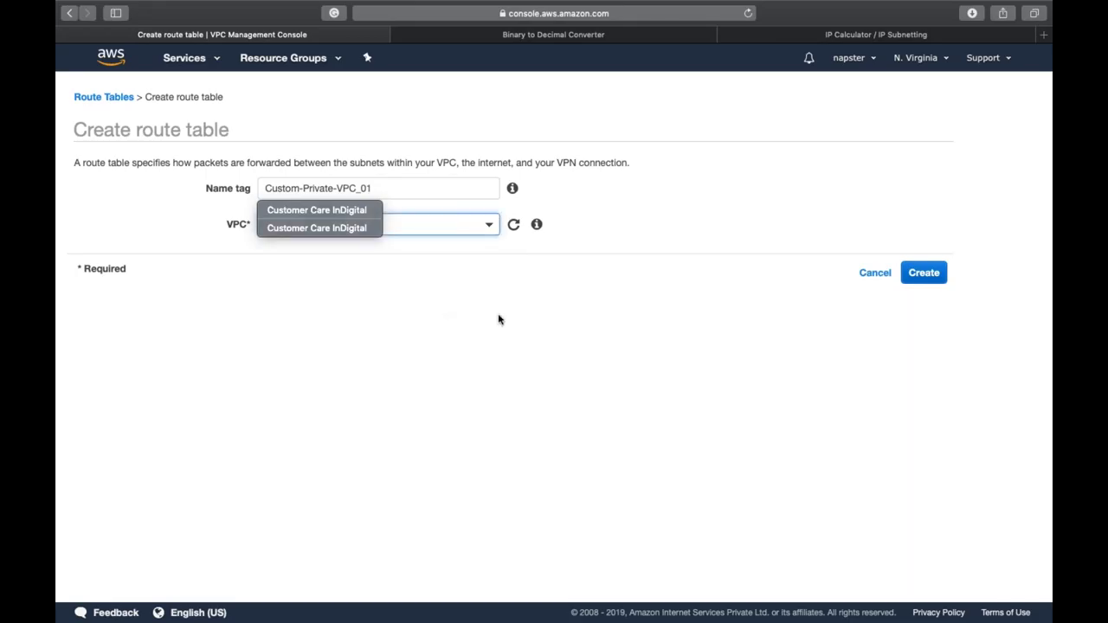
pyautogui.click(925, 274)
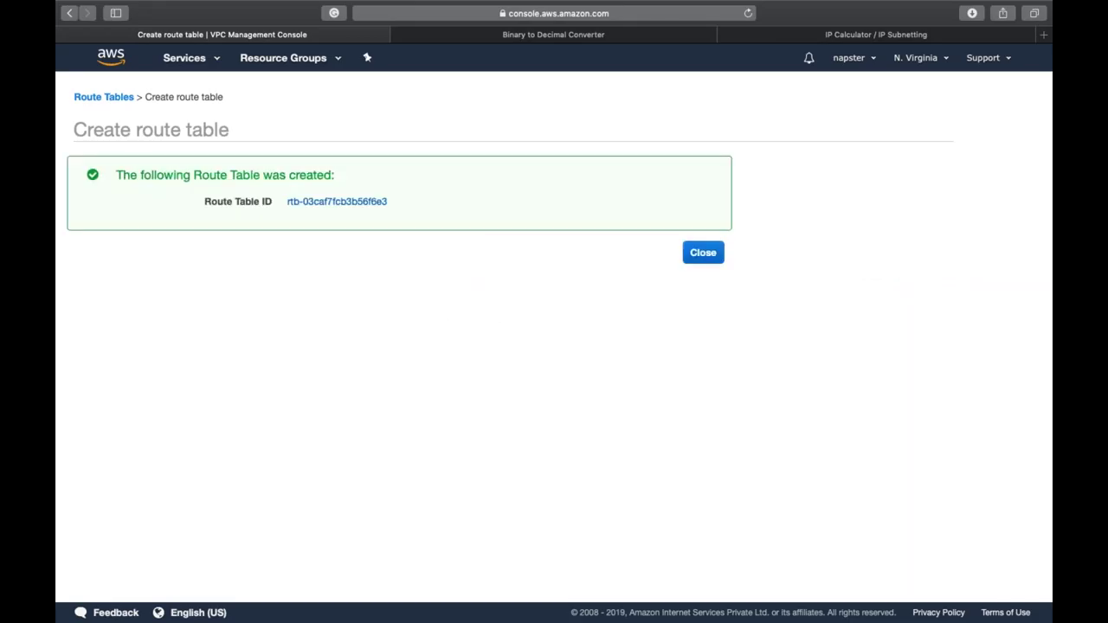
pyautogui.click(704, 252)
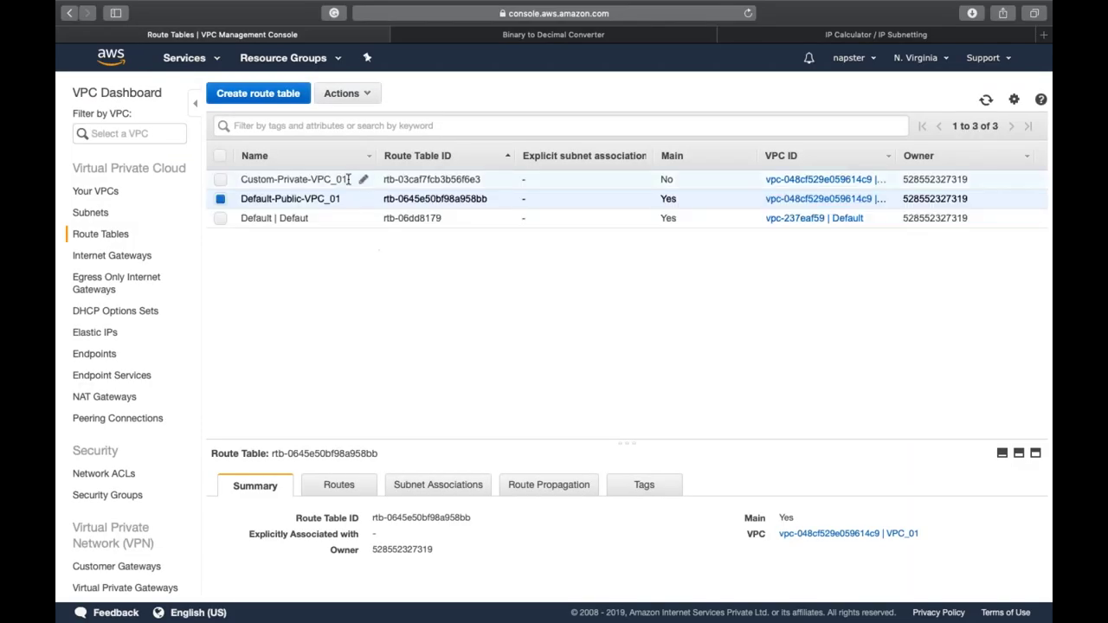
# Widen the VPC ID column and compare the VPC and Main values of the two VPC_01 route tables
pyautogui.click(400, 182)
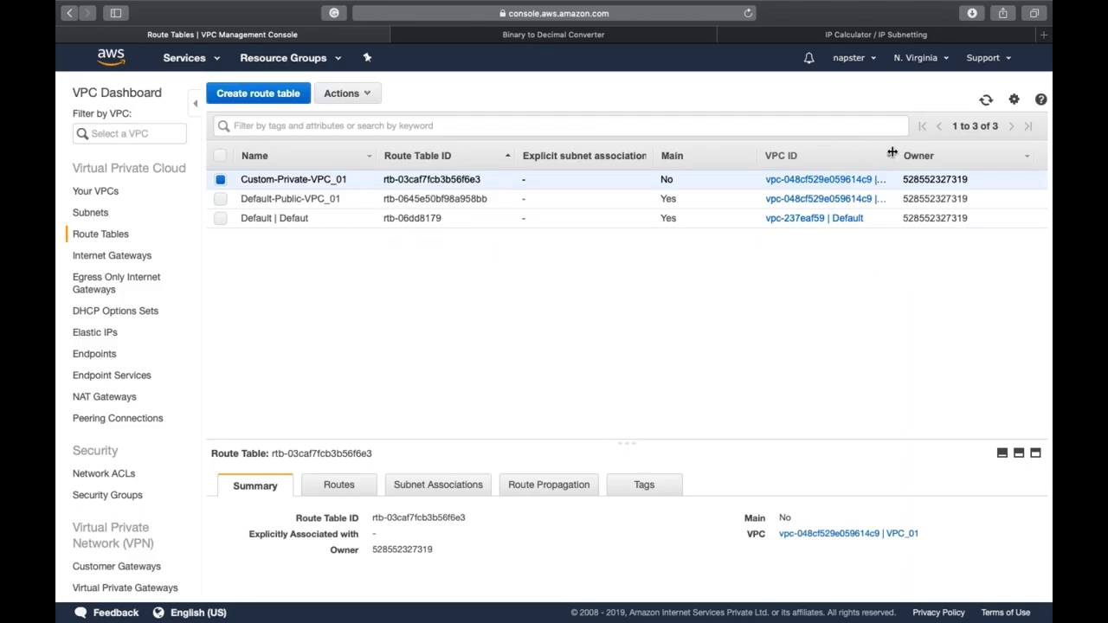
pyautogui.moveTo(892, 152); pyautogui.dragTo(961, 152)
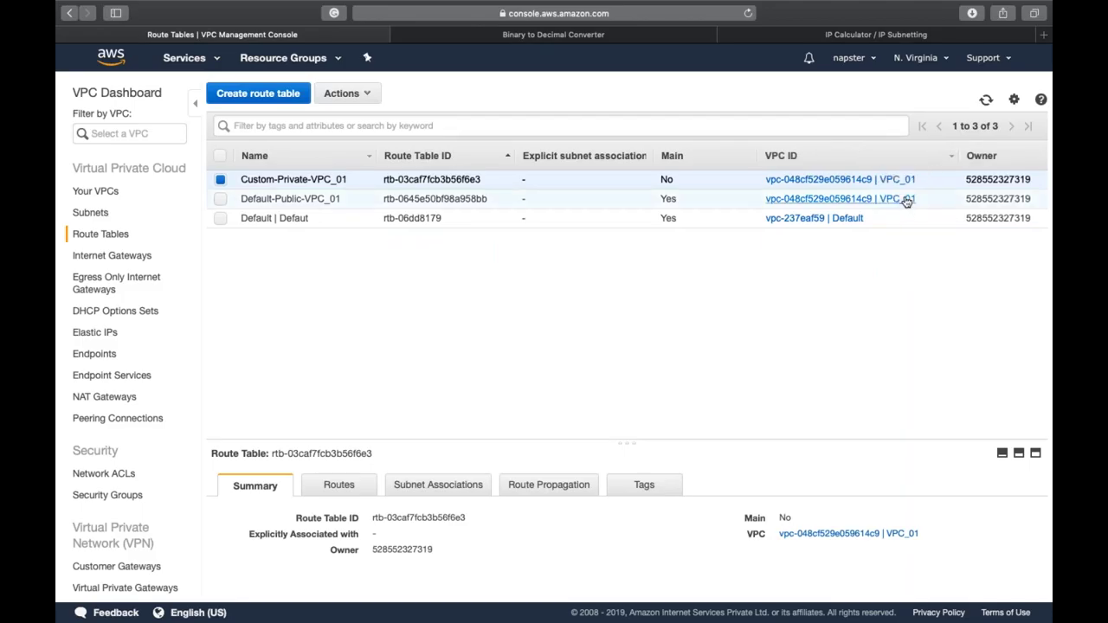
pyautogui.click(415, 195)
pyautogui.doubleClick(669, 198)
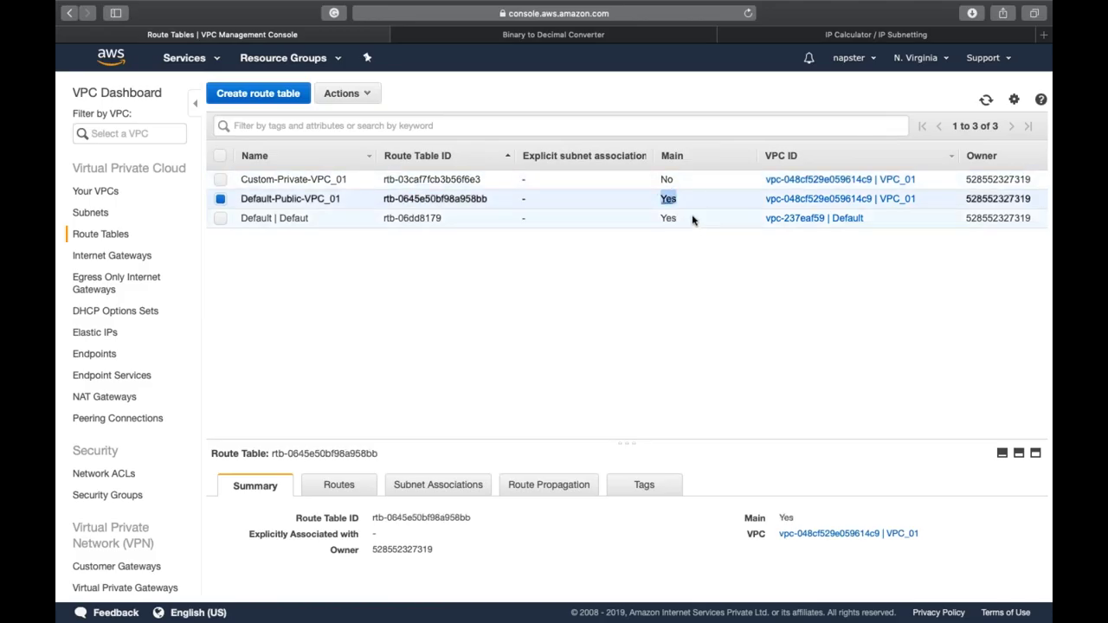
pyautogui.click(608, 327)
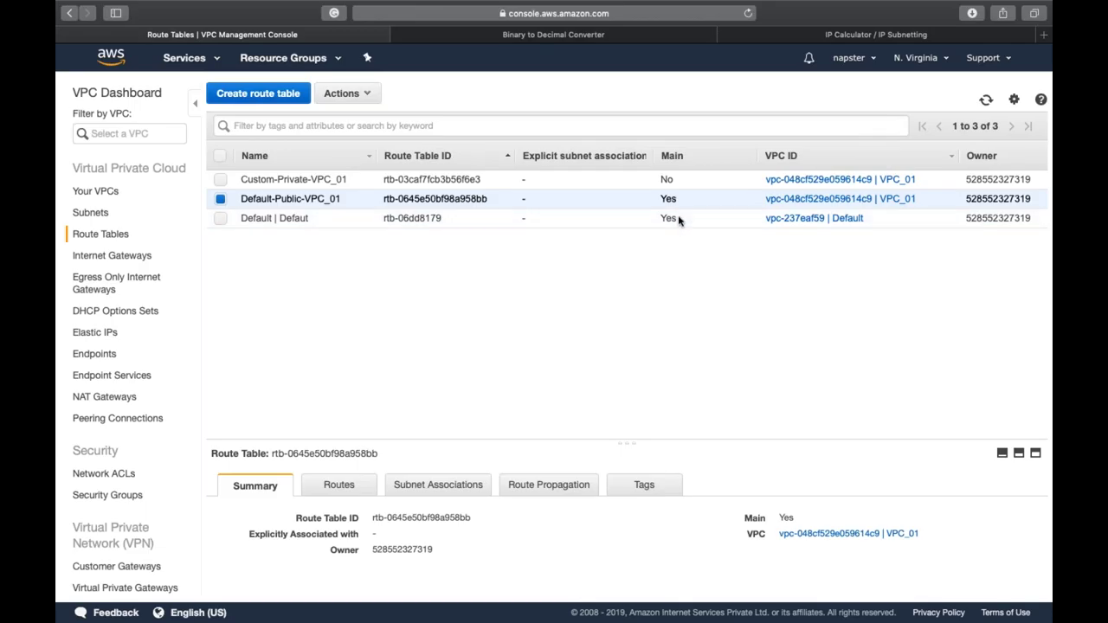
# Enlarge the details area and compare the summaries of Custom-Private-VPC_01 and Default-Public-VPC_01
pyautogui.moveTo(564, 441); pyautogui.dragTo(597, 265)
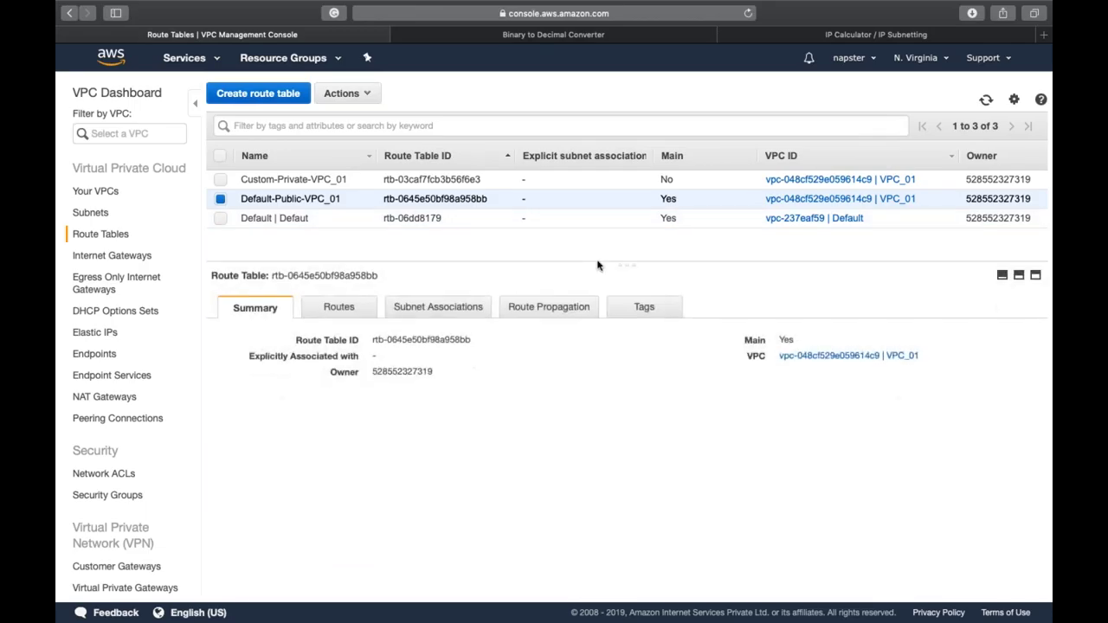
pyautogui.click(589, 186)
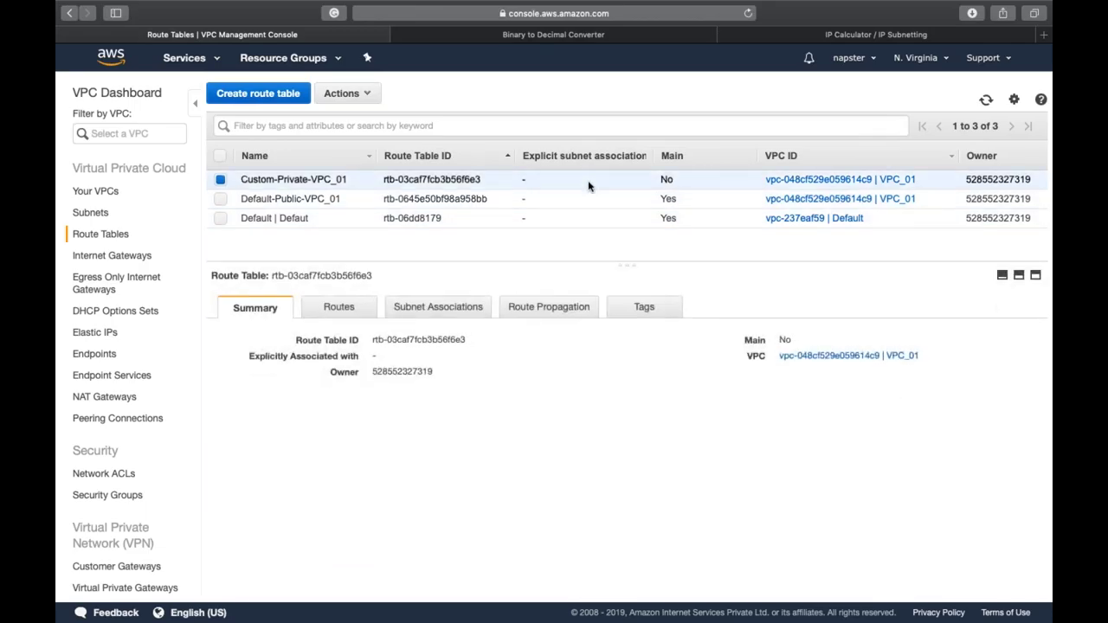
pyautogui.click(593, 200)
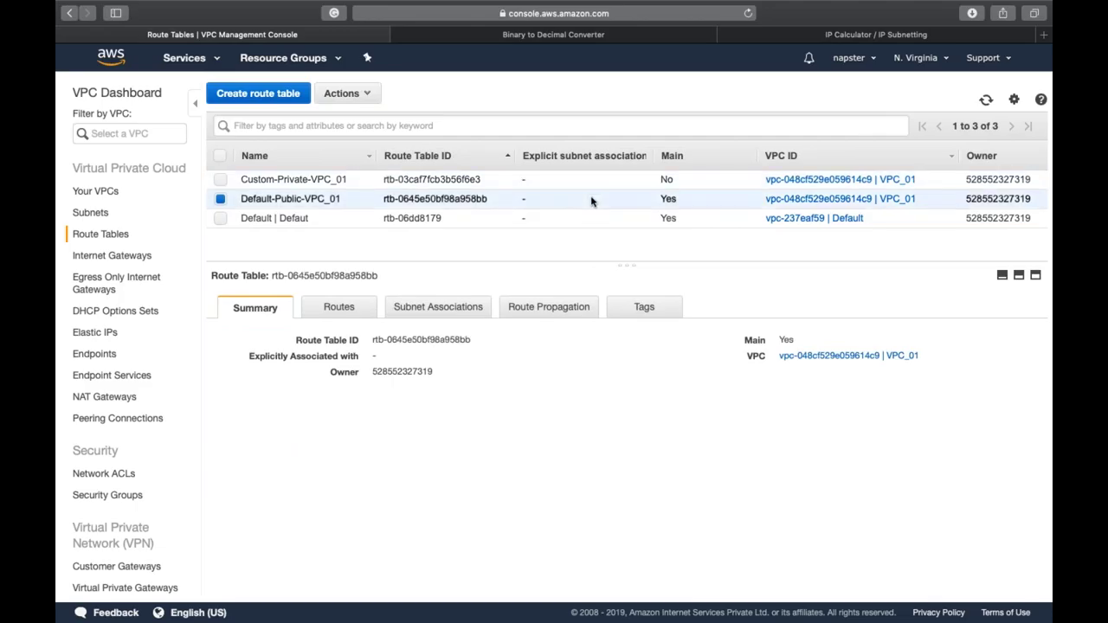
pyautogui.click(589, 186)
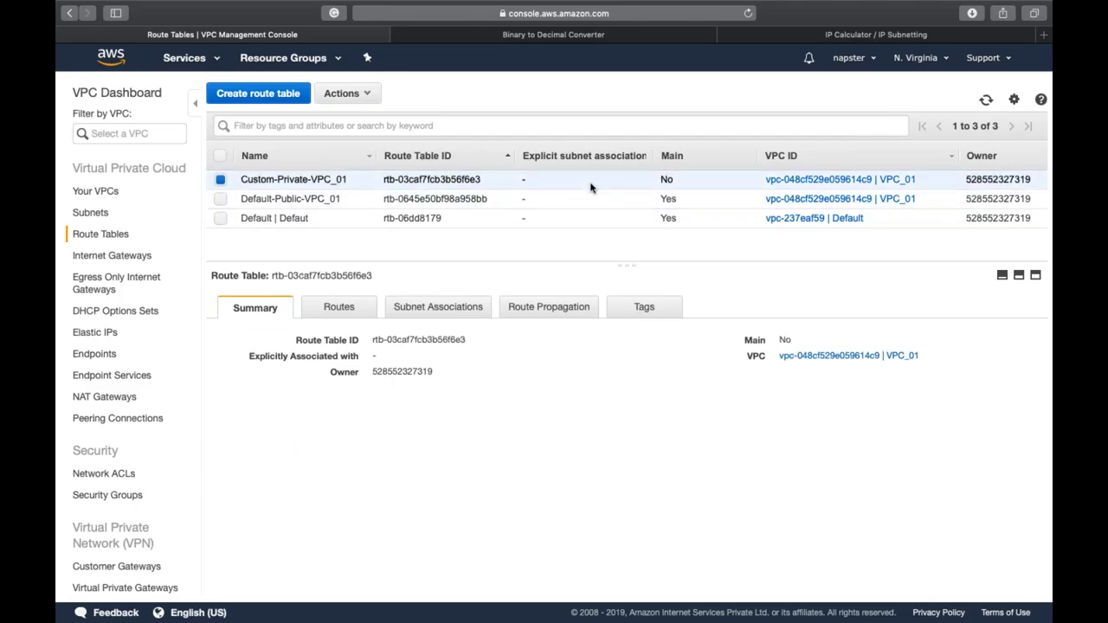
# Try to delete the Default-Public-VPC_01 route table
pyautogui.click(594, 200)
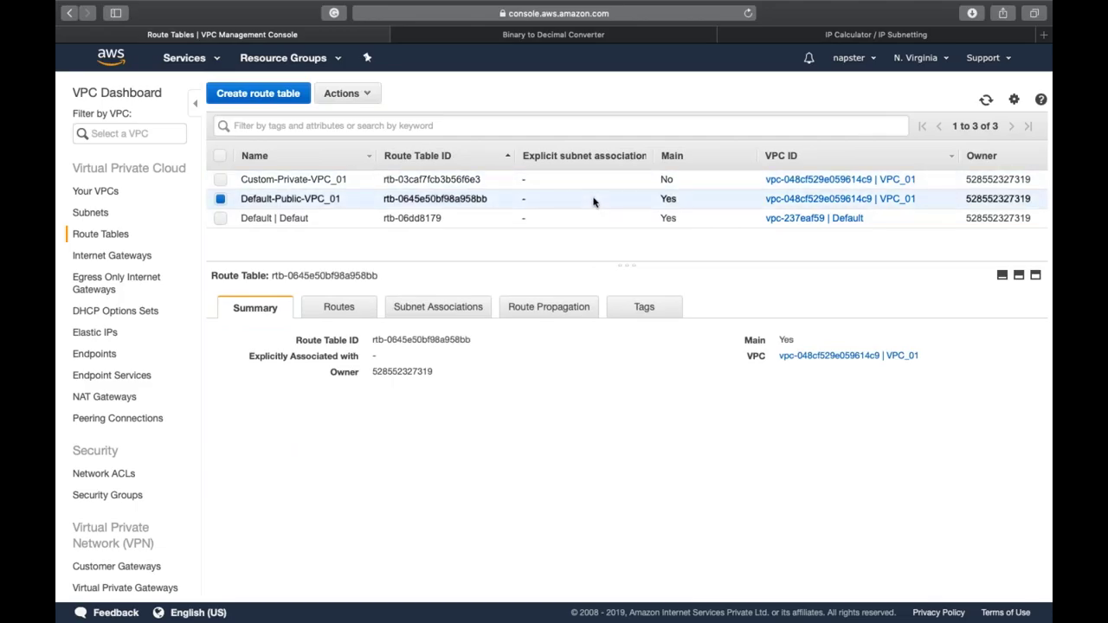
pyautogui.click(369, 97)
pyautogui.click(379, 136)
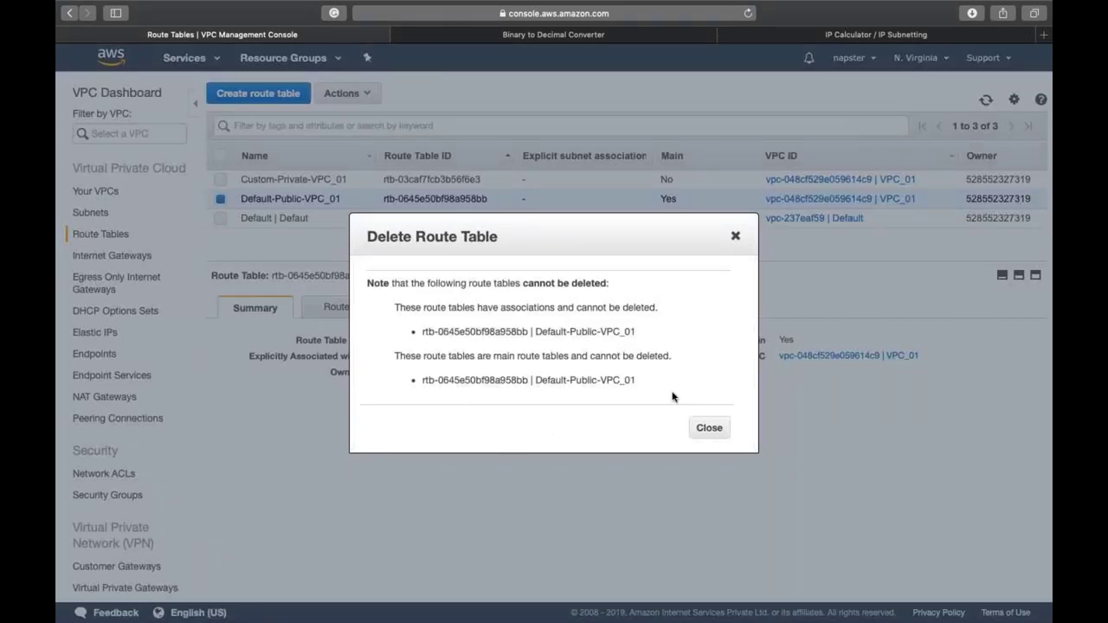
pyautogui.click(710, 429)
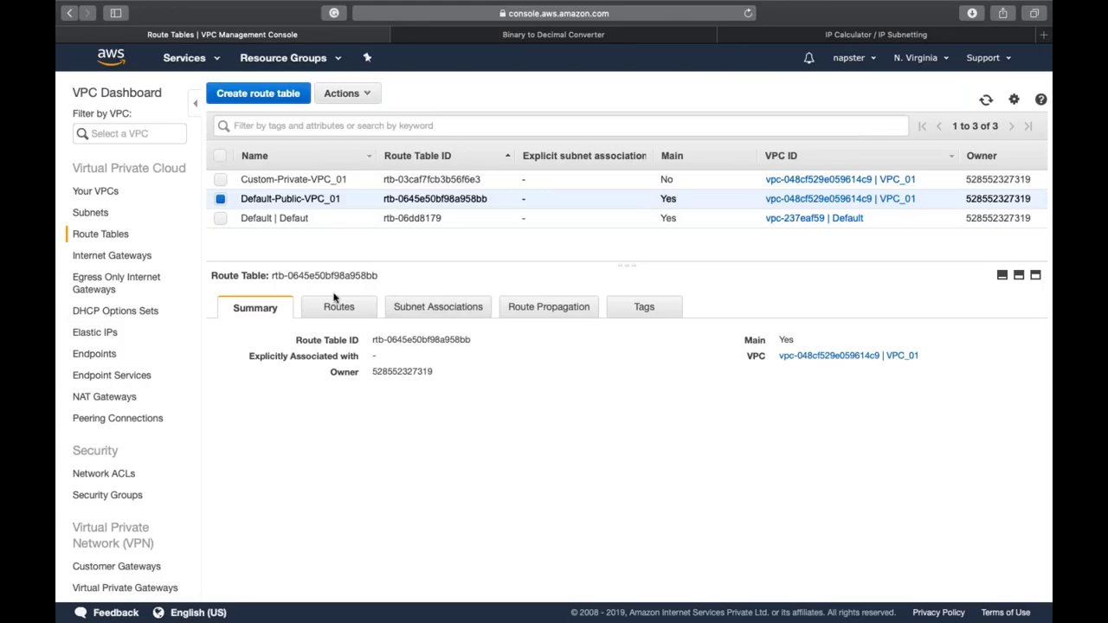
# Review the routes of Default-Public-VPC_01 and Custom-Private-VPC_01, opening the latter's route editor and leaving it without changes
pyautogui.click(343, 317)
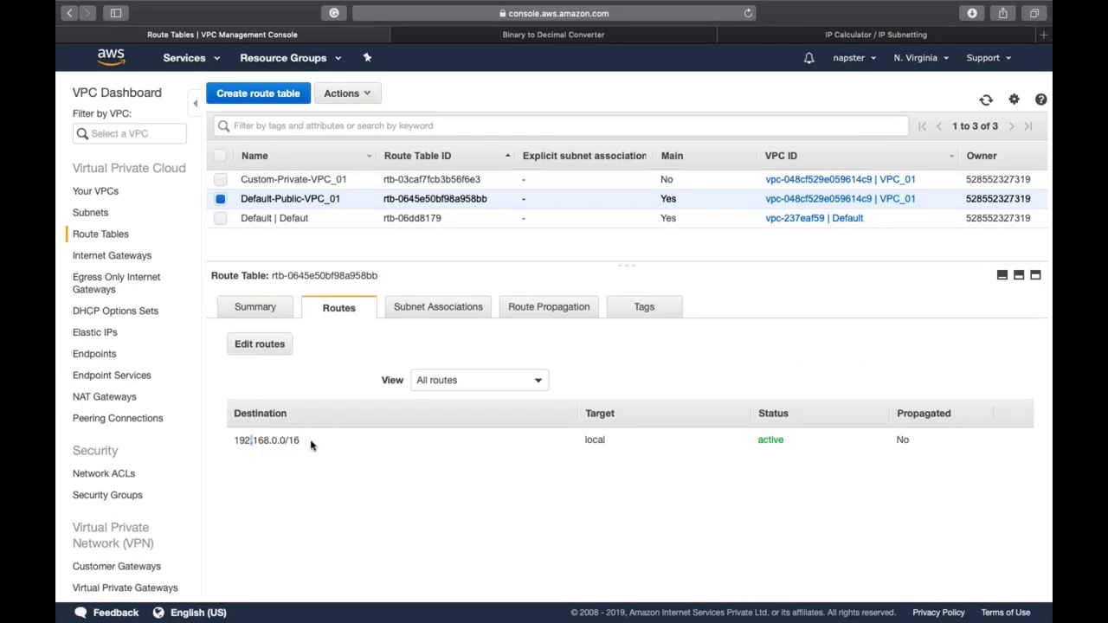
pyautogui.tripleClick(590, 440)
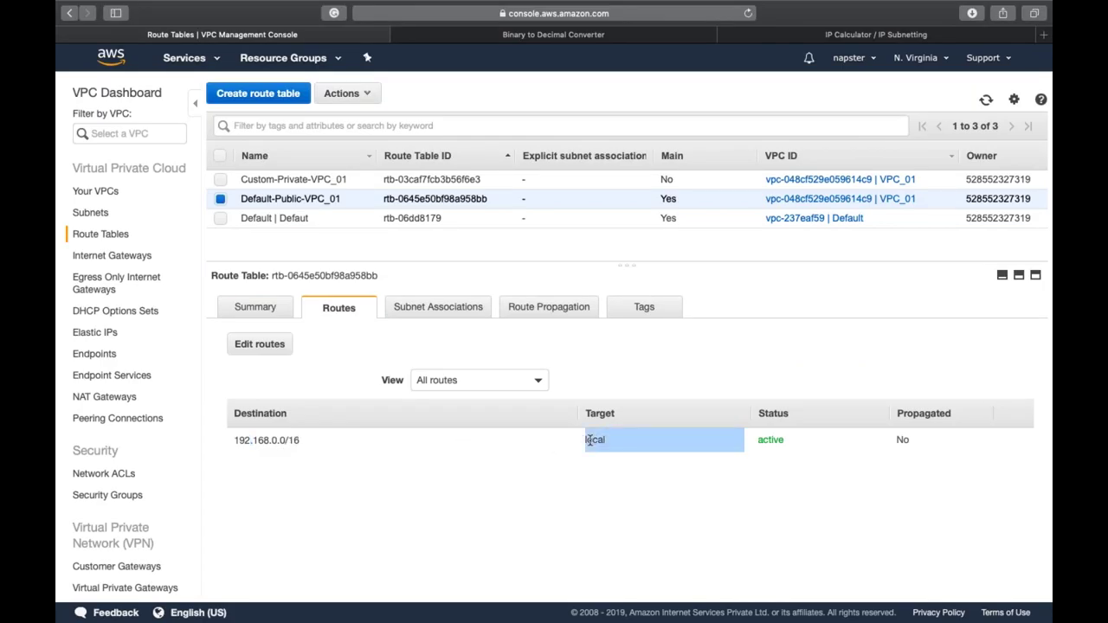
pyautogui.doubleClick(589, 440)
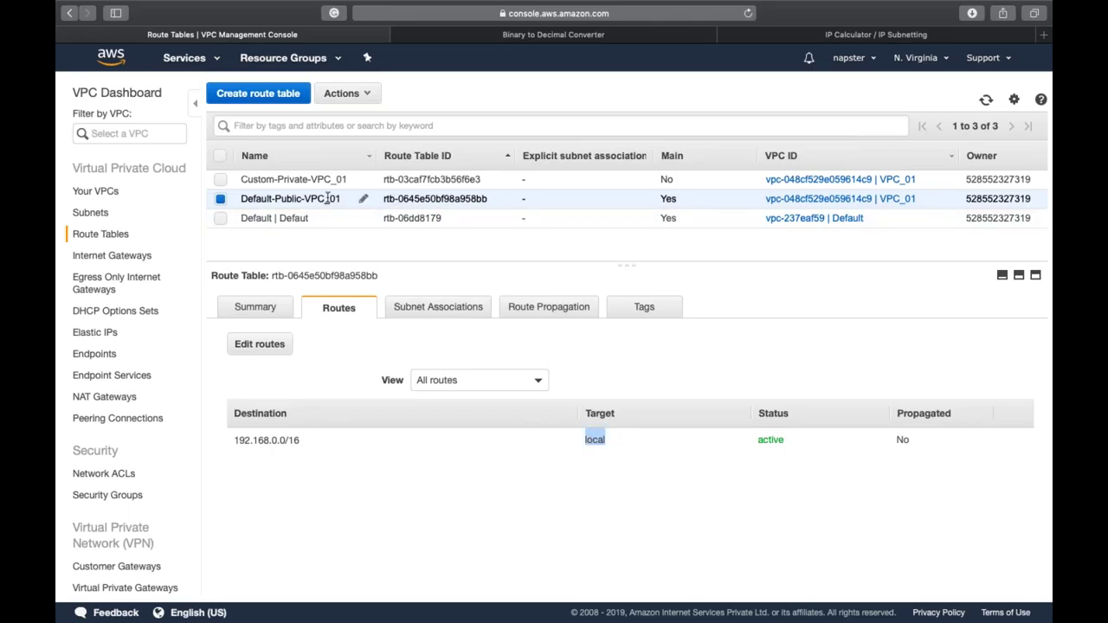
pyautogui.click(487, 179)
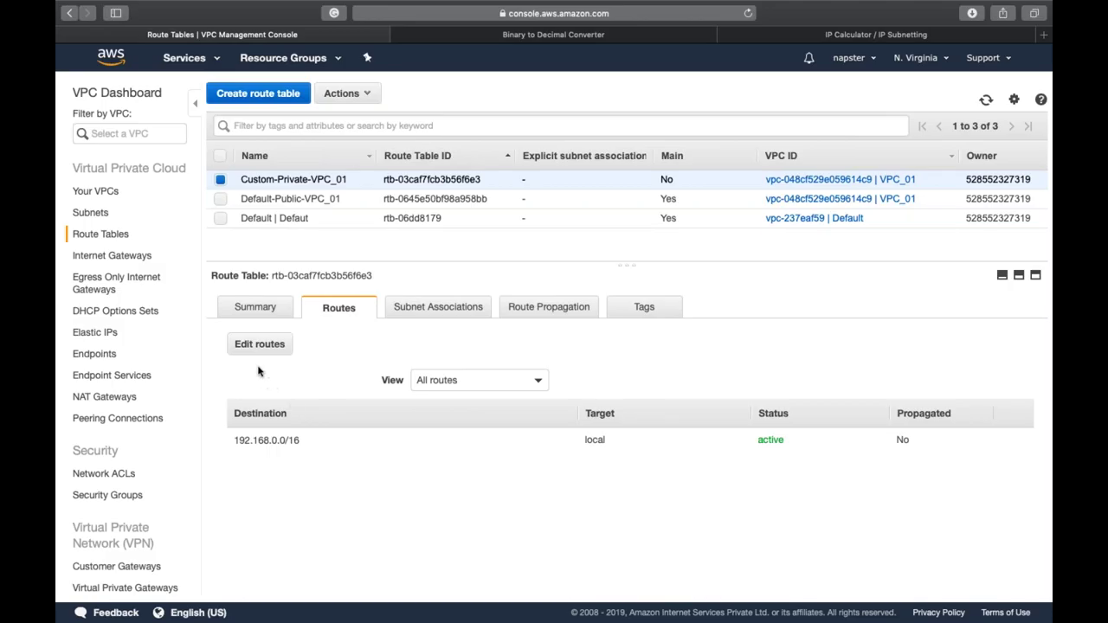
pyautogui.click(232, 353)
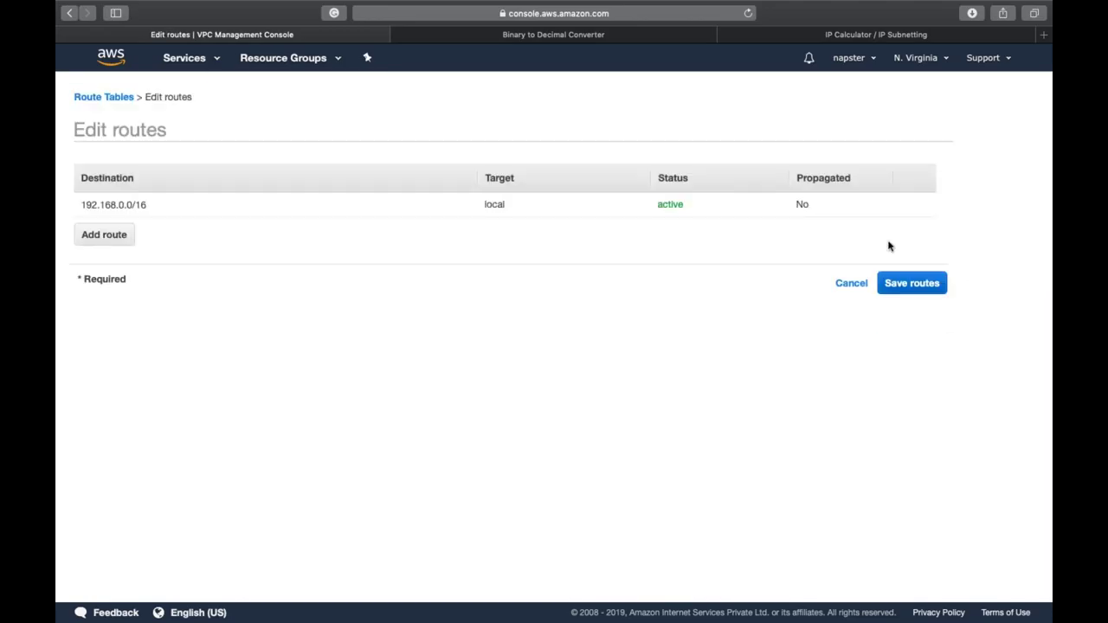
pyautogui.click(855, 283)
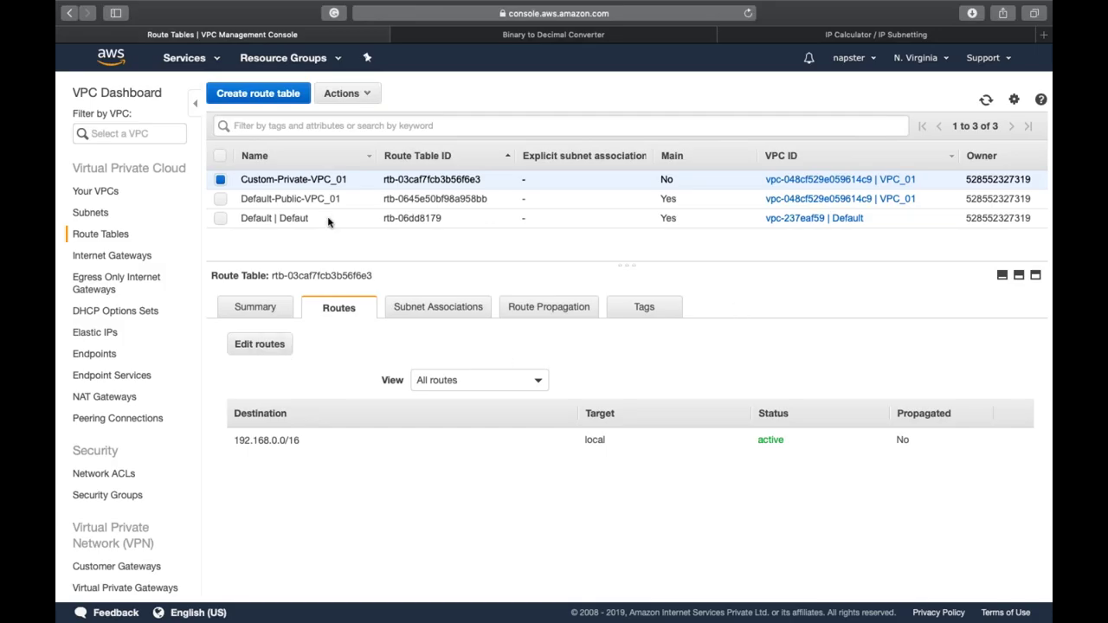
# Add a route with destination 0.0.0.0/0 to the Default-Public-VPC_01 route table
pyautogui.click(438, 199)
pyautogui.click(259, 345)
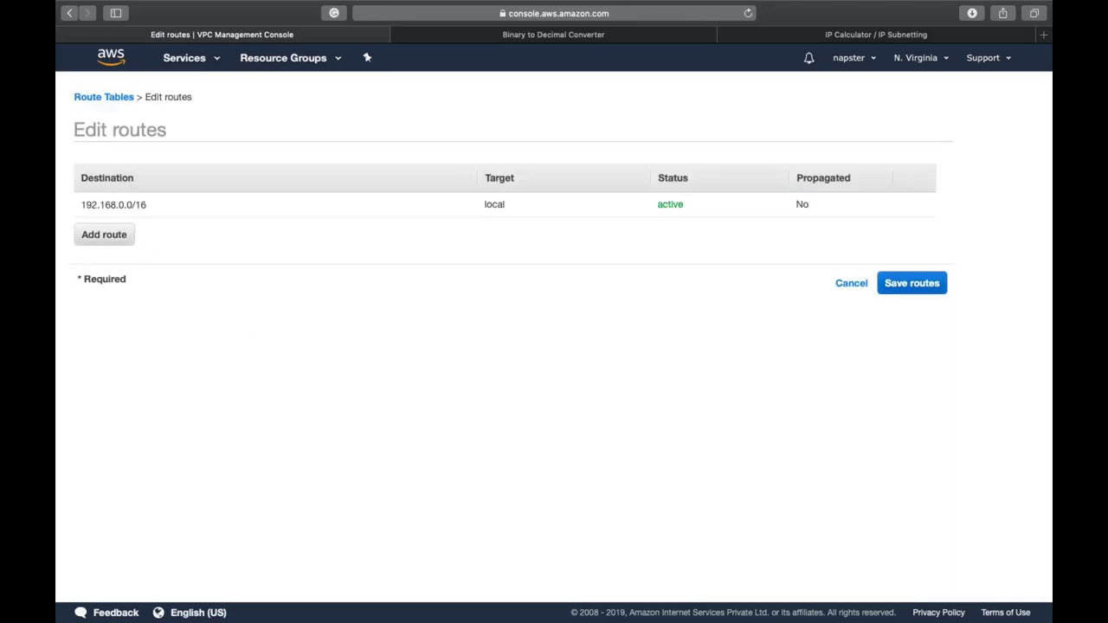
pyautogui.click(121, 235)
pyautogui.click(125, 227)
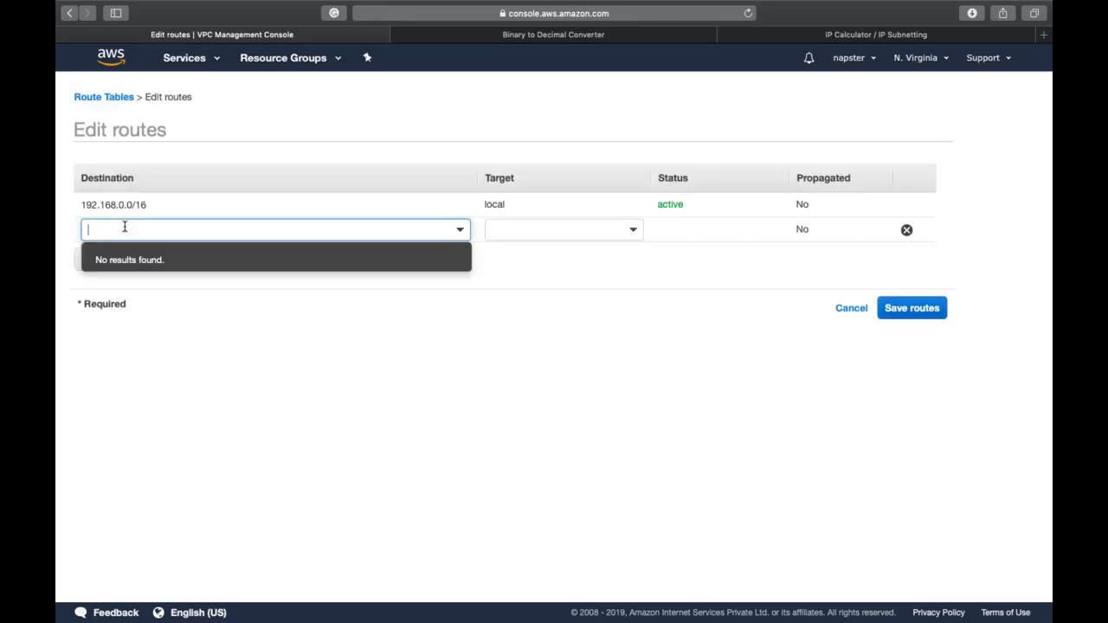
pyautogui.write('0.0.0.0/0')
pyautogui.click(840, 468)
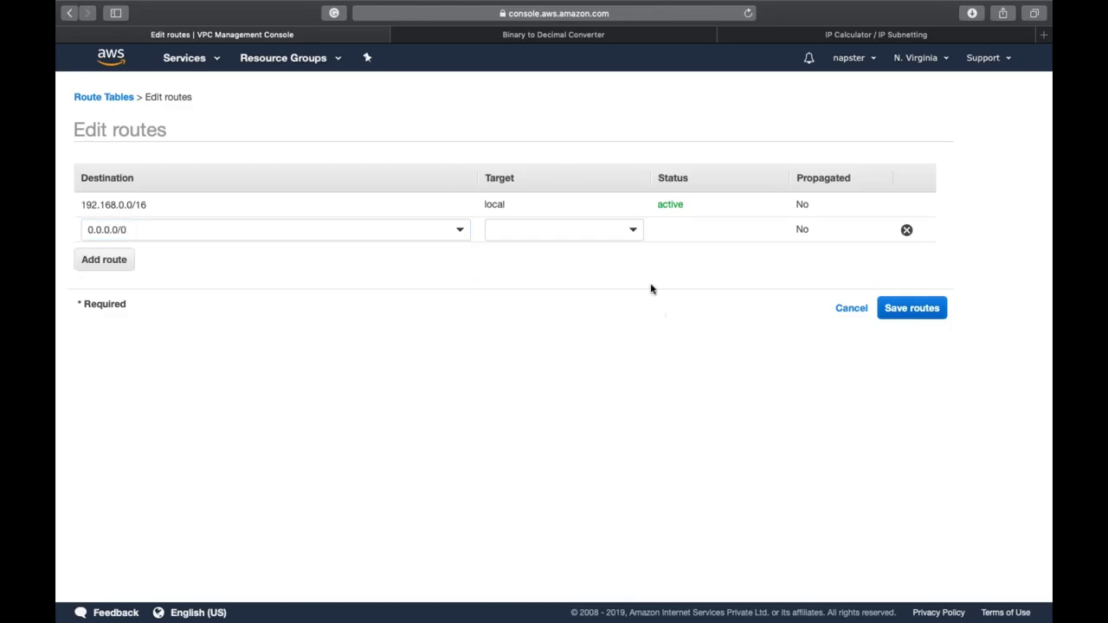
# Set the 0.0.0.0/0 route's target to the internet gateway IGW_01-VPC_01 and save the routes
pyautogui.click(626, 237)
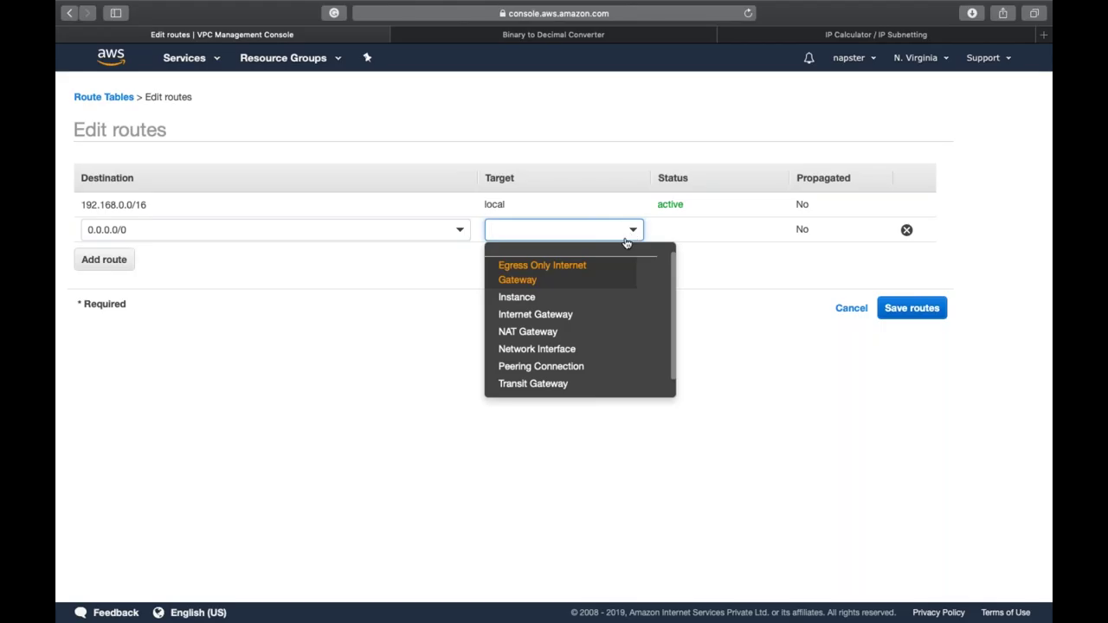
pyautogui.click(527, 315)
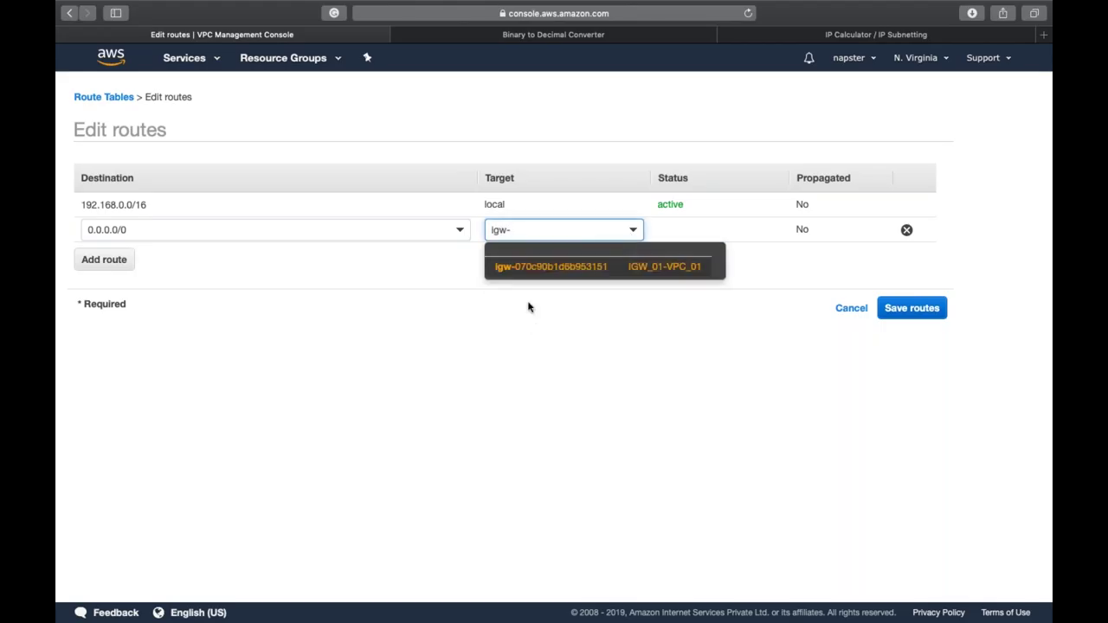
pyautogui.click(558, 269)
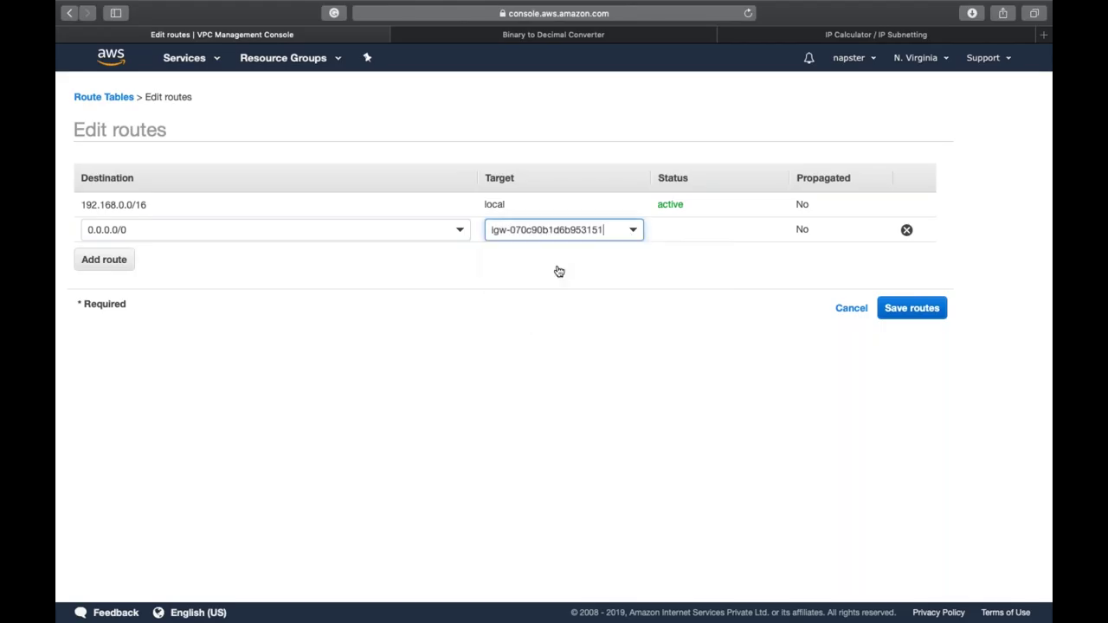
pyautogui.click(918, 314)
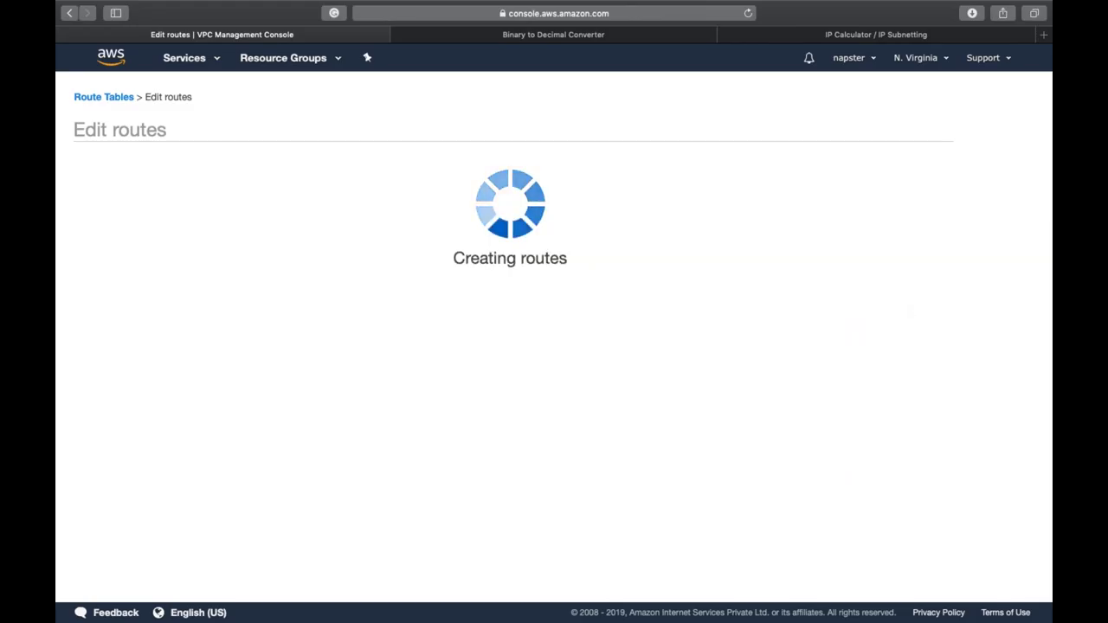
pyautogui.click(716, 217)
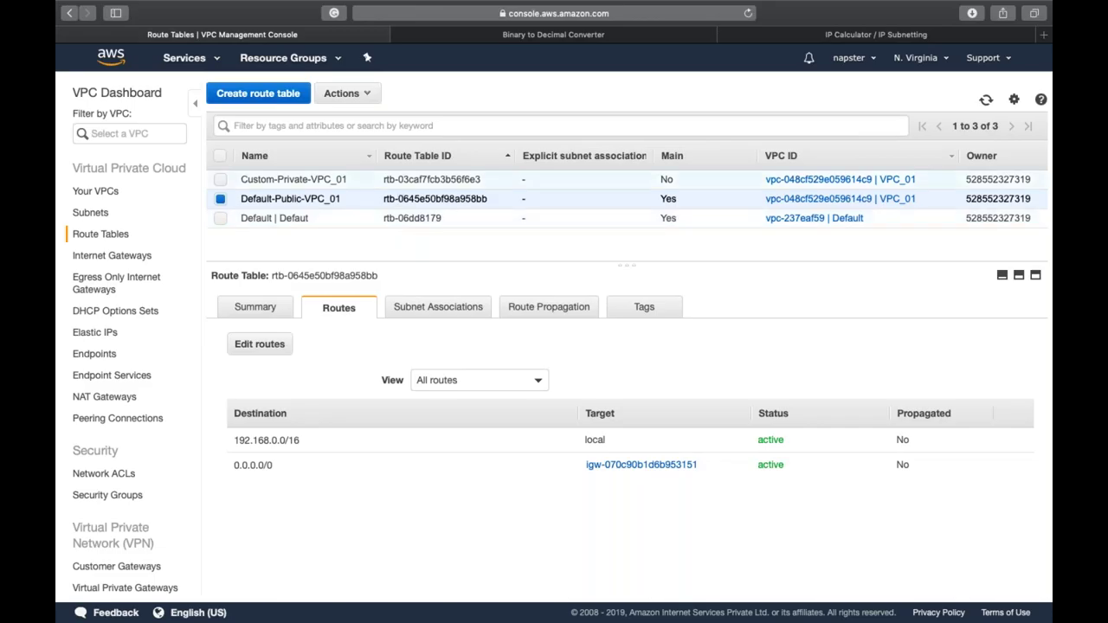
# View the routes of the Custom-Private-VPC_01 route table
pyautogui.click(409, 179)
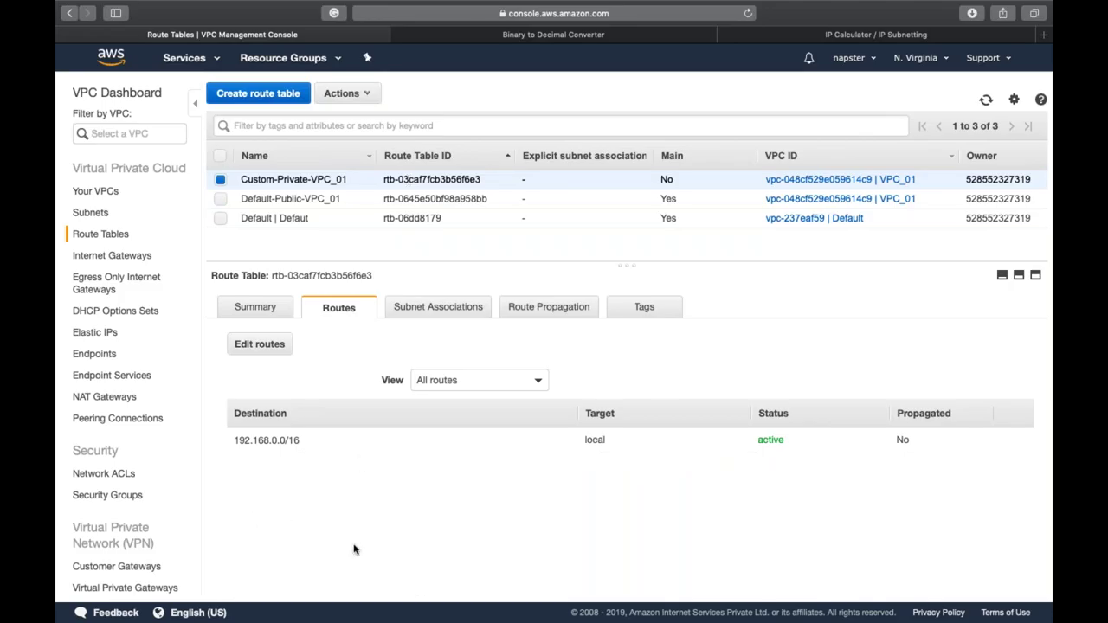
# Associate SUBNET_01 explicitly with the Default-Public-VPC_01 route table and save the association
pyautogui.click(475, 199)
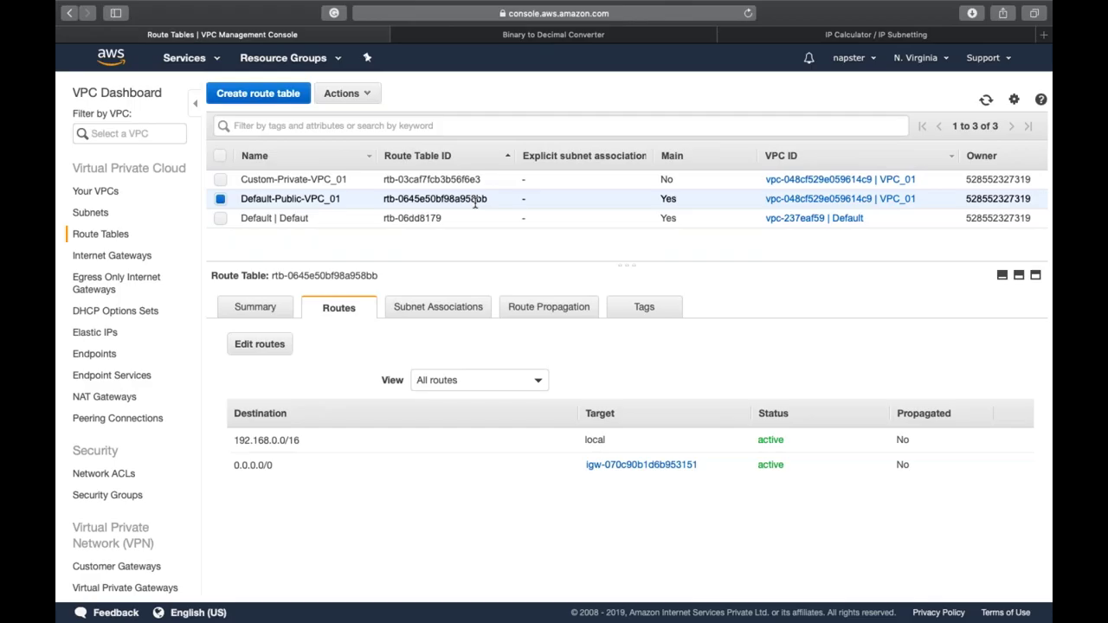
pyautogui.click(416, 310)
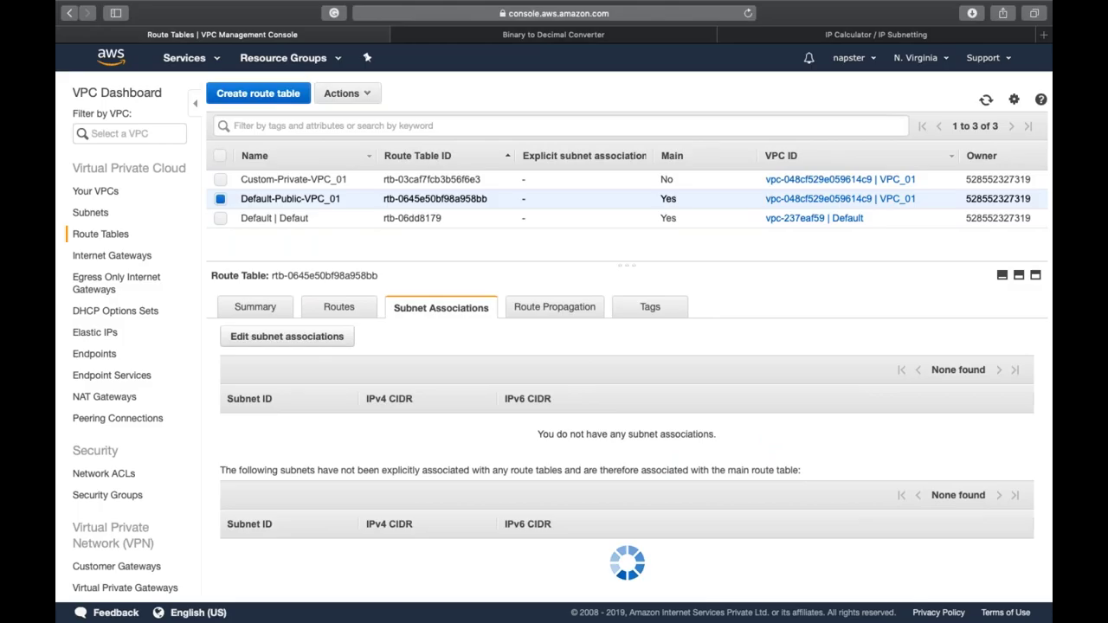
pyautogui.click(334, 340)
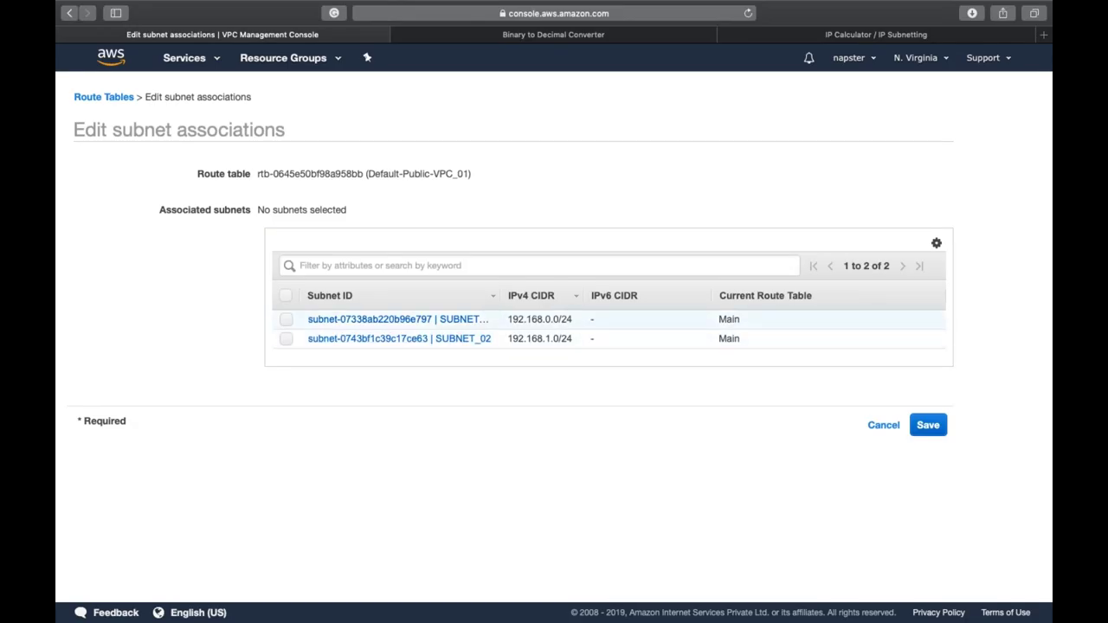
pyautogui.moveTo(499, 296); pyautogui.dragTo(566, 295)
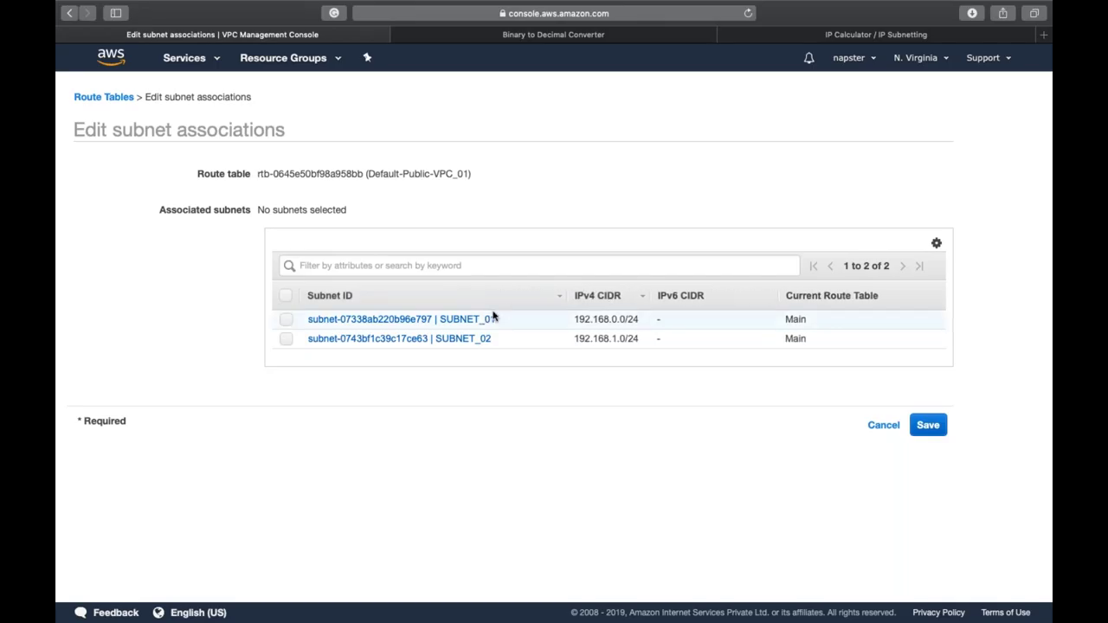
pyautogui.click(287, 320)
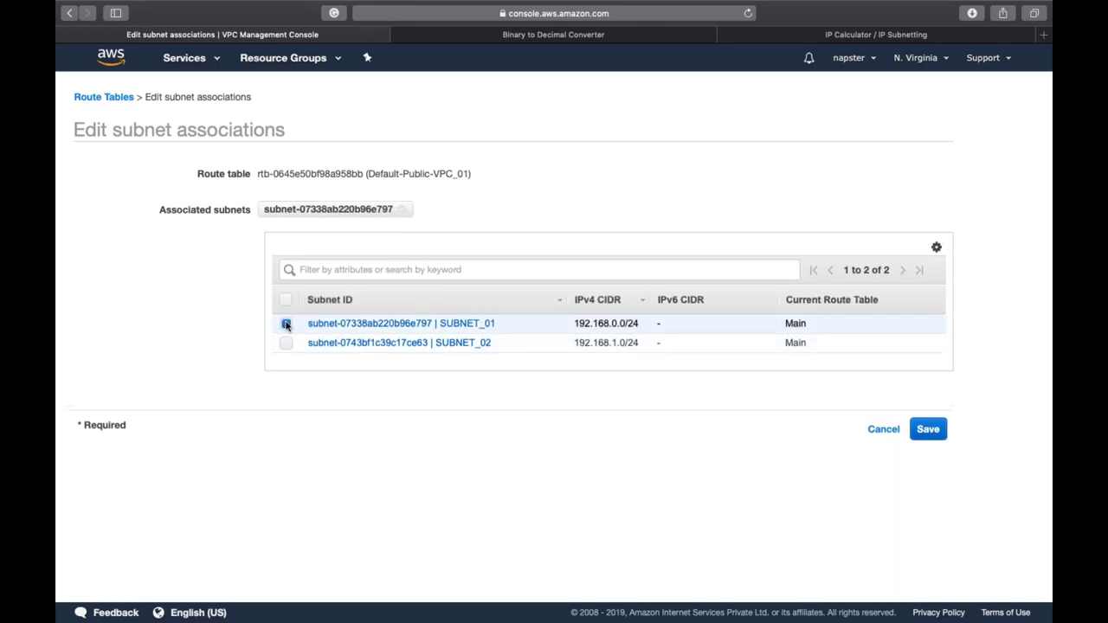
pyautogui.click(928, 429)
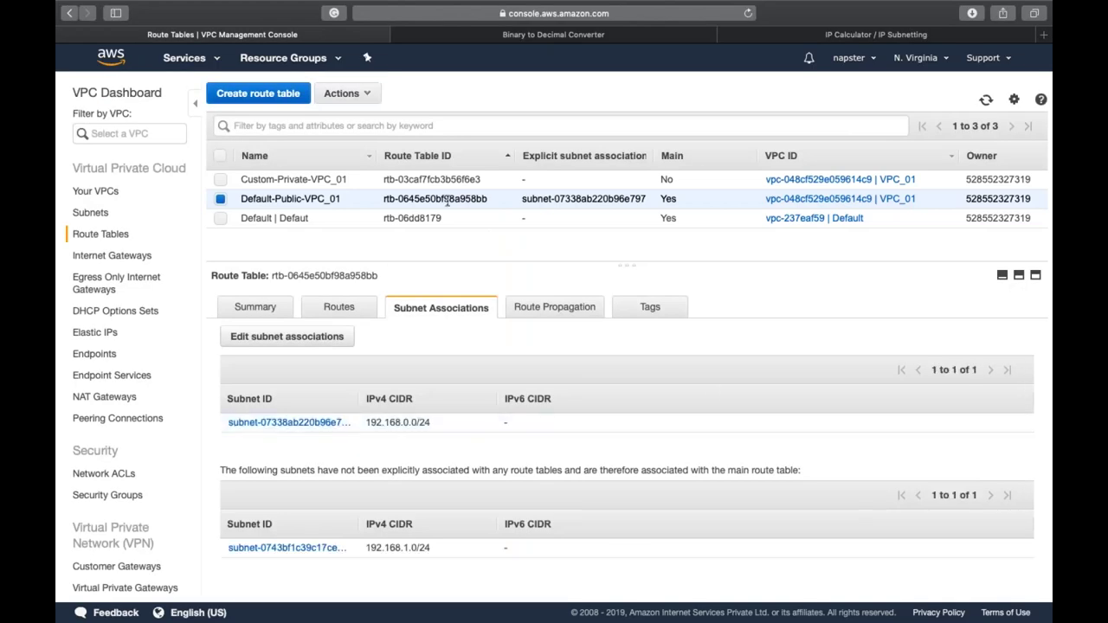
# Associate SUBNET_02 explicitly with the Custom-Private-VPC_01 route table and save the association
pyautogui.click(303, 179)
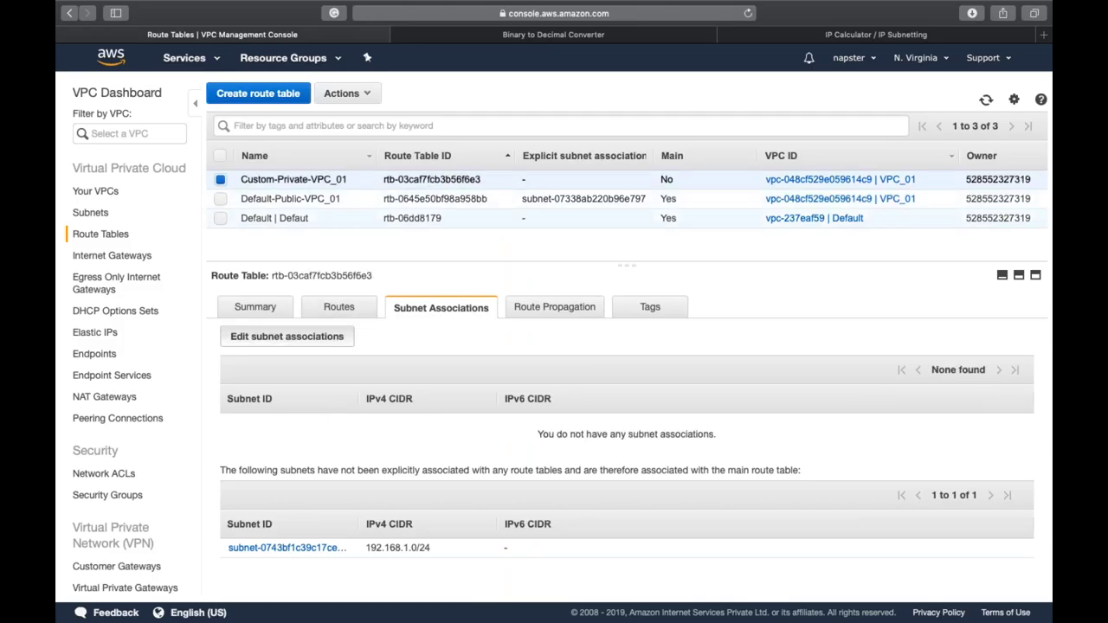
pyautogui.click(286, 336)
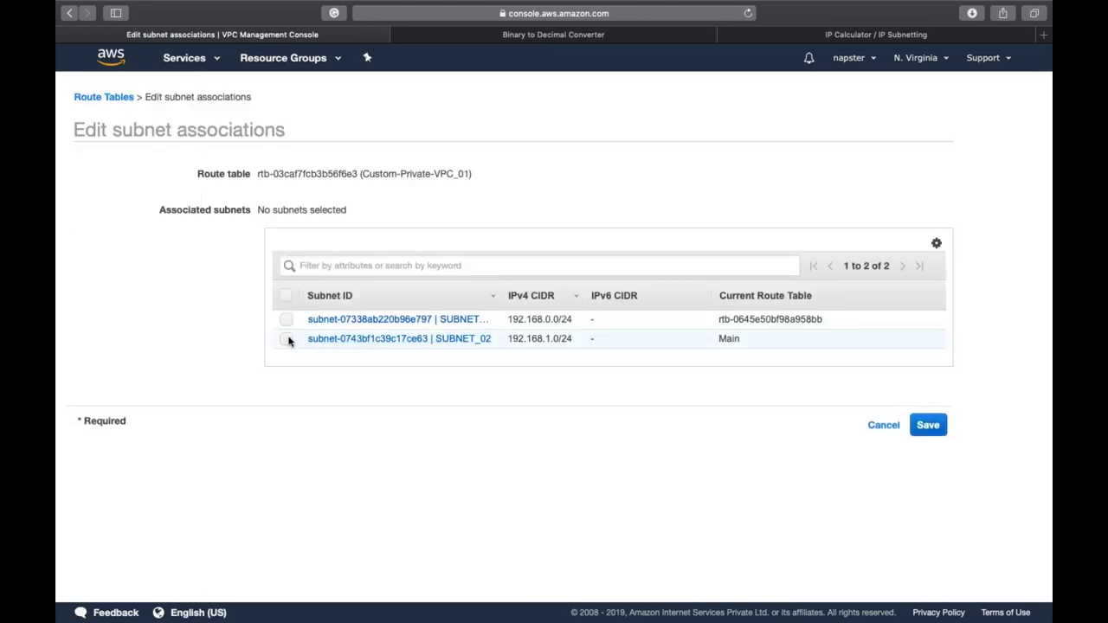
pyautogui.click(287, 338)
pyautogui.click(929, 430)
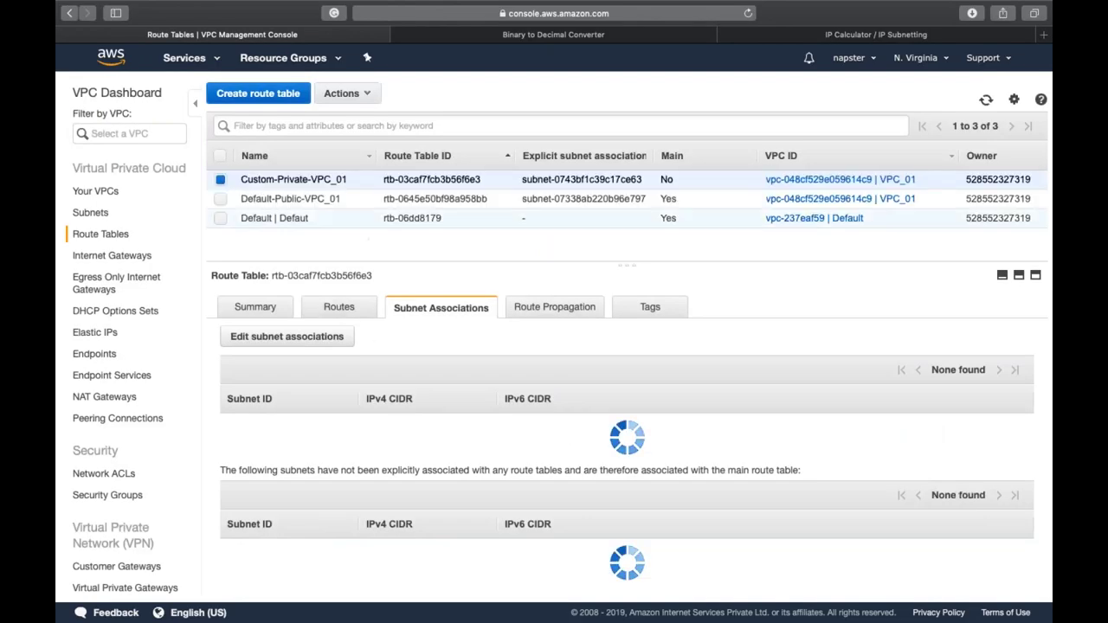
# Review the routes and subnet associations of the Default-Public-VPC_01 and Custom-Private-VPC_01 route tables
pyautogui.click(485, 198)
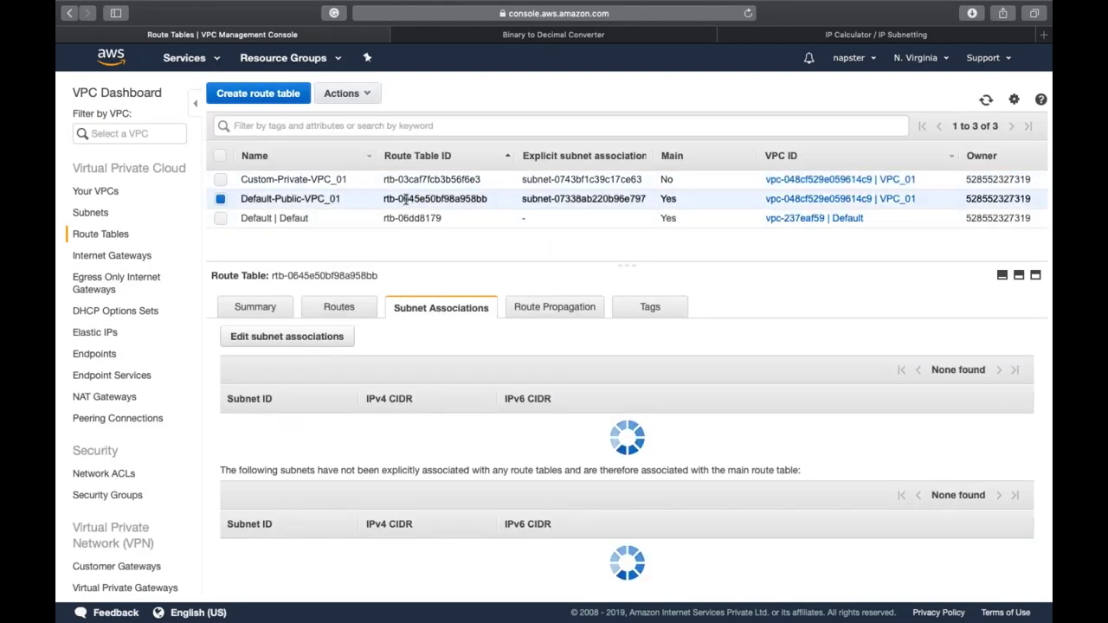
pyautogui.click(341, 305)
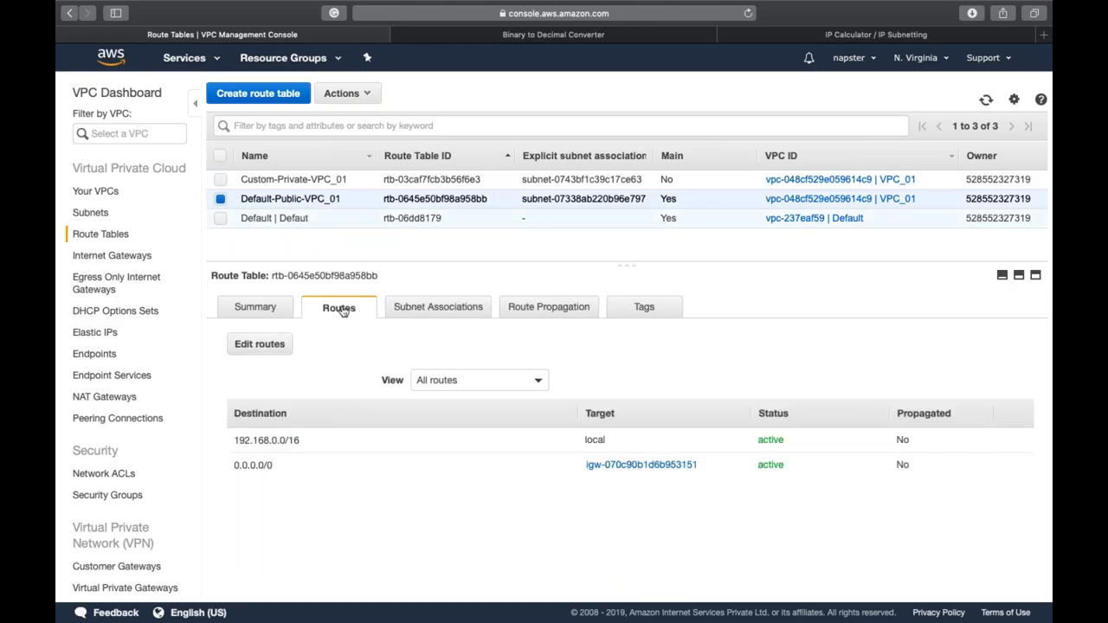
pyautogui.click(414, 317)
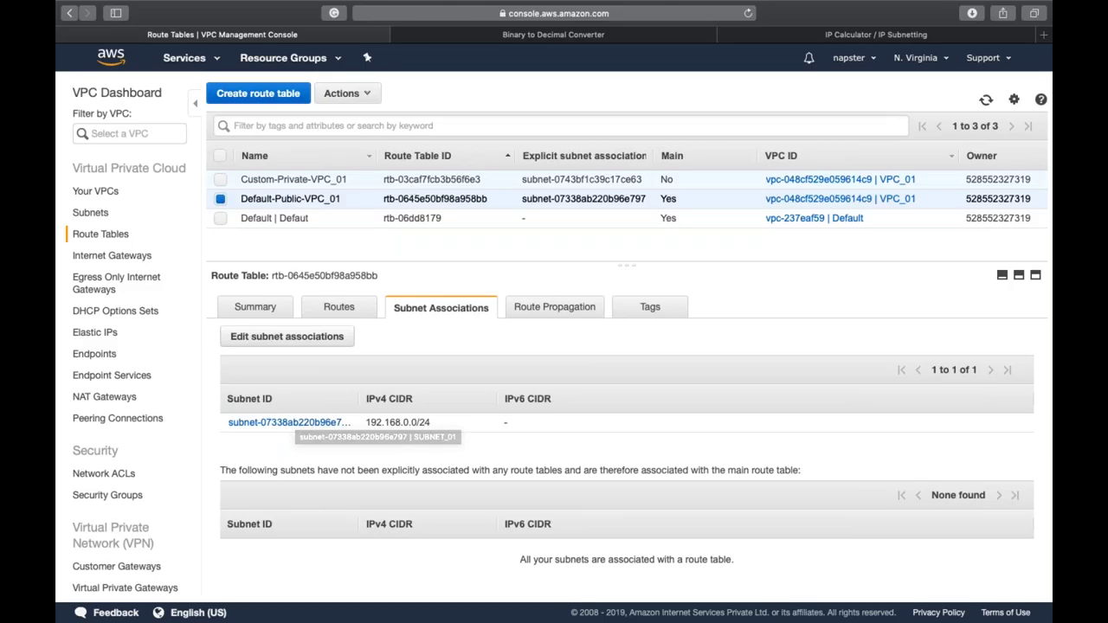
pyautogui.click(293, 179)
pyautogui.click(338, 307)
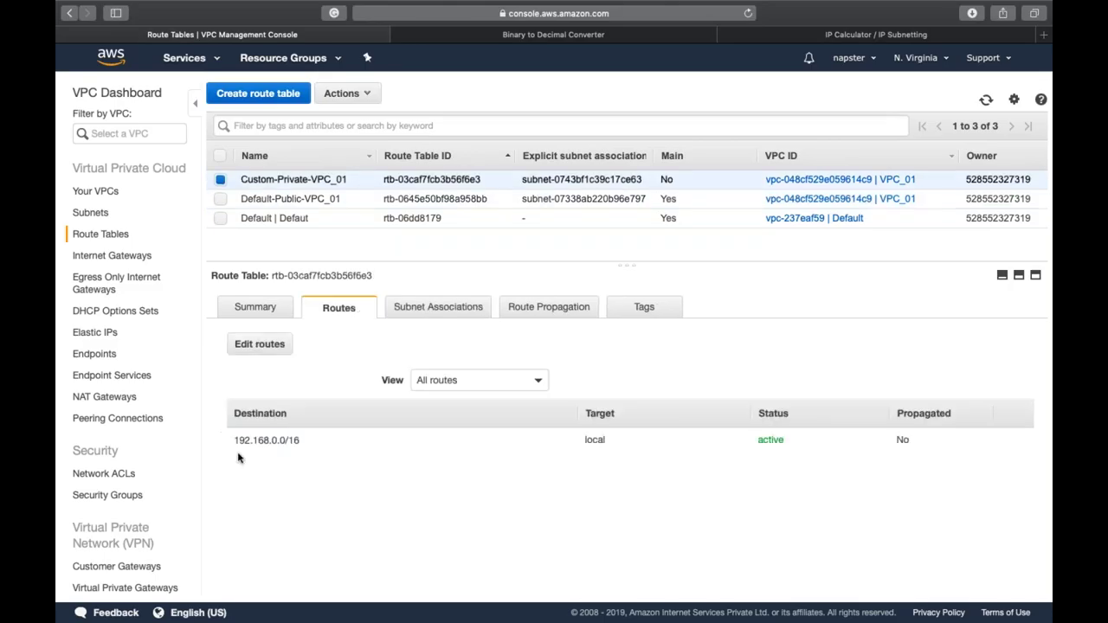
pyautogui.click(439, 317)
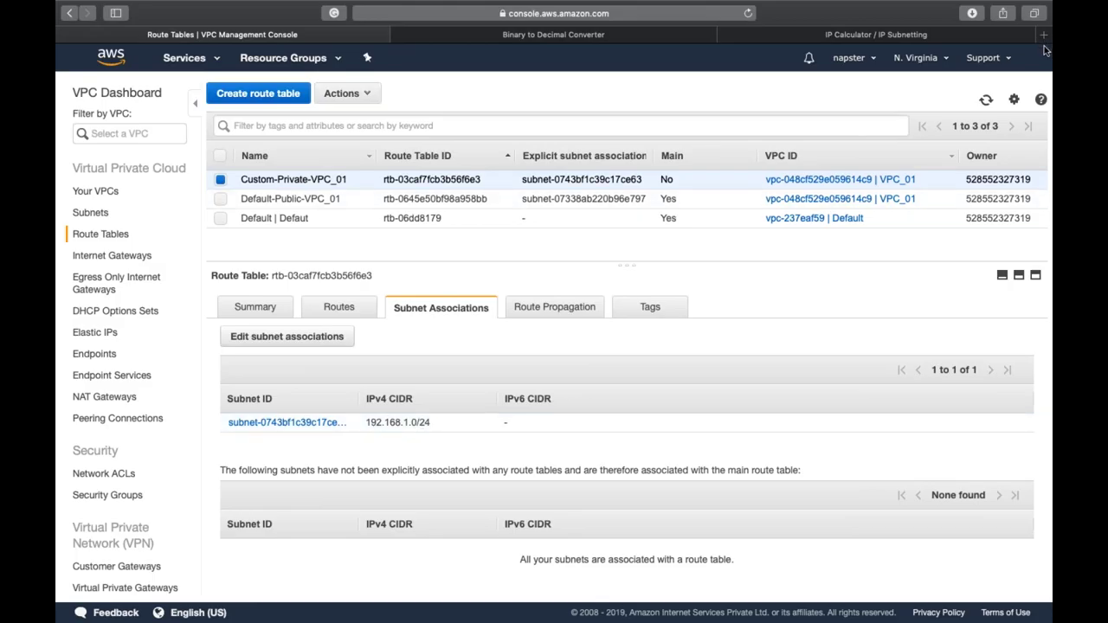
# Switch to Word and add the lines "Public RT - IGW = Subnet to which public" and "Private RT – subnet to which private" below the existing notes
pyautogui.click(650, 390)
pyautogui.click(363, 315)
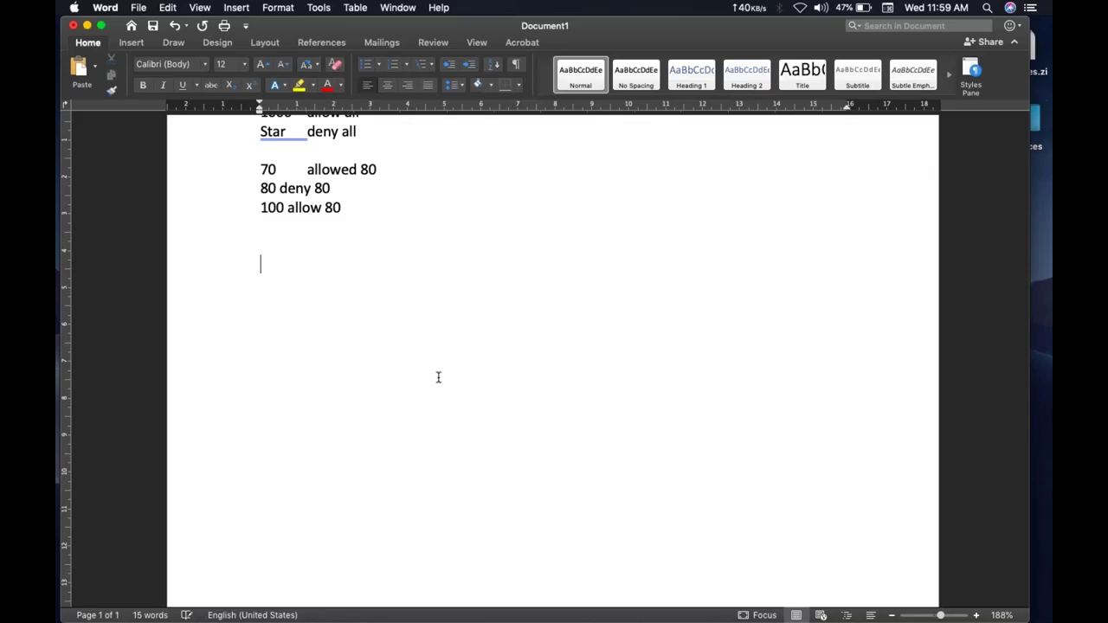
pyautogui.write('Public RT  Private RT -')
pyautogui.press('Up')
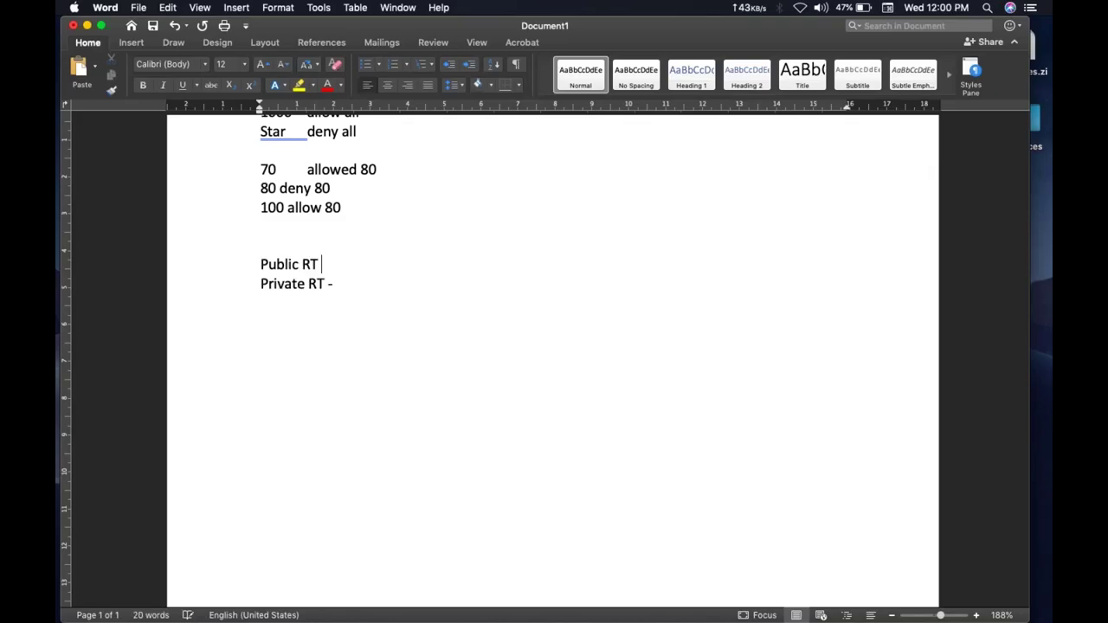
pyautogui.write('- IGW = Subnet')
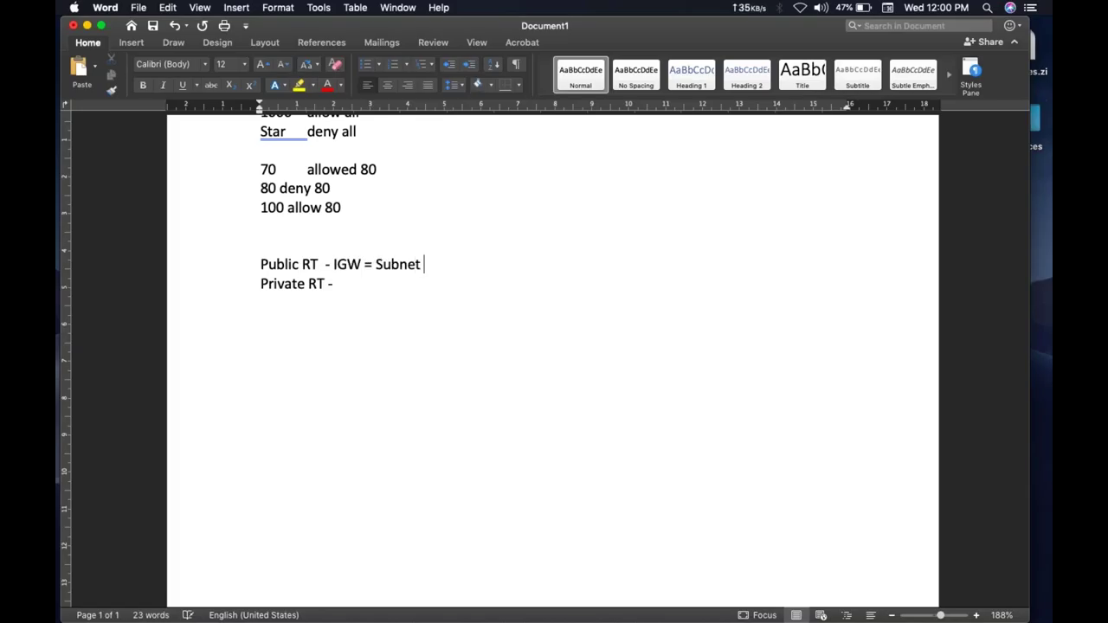
pyautogui.write(' to which ')
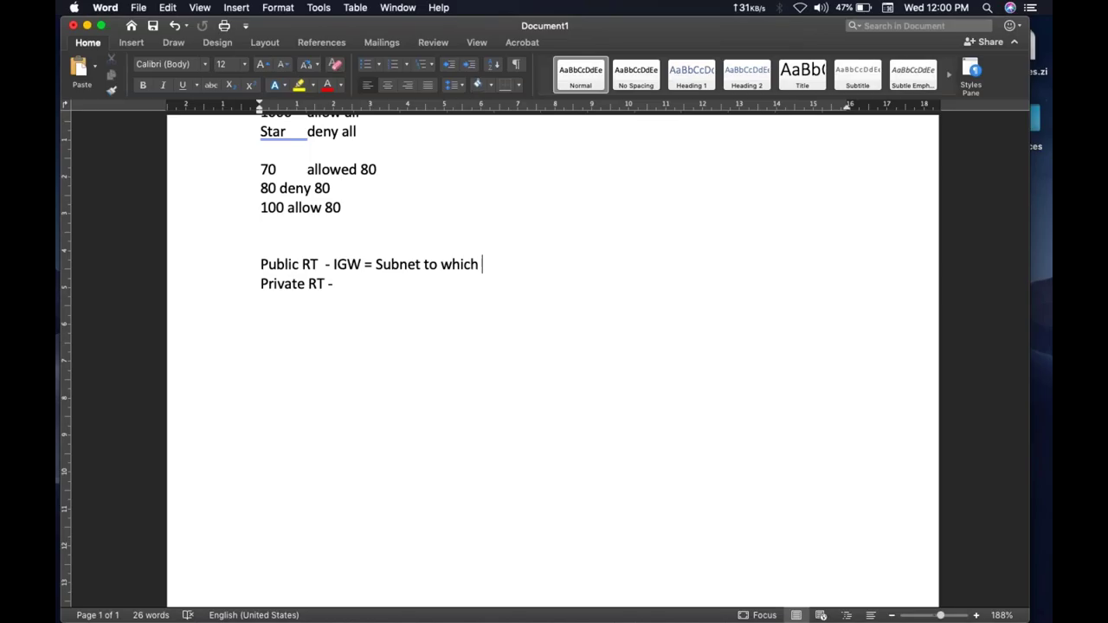
pyautogui.write('public')
pyautogui.click(337, 284)
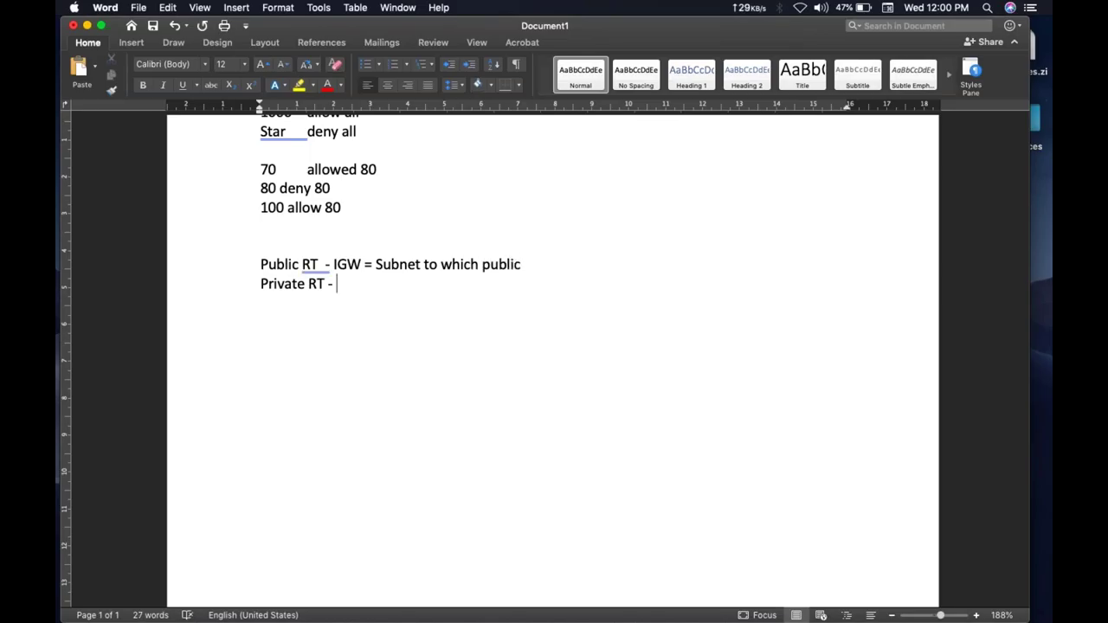
pyautogui.write('subnet to which private')
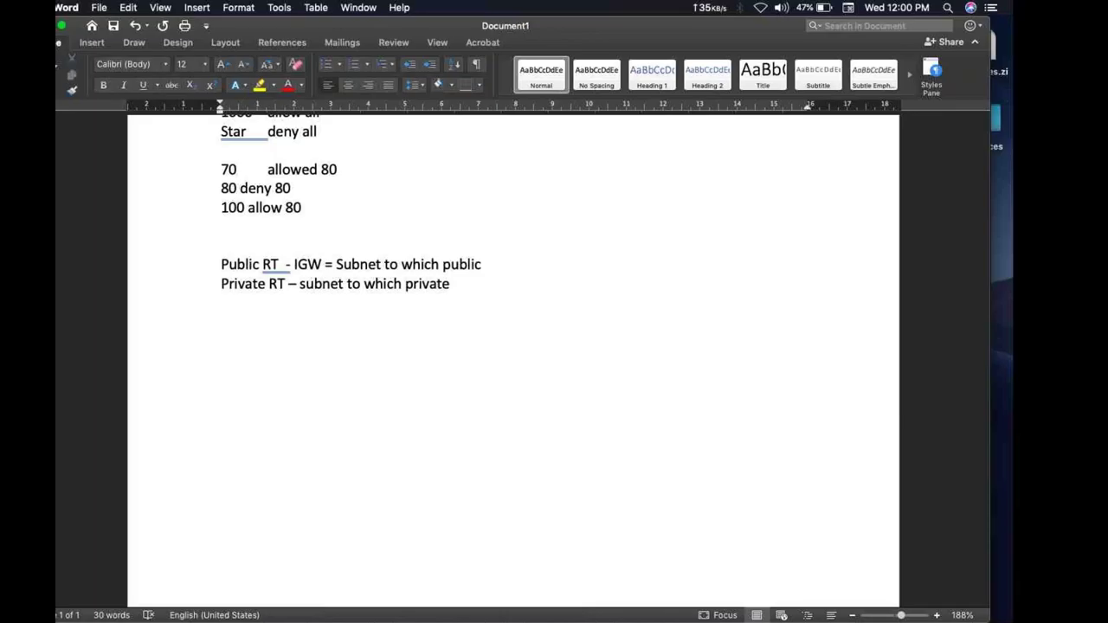
# Return to the AWS console and check which route tables SUBNET_01 and SUBNET_02 use
pyautogui.hotkey('ctrl', 'Right')
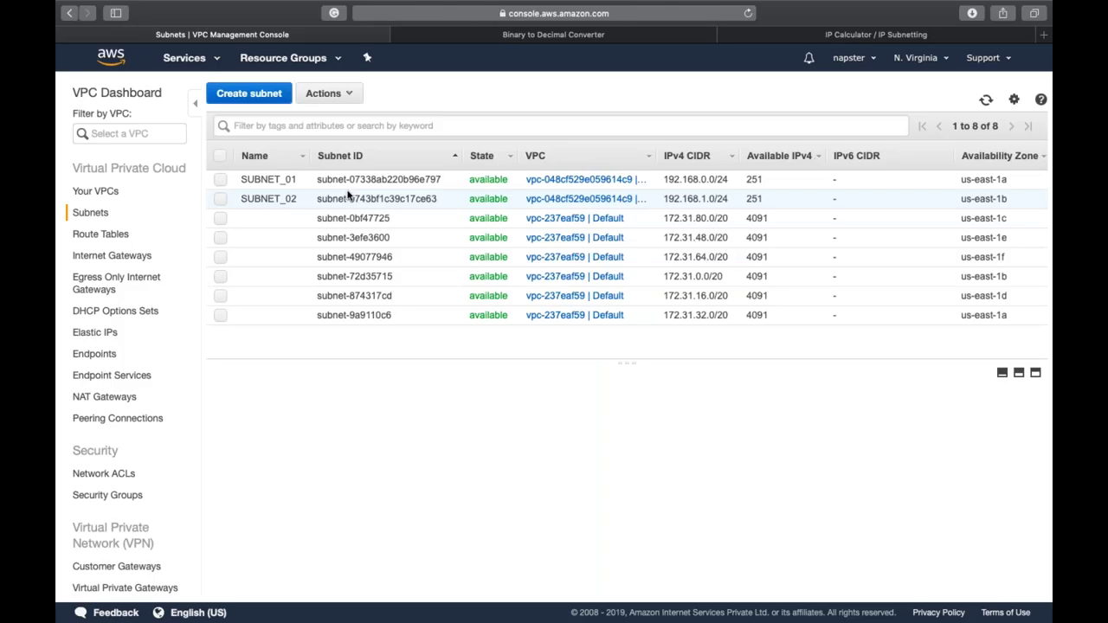
pyautogui.click(349, 186)
pyautogui.click(421, 407)
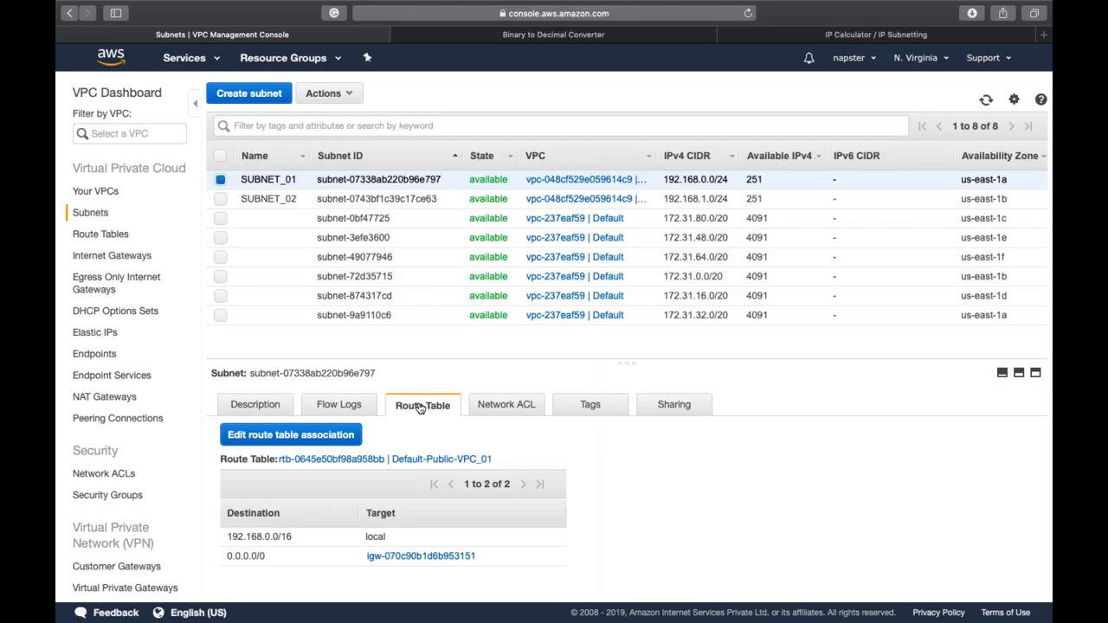
pyautogui.click(391, 200)
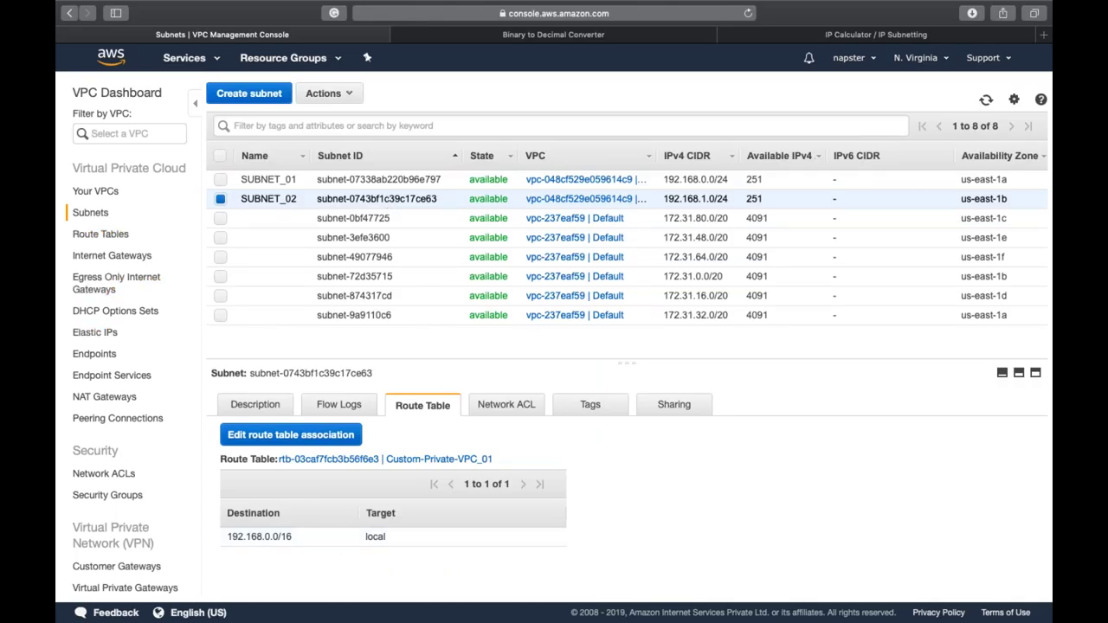
# Open the EC2 service in a separate browser tab and switch to it
pyautogui.click(198, 68)
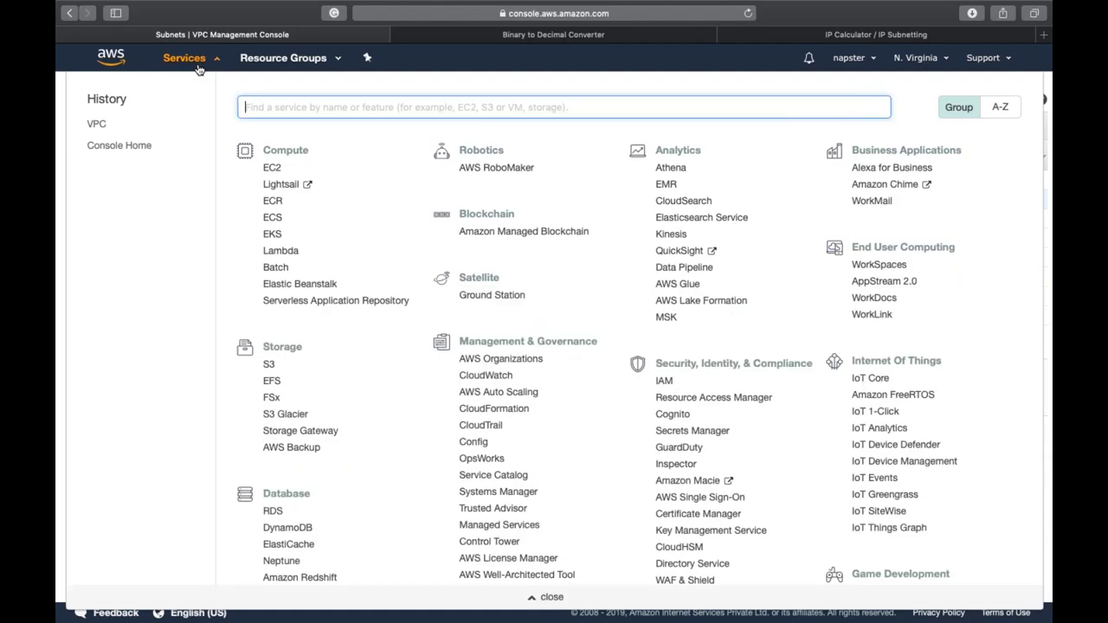
pyautogui.keyDown('super'); pyautogui.click(272, 168); pyautogui.keyUp('super')
pyautogui.click(401, 36)
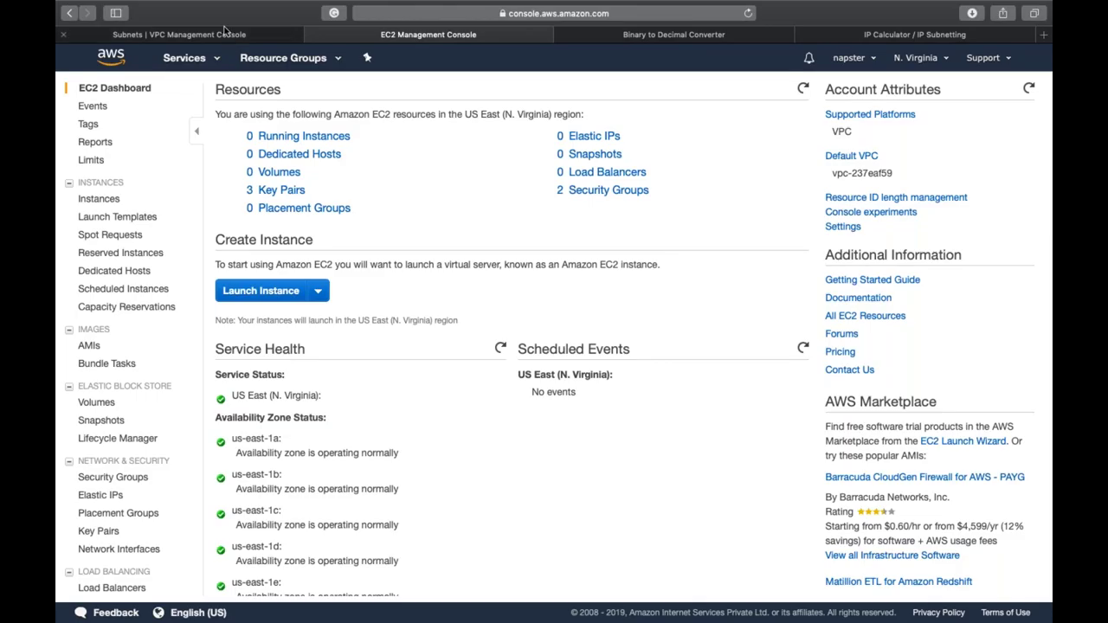
# Back in the VPC console, inspect the main setting and routes of Default-Public-VPC_01, plus the routes and subnet associations of Custom-Private-VPC_01
pyautogui.click(223, 33)
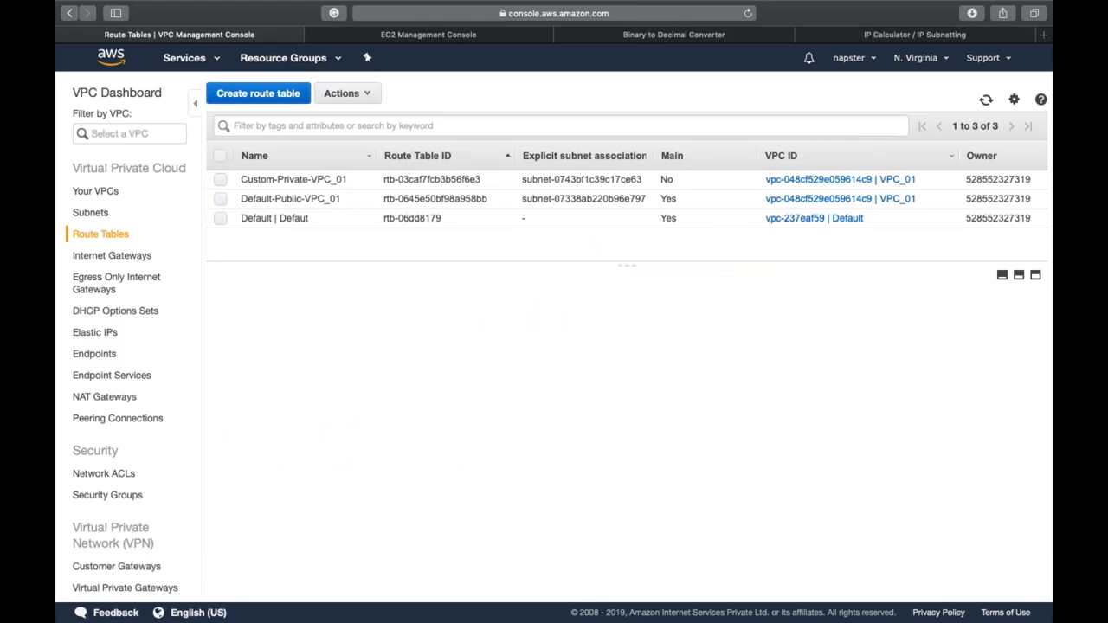
pyautogui.doubleClick(669, 198)
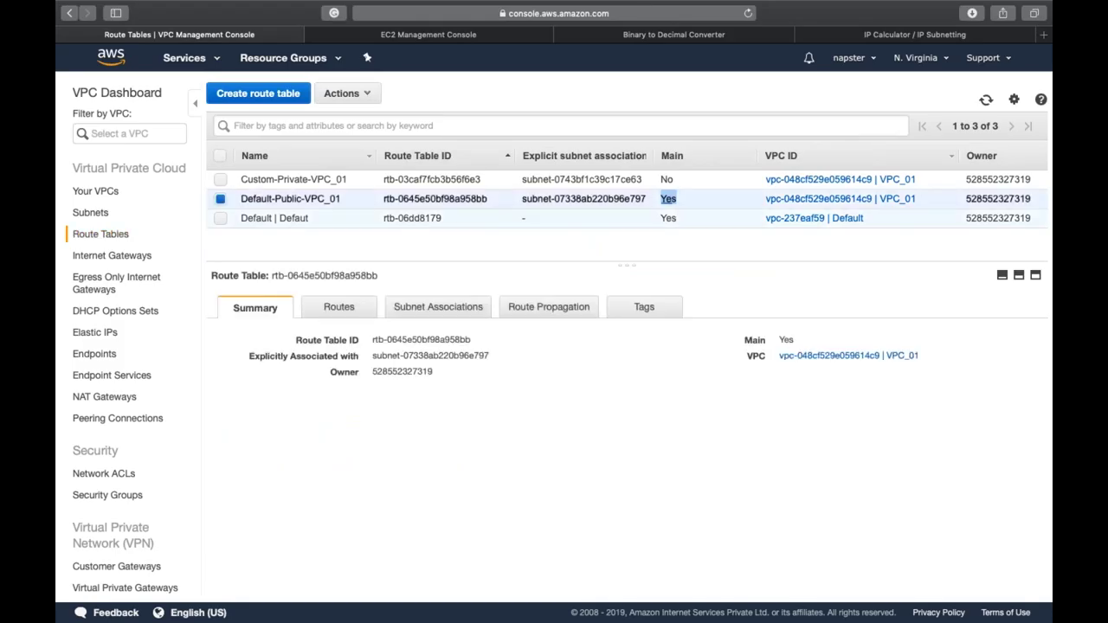
pyautogui.click(338, 307)
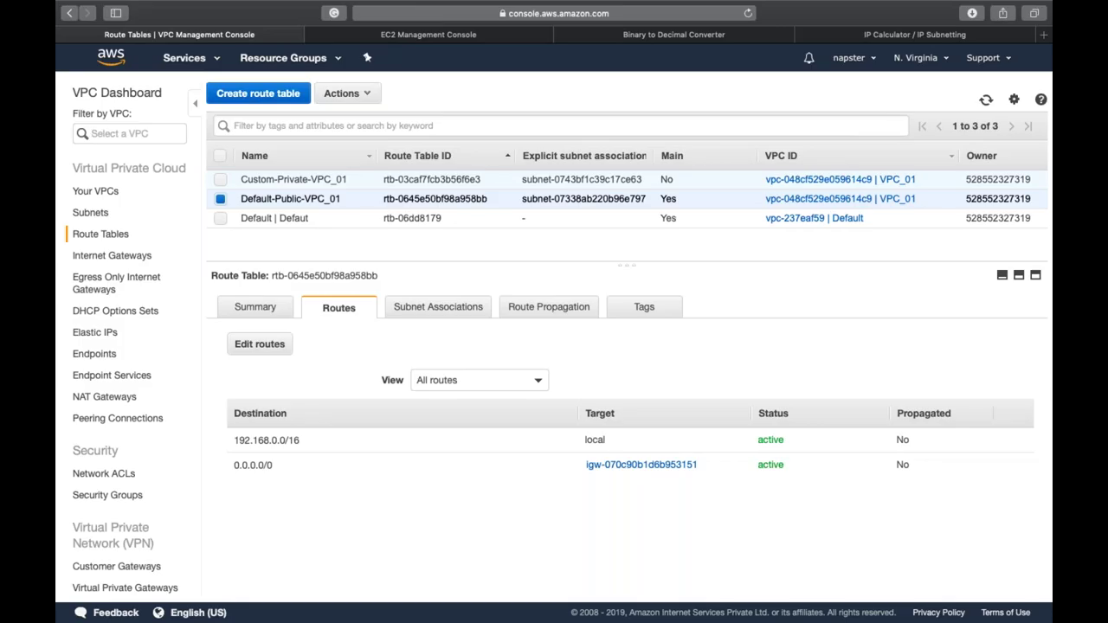
pyautogui.click(589, 179)
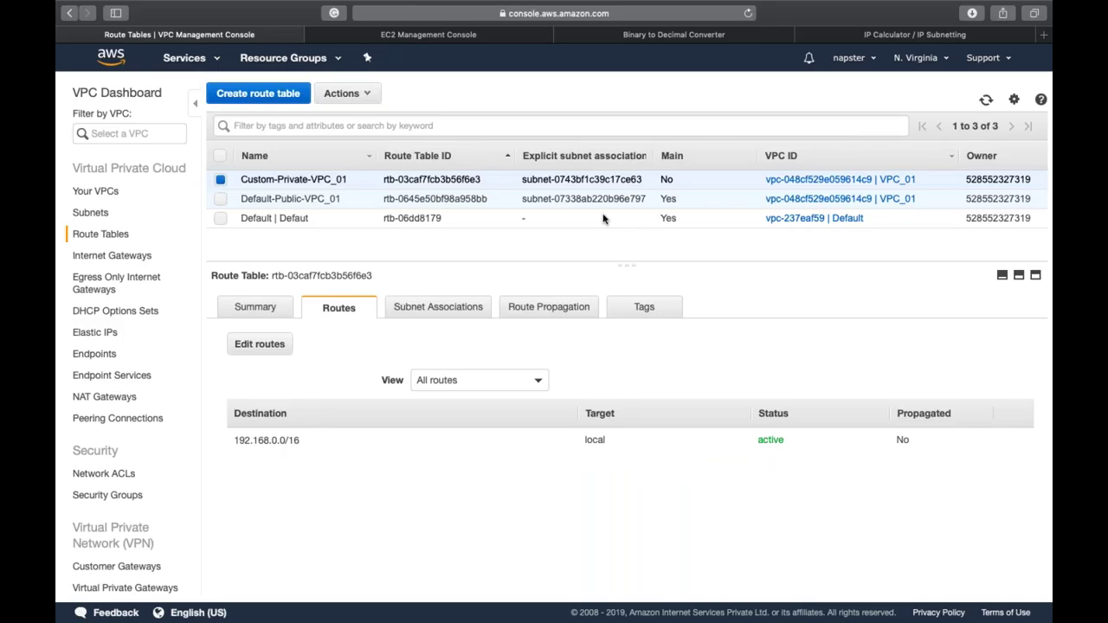
pyautogui.click(415, 307)
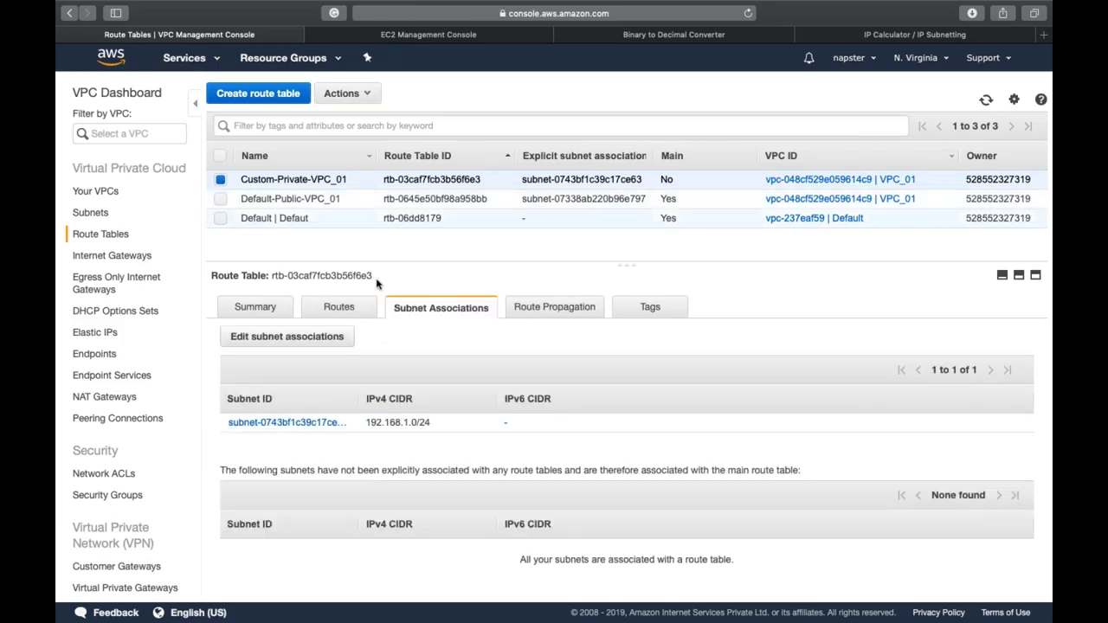
# Return to the EC2 console and start launching a t2.micro instance, proceeding to its instance details
pyautogui.click(473, 35)
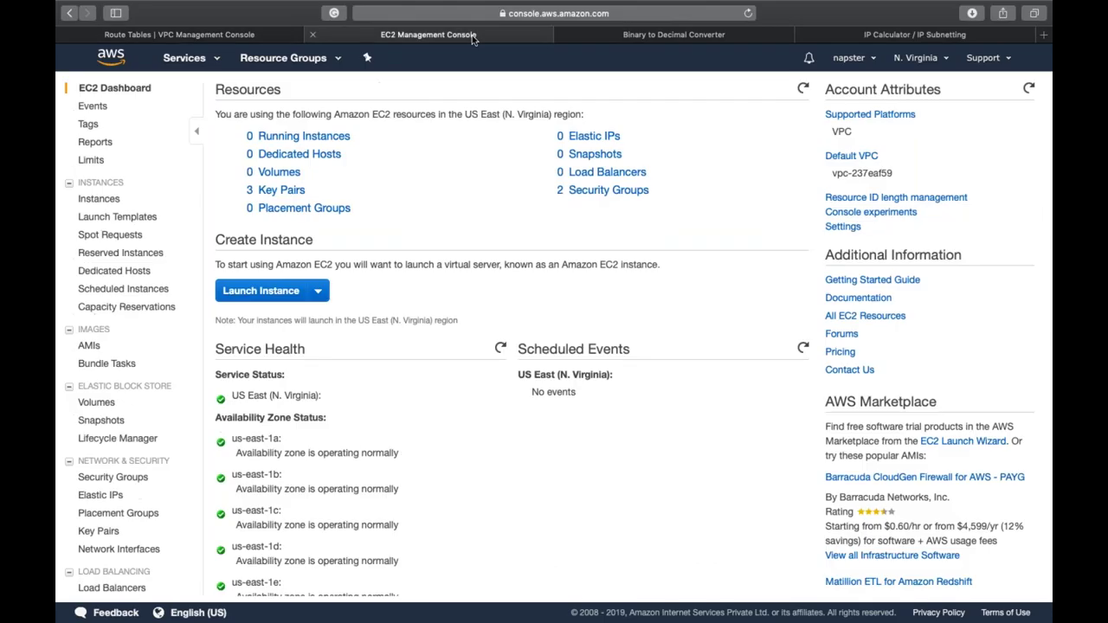
pyautogui.click(268, 295)
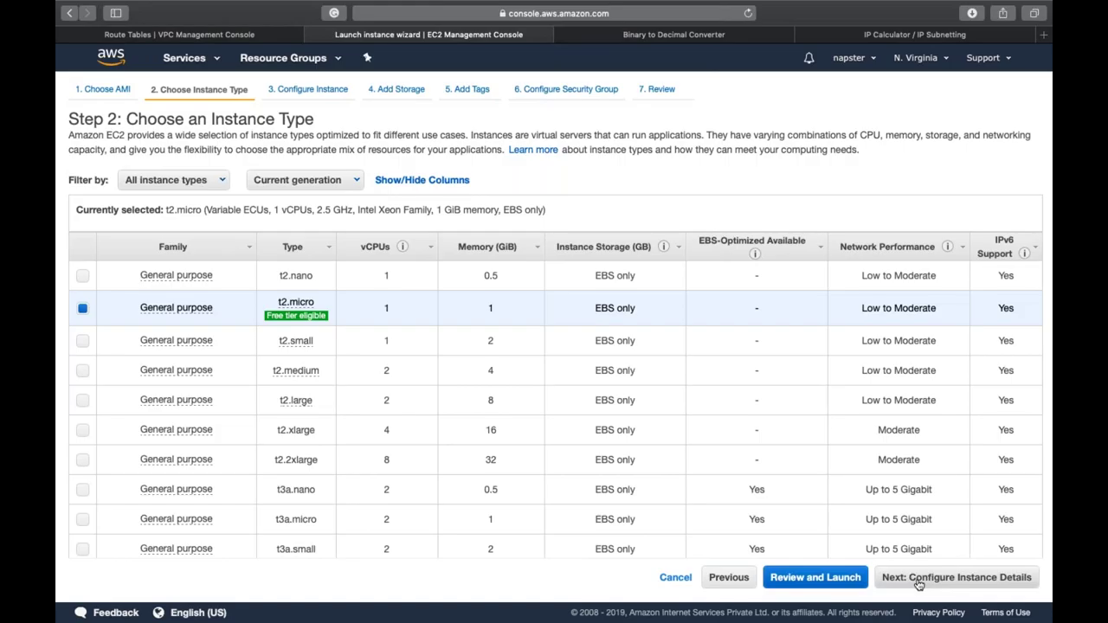
pyautogui.click(920, 586)
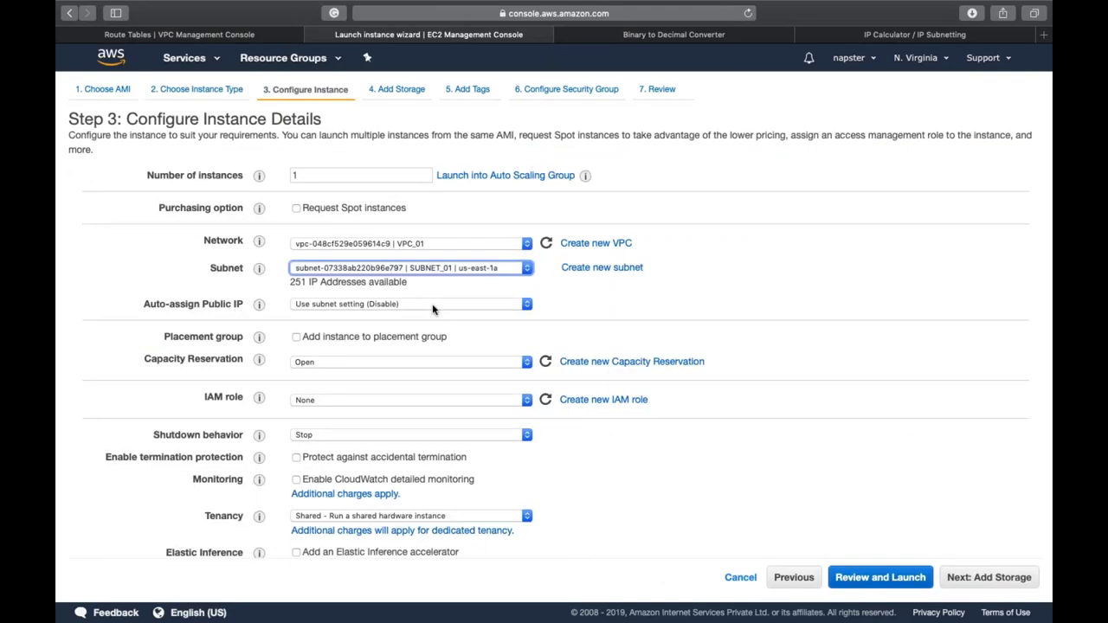
# Configure the instance for VPC_01 and SUBNET_01 with auto-assign public IP set to Enable, and continue to the storage settings
pyautogui.click(433, 305)
pyautogui.click(433, 322)
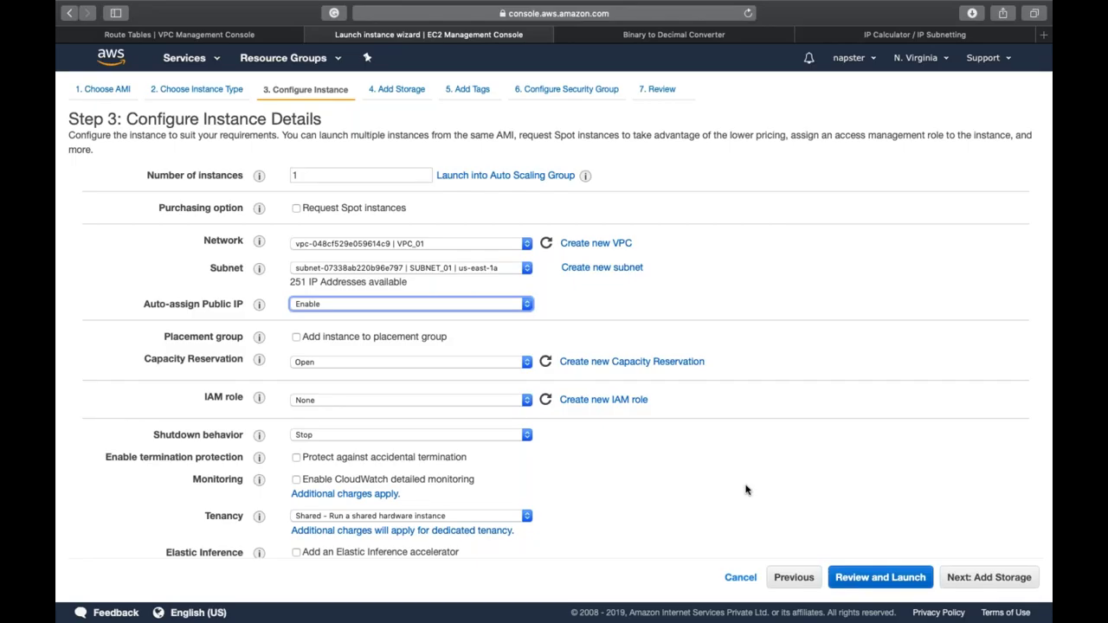
pyautogui.click(989, 577)
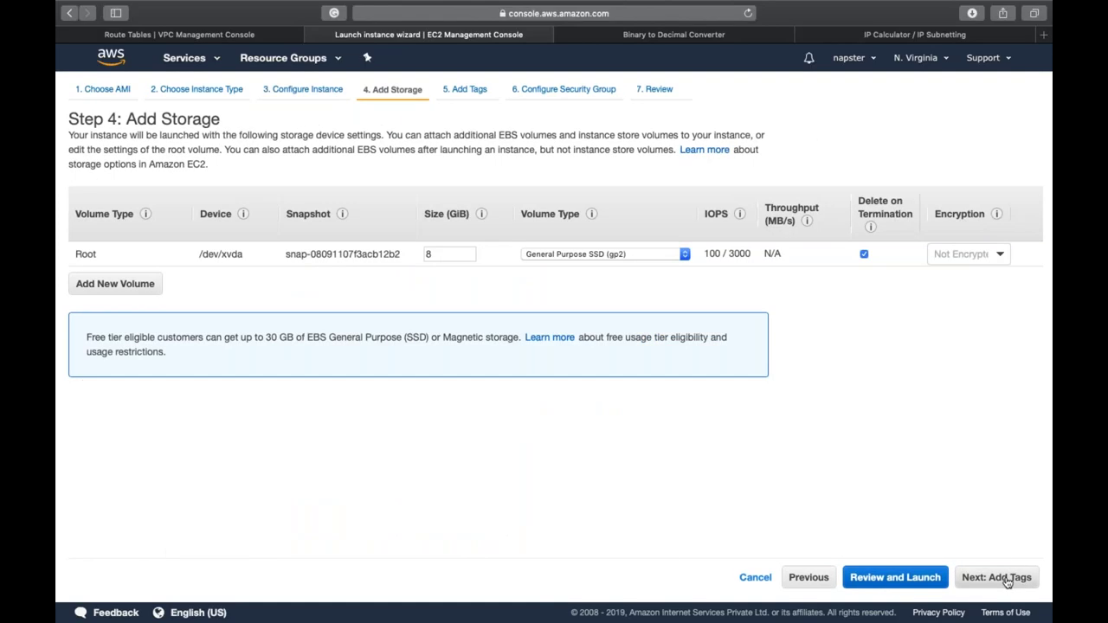
# Continue past the storage settings and add an HTTP rule alongside SSH in the new security group PublicSG
pyautogui.click(996, 578)
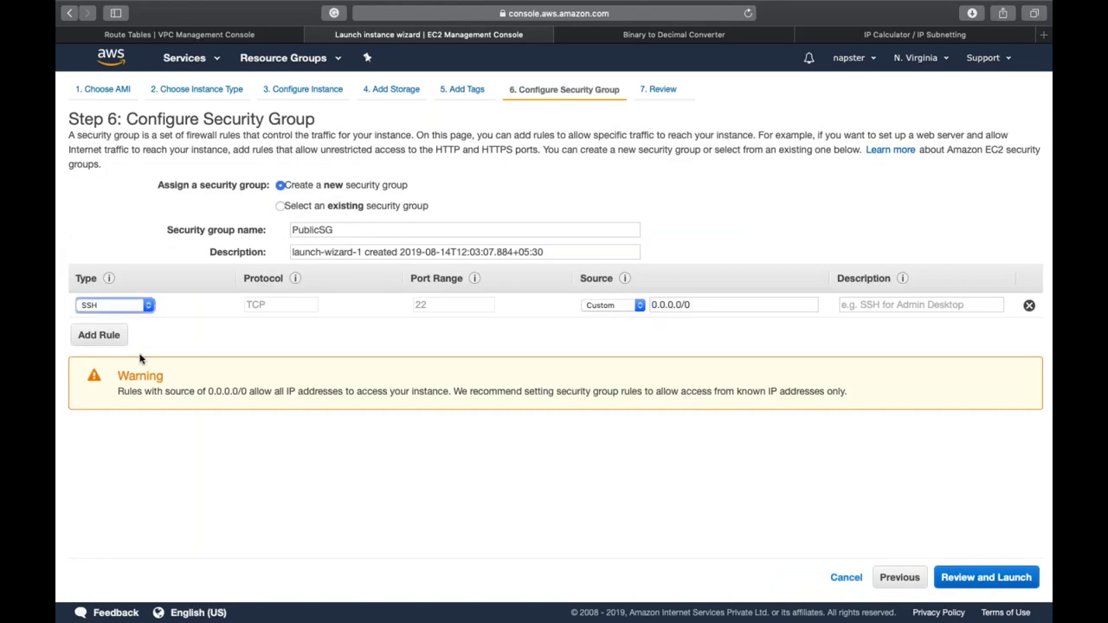
pyautogui.click(99, 336)
pyautogui.press('h')
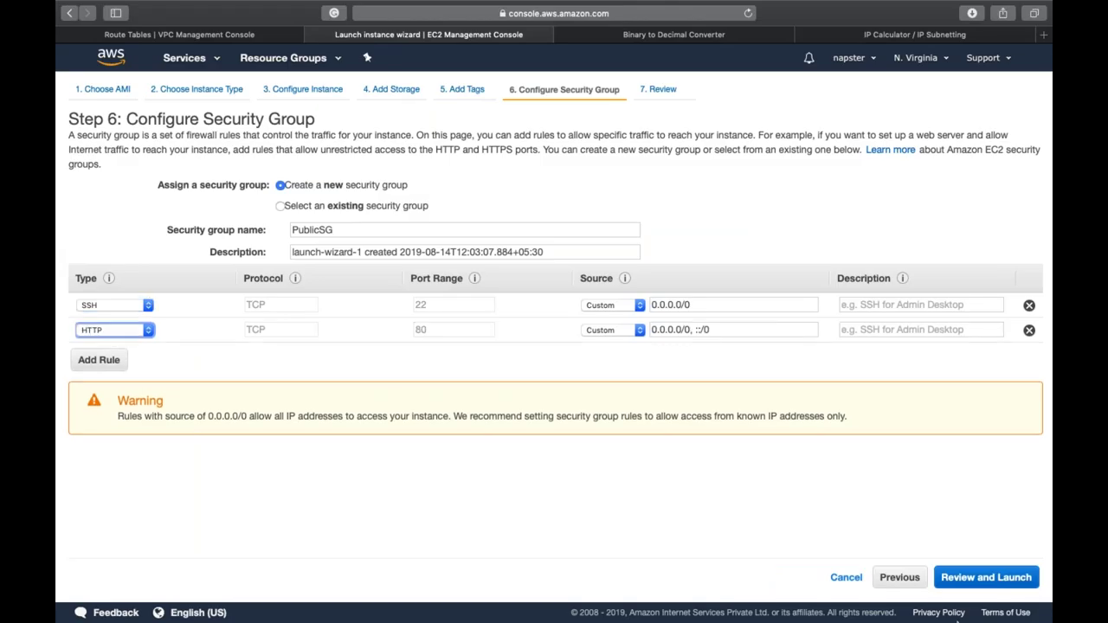
# Proceed to the launch review and launch the public instance with the existing key pair ISELKeyPair
pyautogui.click(1000, 578)
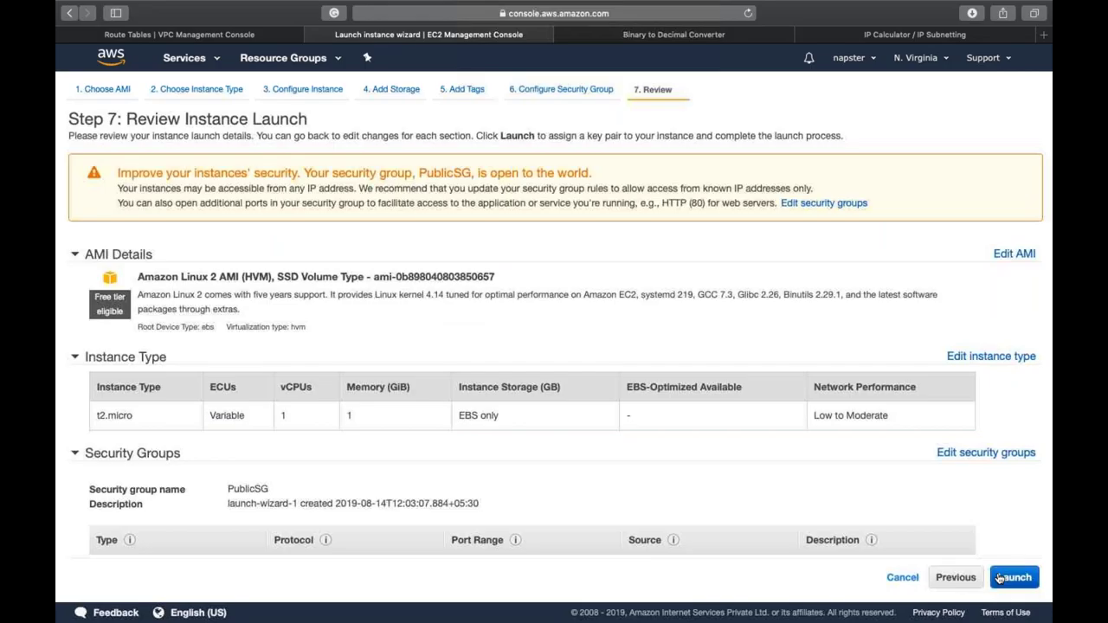
pyautogui.click(1001, 578)
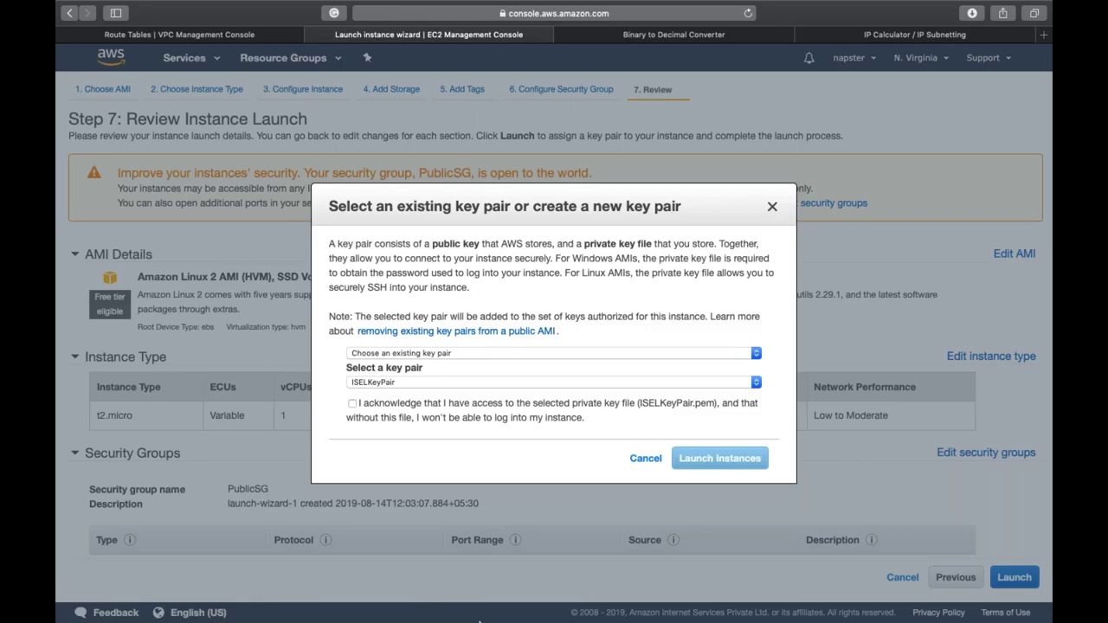
pyautogui.hotkey('ctrl', 'Left')
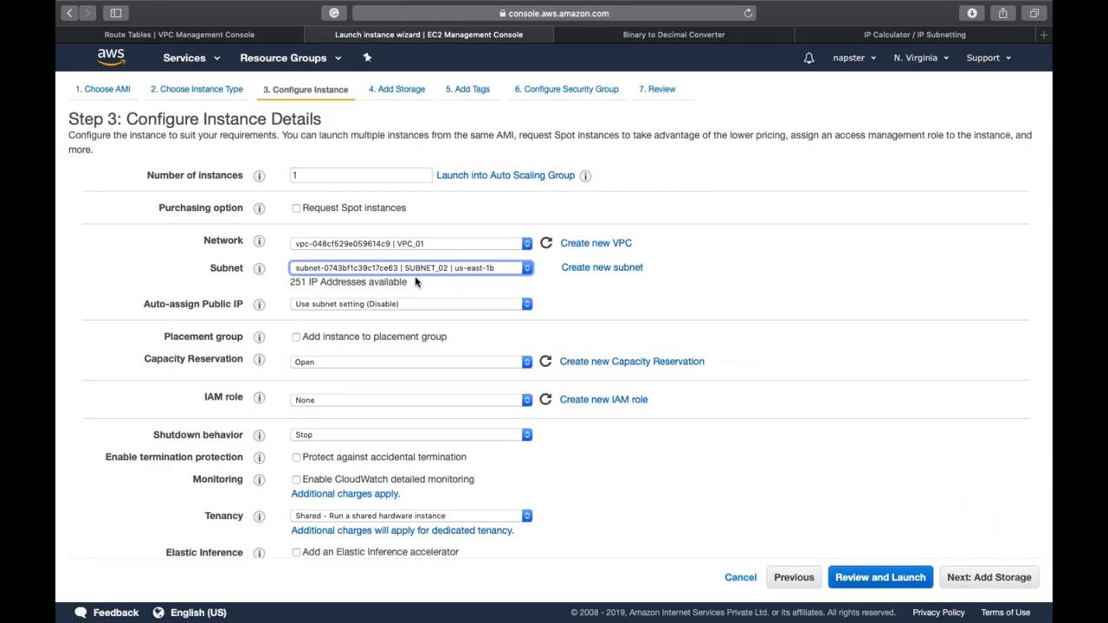
# Set auto-assign public IP to Disable for the second instance in SUBNET_02 and continue through storage to the tags
pyautogui.click(350, 304)
pyautogui.click(350, 318)
pyautogui.click(351, 317)
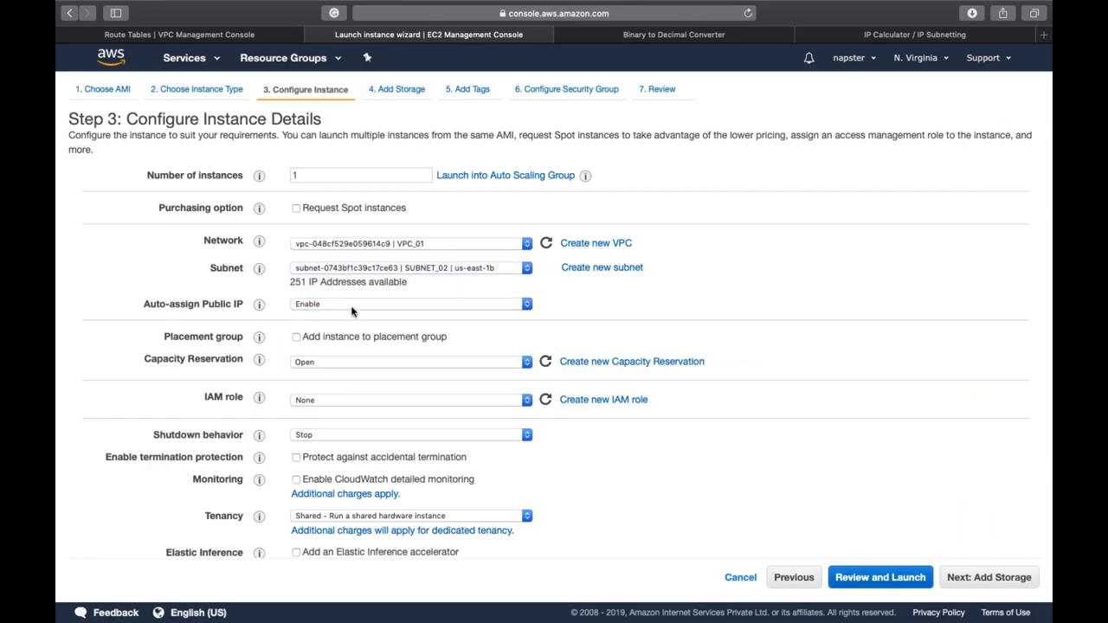
pyautogui.click(351, 308)
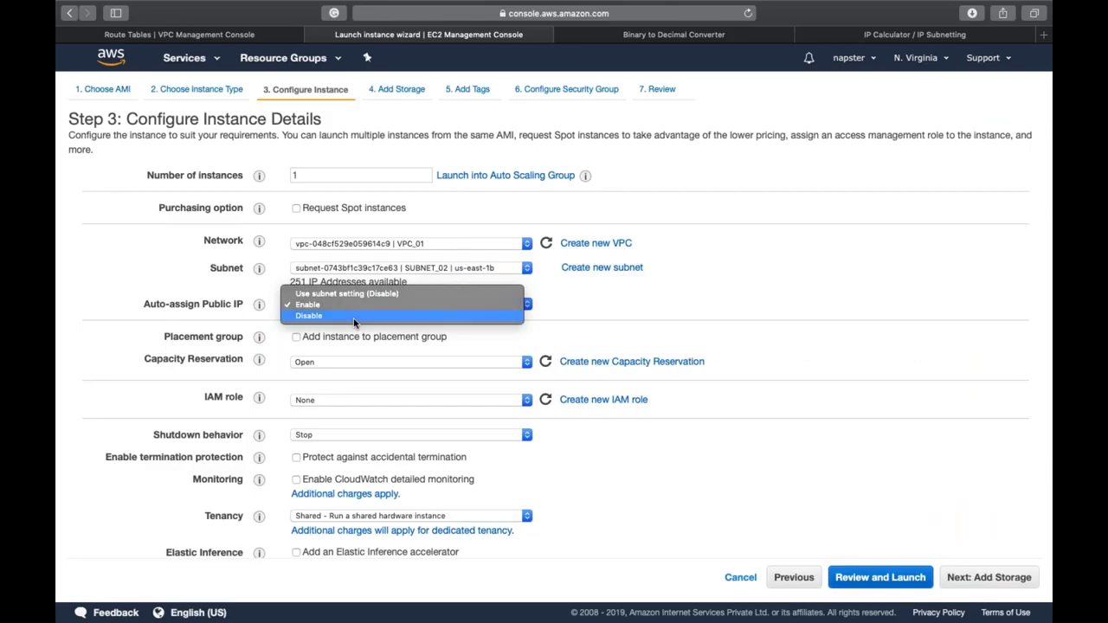
pyautogui.click(354, 317)
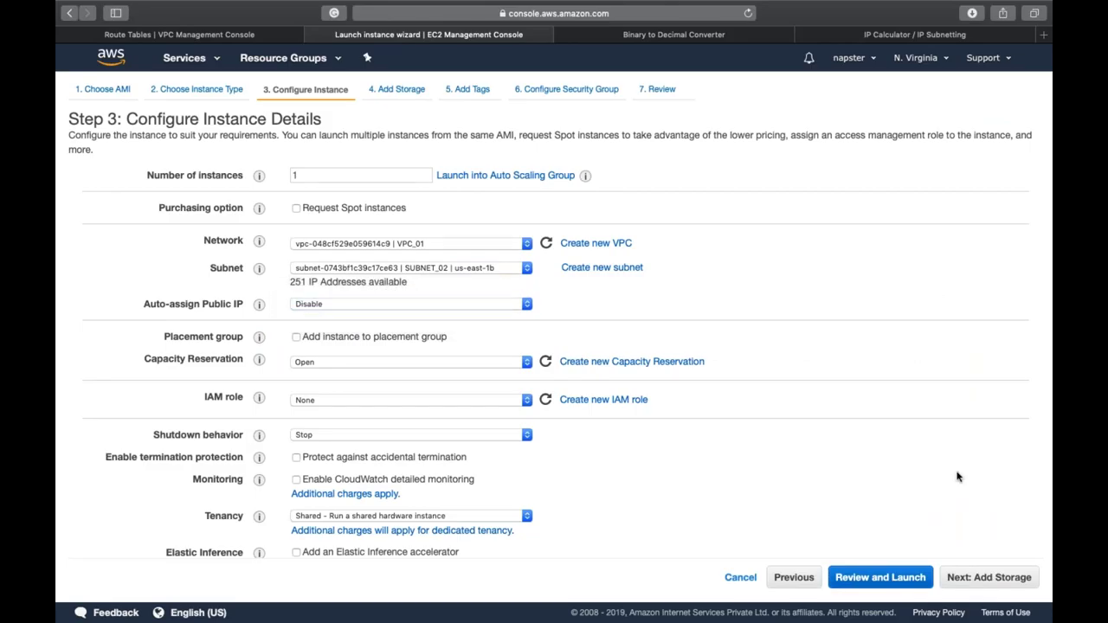
pyautogui.click(972, 580)
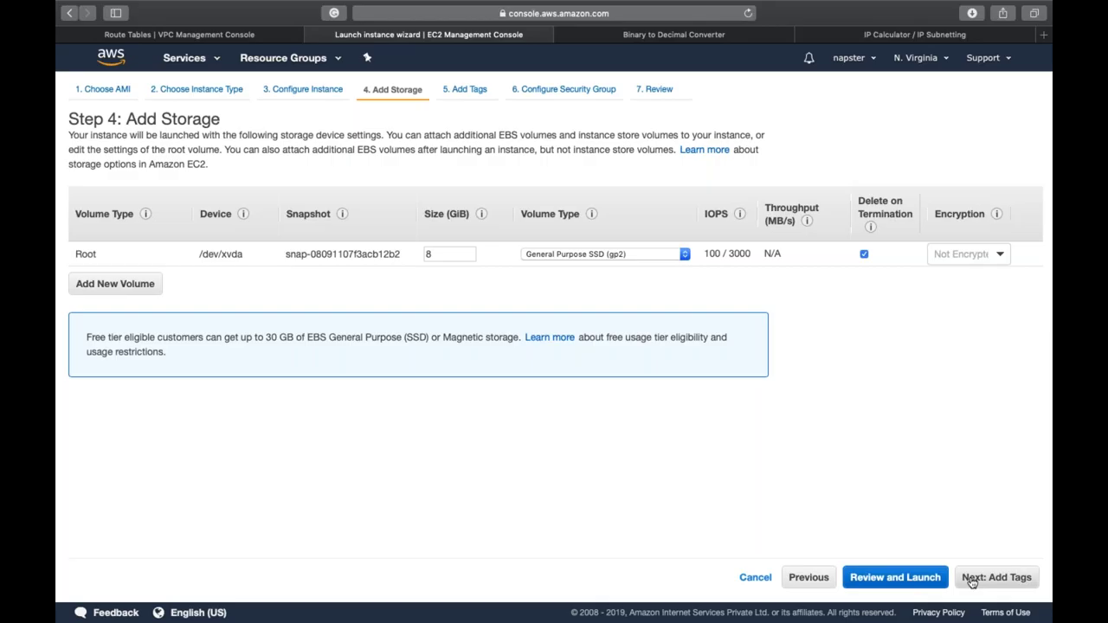
pyautogui.click(973, 578)
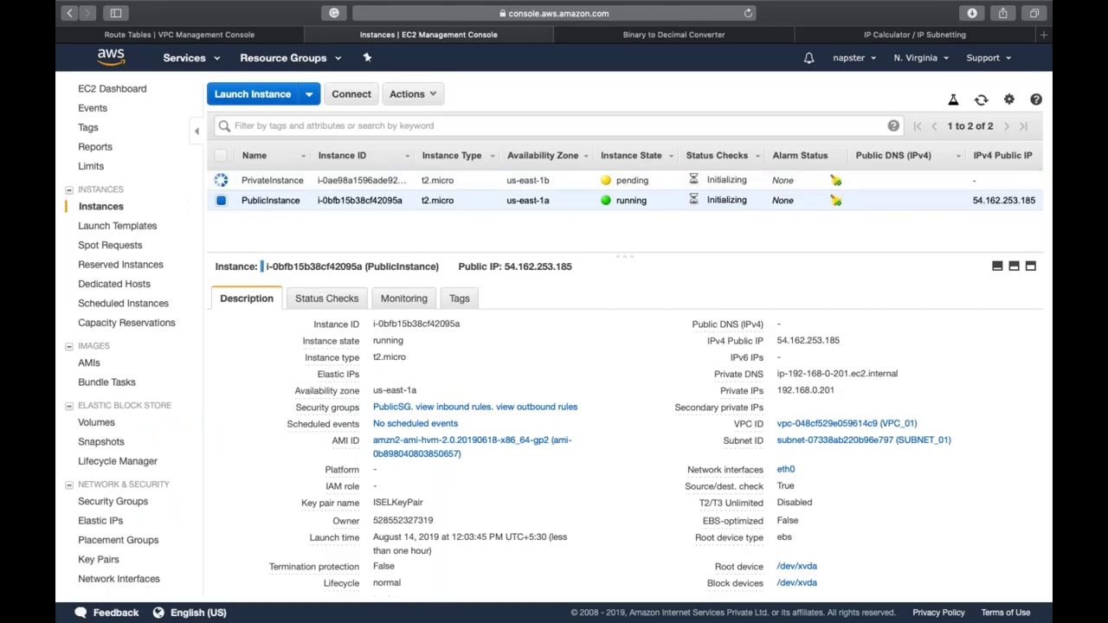
# Refresh the instance list and compare the public and private IP details of PrivateInstance and PublicInstance
pyautogui.click(982, 101)
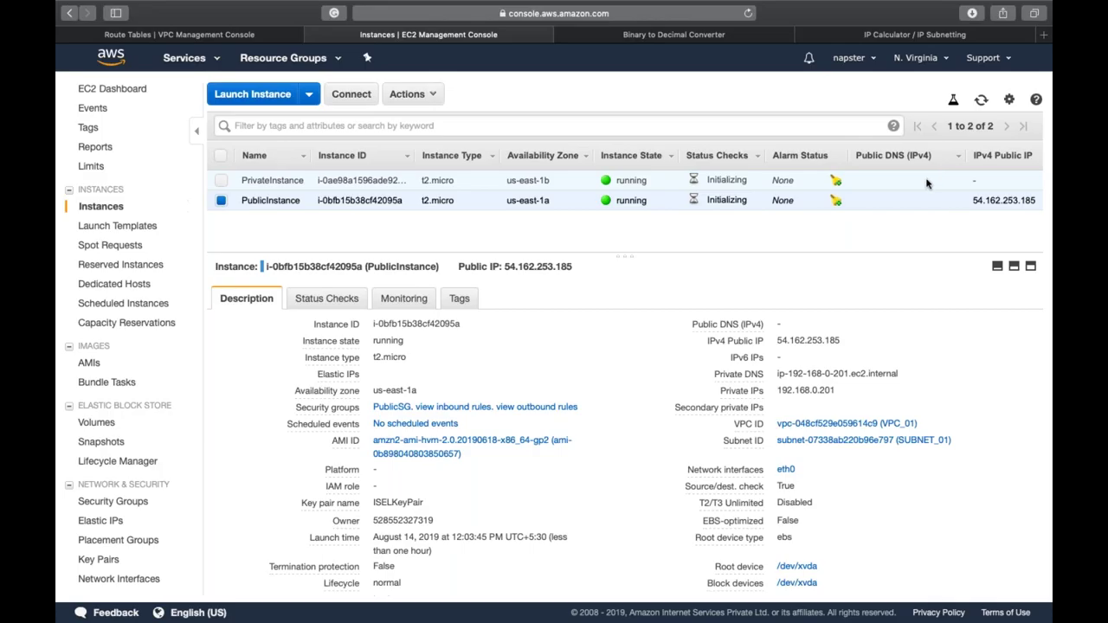
pyautogui.click(537, 182)
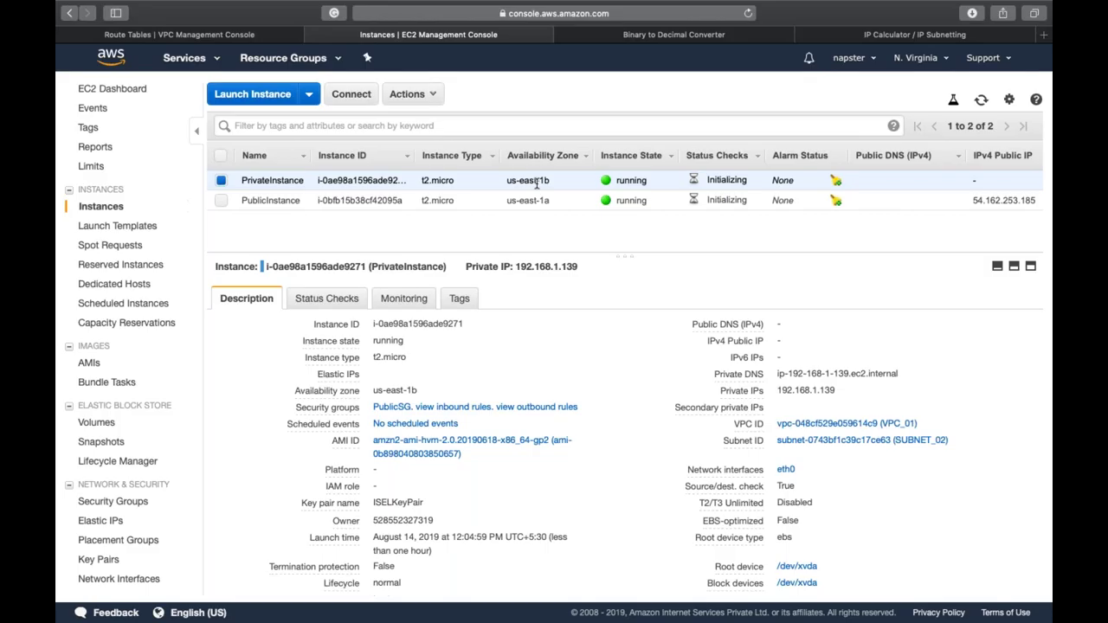
pyautogui.click(425, 200)
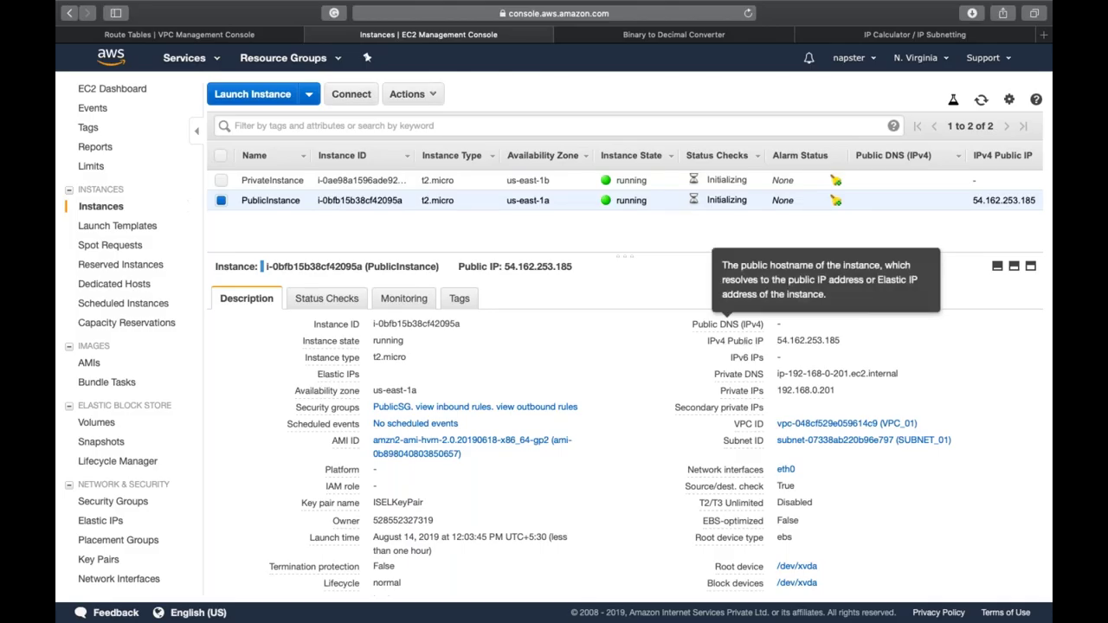
pyautogui.doubleClick(798, 341)
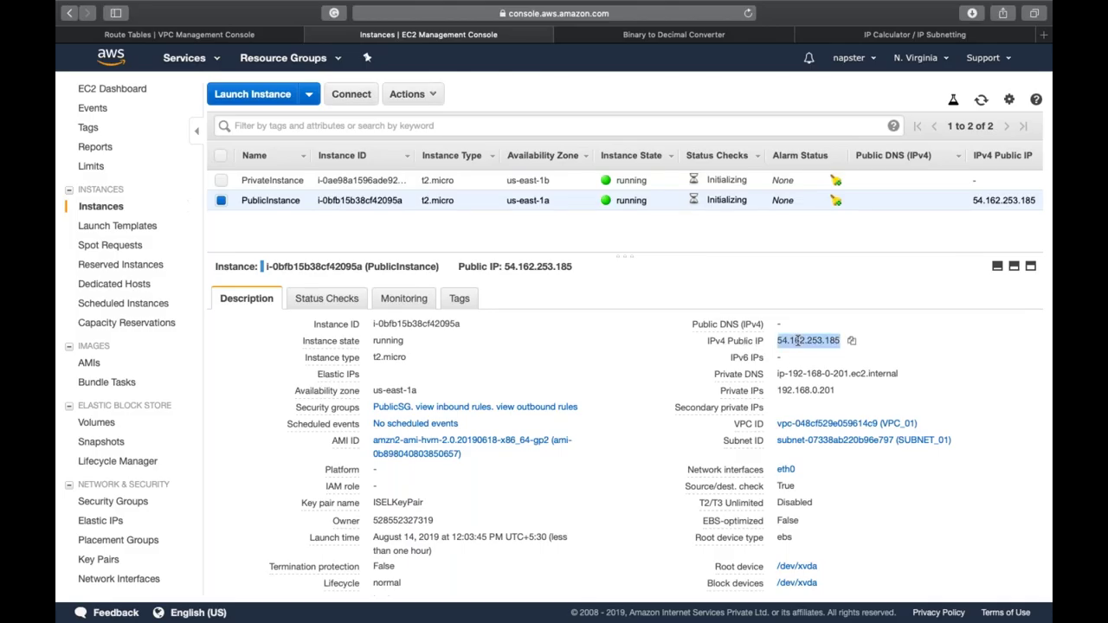
pyautogui.doubleClick(806, 388)
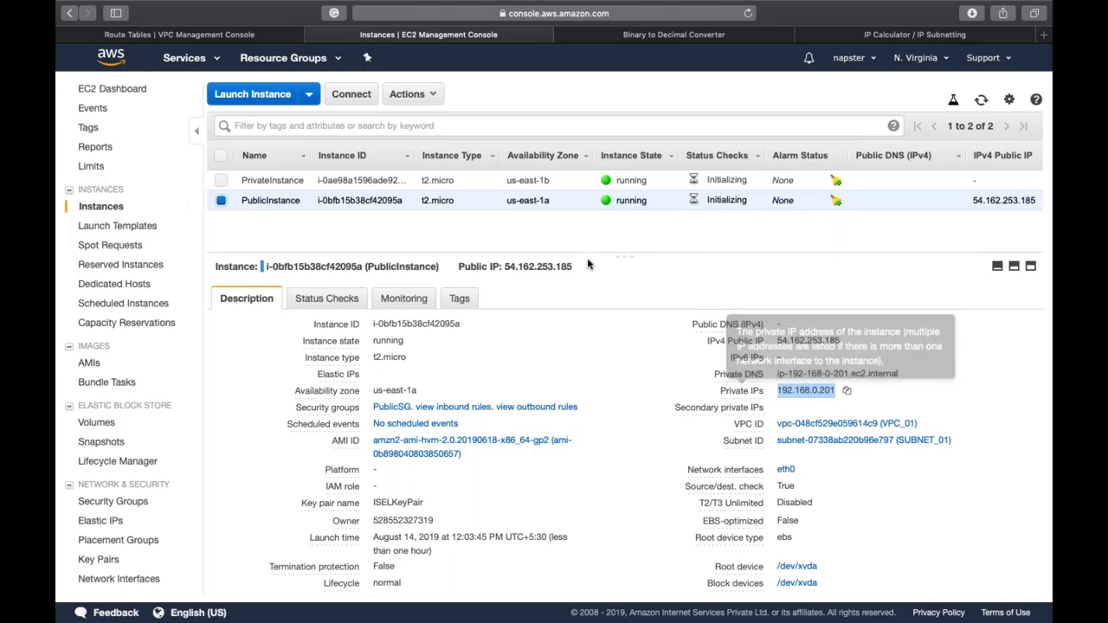
pyautogui.click(597, 182)
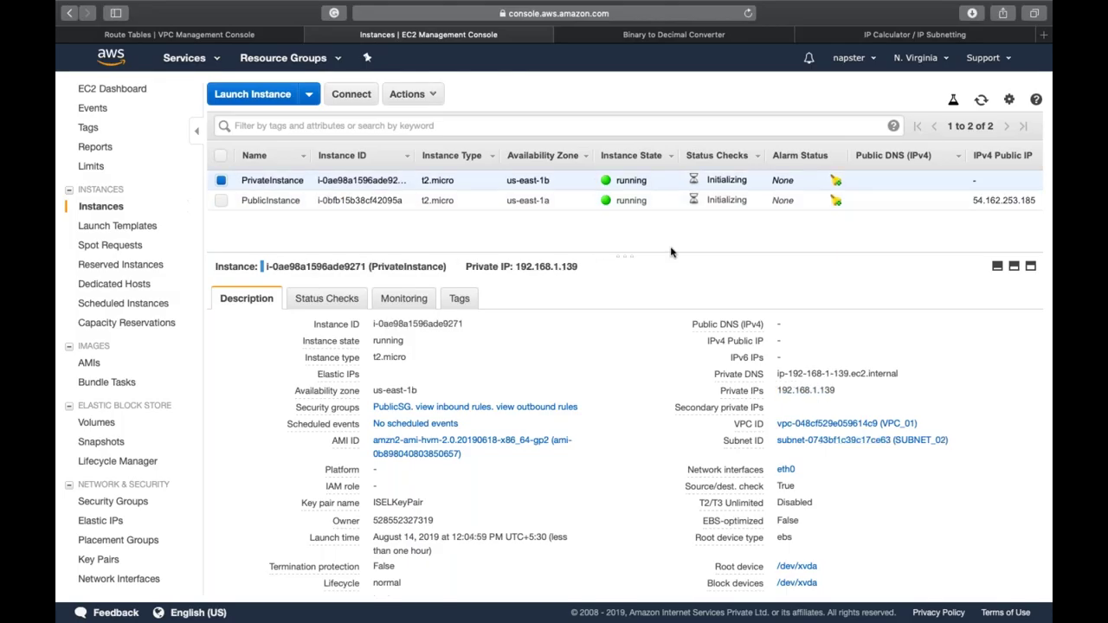
pyautogui.doubleClick(791, 389)
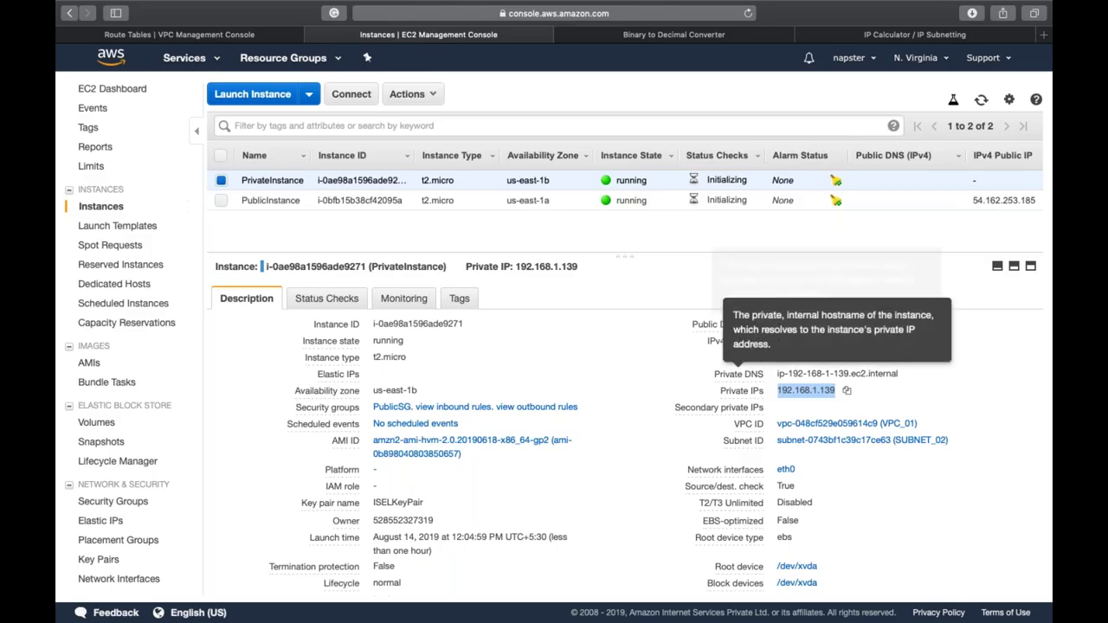
# Copy the IPv4 public IP of PublicInstance to the clipboard
pyautogui.click(629, 199)
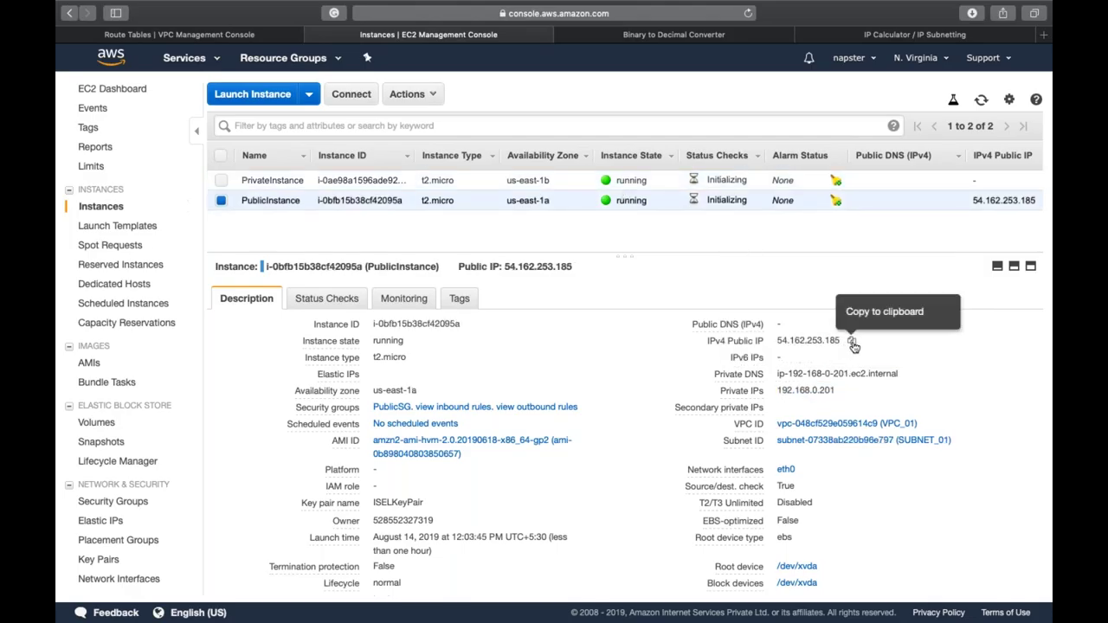
pyautogui.click(853, 343)
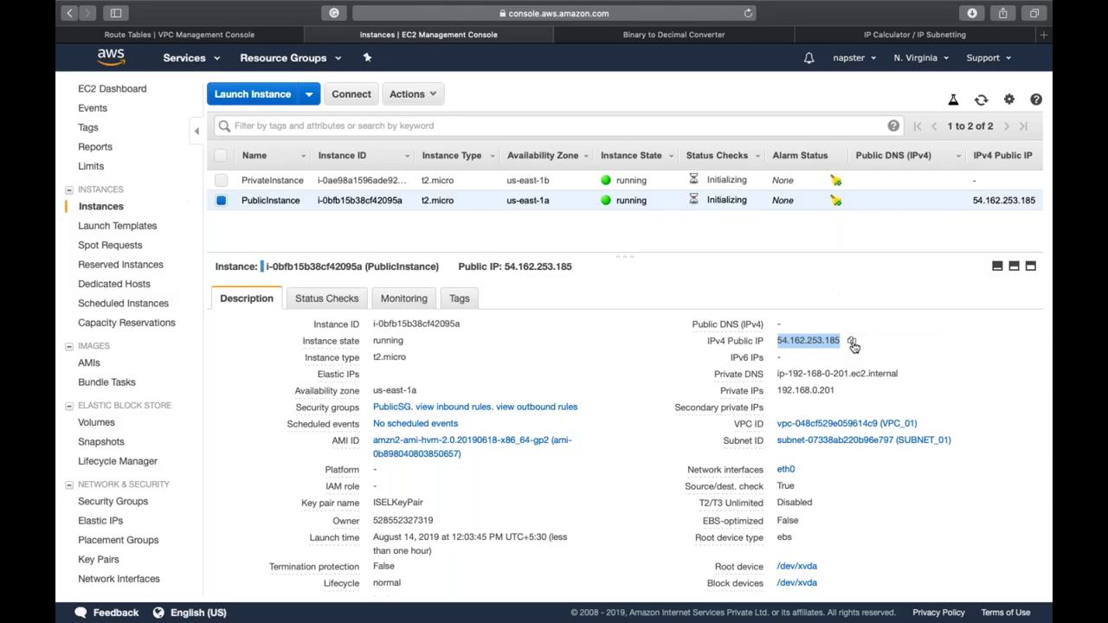
pyautogui.click(722, 177)
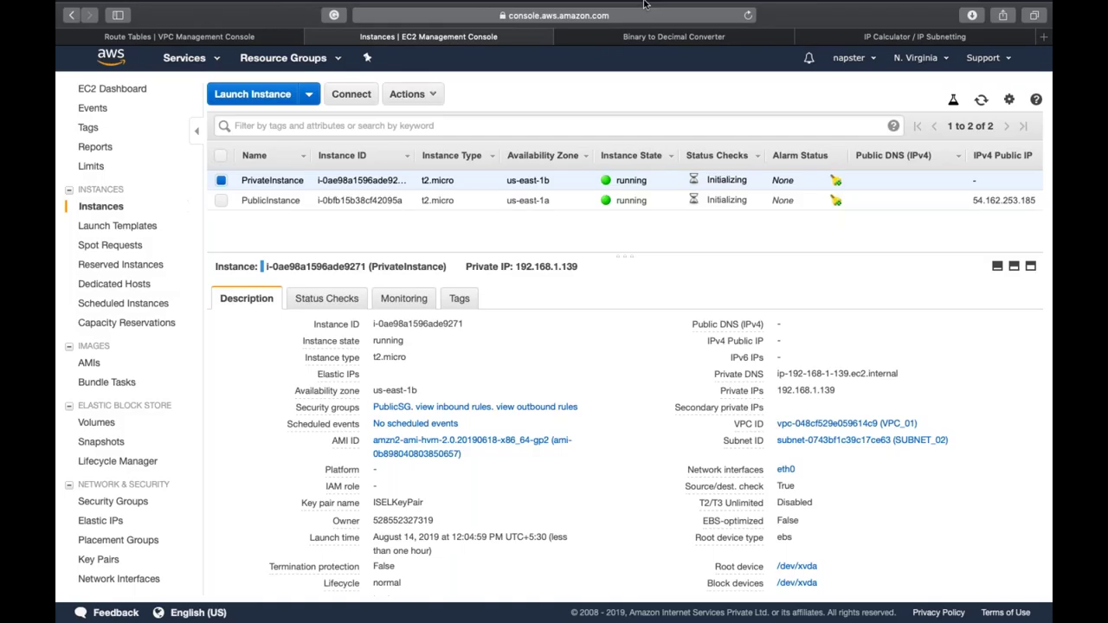
pyautogui.moveTo(644, 4)
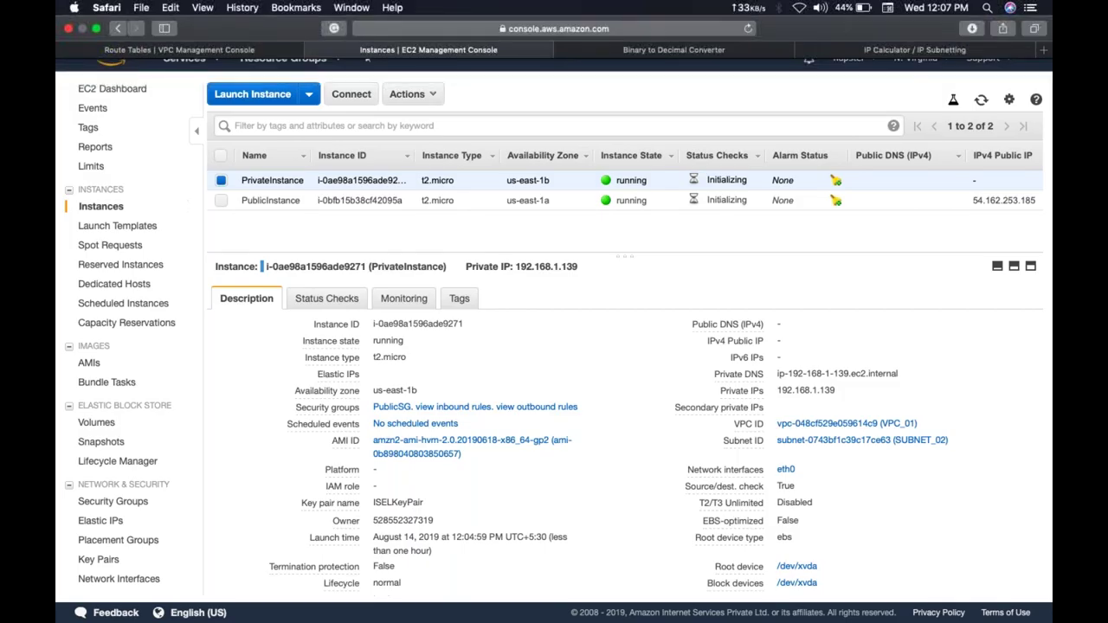
pyautogui.click(676, 203)
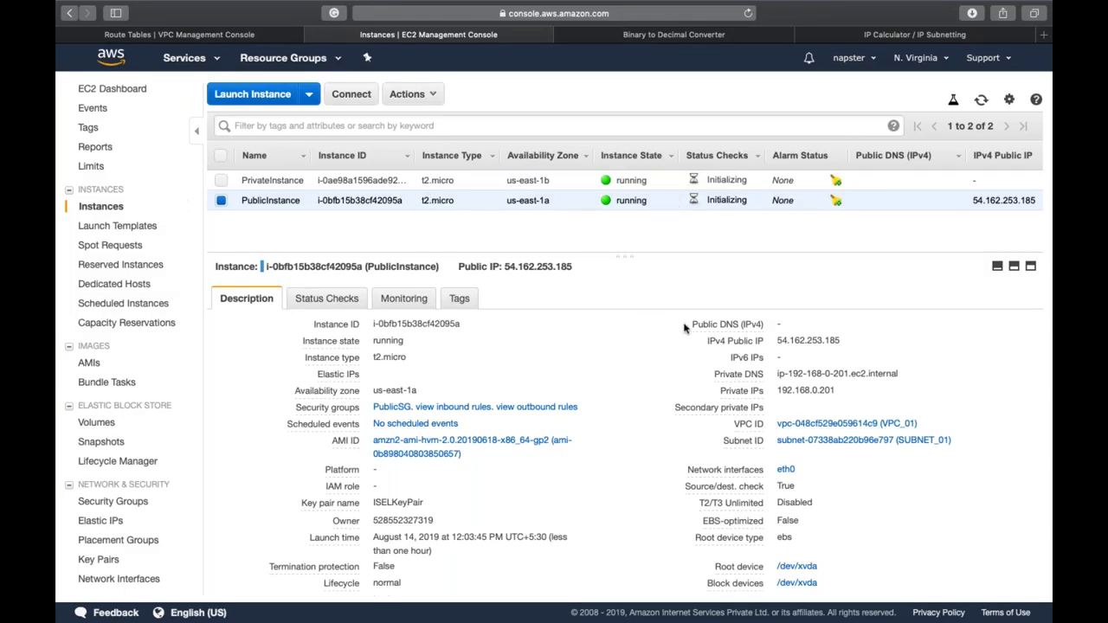
pyautogui.moveTo(746, 324)
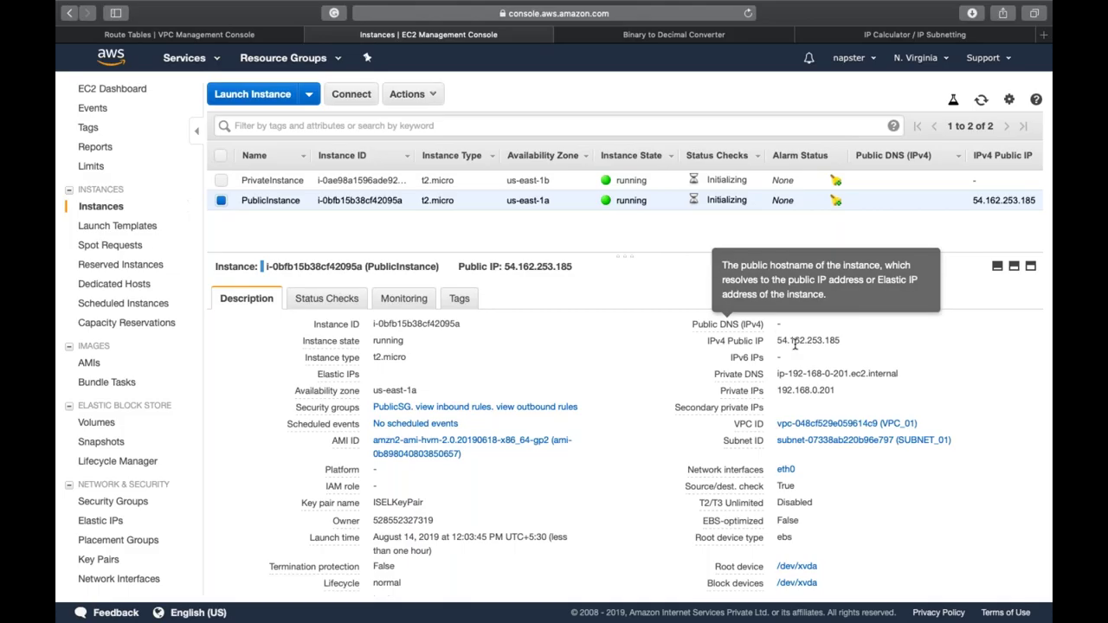
pyautogui.click(853, 343)
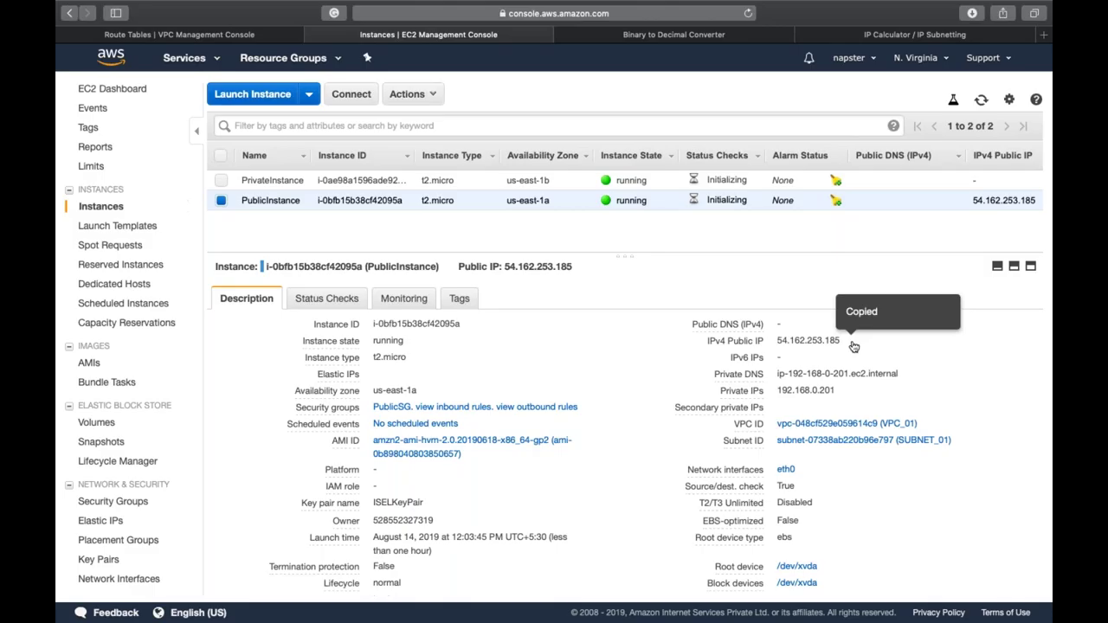
# Switch to the desktop with the document, open Terminal and change to the Downloads folder
pyautogui.hotkey('ctrl', 'Left')
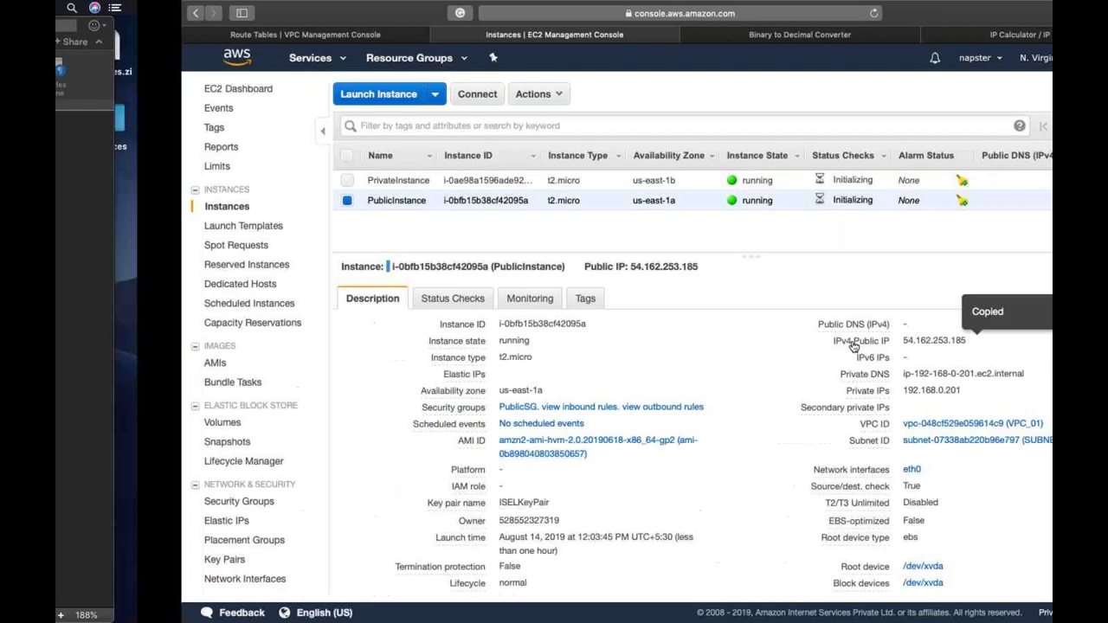
pyautogui.hotkey('ctrl', 'Left')
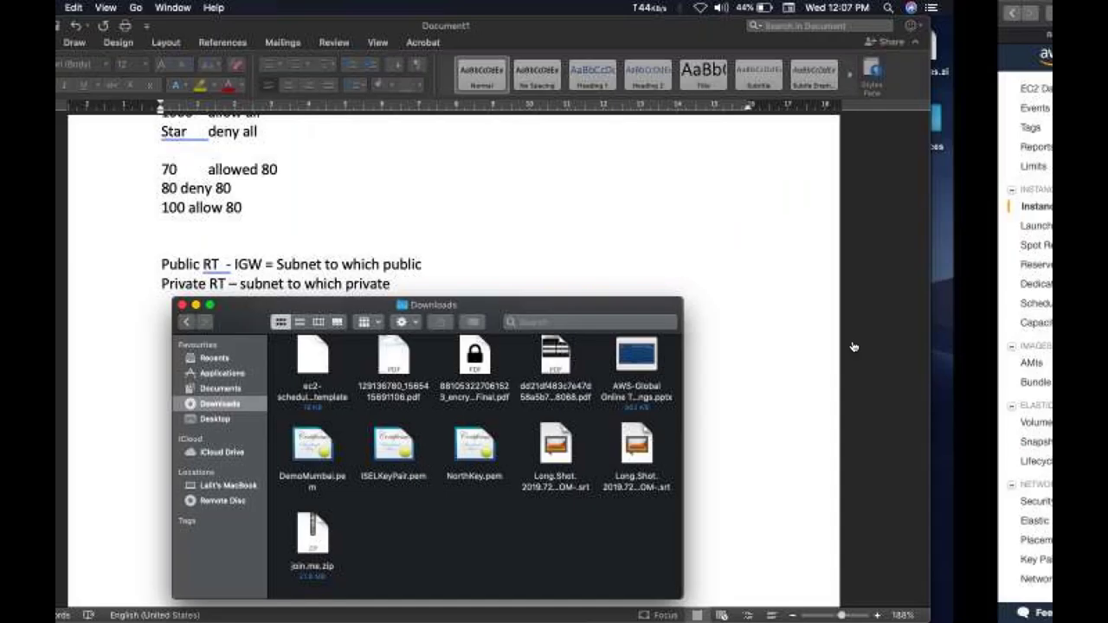
pyautogui.press('super+space')
pyautogui.write('ter')
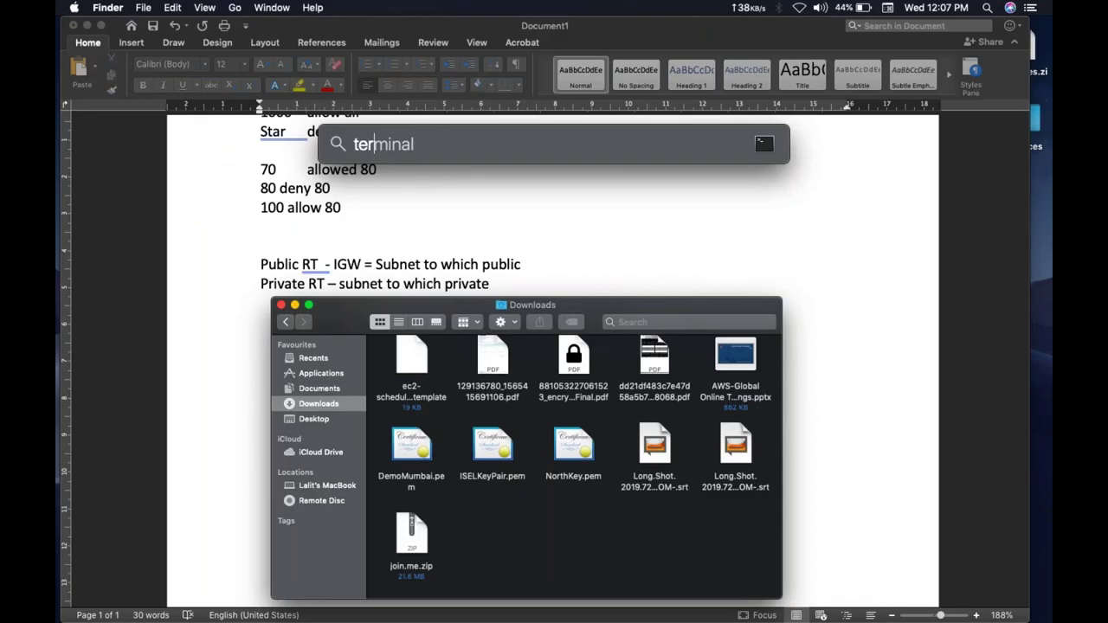
pyautogui.press('Return')
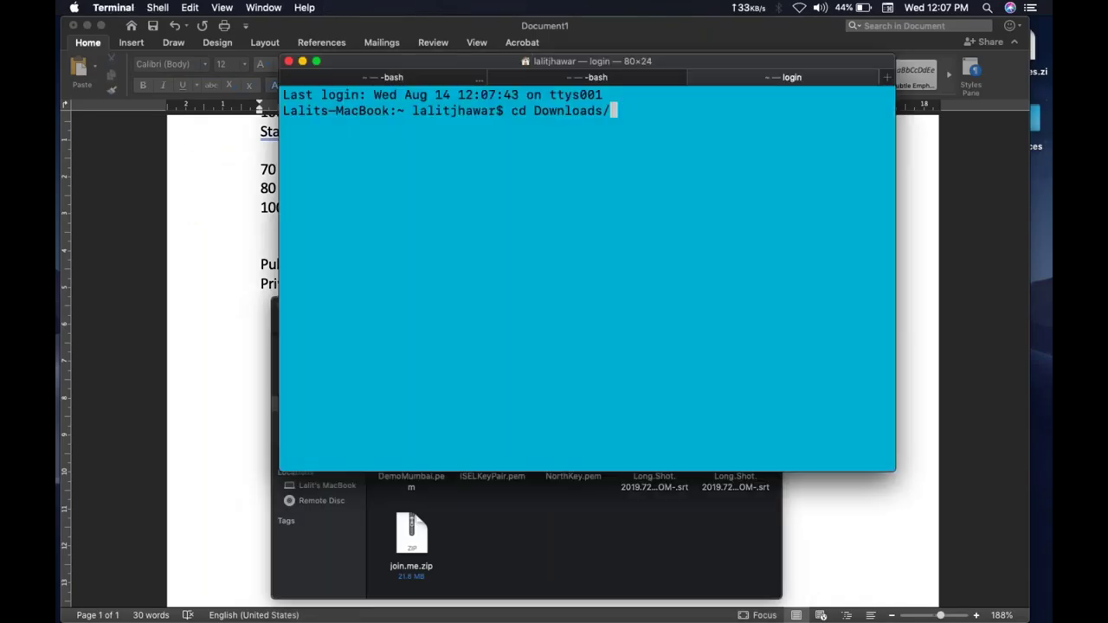
pyautogui.press('Return')
# Connect over SSH as ec2-user to 54.162.253.185 using ISELKeyPair.pem and accept the host with yes
pyautogui.write('ssh -i ISELKeyPair.pem')
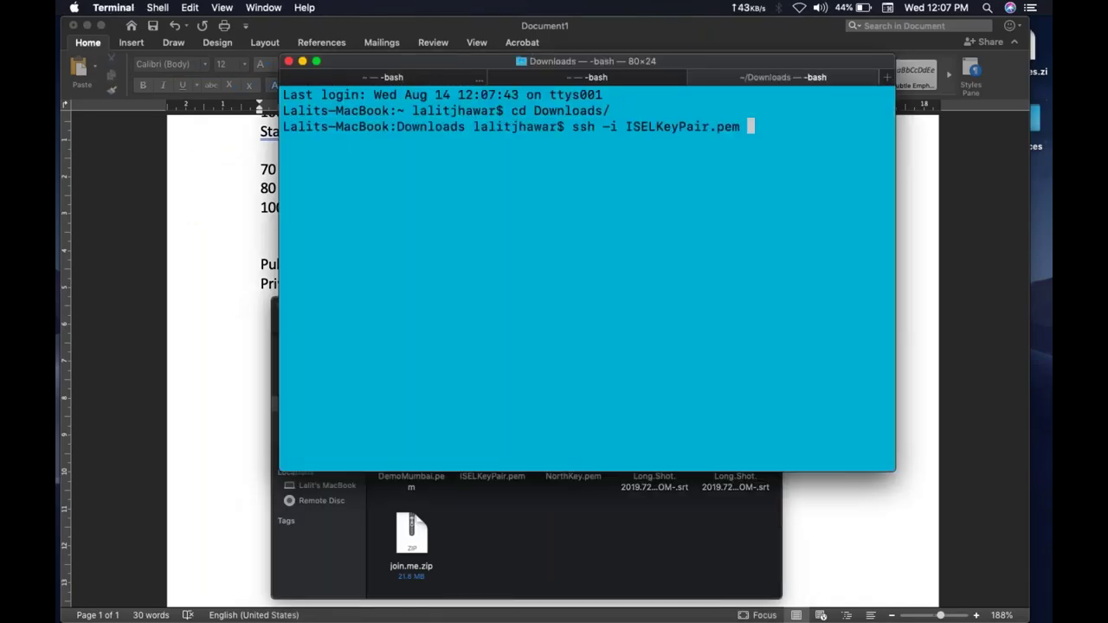
pyautogui.press('super+v')
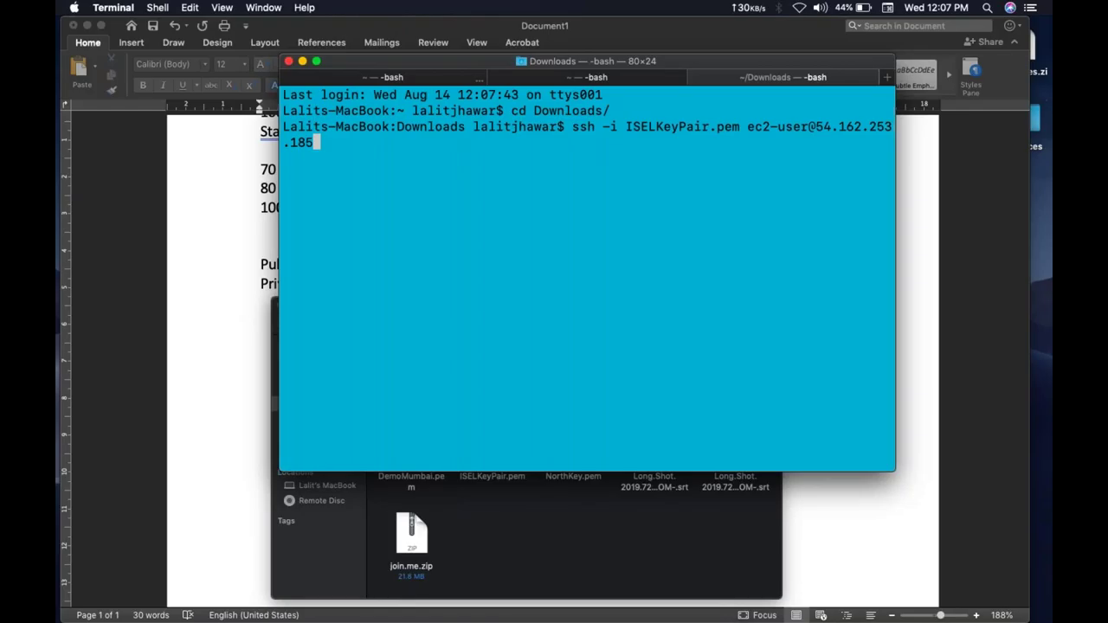
pyautogui.press('Return')
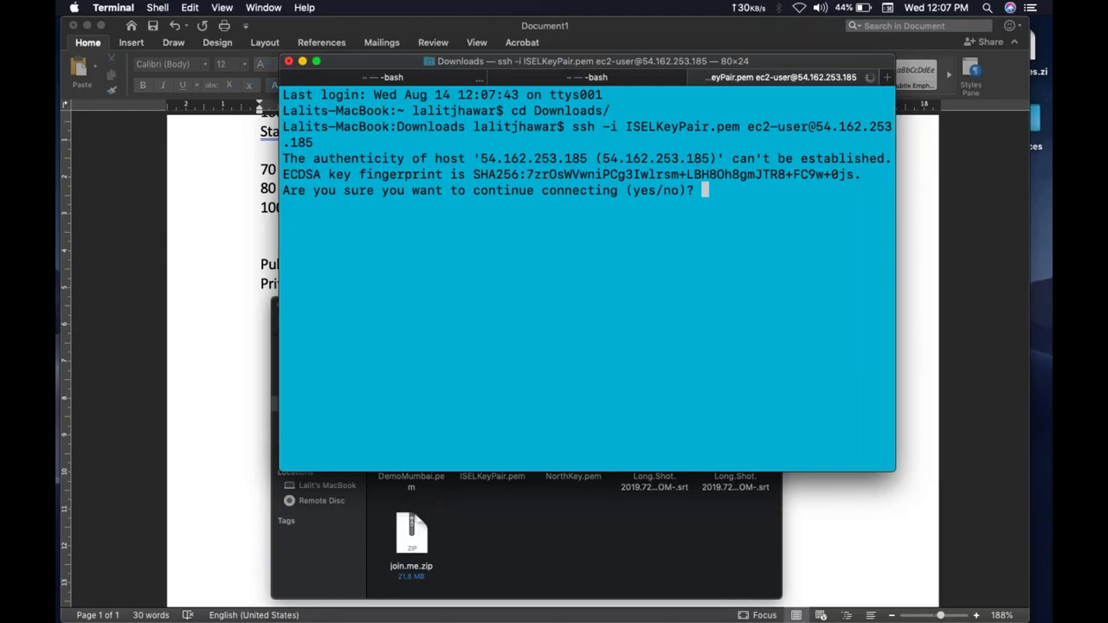
pyautogui.write('yes')
pyautogui.press('Return')
# Switch to the root user on the public instance with sudo su
pyautogui.write('suod')
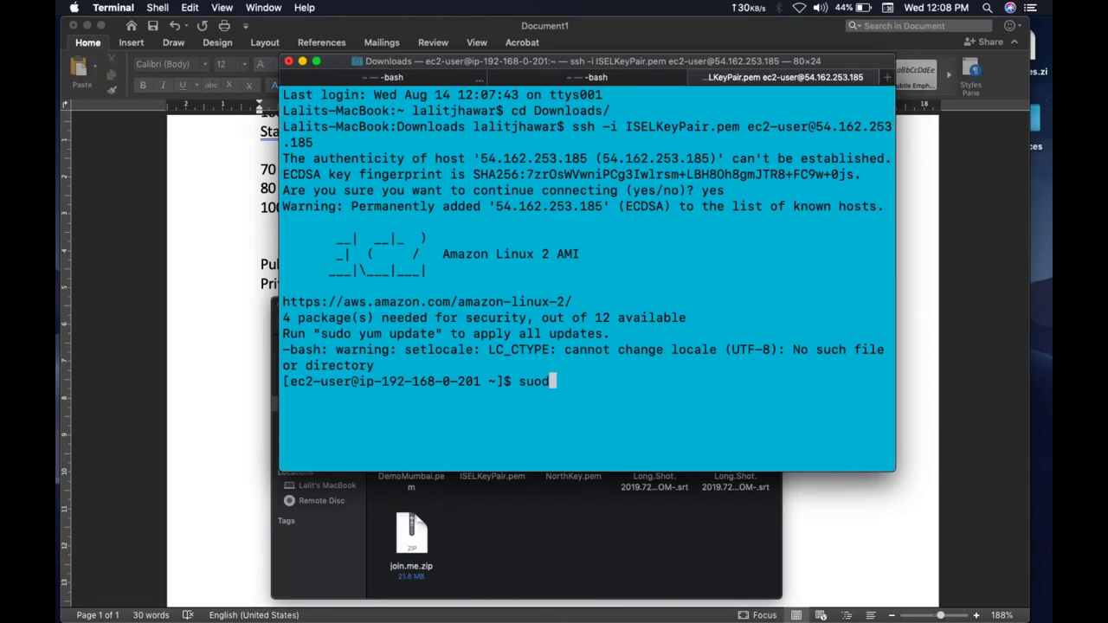
pyautogui.write(' su')
pyautogui.press('Return')
pyautogui.write('sudo su')
pyautogui.press('Return')
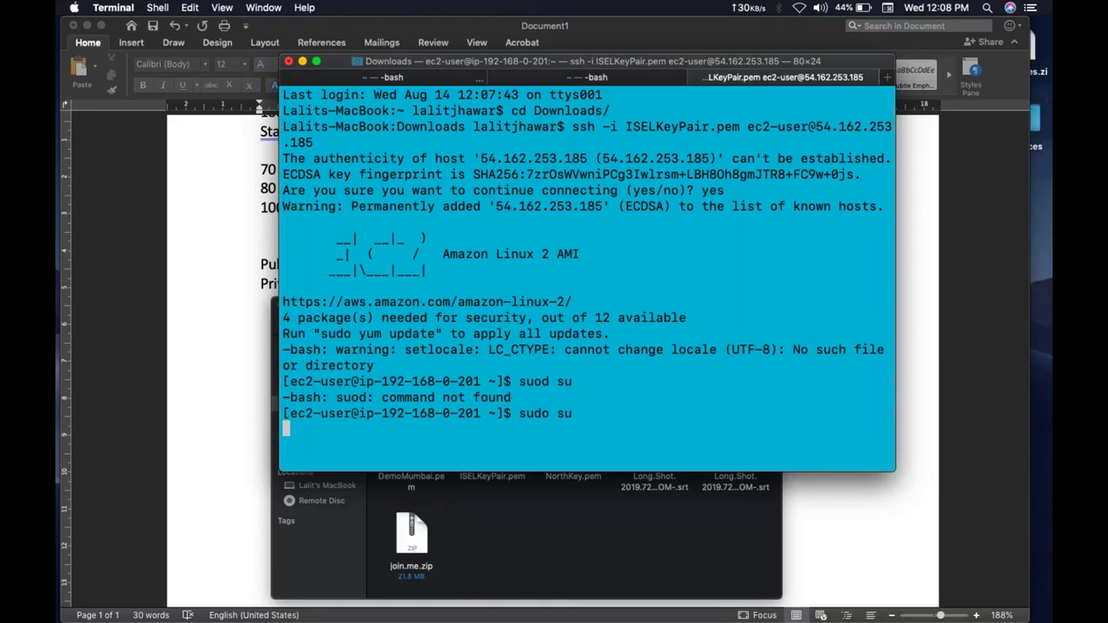
pyautogui.write('ping ww')
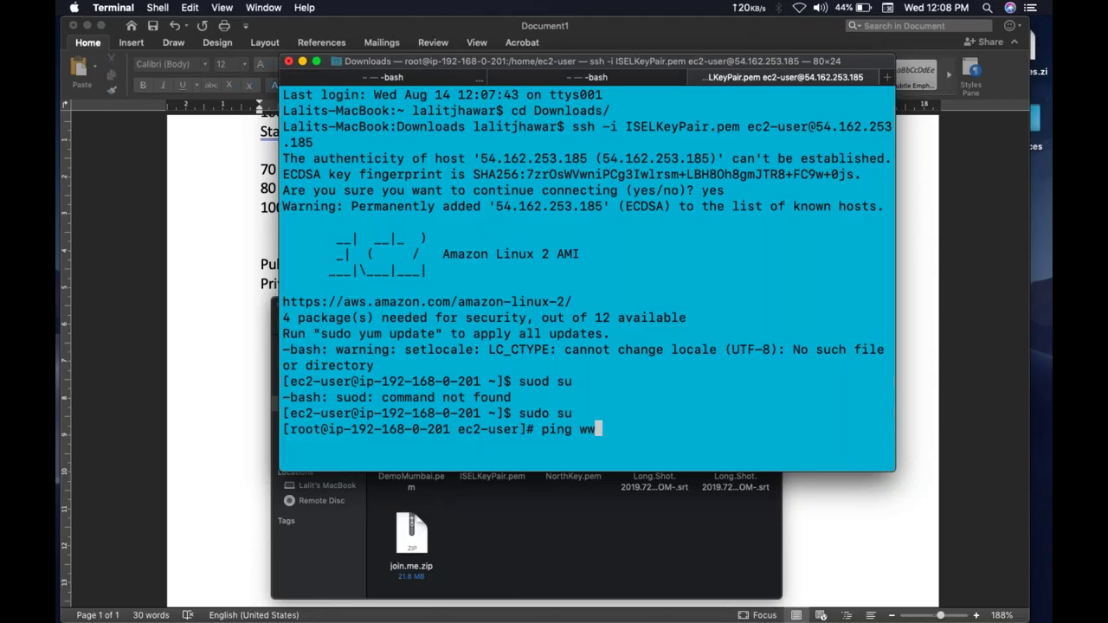
pyautogui.write('w.google.com')
pyautogui.press('Return')
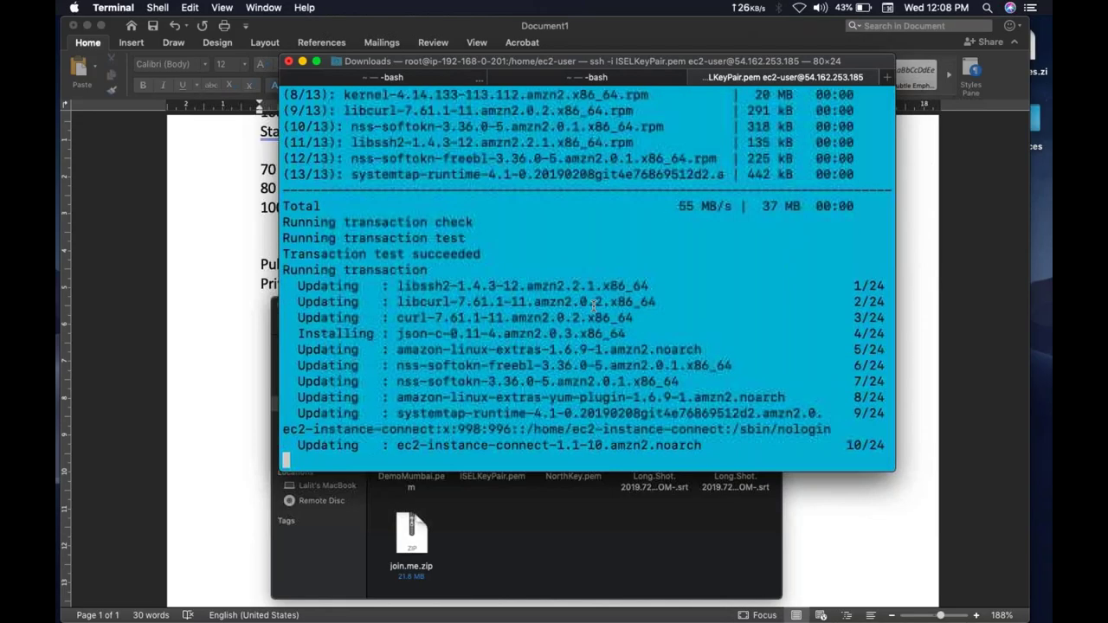
# Open a new Terminal tab and examine the Custom-Private-VPC_01 routes and PrivateInstance's private IP in the AWS console
pyautogui.press('super+t')
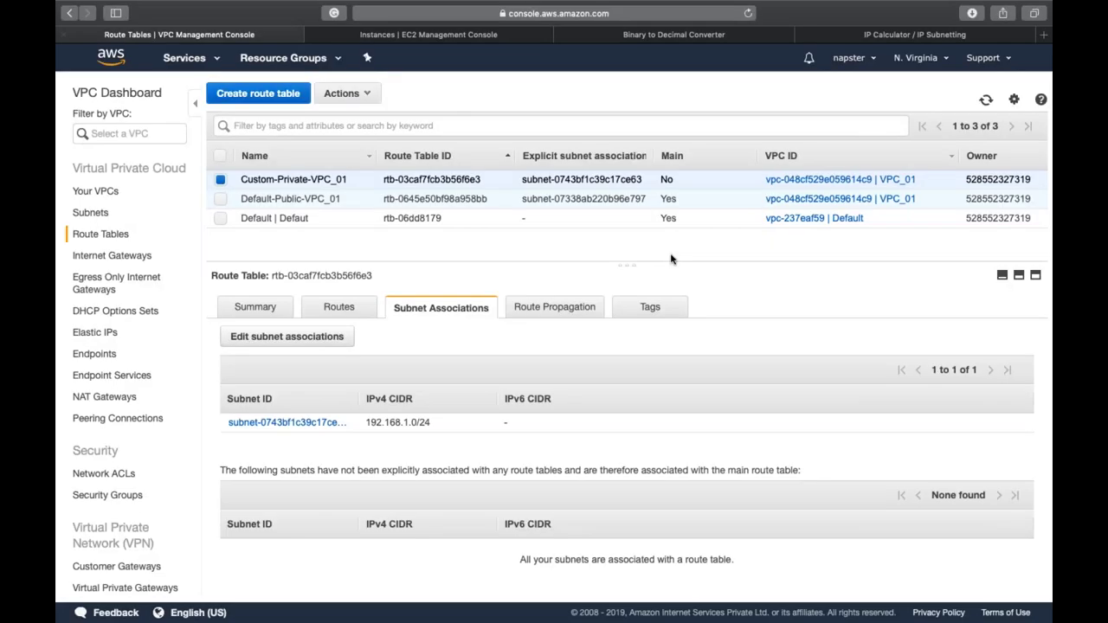
pyautogui.click(339, 306)
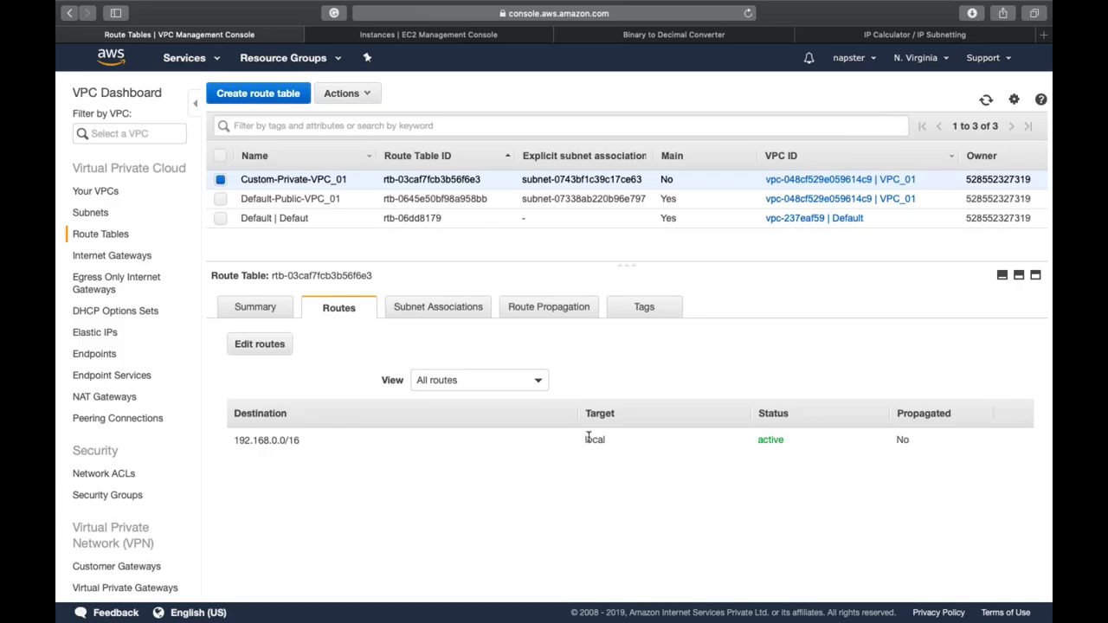
pyautogui.tripleClick(291, 441)
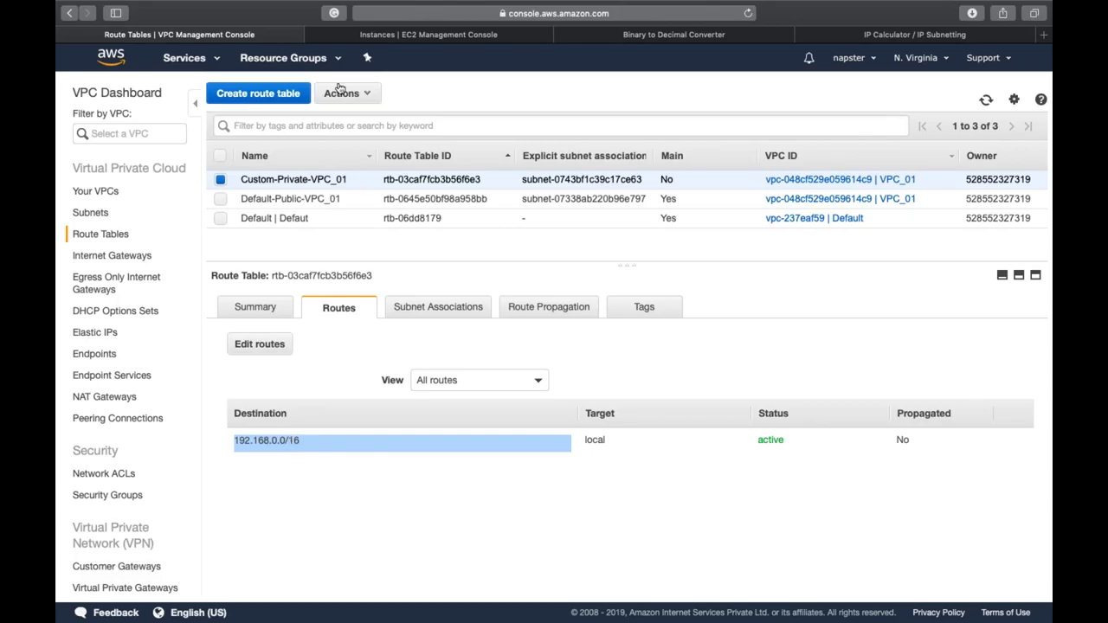
pyautogui.click(421, 35)
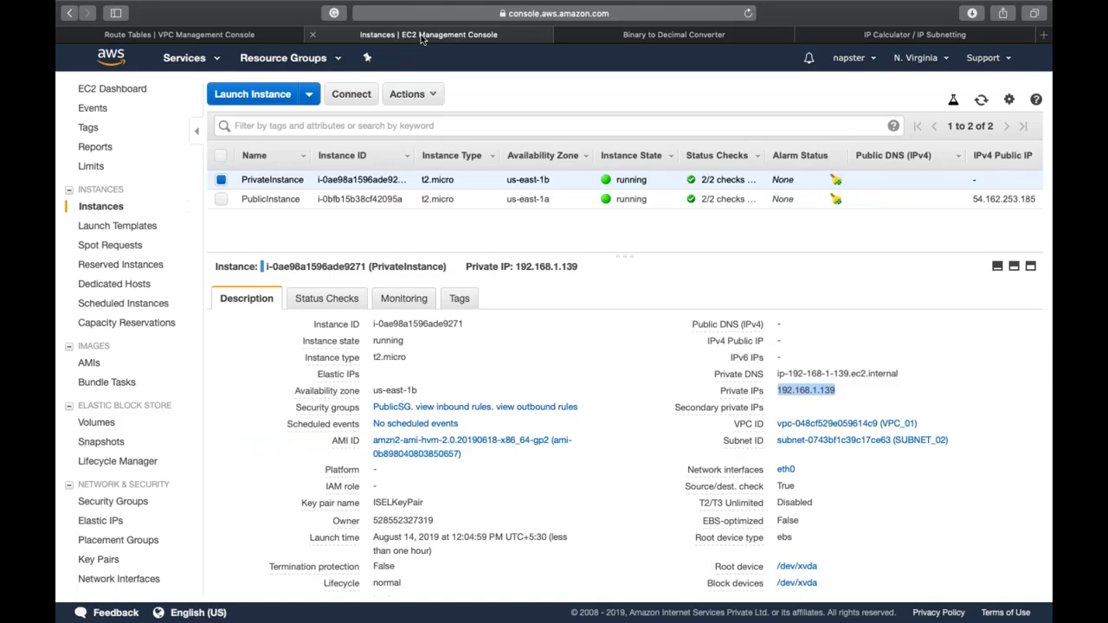
pyautogui.click(802, 391)
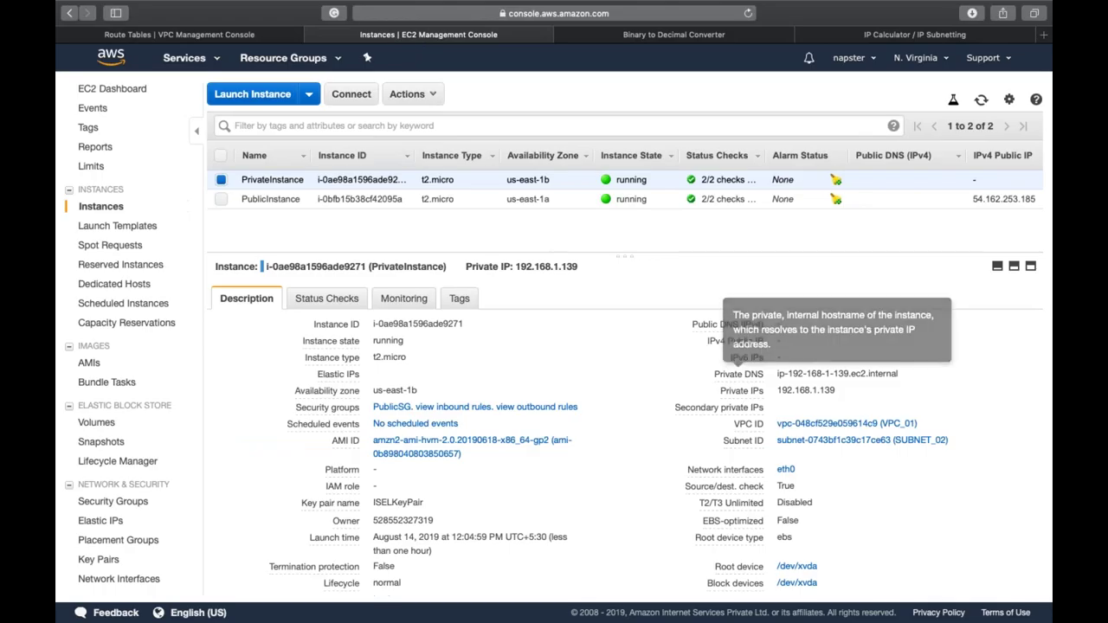
pyautogui.click(275, 34)
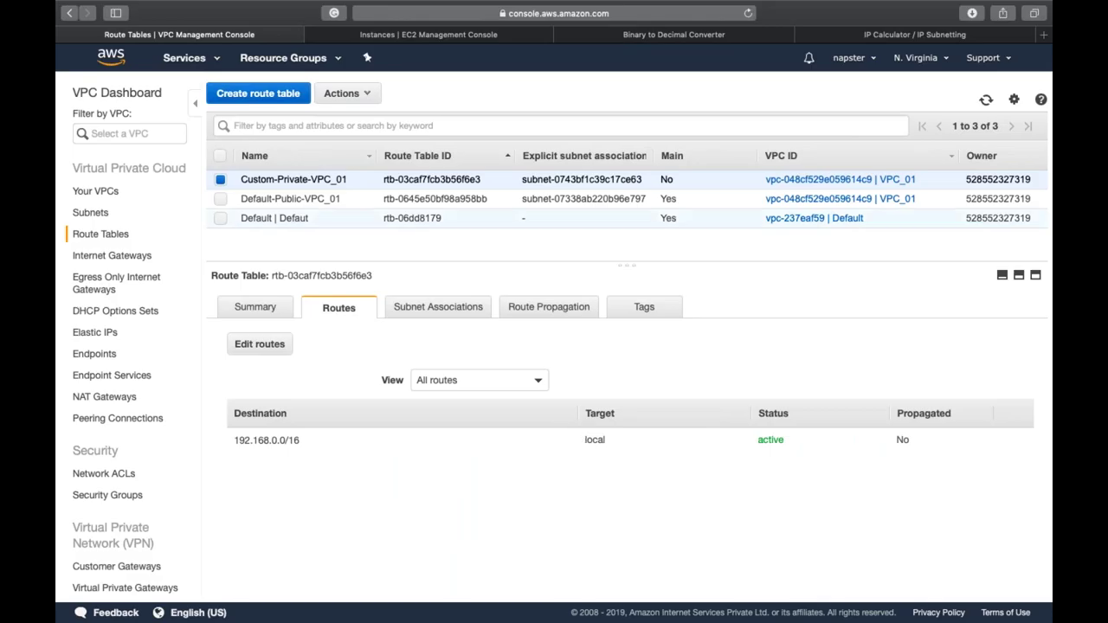
pyautogui.click(443, 35)
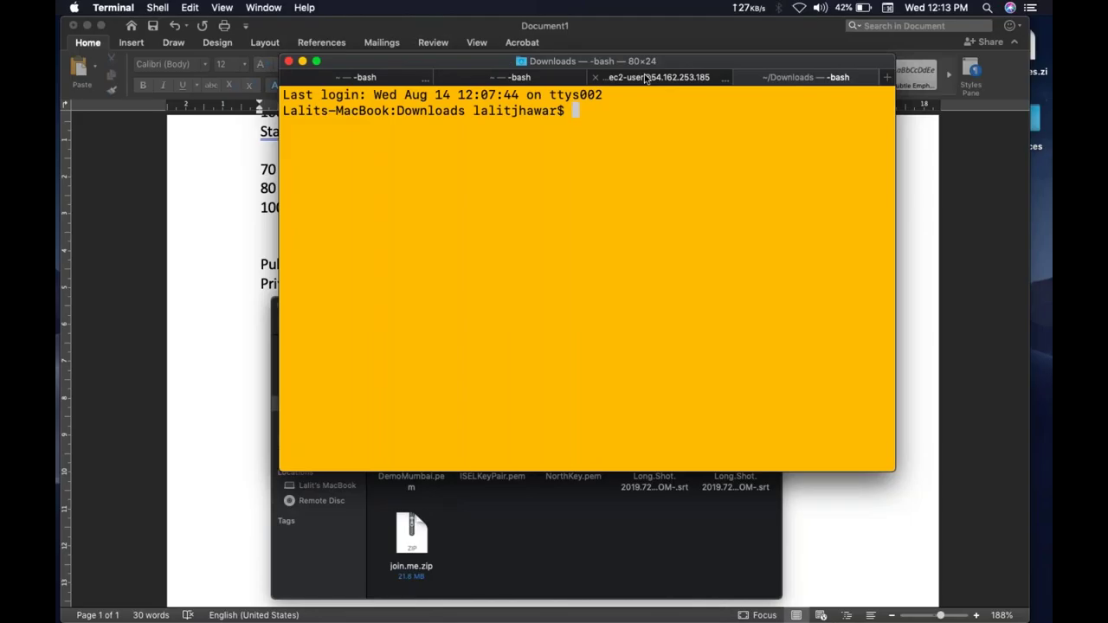
# Create a file named key in vi on the public instance and enter insert mode
pyautogui.click(645, 78)
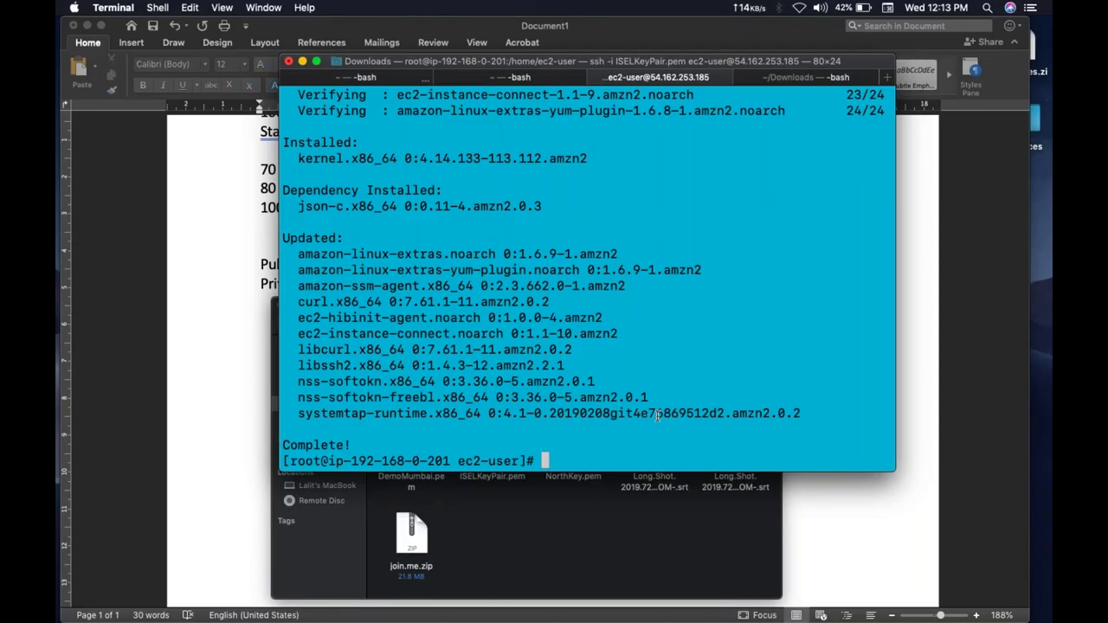
pyautogui.write('vi key')
pyautogui.press('Return')
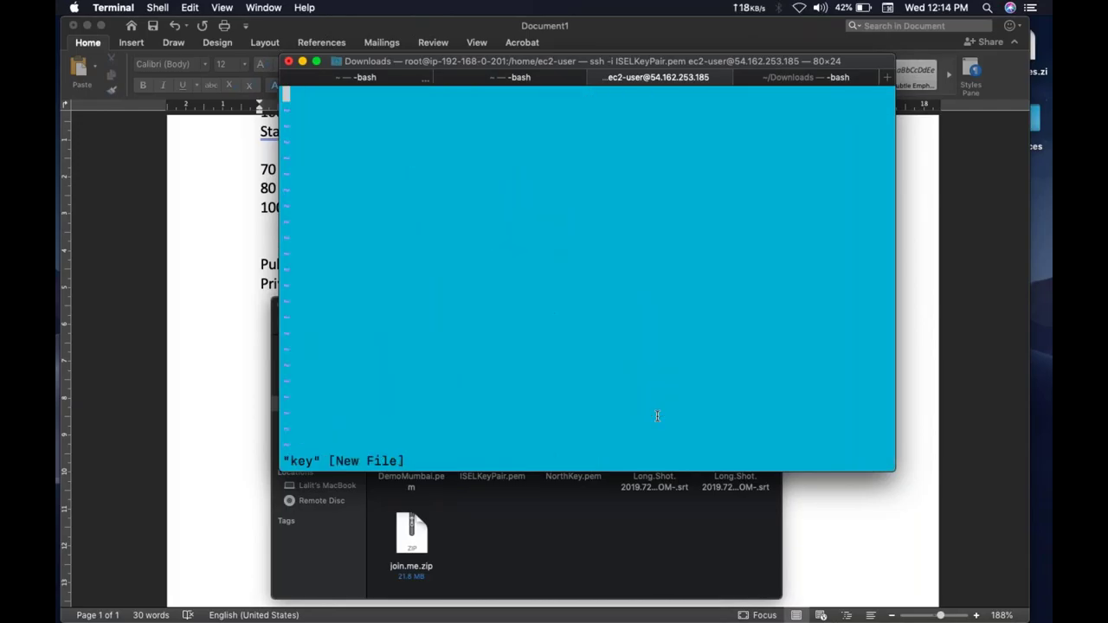
pyautogui.press('i')
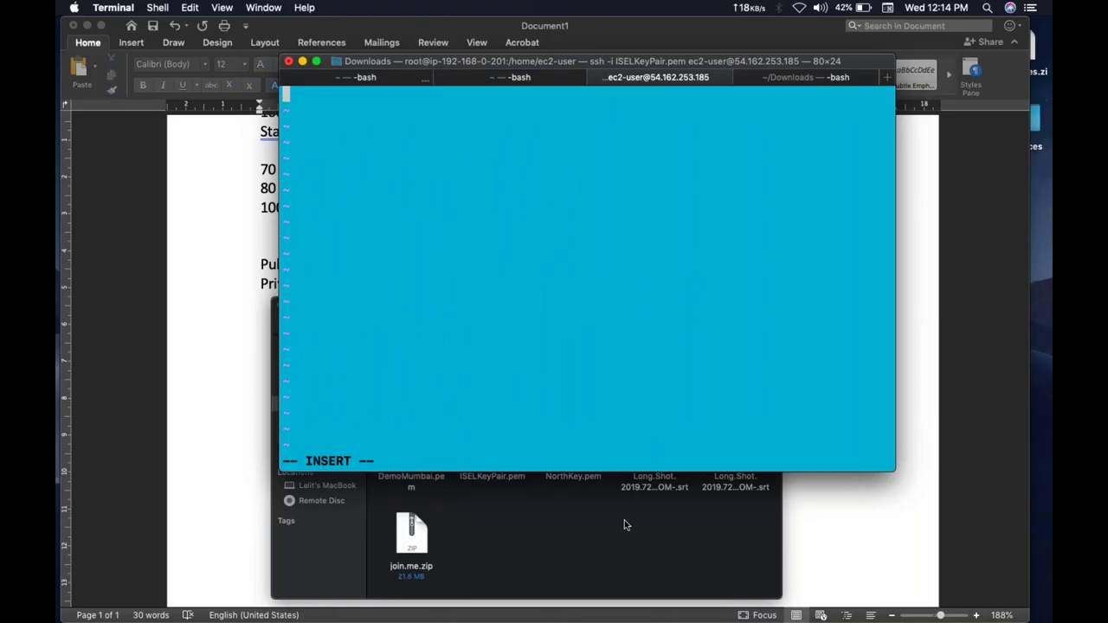
# Open ISELKeyPair.pem from the Downloads folder in Sublime Text
pyautogui.click(626, 523)
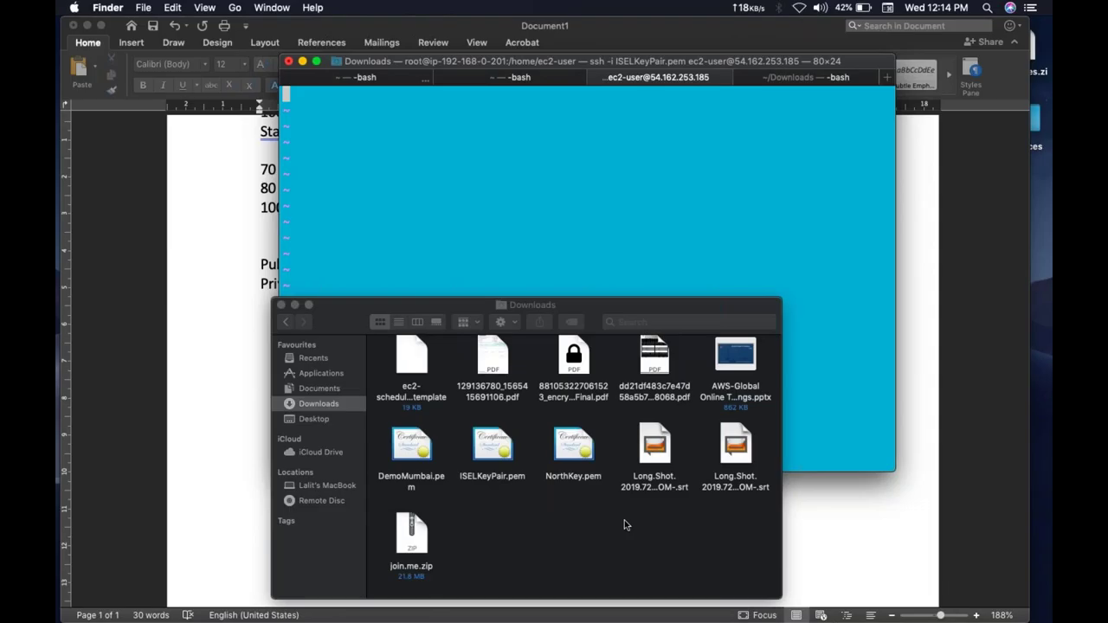
pyautogui.click(625, 524)
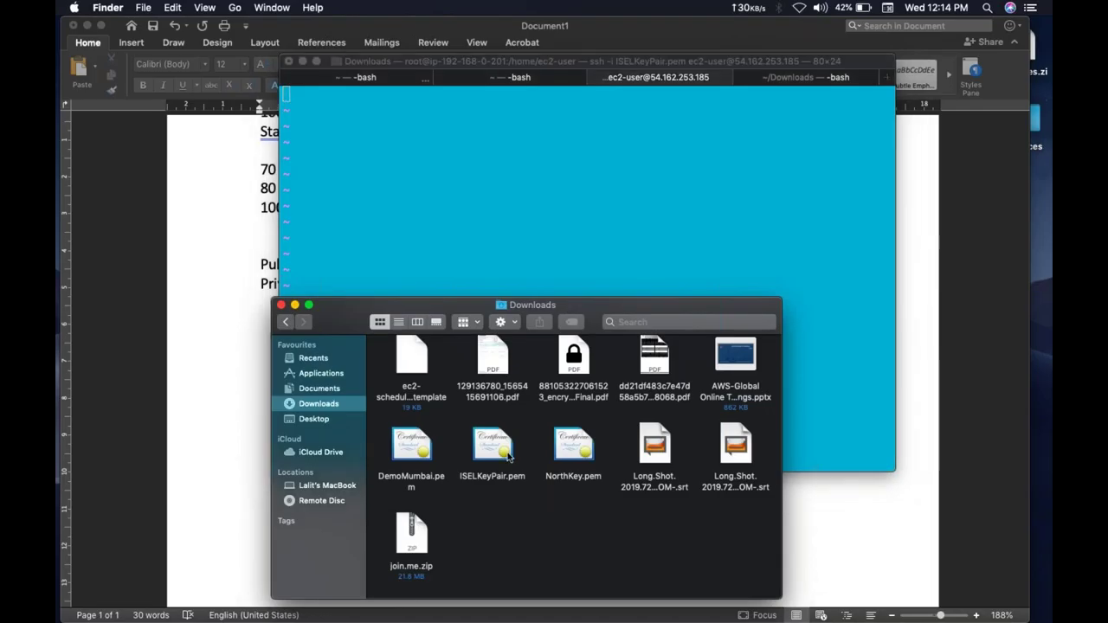
pyautogui.moveTo(509, 456); pyautogui.dragTo(491, 609)
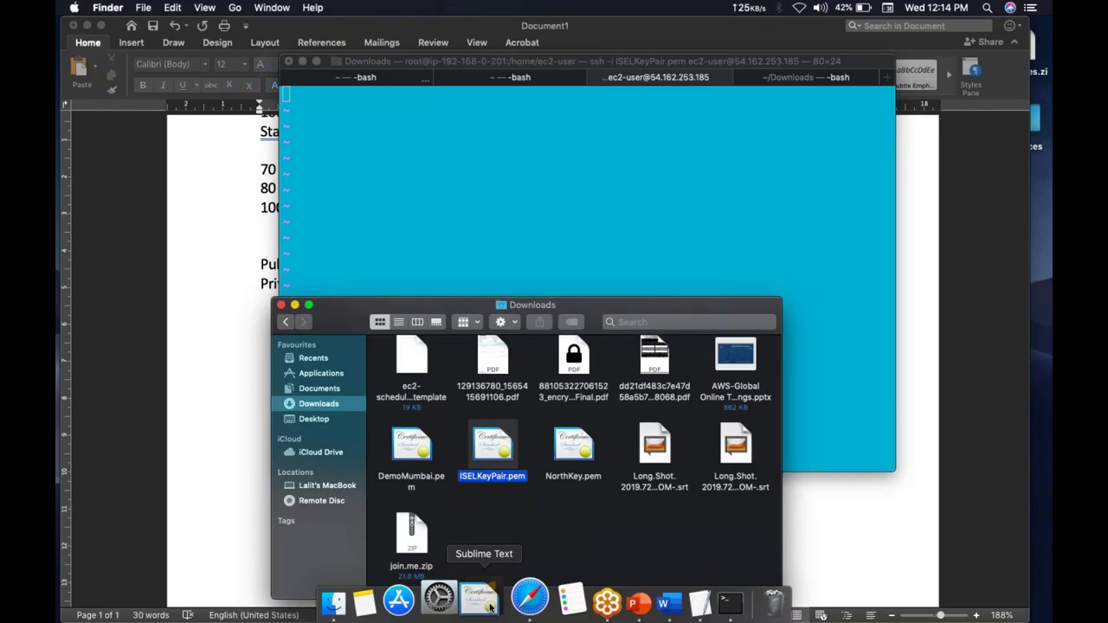
pyautogui.moveTo(489, 609); pyautogui.dragTo(489, 609)
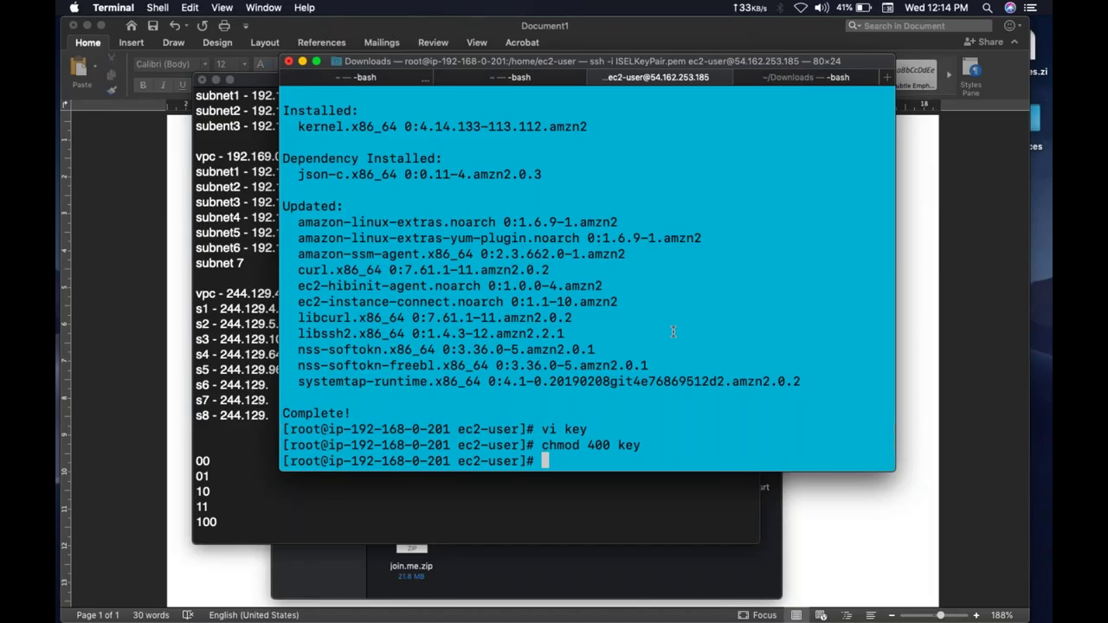
# Connect over SSH from the public instance as ec2-user to 192.168.1.139 using the key file and accept the host with yes
pyautogui.write('ssh -i key ec2-user@192.168.1.139')
pyautogui.press('Return')
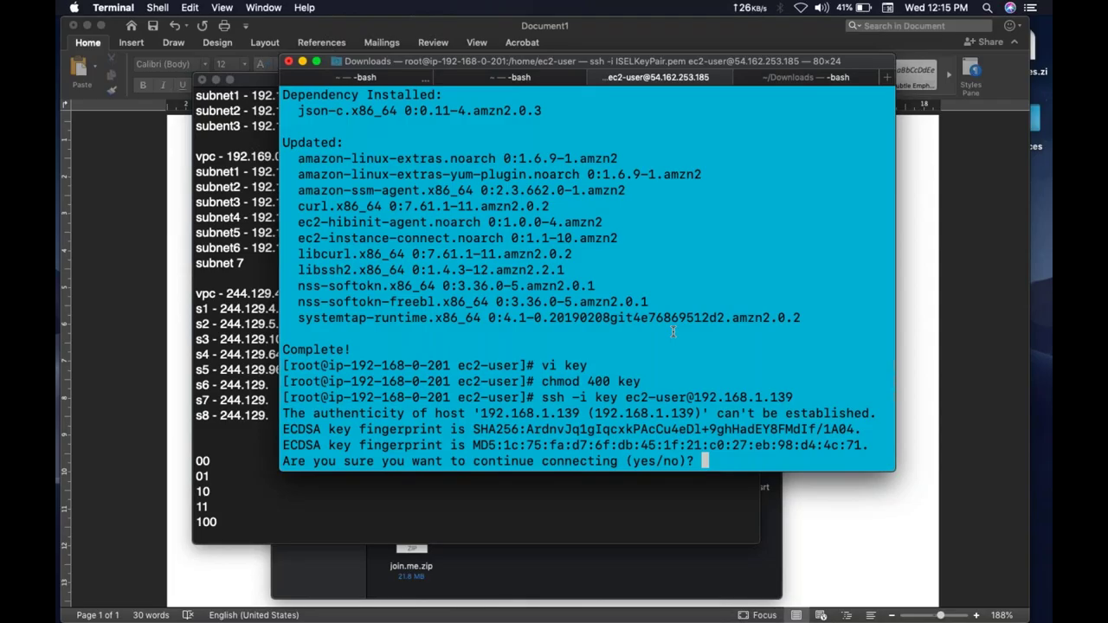
pyautogui.write('yes')
pyautogui.press('Return')
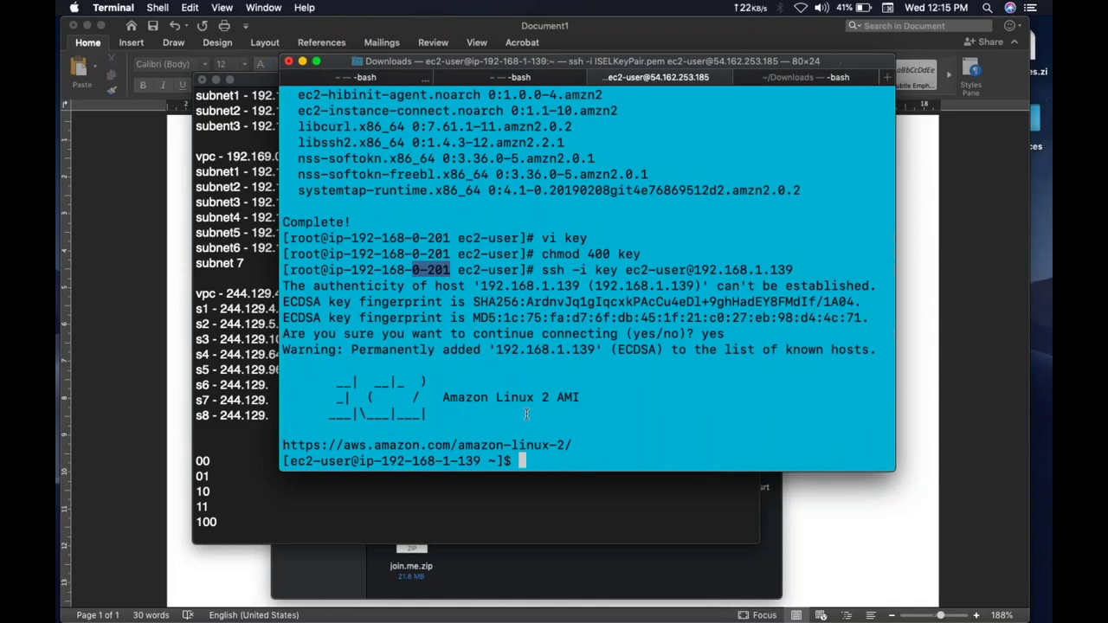
pyautogui.write('sudo su')
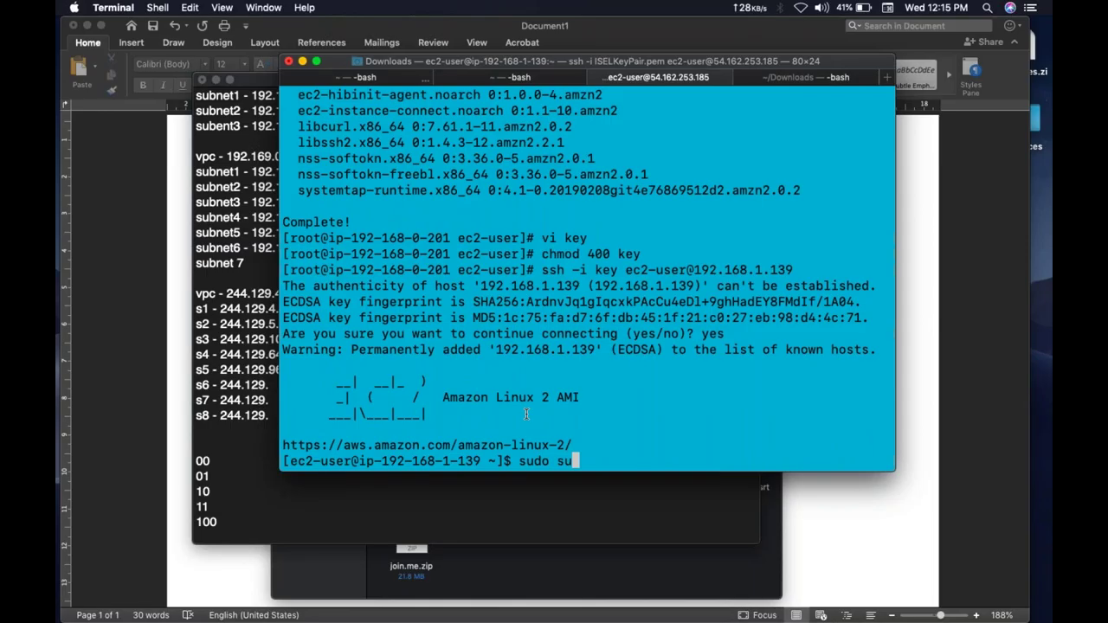
pyautogui.press('Return')
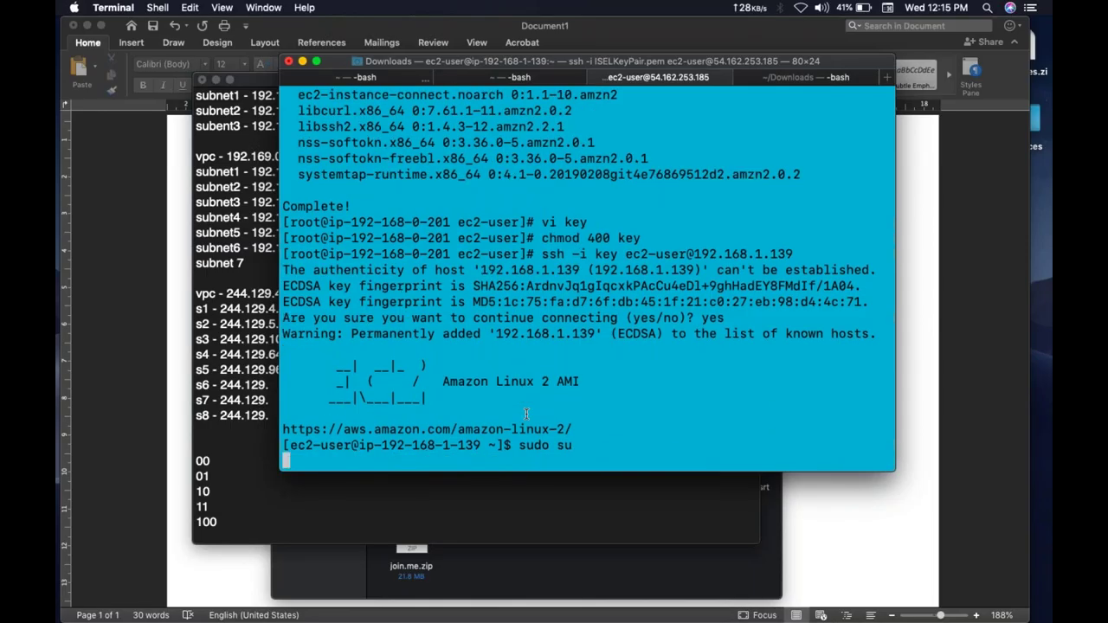
pyautogui.write('ping www.google.com')
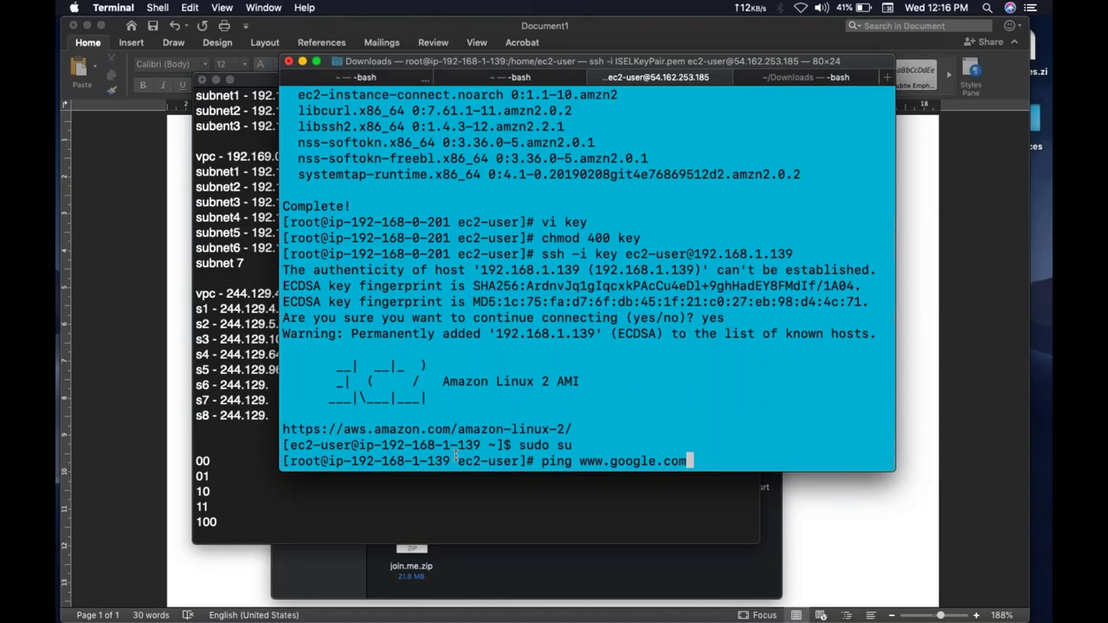
pyautogui.press('Return')
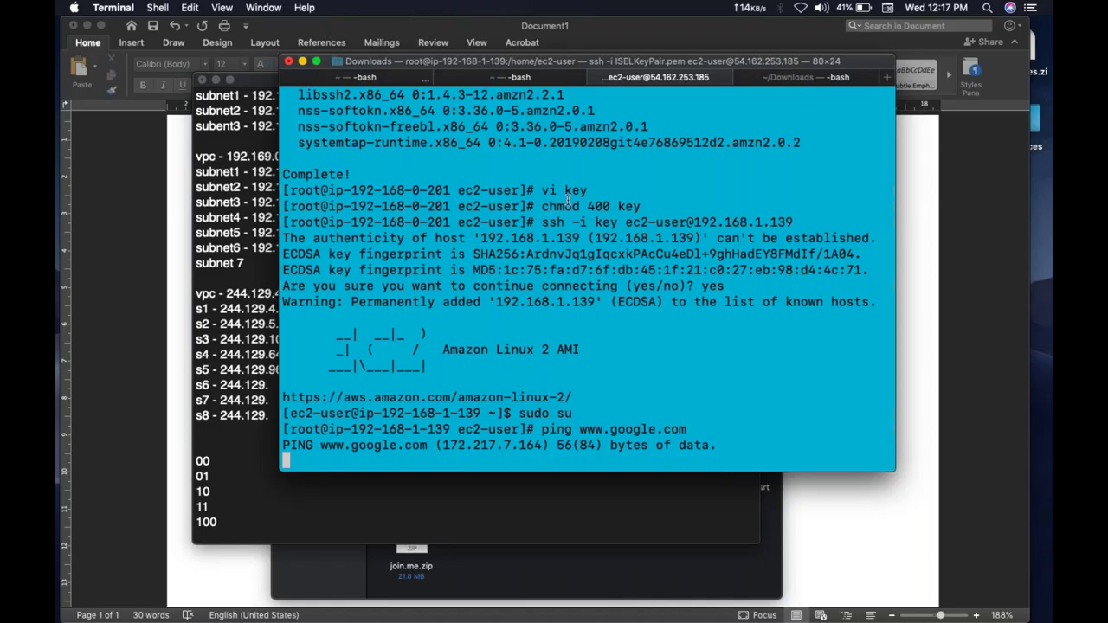
# Stop the running ping on the private instance and review the key file and SSH commands in the terminal output
pyautogui.doubleClick(578, 191)
pyautogui.click(577, 191)
pyautogui.moveTo(542, 190); pyautogui.dragTo(589, 190)
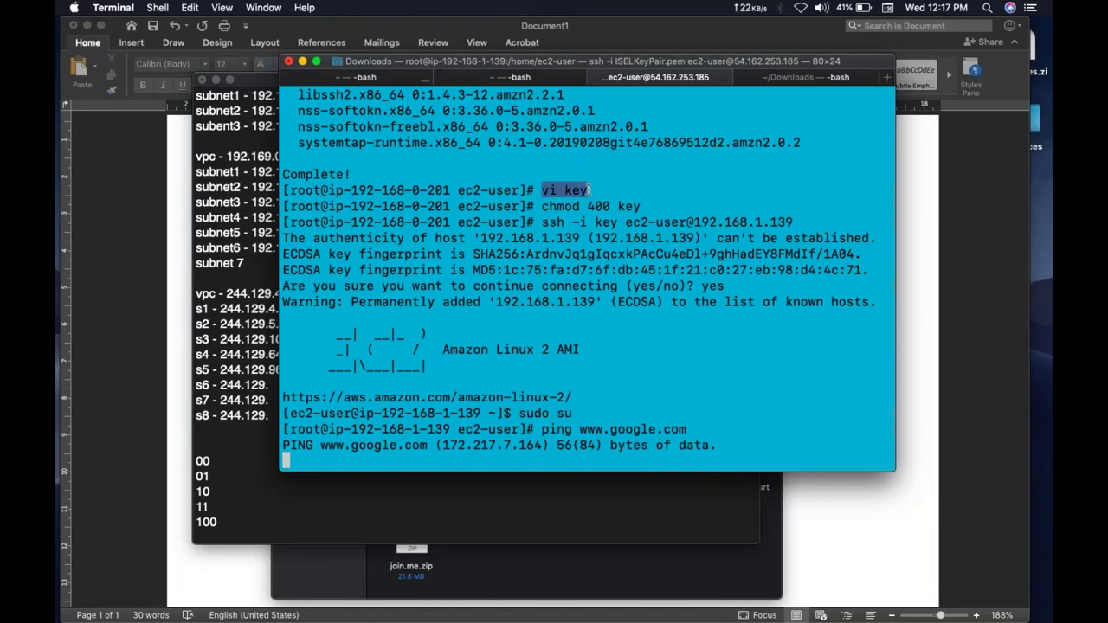
pyautogui.click(590, 190)
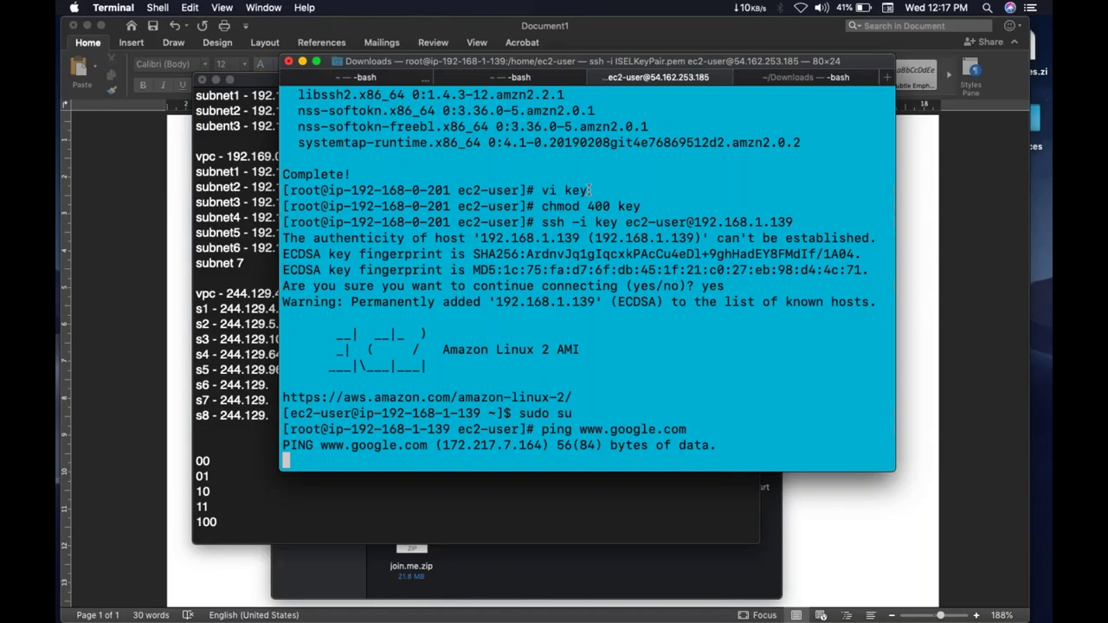
pyautogui.hotkey('ctrl', 'c')
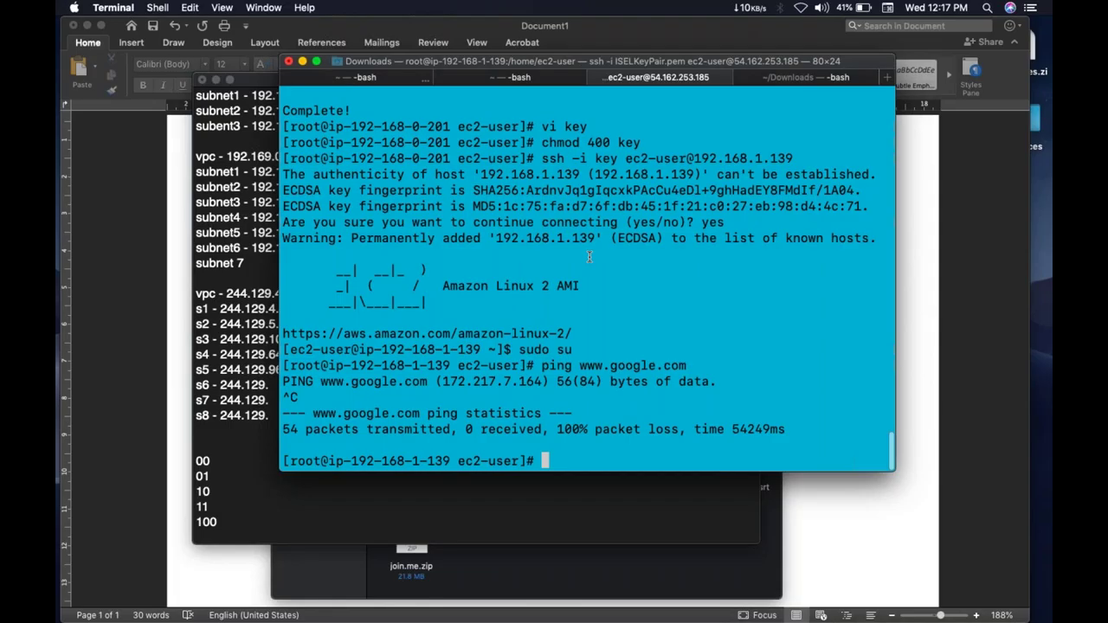
pyautogui.scroll(1, 589, 256)
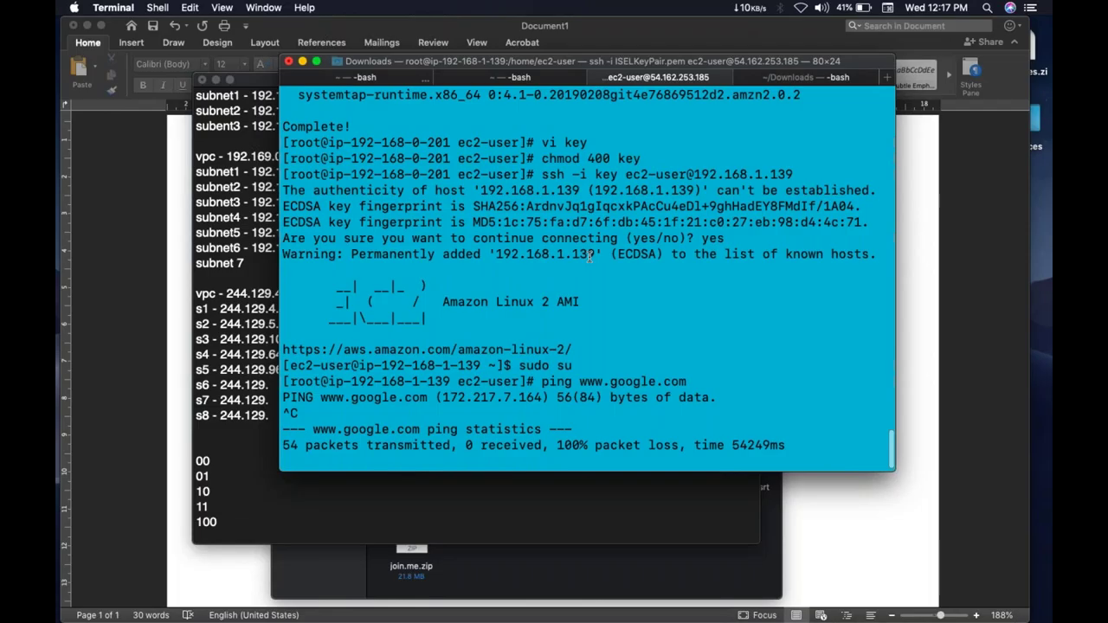
pyautogui.scroll(2, 589, 256)
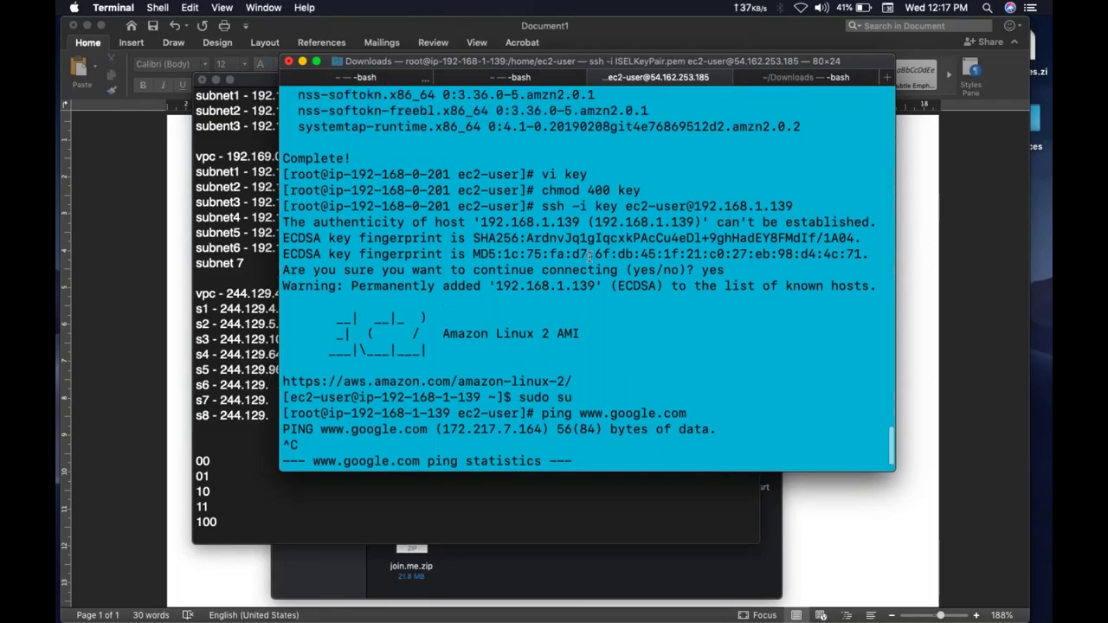
pyautogui.scroll(-3, 589, 257)
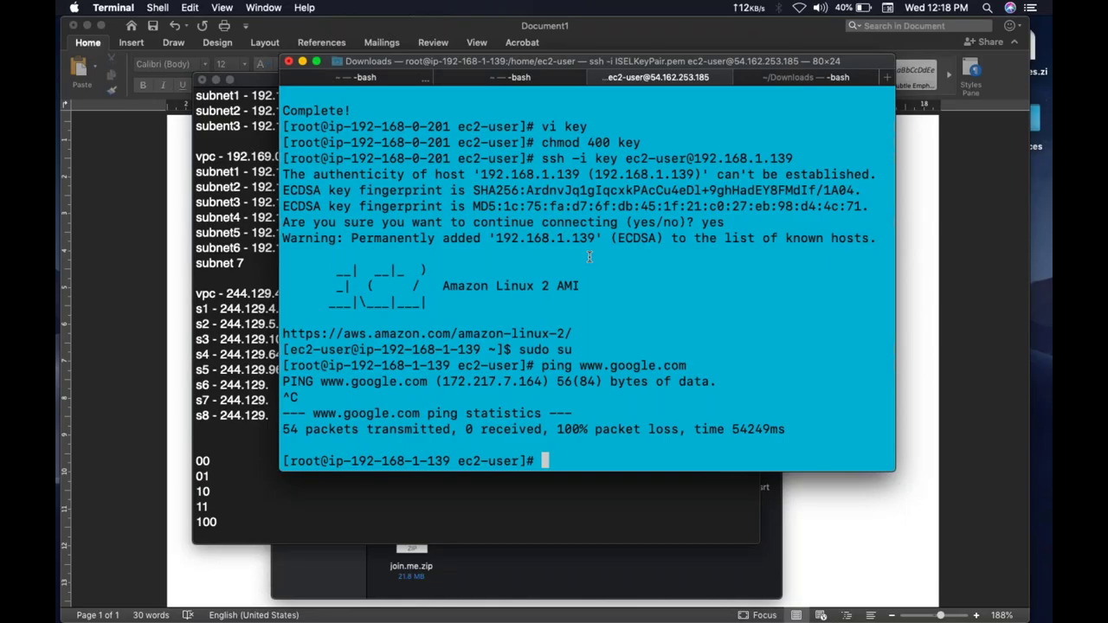
# Switch to the EC2 console in the browser and rename PublicInstance as Bastion
pyautogui.click(1044, 50)
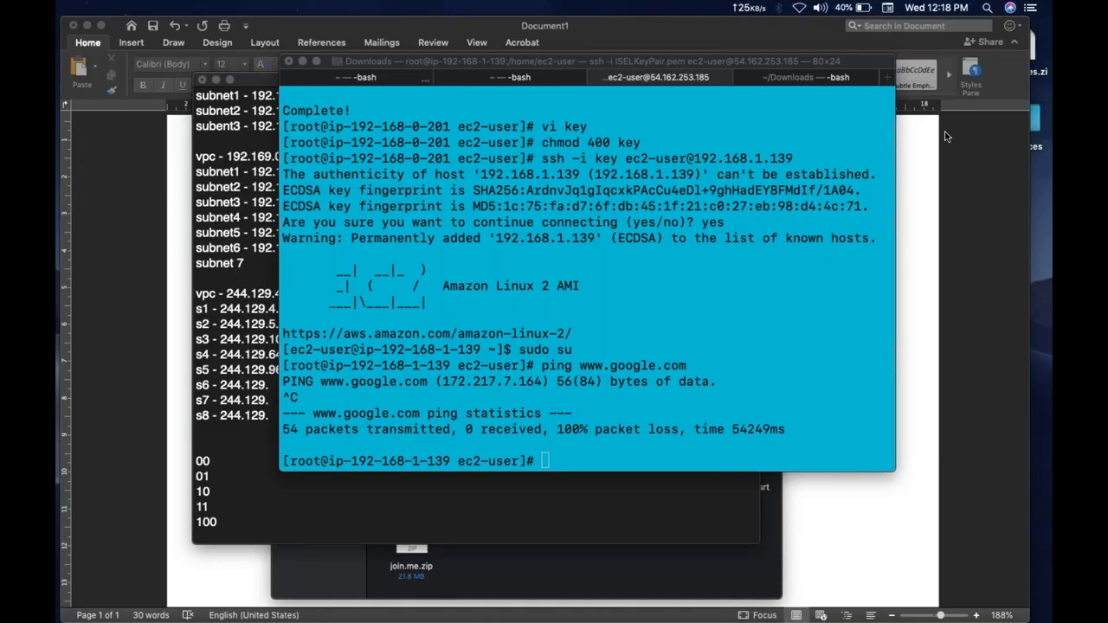
pyautogui.click(743, 178)
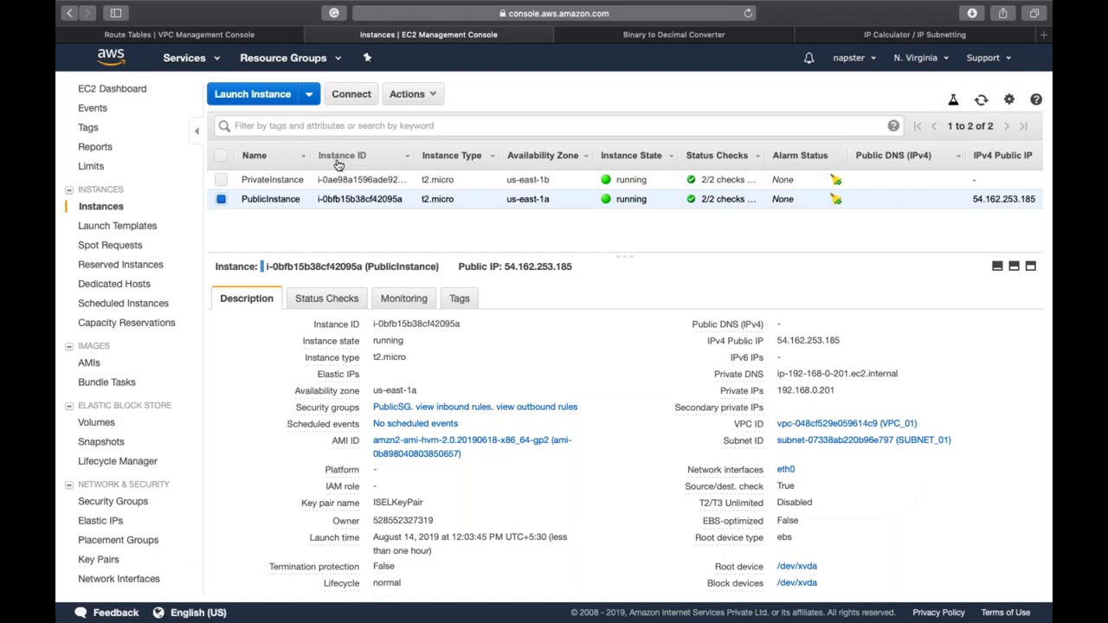
pyautogui.click(260, 179)
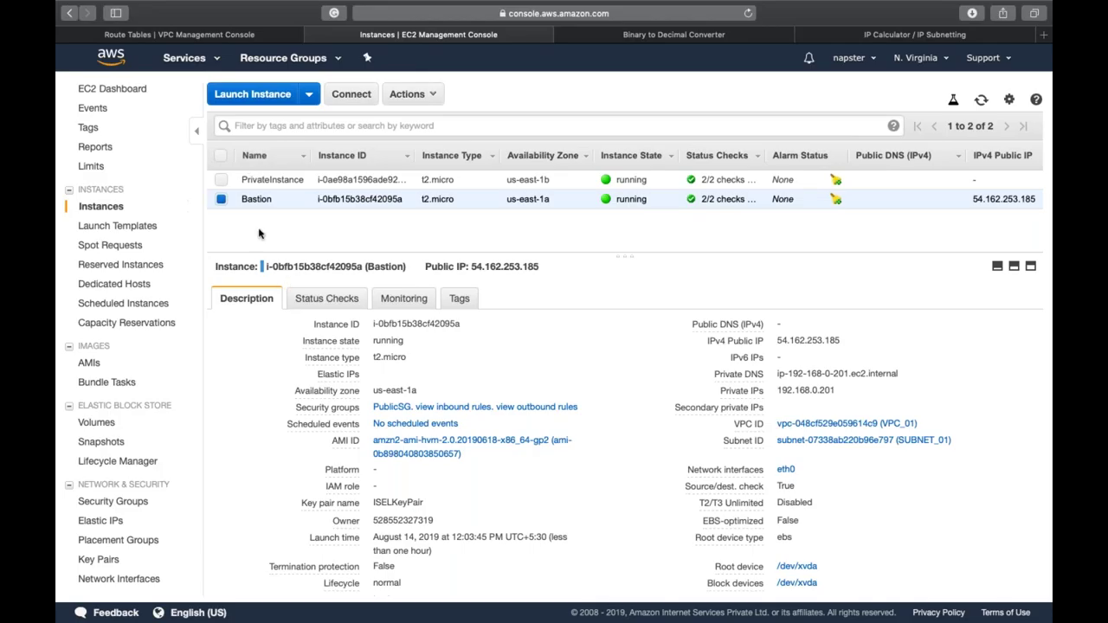
# Examine the description details of PrivateInstance and Bastion in the instances list
pyautogui.click(262, 181)
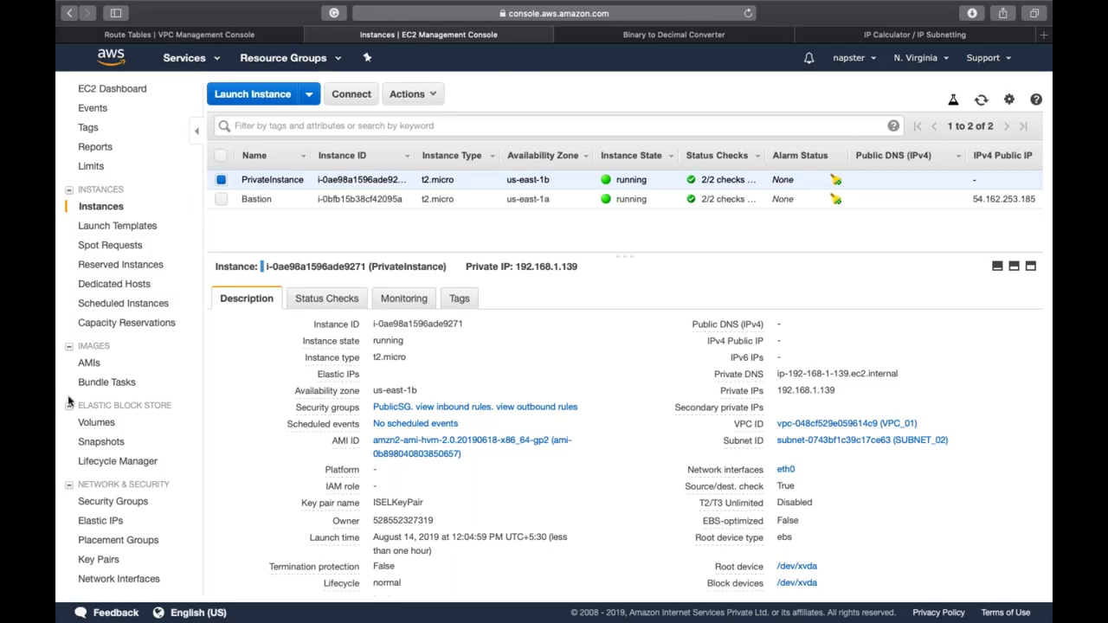
pyautogui.scroll(-1, 69, 403)
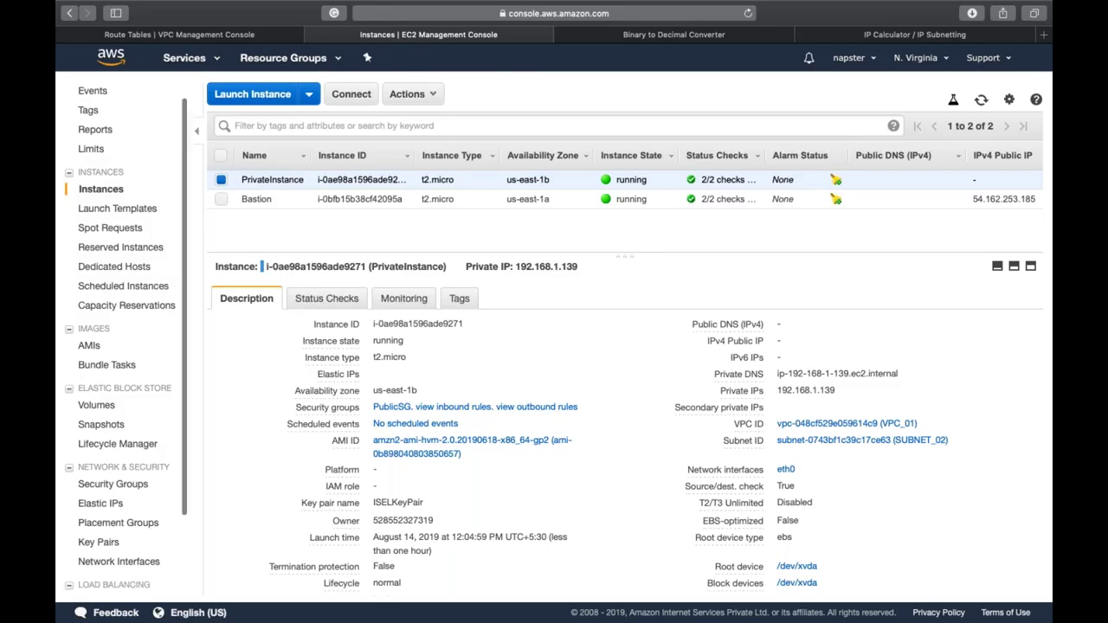
pyautogui.scroll(-4, 121, 347)
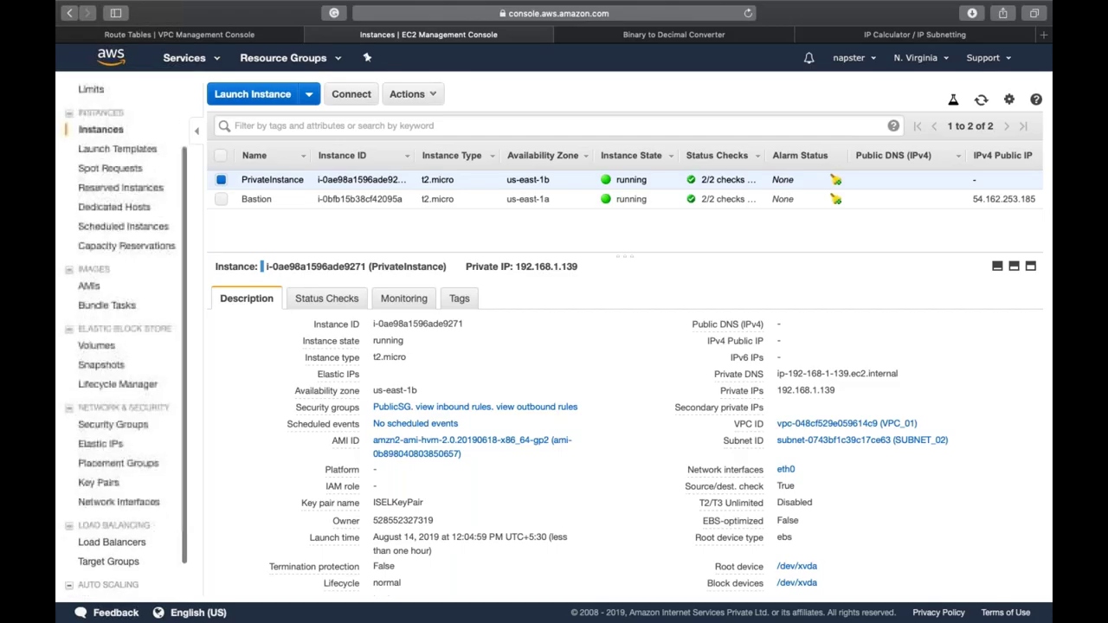
pyautogui.scroll(-1, 113, 408)
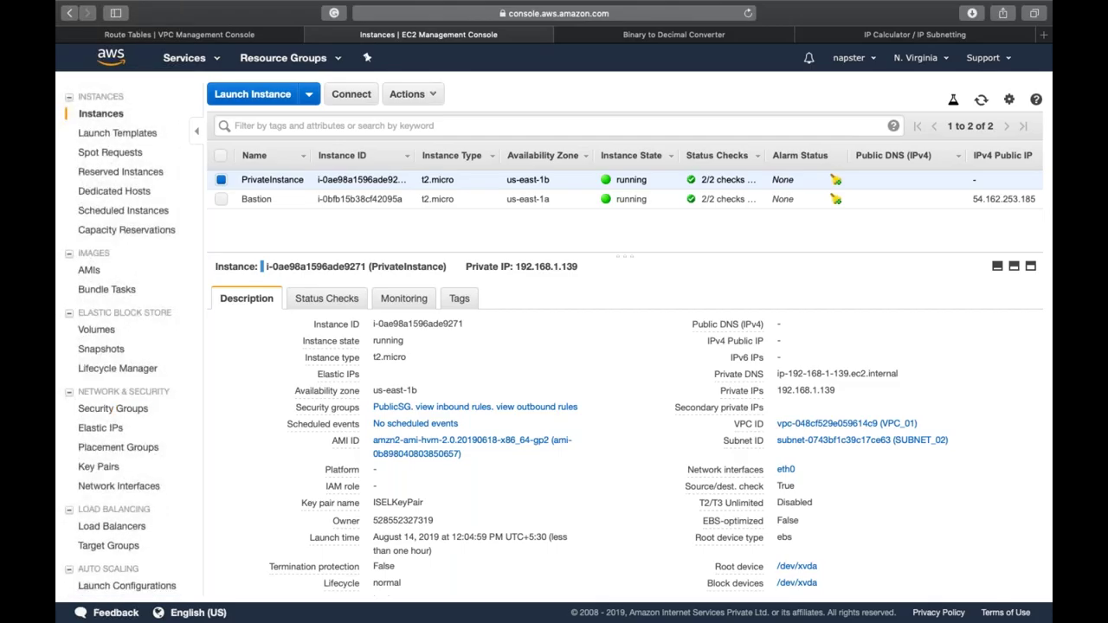
pyautogui.moveTo(344, 424)
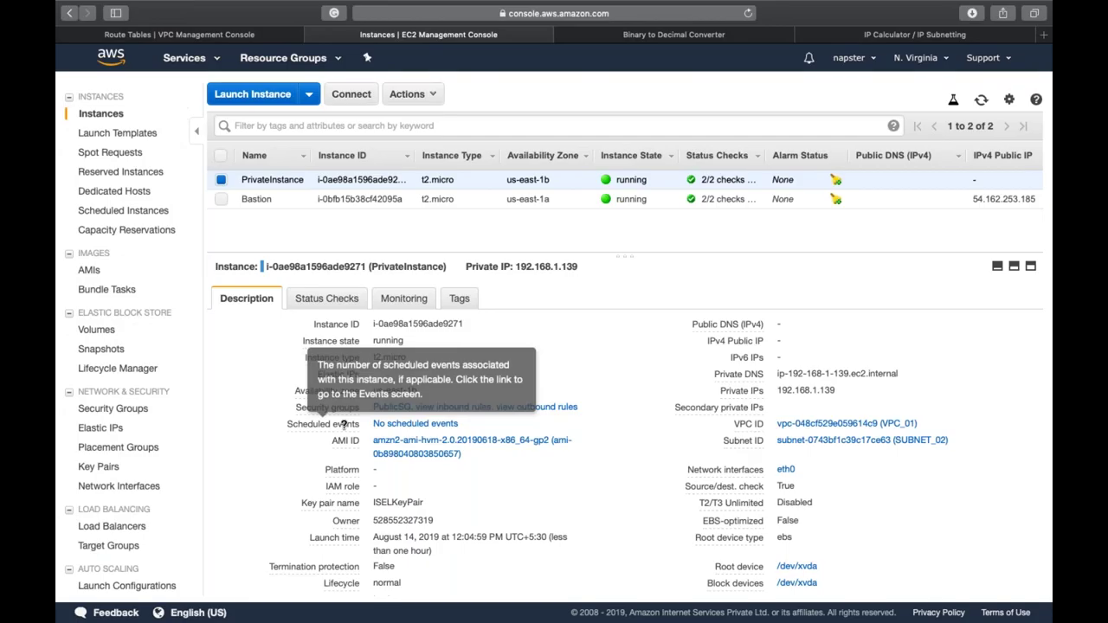
pyautogui.click(405, 201)
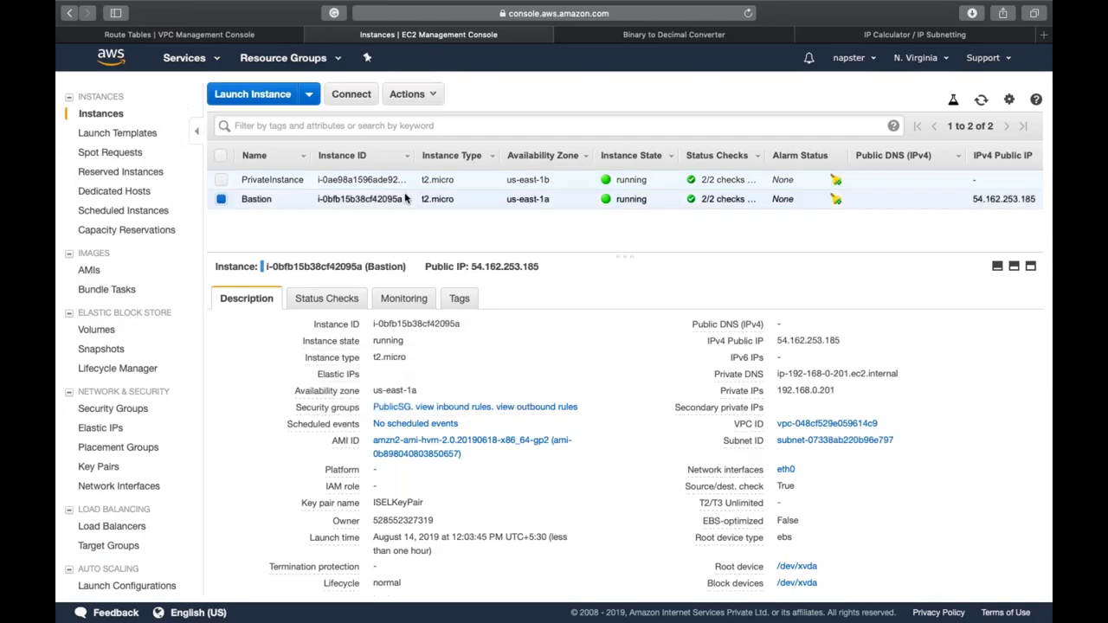
# Open the security groups list and give the PublicSG group the name PublicSG
pyautogui.click(128, 410)
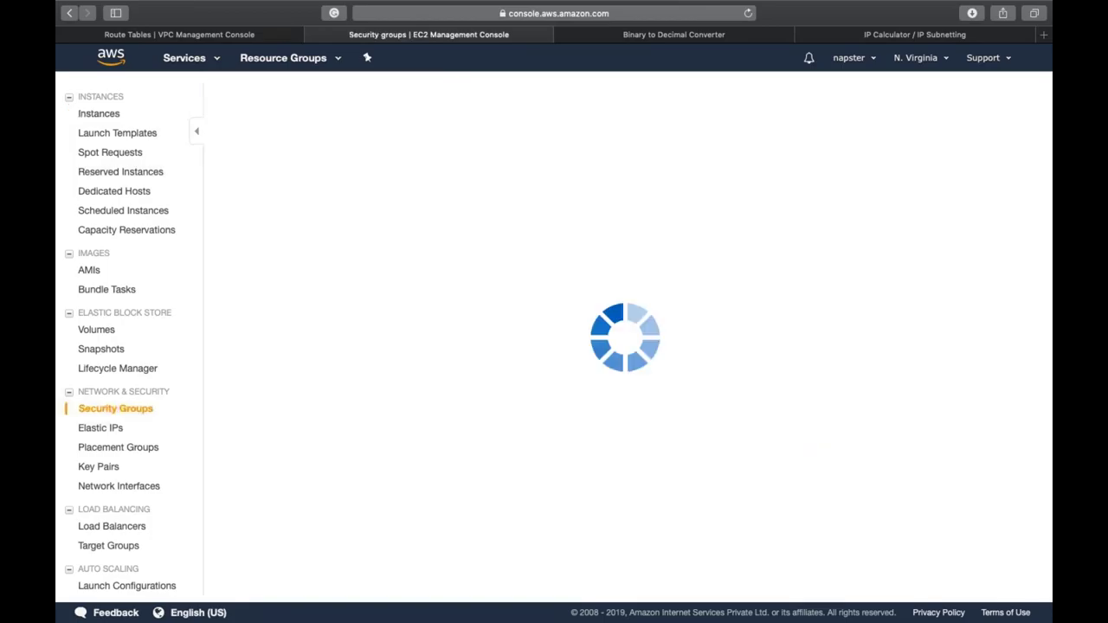
pyautogui.click(296, 201)
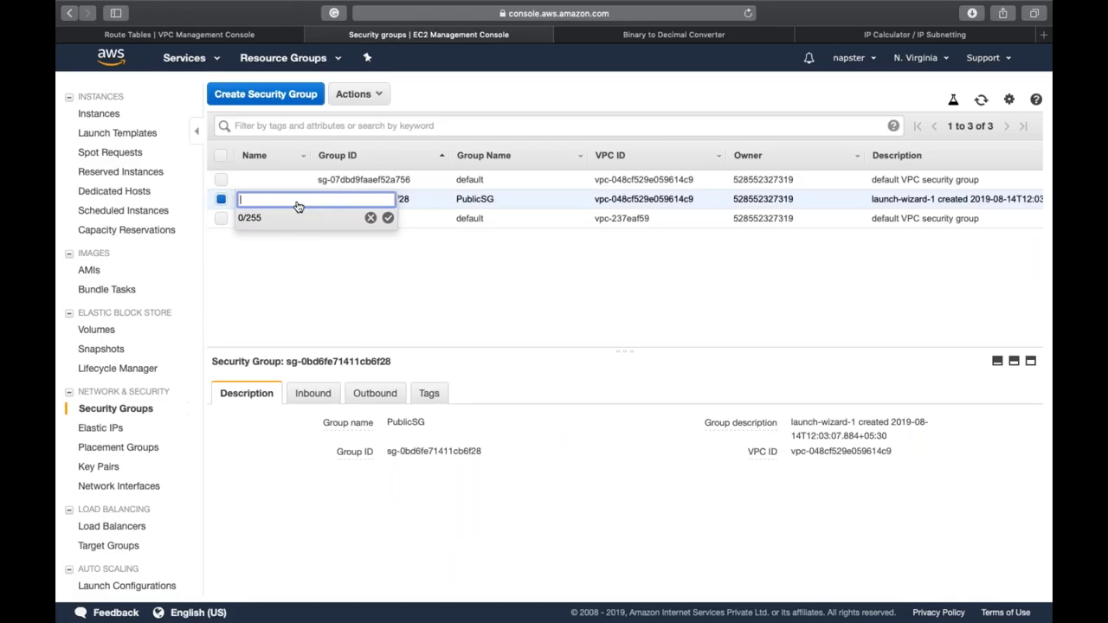
# Create a security group in VPC_01 with PrivateSG as both its name and description
pyautogui.click(305, 94)
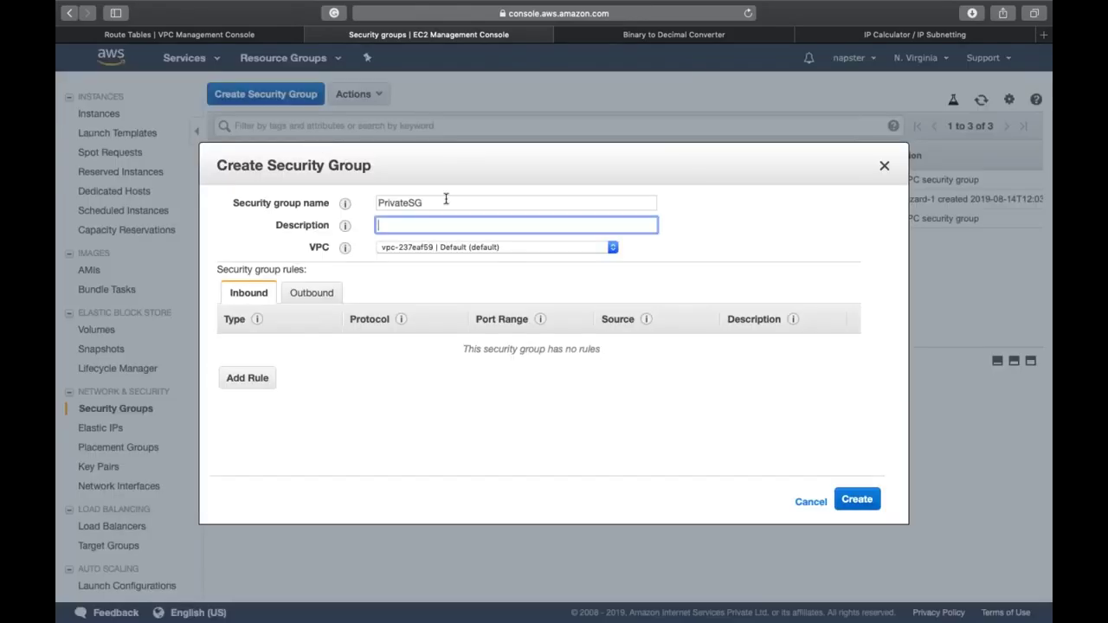
pyautogui.write('PrivateSG')
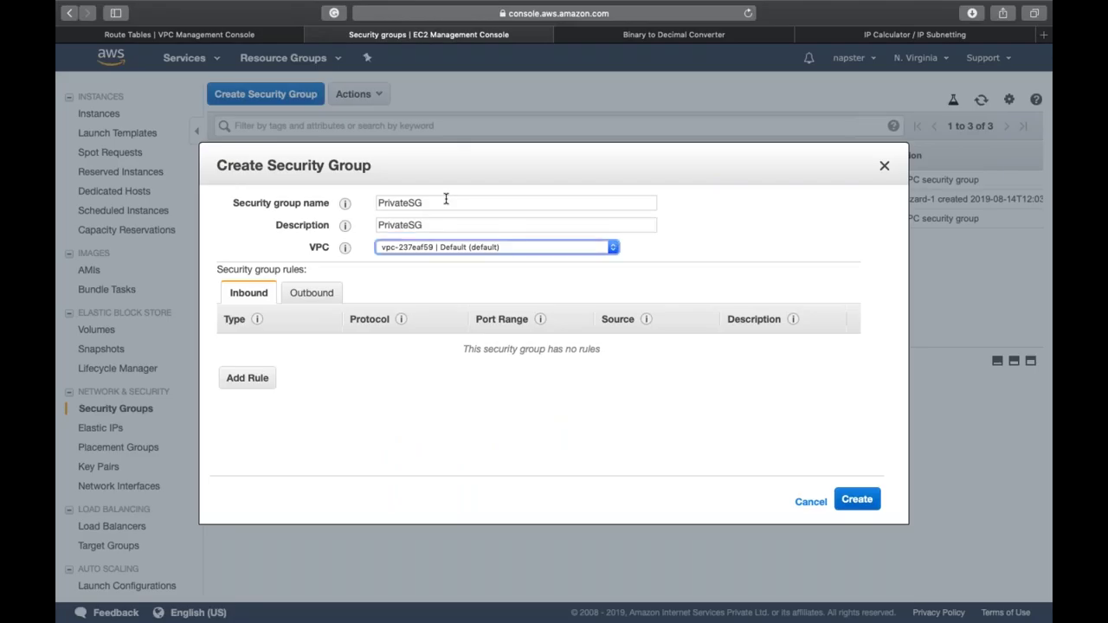
pyautogui.click(472, 247)
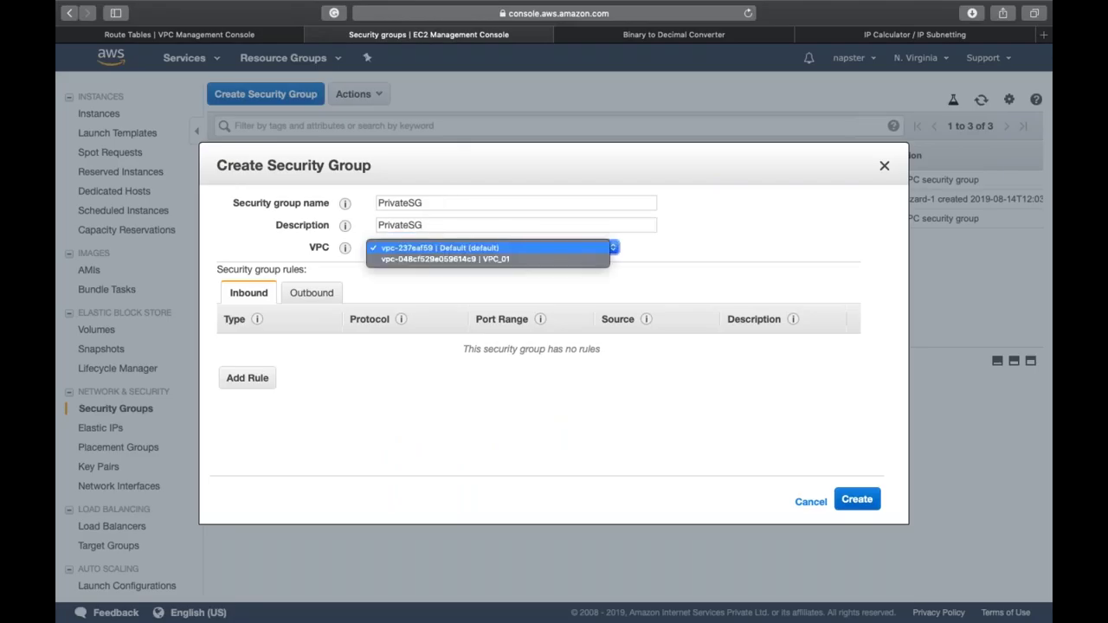
pyautogui.click(482, 259)
pyautogui.click(859, 499)
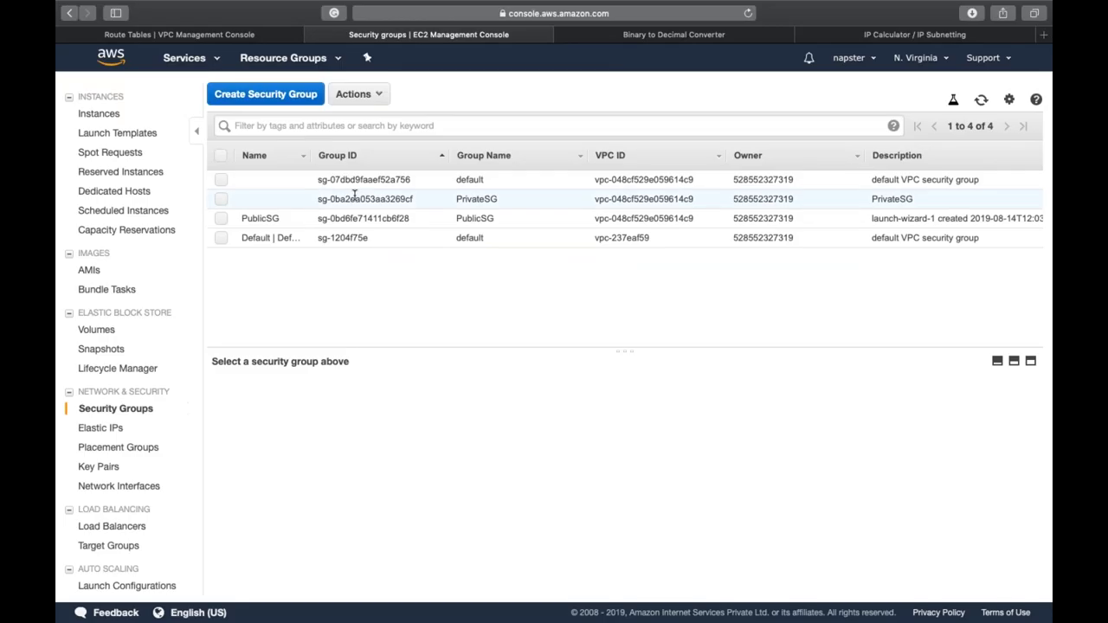
# Label the new PrivateSG security group with the name PrivateSG in the list
pyautogui.click(298, 199)
pyautogui.write('PrivateSG')
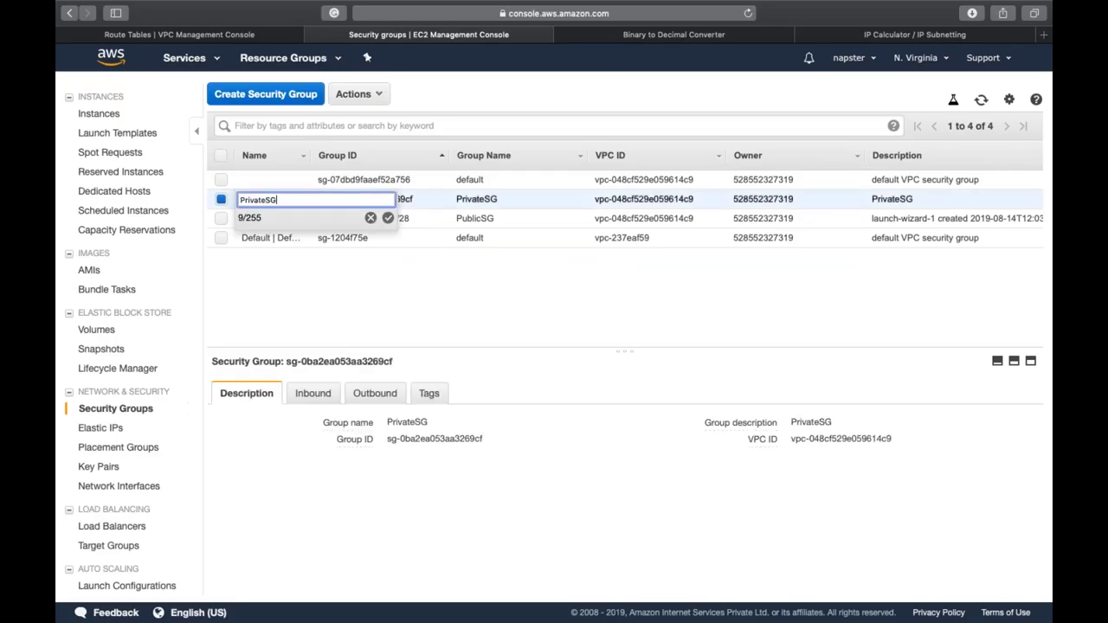
pyautogui.press('Return')
# Return to the instances list and view the inbound rules of Bastion's security group
pyautogui.click(118, 120)
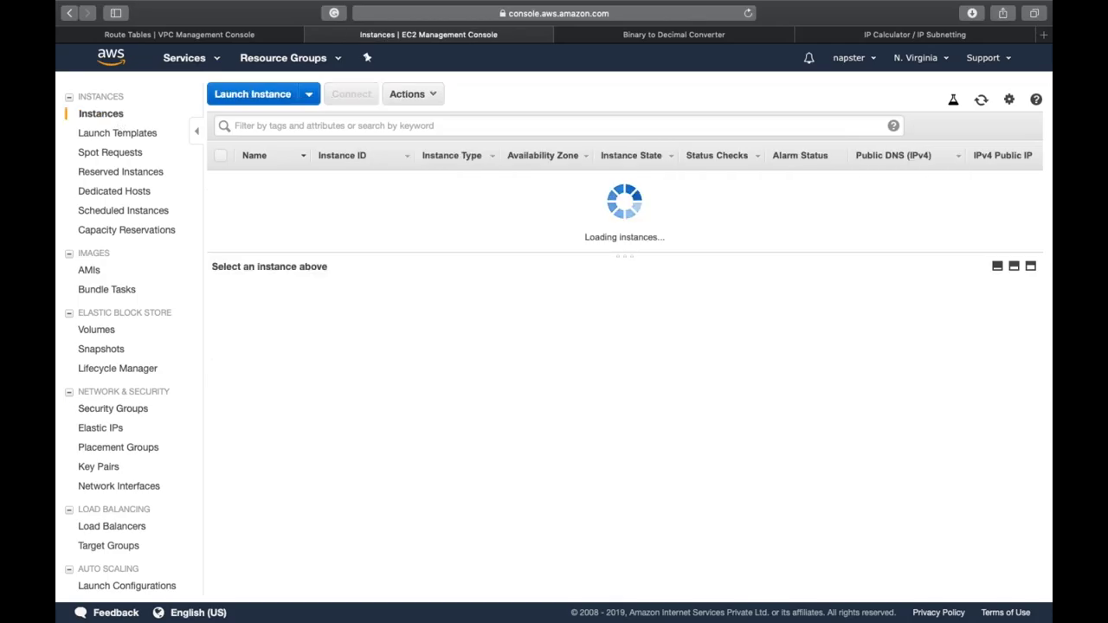
pyautogui.moveTo(449, 4)
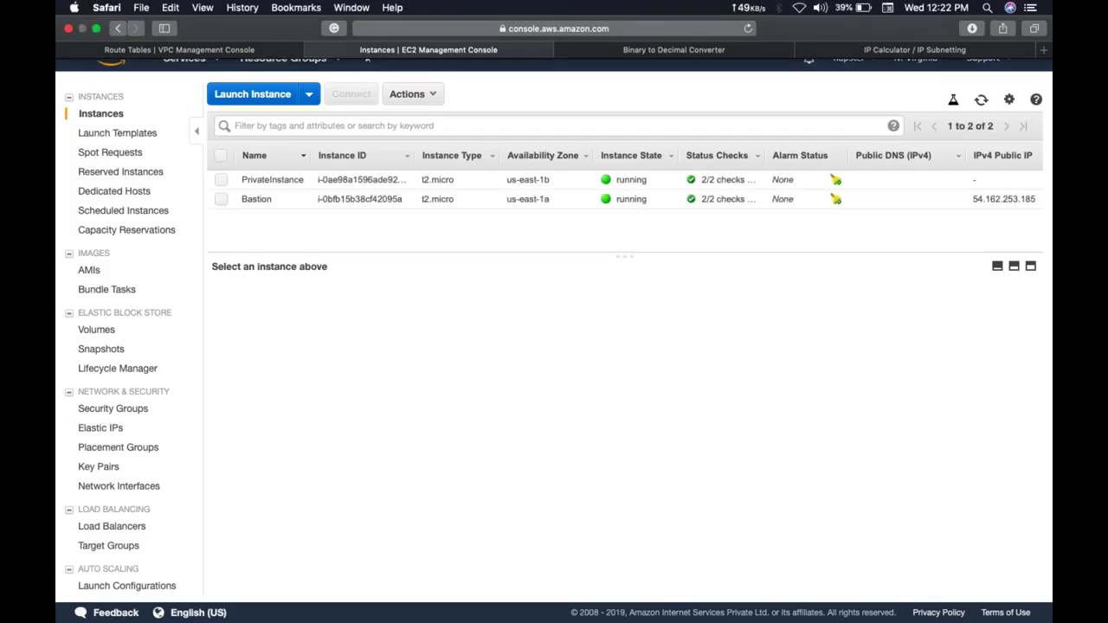
pyautogui.click(256, 199)
pyautogui.click(444, 407)
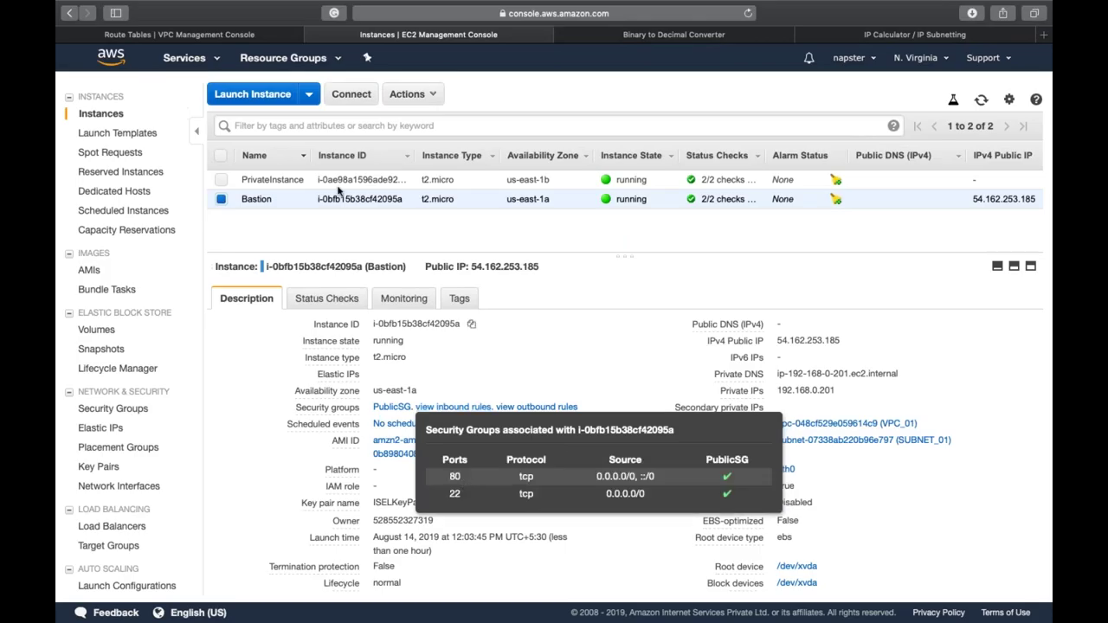
# Change the security group assigned to PrivateInstance from PublicSG to PrivateSG
pyautogui.click(333, 180)
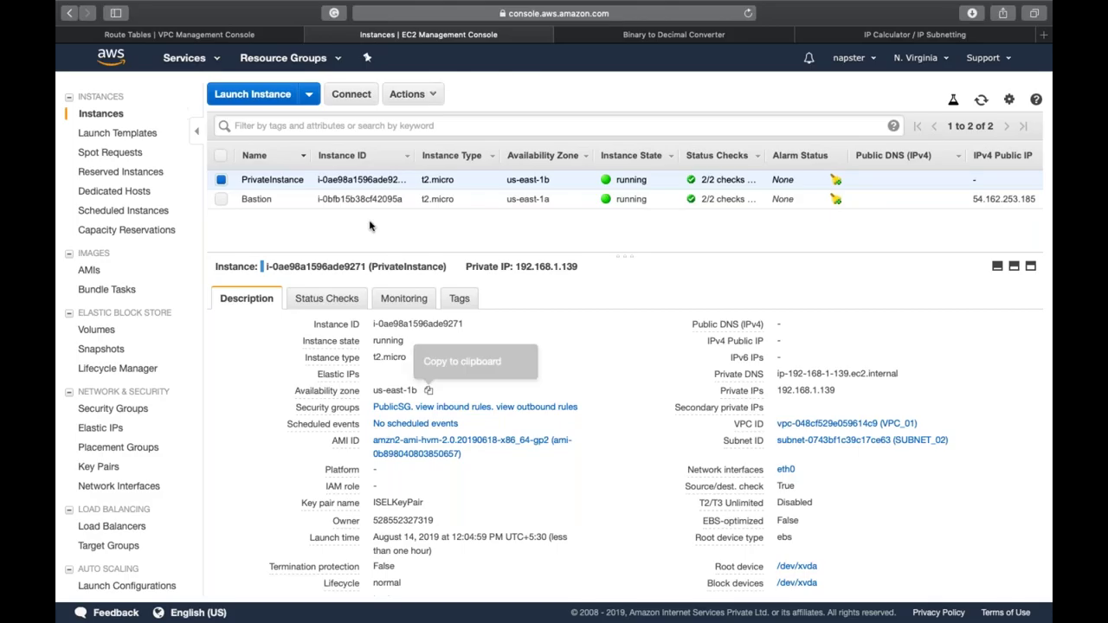
pyautogui.click(403, 95)
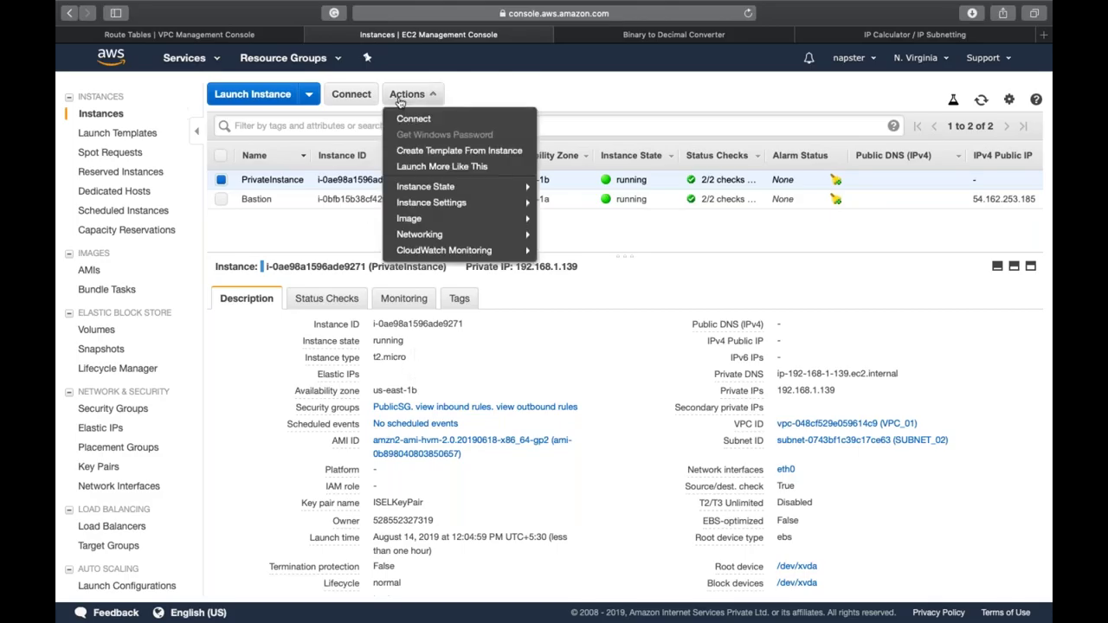
pyautogui.moveTo(517, 209)
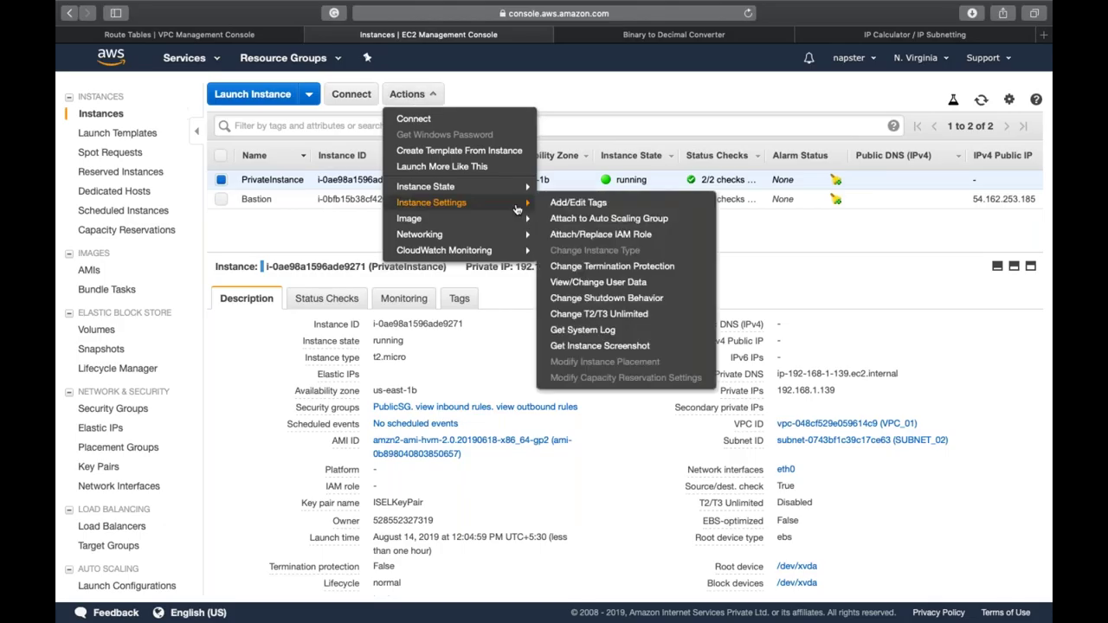
pyautogui.moveTo(520, 233)
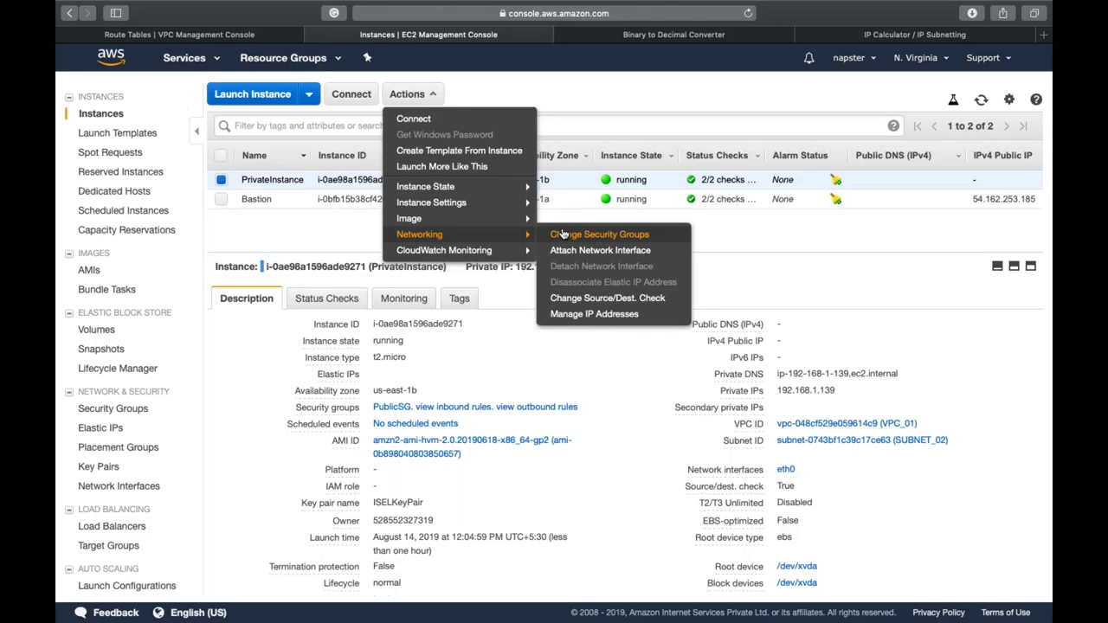
pyautogui.click(563, 234)
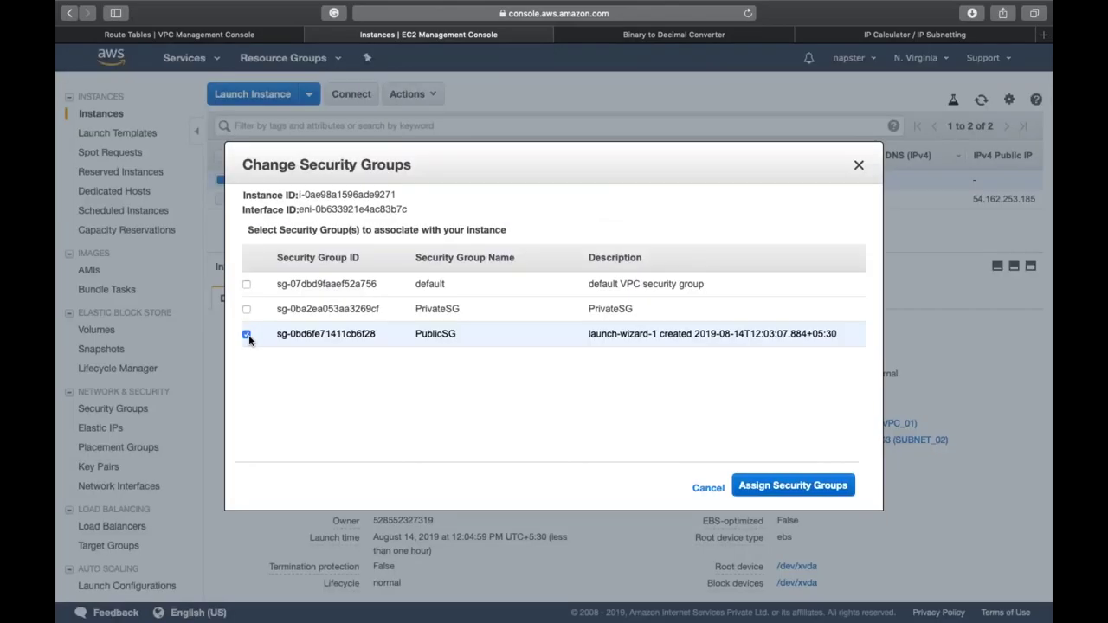
pyautogui.click(810, 485)
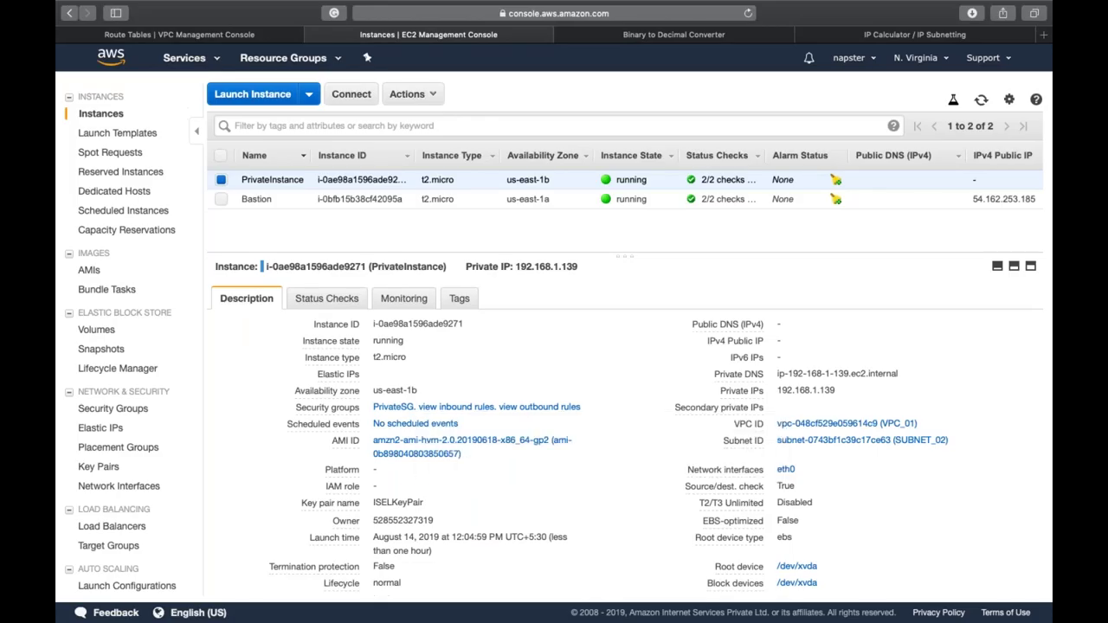
# Add an inbound SSH rule on TCP port 22 with PublicSG as its source to PrivateSG, save it and refresh the list
pyautogui.scroll(-1, 133, 528)
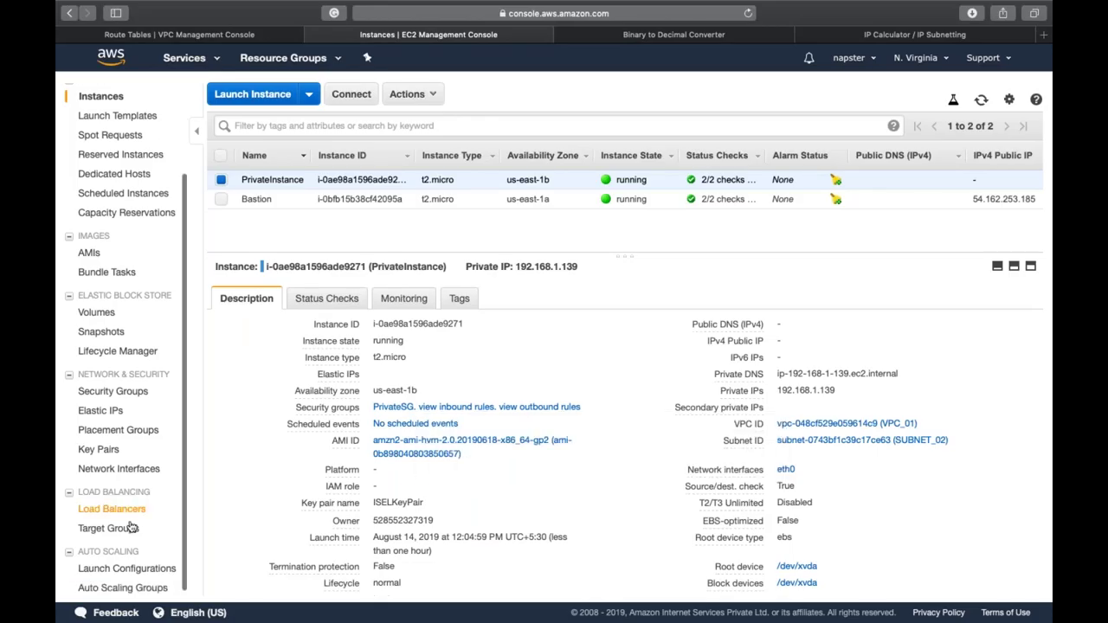
pyautogui.scroll(-1, 133, 528)
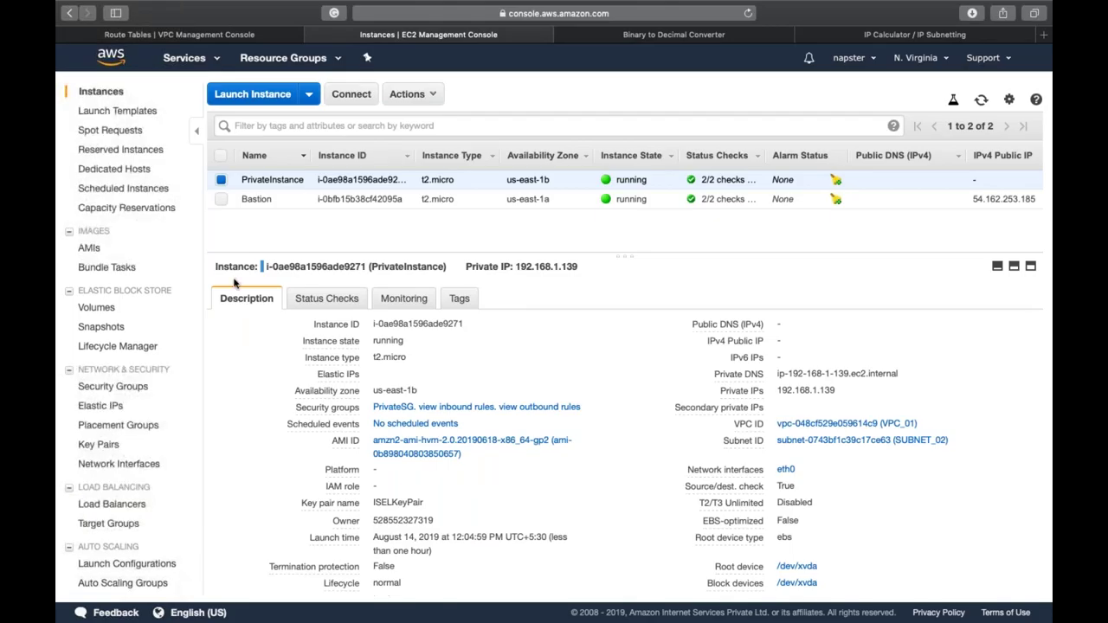
pyautogui.click(115, 386)
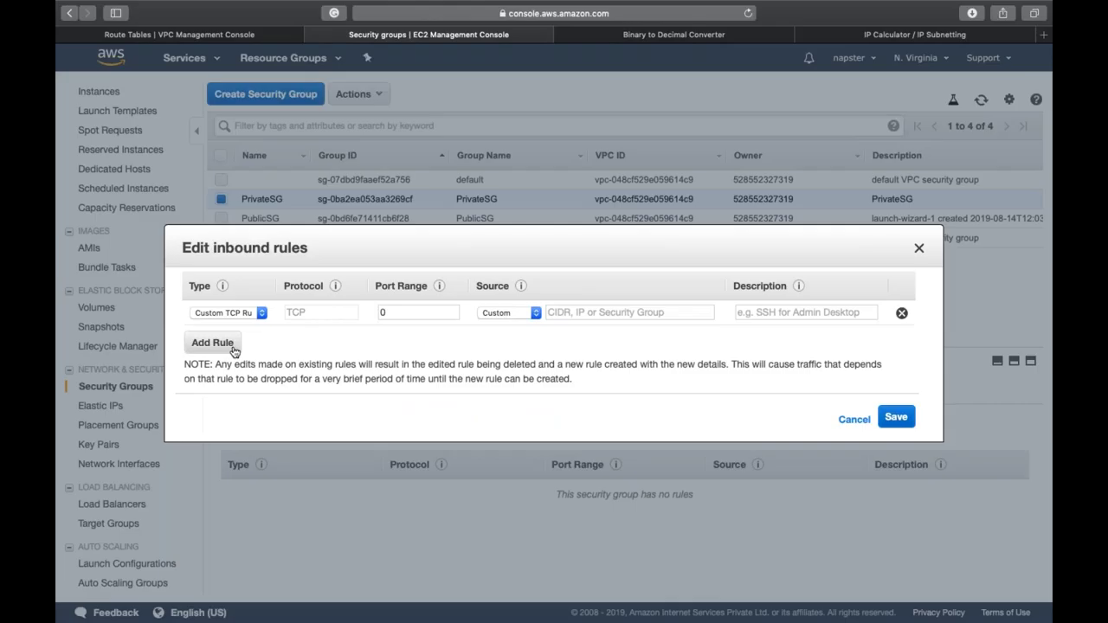
pyautogui.click(897, 417)
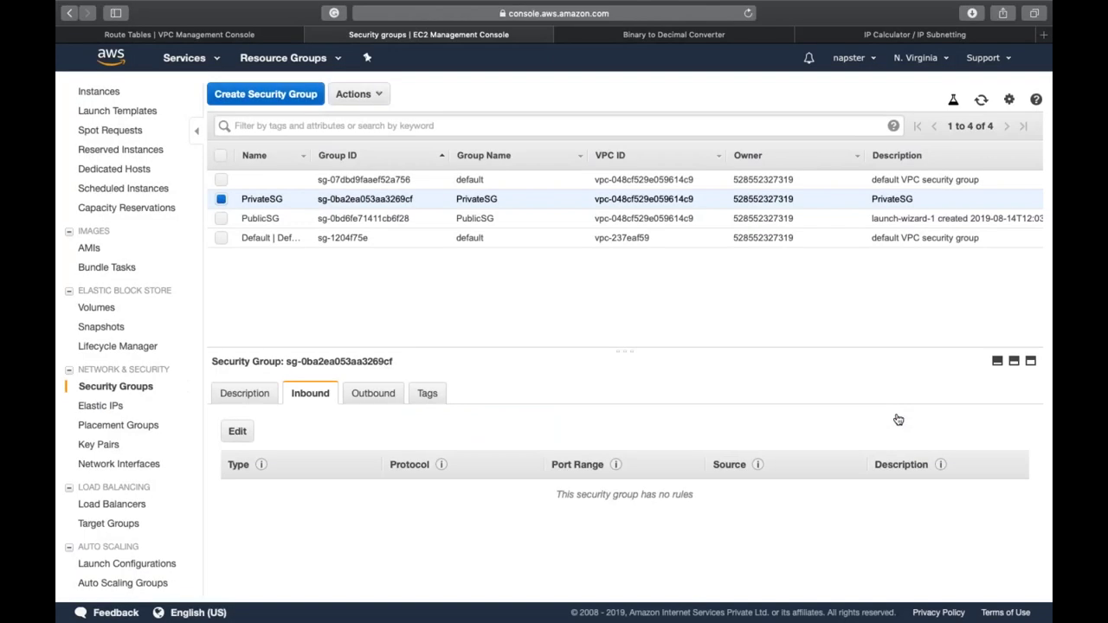
pyautogui.click(980, 101)
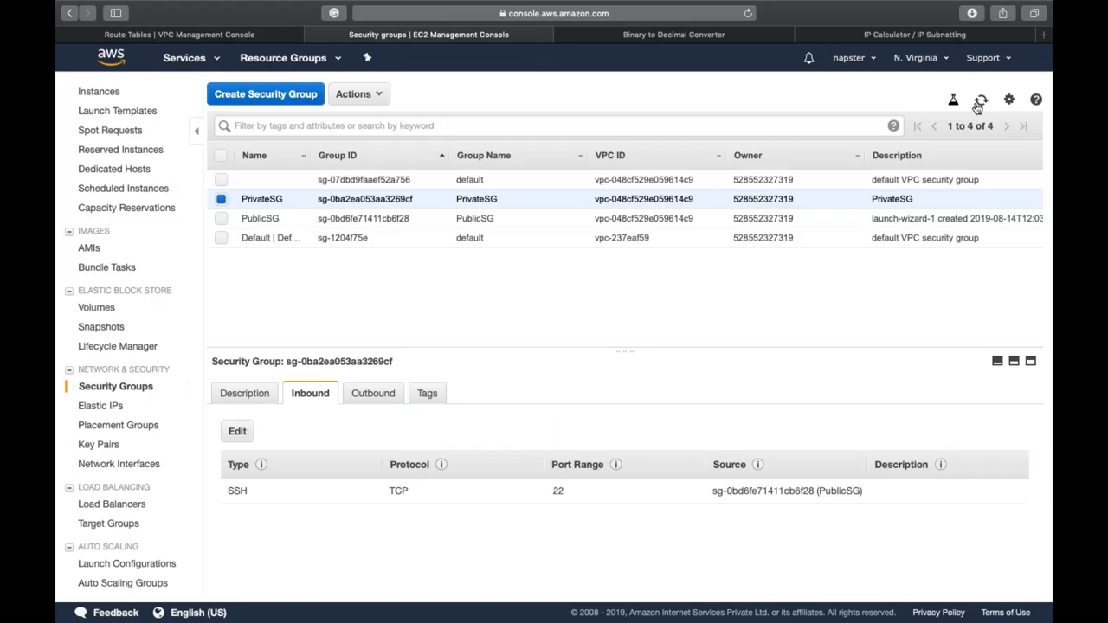
# Compare the inbound rules of PublicSG and PrivateSG, examining the port ranges and the sources of their SSH rules
pyautogui.click(421, 219)
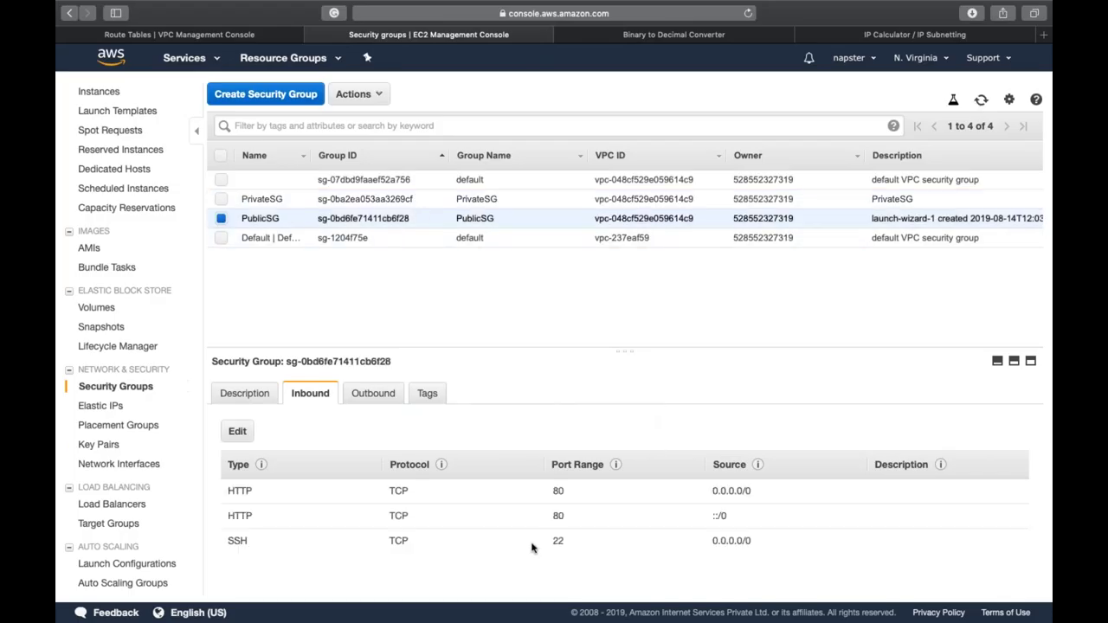
pyautogui.doubleClick(558, 541)
pyautogui.doubleClick(558, 516)
pyautogui.click(355, 199)
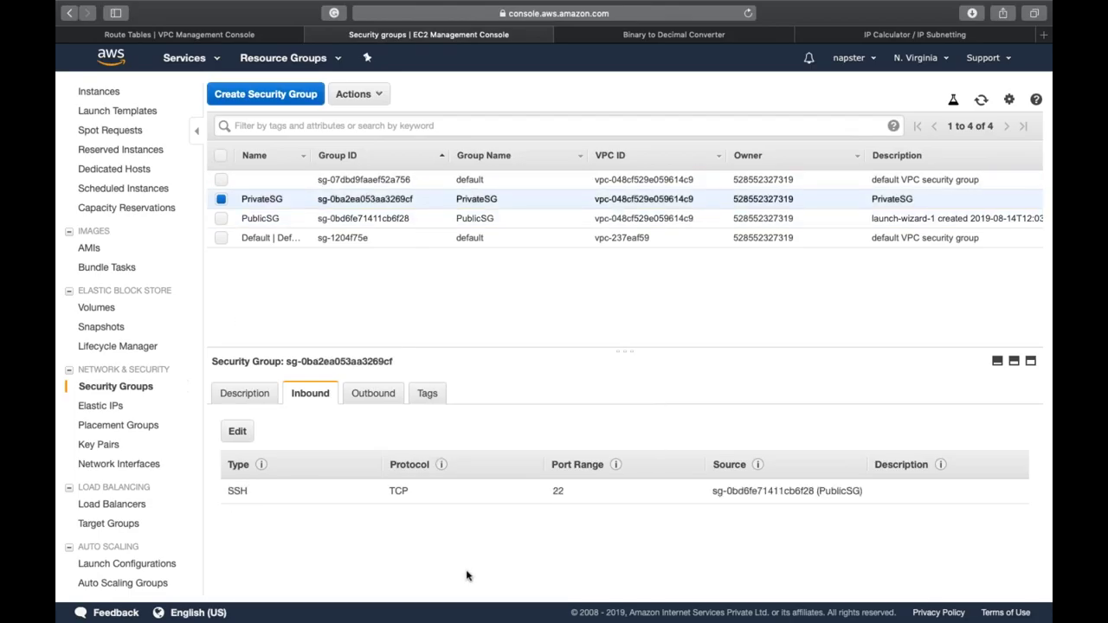
pyautogui.doubleClick(546, 492)
pyautogui.click(842, 491)
pyautogui.doubleClick(843, 491)
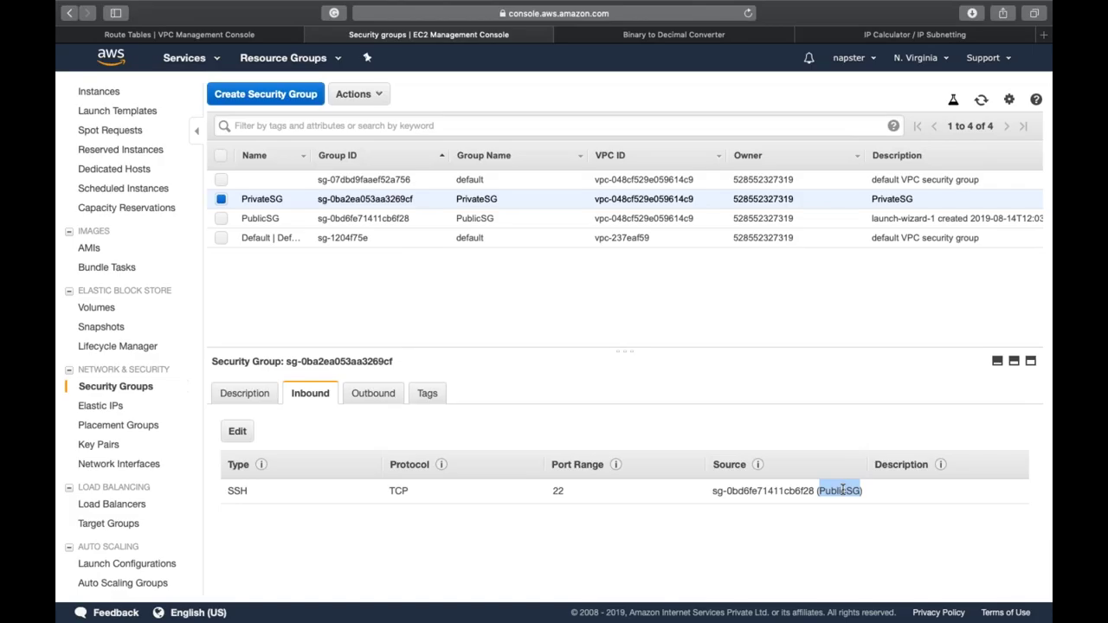
pyautogui.click(522, 312)
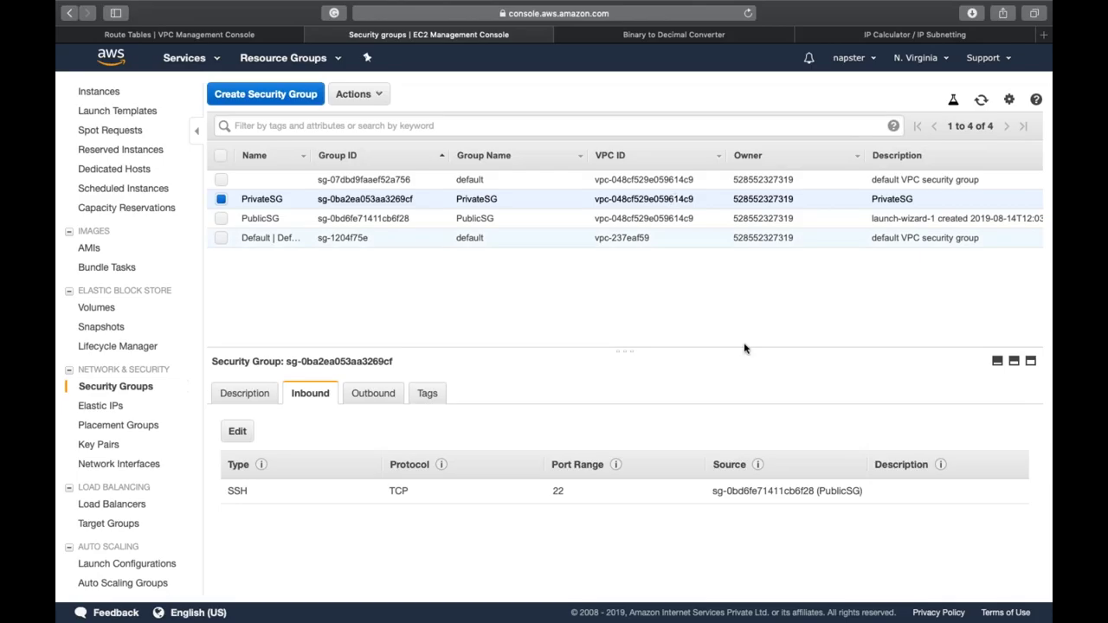
pyautogui.tripleClick(824, 491)
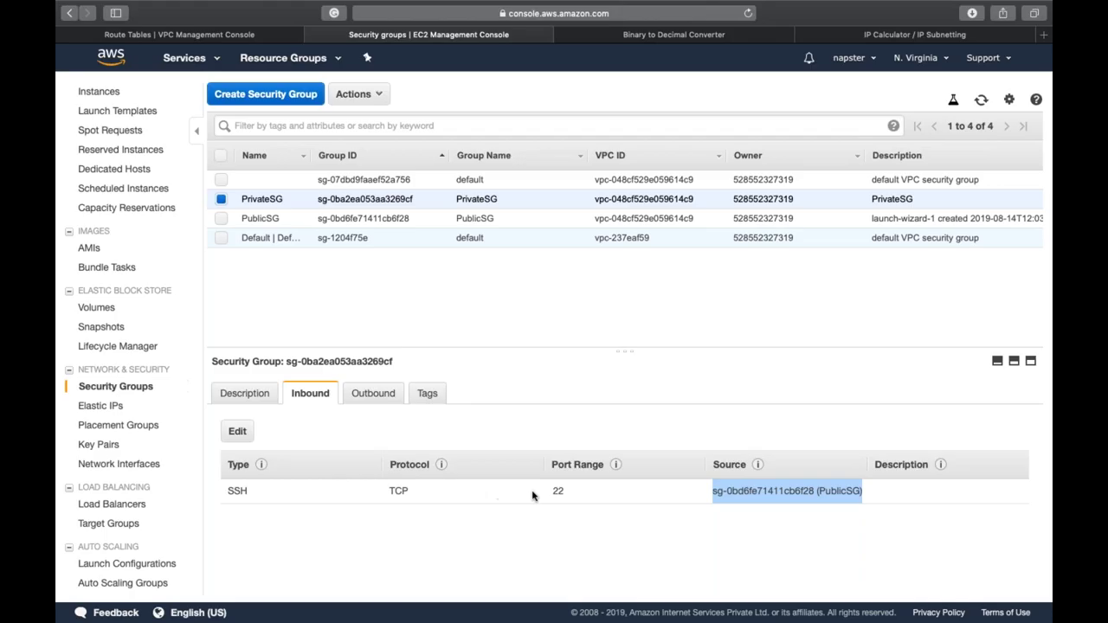
pyautogui.tripleClick(558, 491)
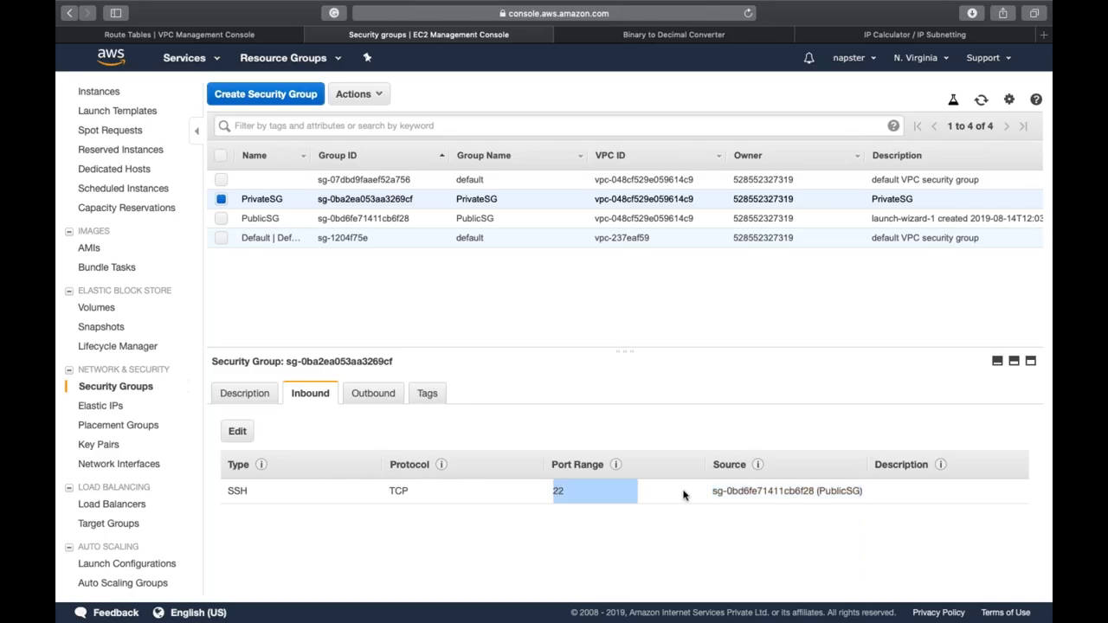
pyautogui.click(735, 503)
pyautogui.doubleClick(735, 491)
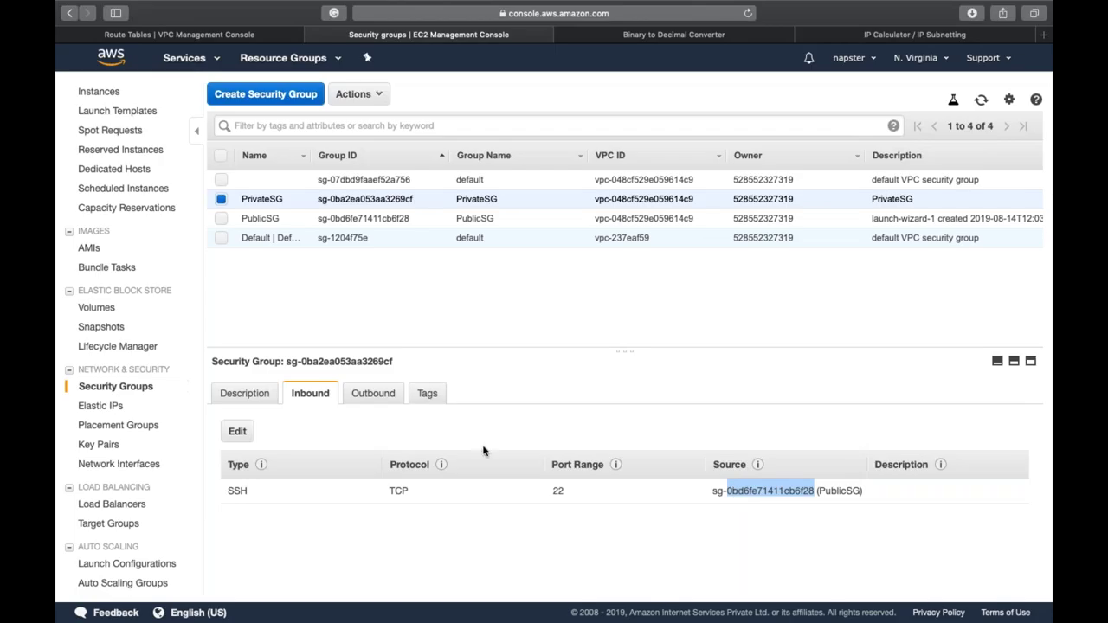
pyautogui.click(550, 494)
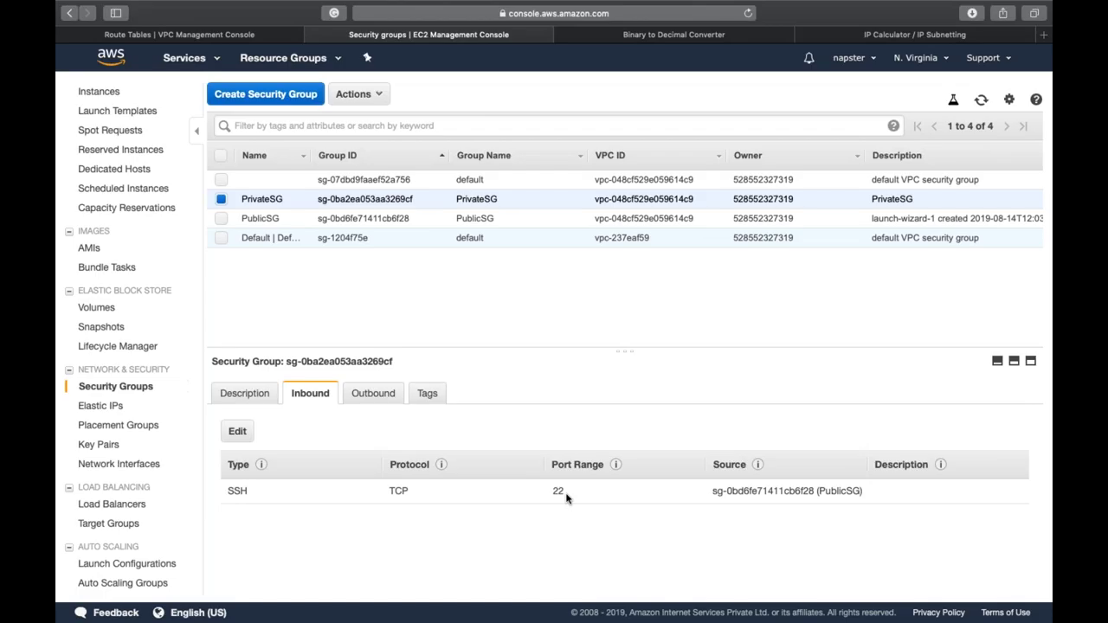
pyautogui.click(445, 227)
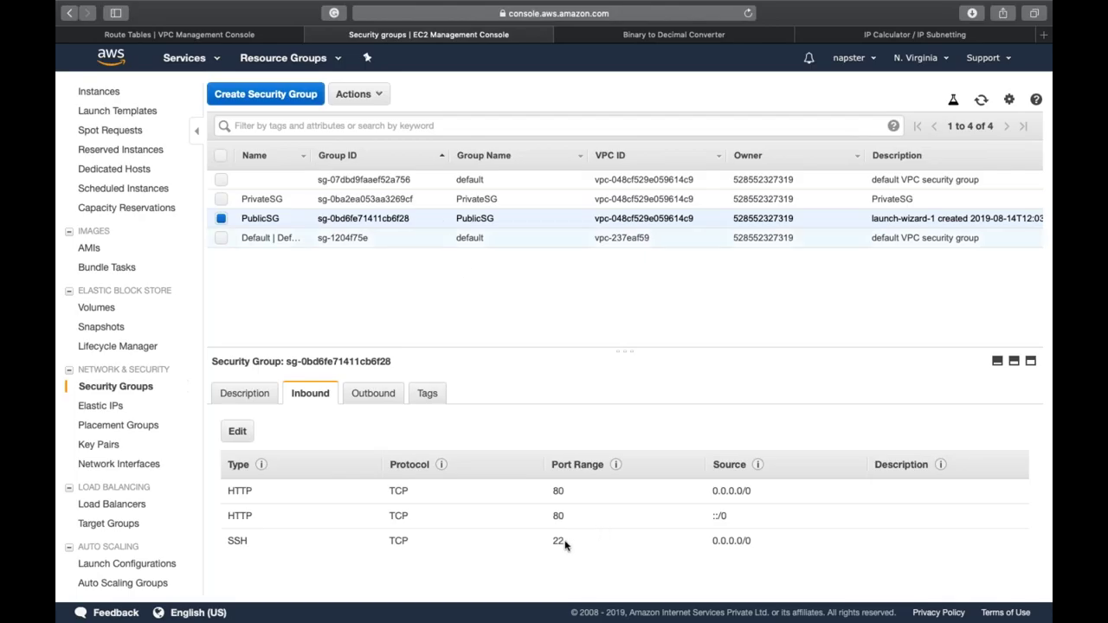
pyautogui.tripleClick(732, 543)
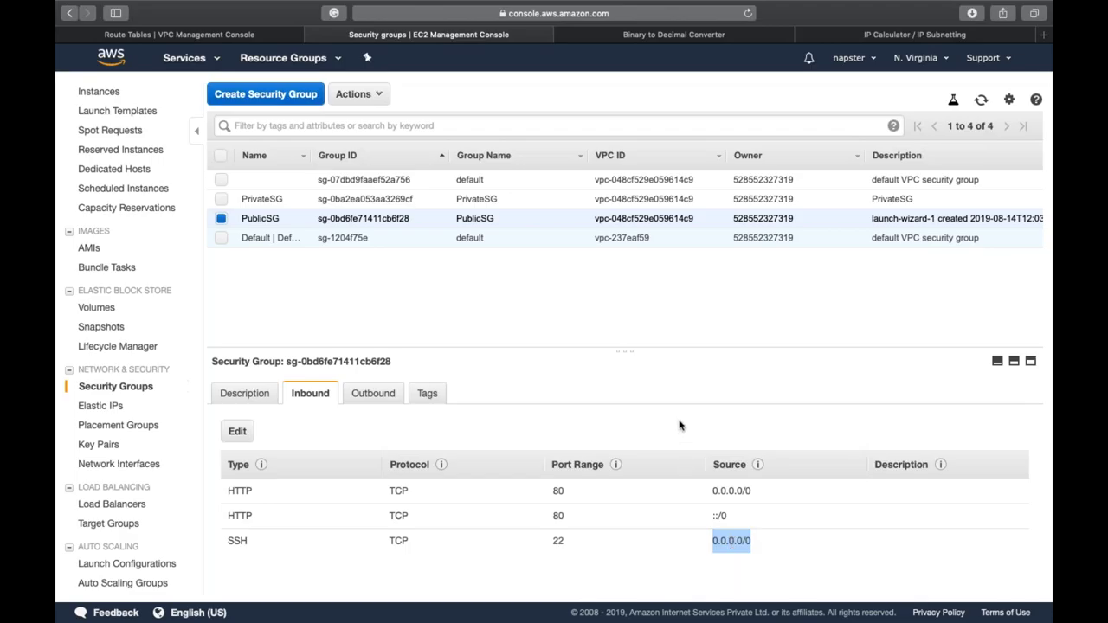
pyautogui.click(580, 297)
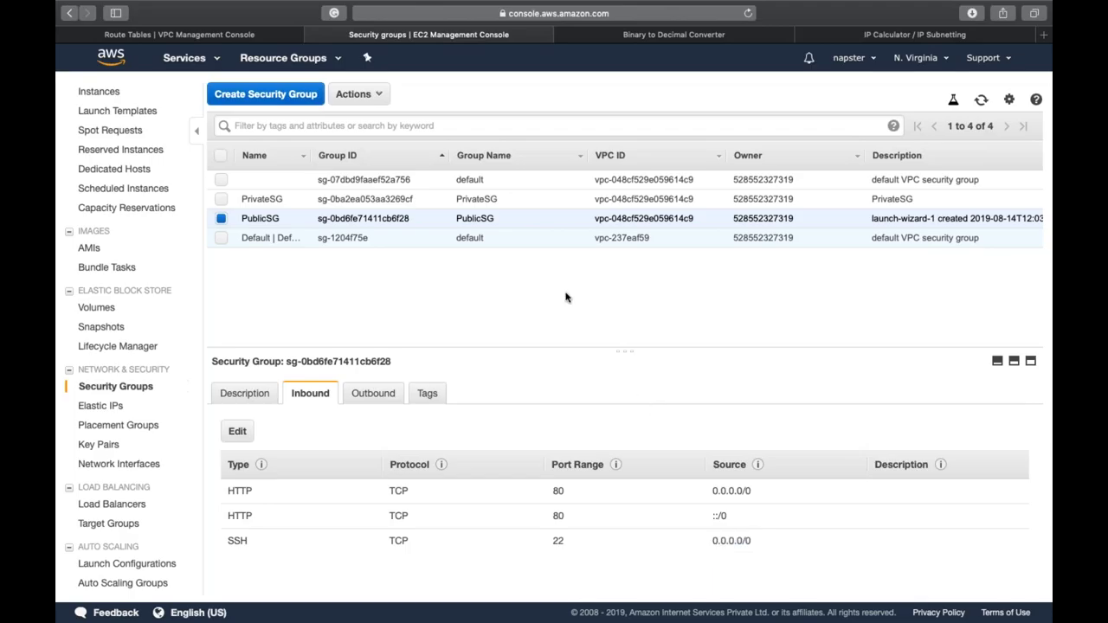
# Go back to the instances list and select PrivateInstance
pyautogui.scroll(1, 110, 106)
pyautogui.scroll(3, 110, 106)
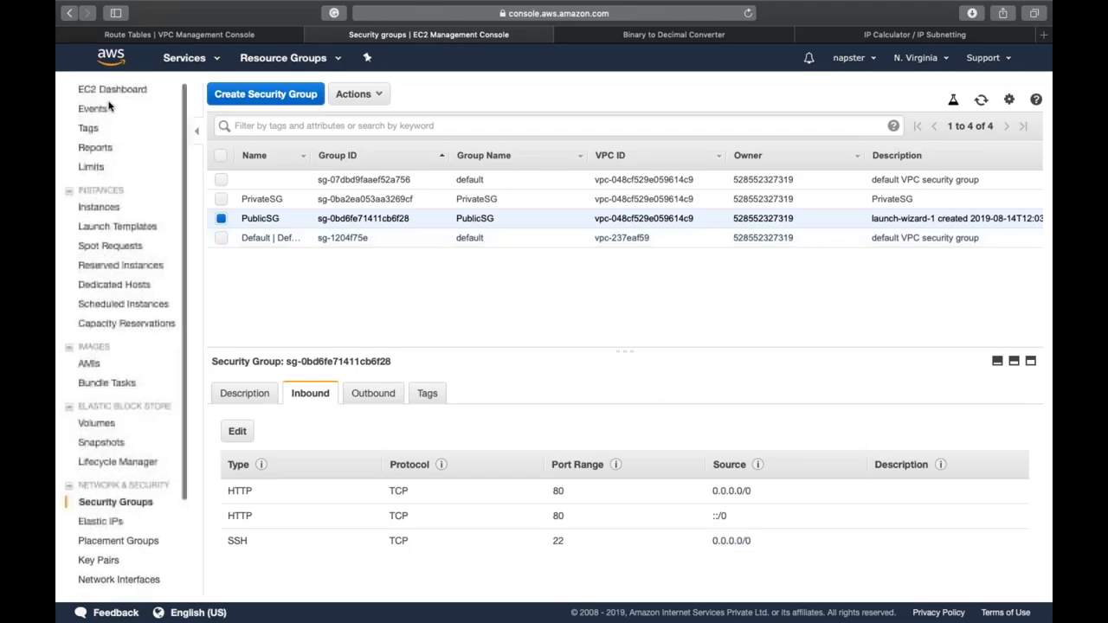
pyautogui.click(113, 206)
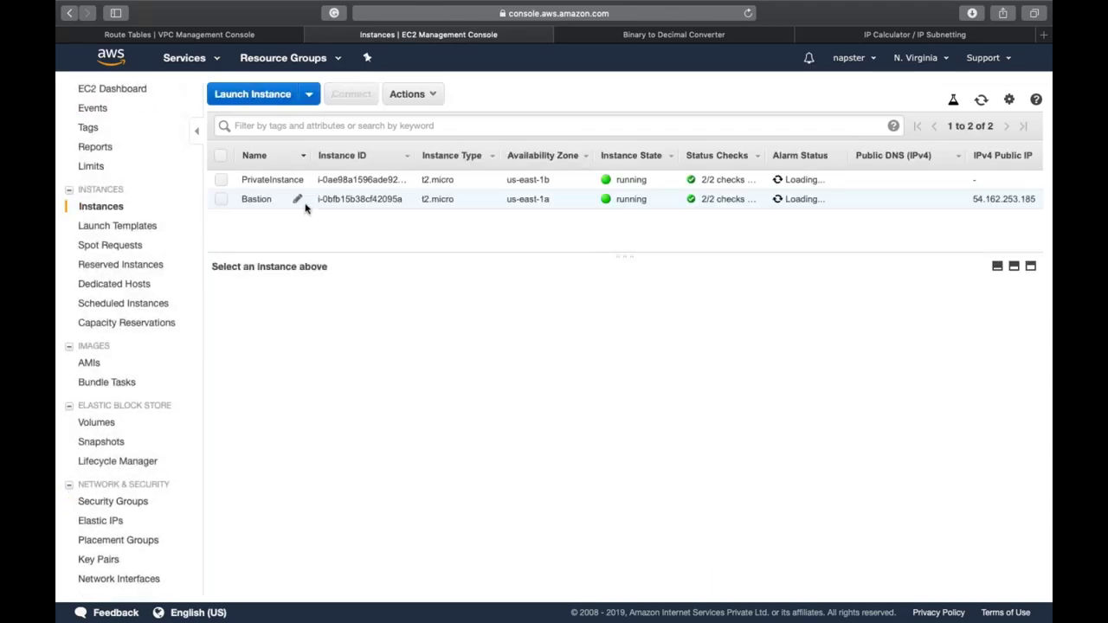
pyautogui.click(329, 180)
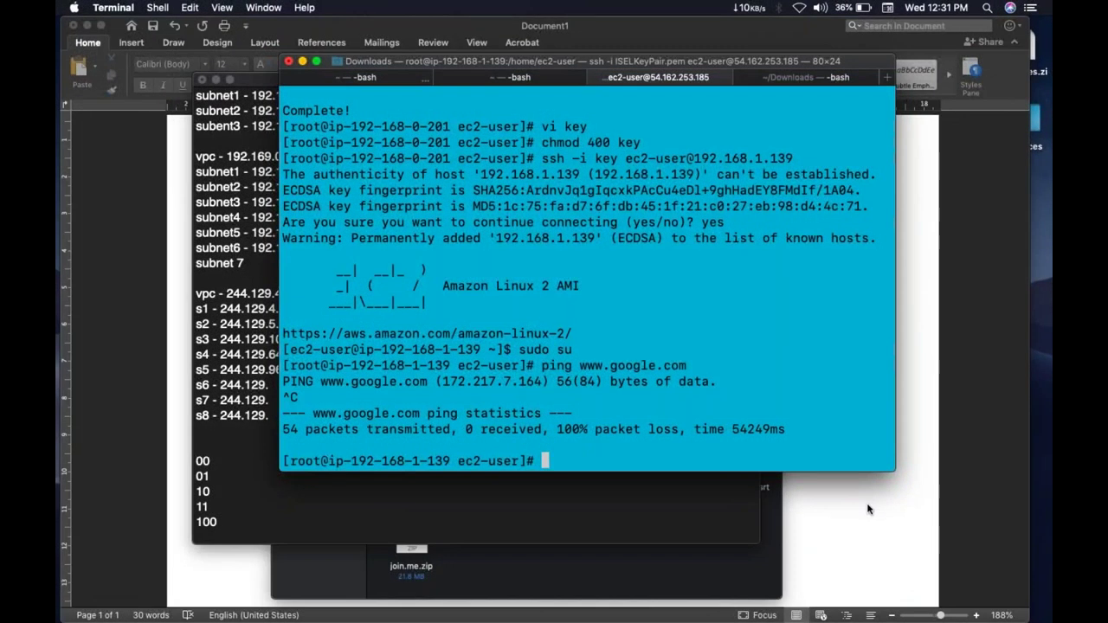
# Switch to the Word document and add the lines "System 1", "System 2" and "System3" below the route table notes
pyautogui.click(869, 510)
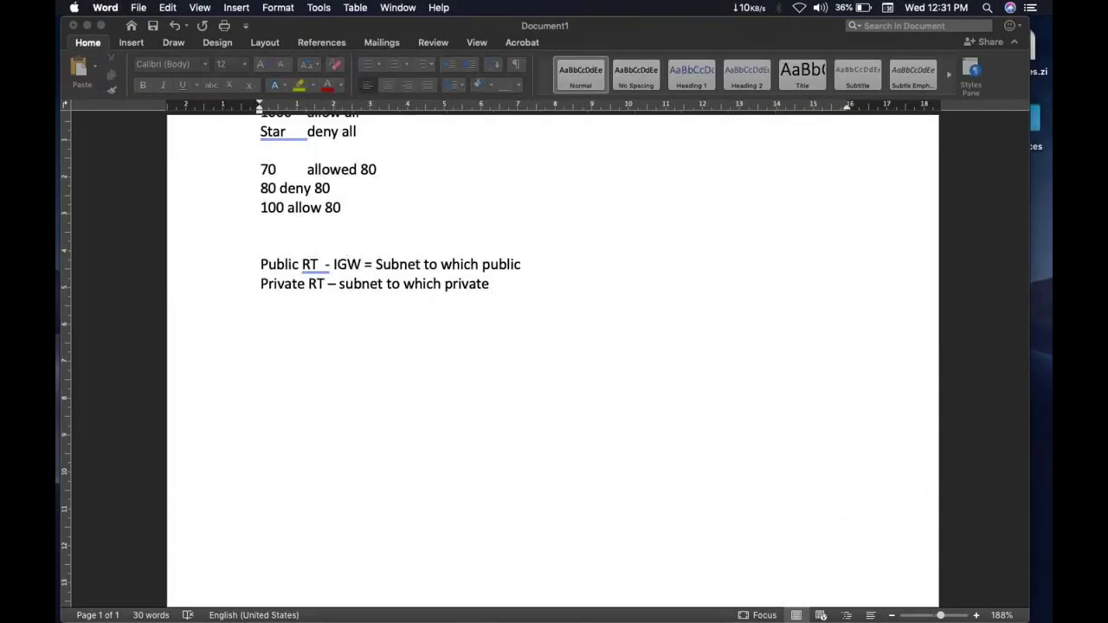
pyautogui.scroll(-2, 869, 511)
pyautogui.write('subnet')
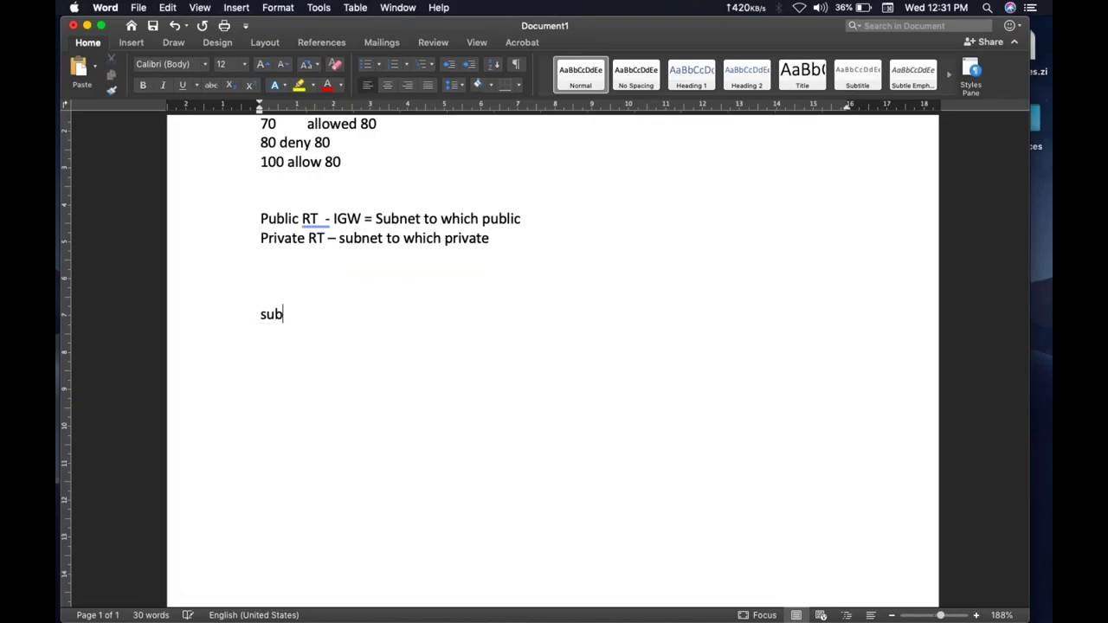
pyautogui.press('BackSpace')
pyautogui.press('BackSpace')
pyautogui.press('BackSpace')
pyautogui.press('BackSpace')
pyautogui.press('BackSpace')
pyautogui.write('ystem 1')
pyautogui.press('Return')
pyautogui.write('system 2')
pyautogui.press('Return')
pyautogui.write('system3')
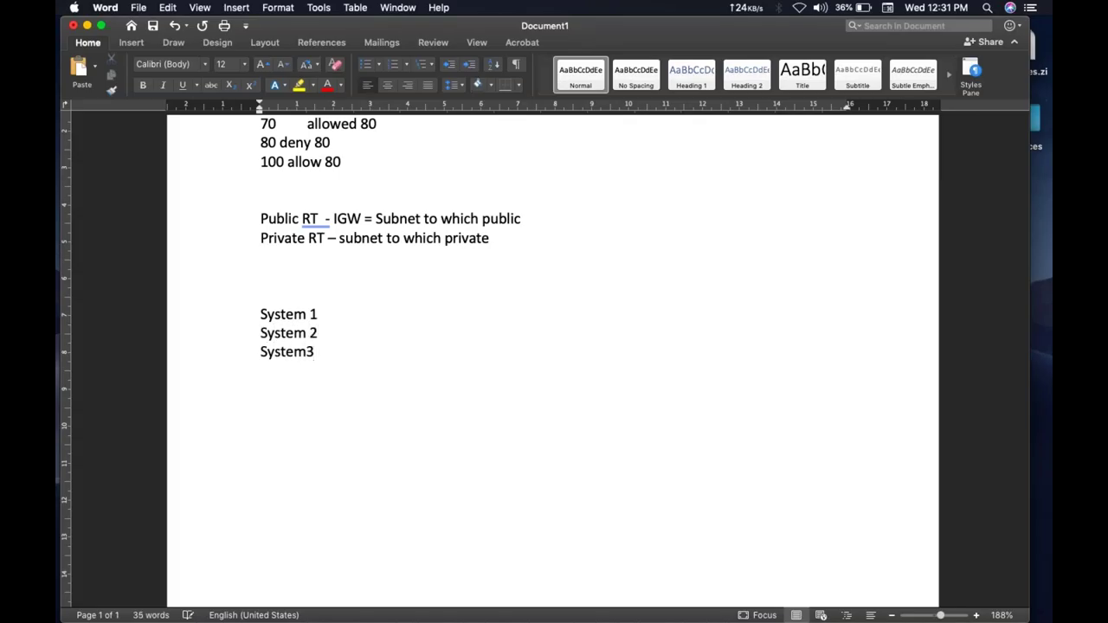
# Label the listed systems: "private" for System3, "bastion" for System 2 and "your" for System 1, each after a dash
pyautogui.write(' - private')
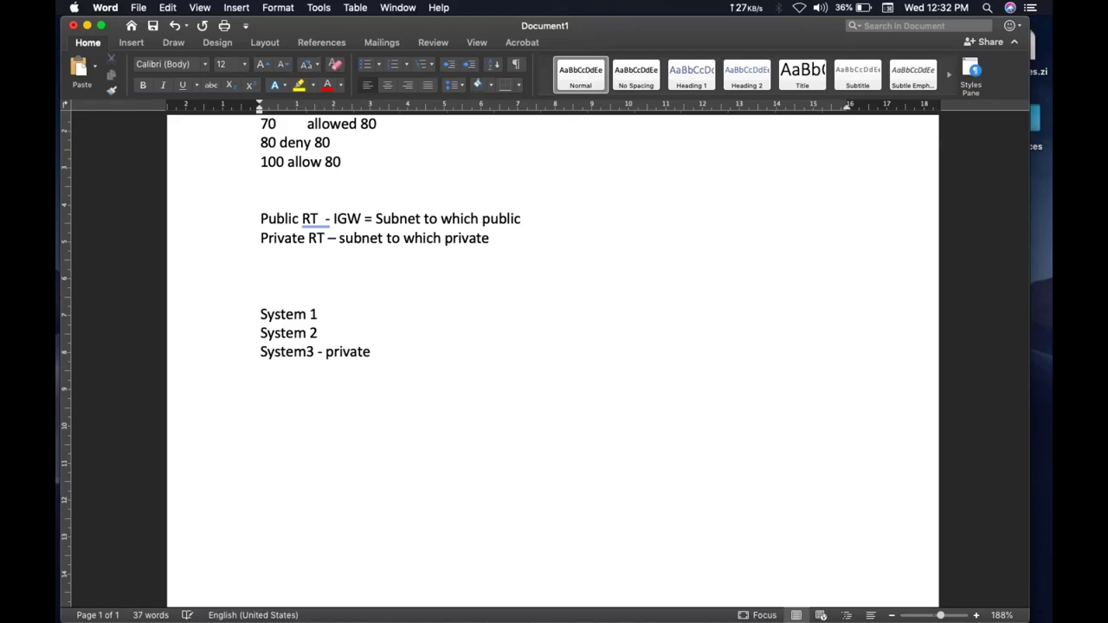
pyautogui.click(318, 333)
pyautogui.write('- bastion')
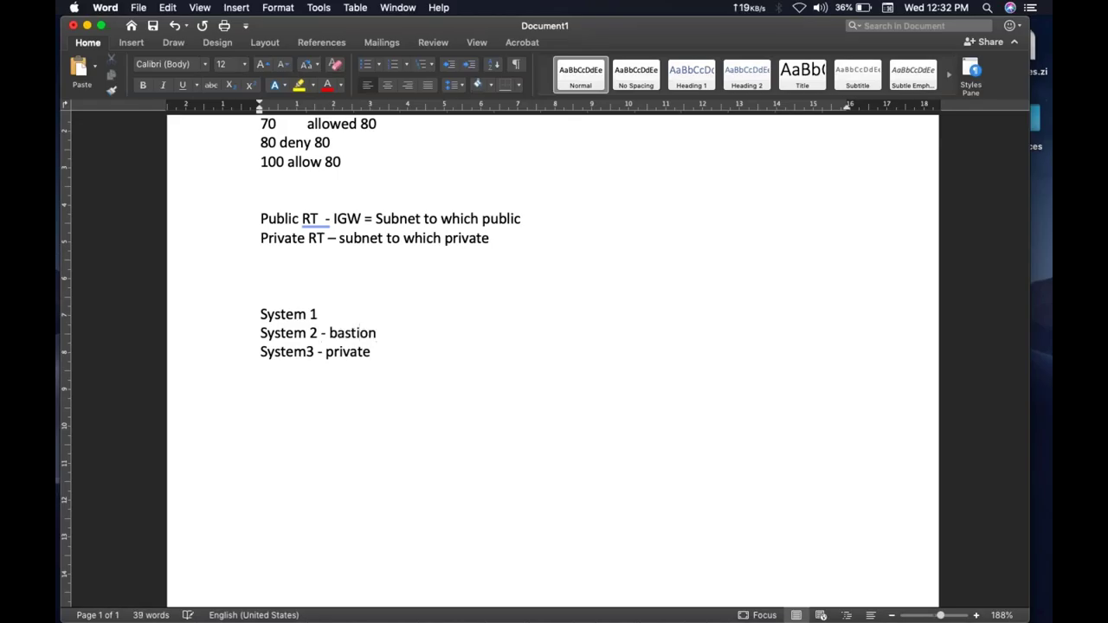
pyautogui.write('-')
pyautogui.write(' d')
pyautogui.press('BackSpace')
pyautogui.write('your')
# Examine the connection path through the three systems by highlighting the words your, bastion and private in turn
pyautogui.doubleClick(344, 316)
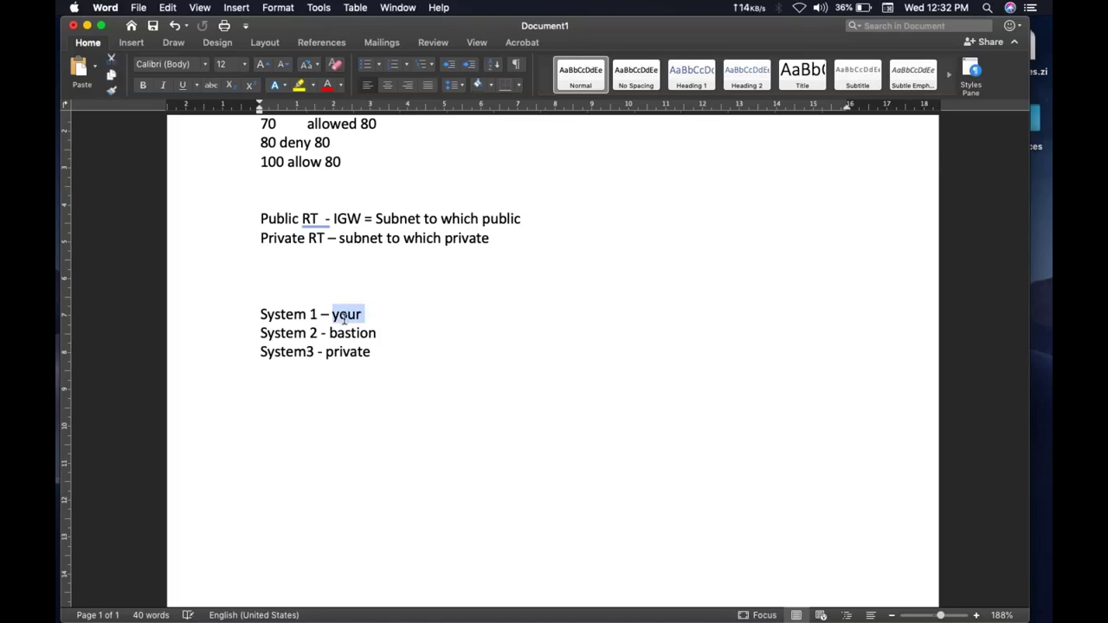
pyautogui.click(344, 317)
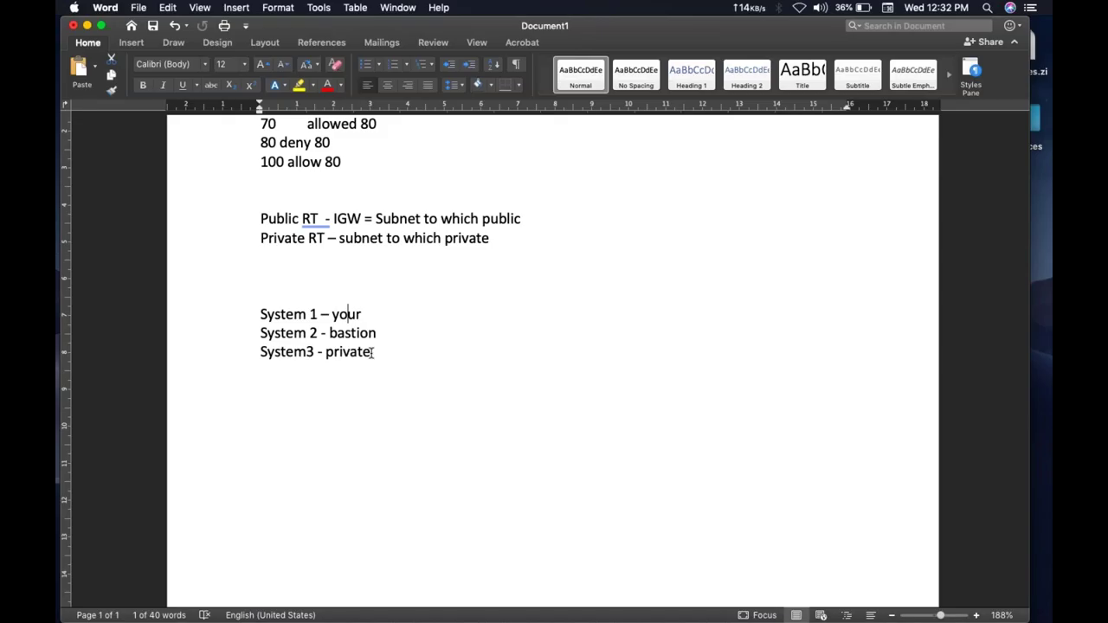
pyautogui.doubleClick(352, 317)
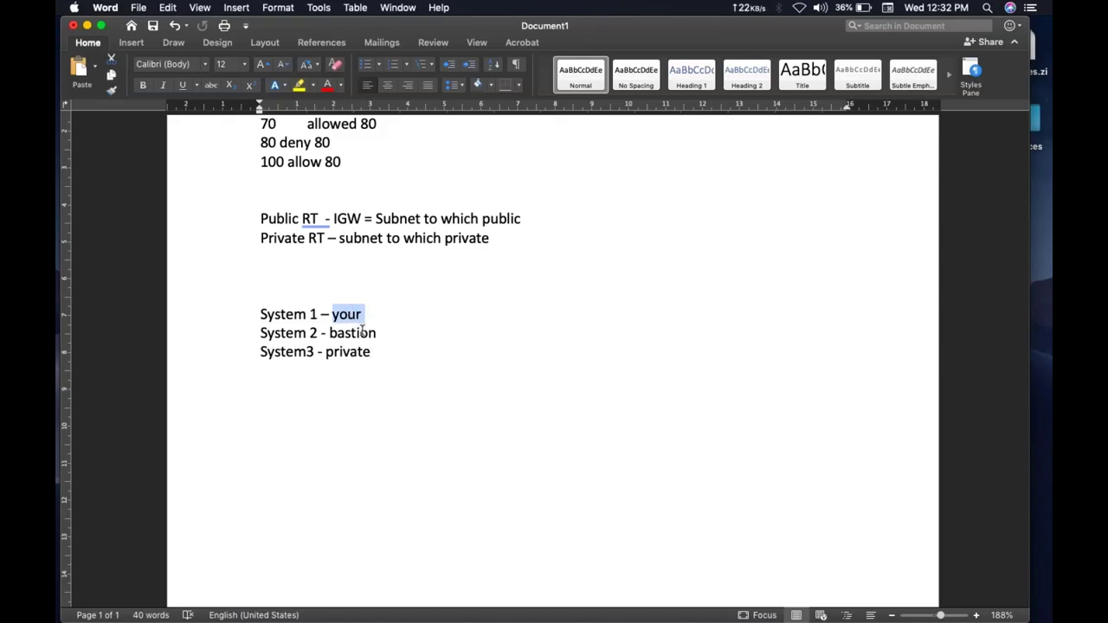
pyautogui.doubleClick(363, 333)
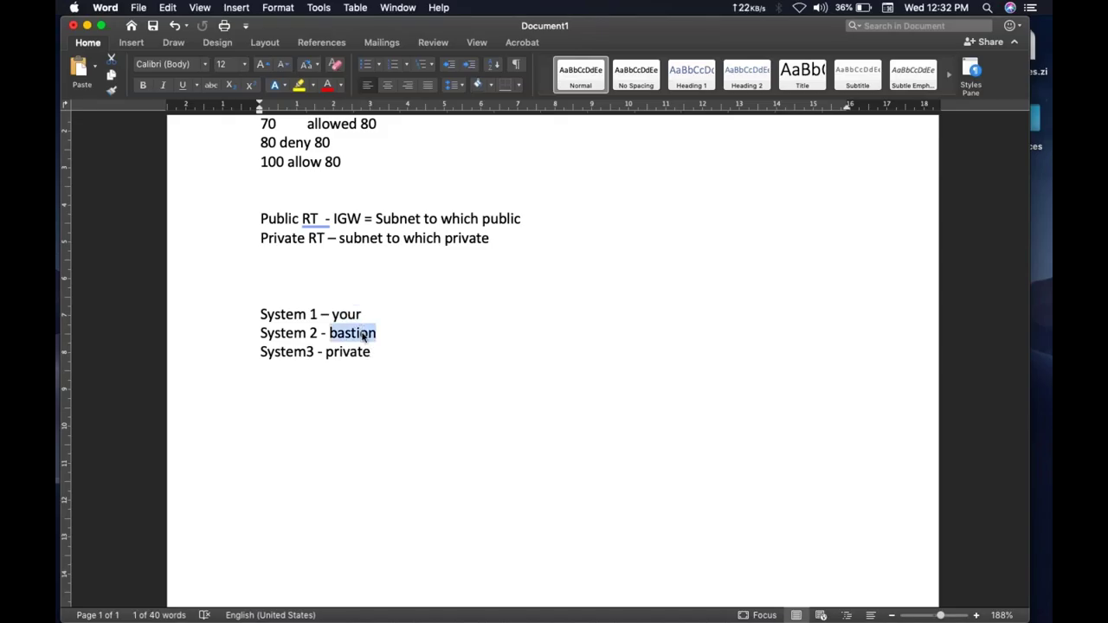
pyautogui.doubleClick(351, 353)
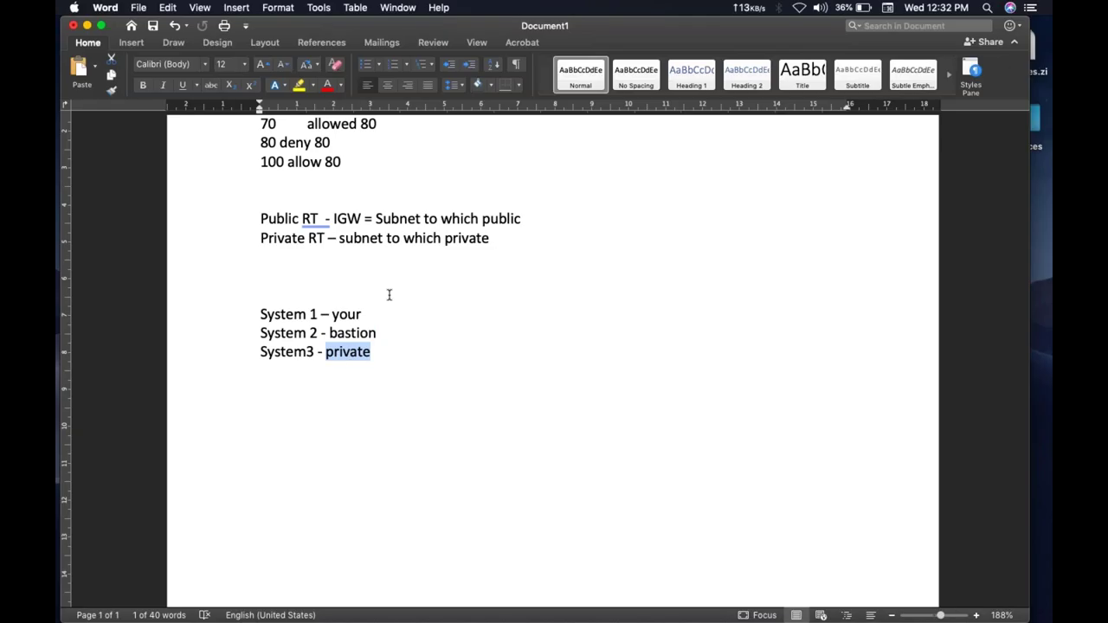
pyautogui.doubleClick(349, 335)
pyautogui.doubleClick(353, 353)
pyautogui.click(382, 353)
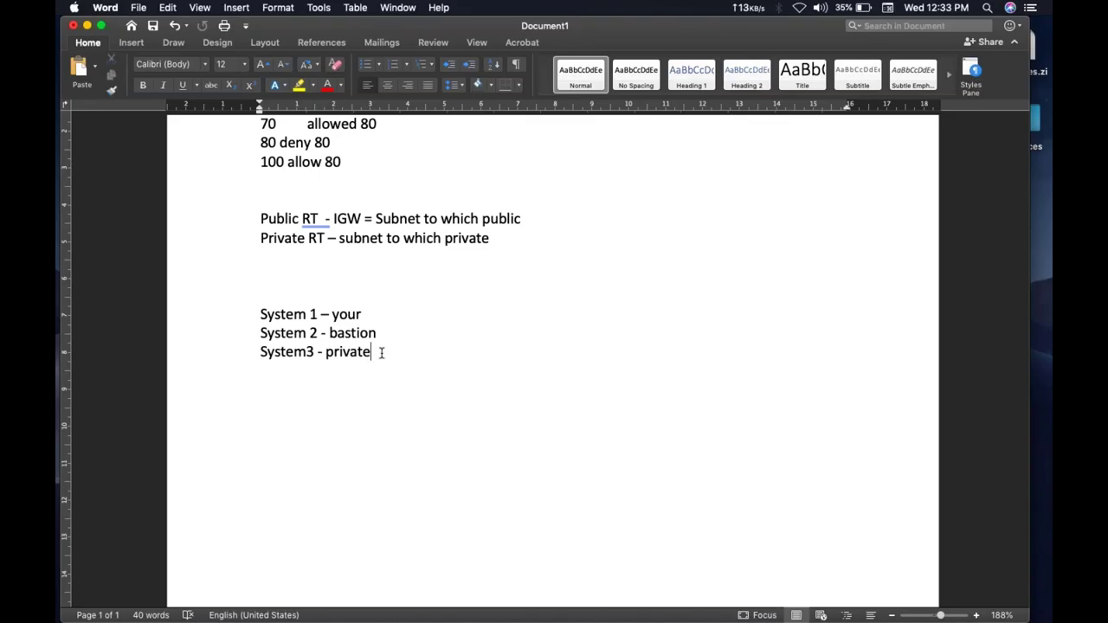
# Add the line "Username – IAM Policy – EC2access" below the system list, separated from it by blank lines
pyautogui.tripleClick(381, 352)
pyautogui.click(381, 352)
pyautogui.press('Return')
pyautogui.press('Return')
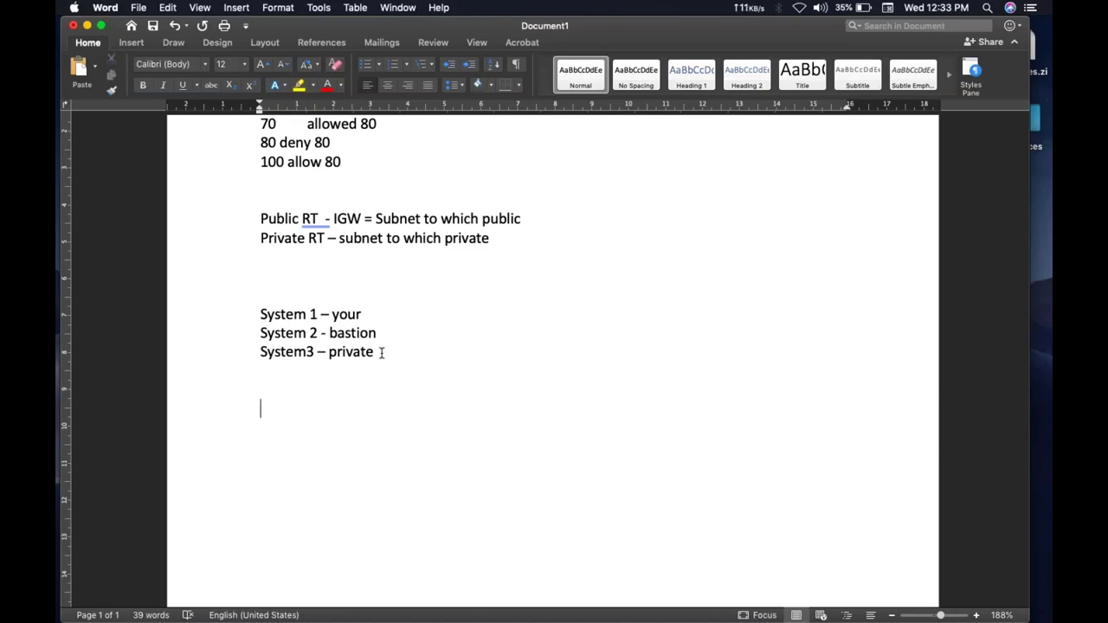
pyautogui.write('username - ')
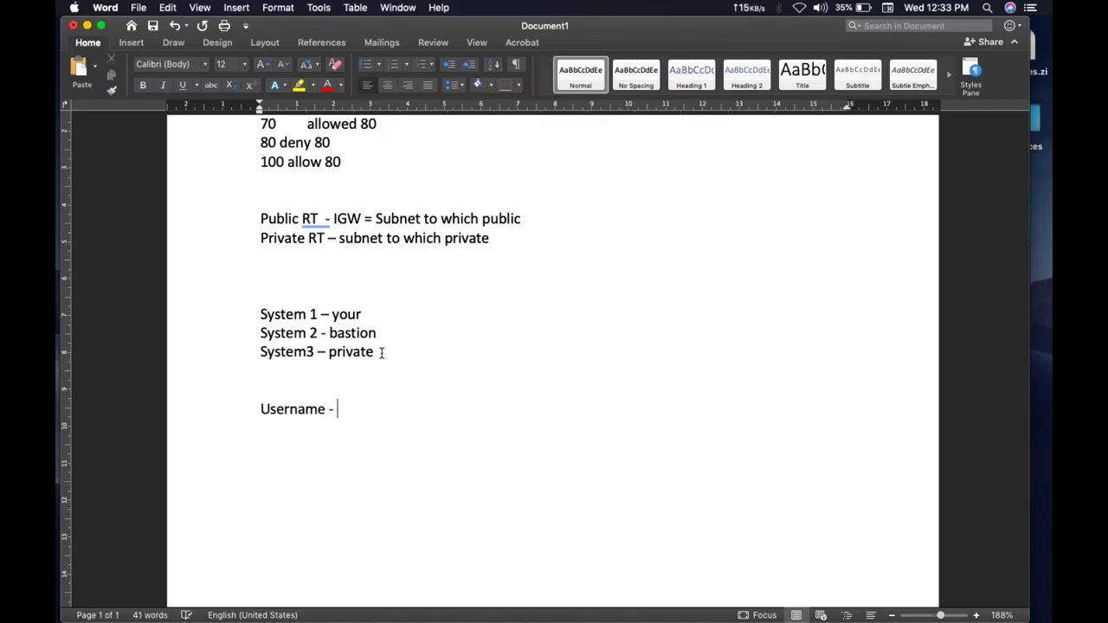
pyautogui.write('IAM Rol')
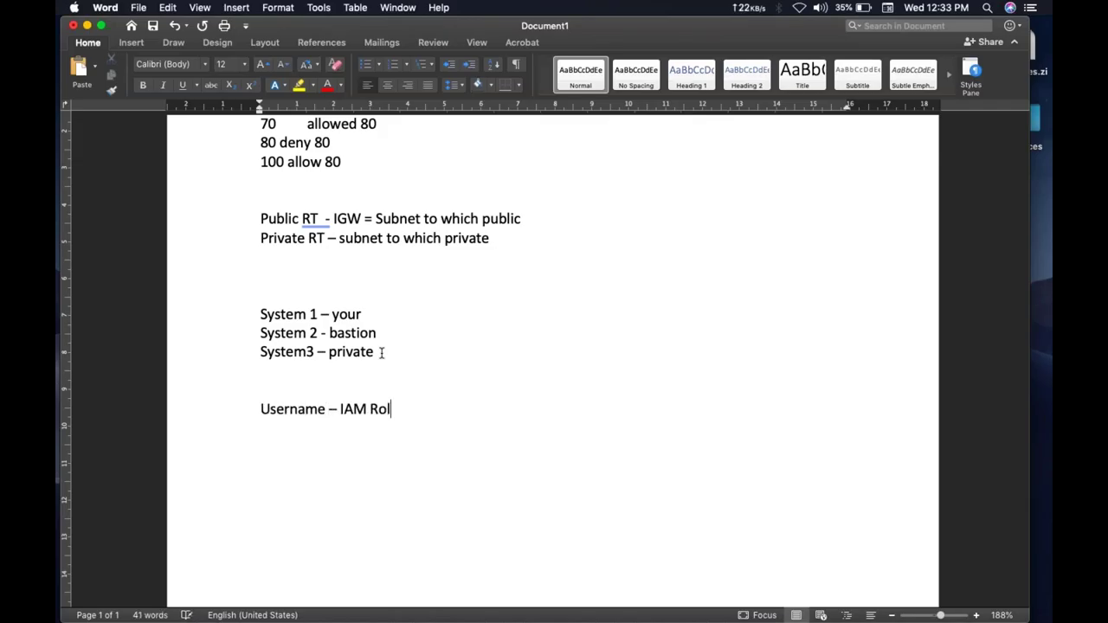
pyautogui.write('e?')
pyautogui.press('BackSpace')
pyautogui.press('BackSpace')
pyautogui.press('BackSpace')
pyautogui.press('BackSpace')
pyautogui.press('BackSpace')
pyautogui.write('Policy -')
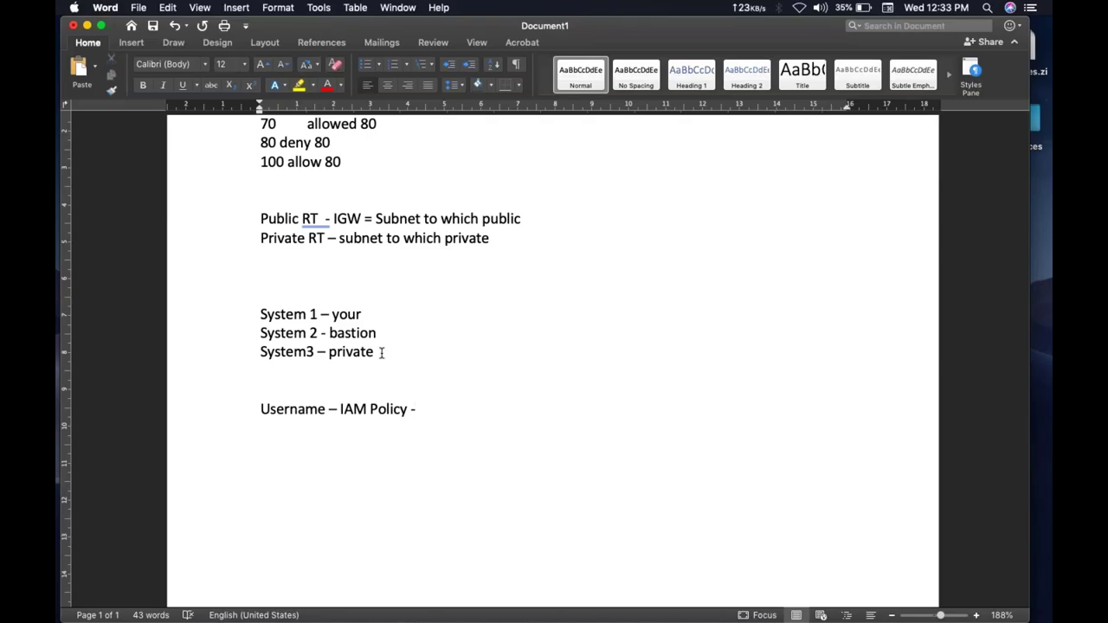
pyautogui.write(' EC2a')
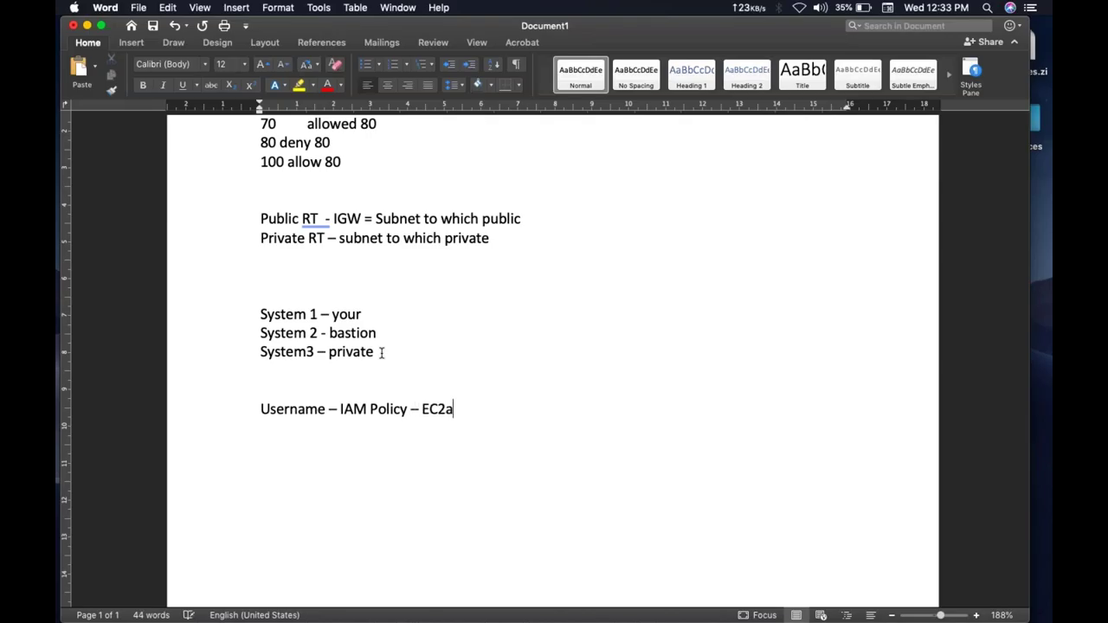
pyautogui.write('ccess')
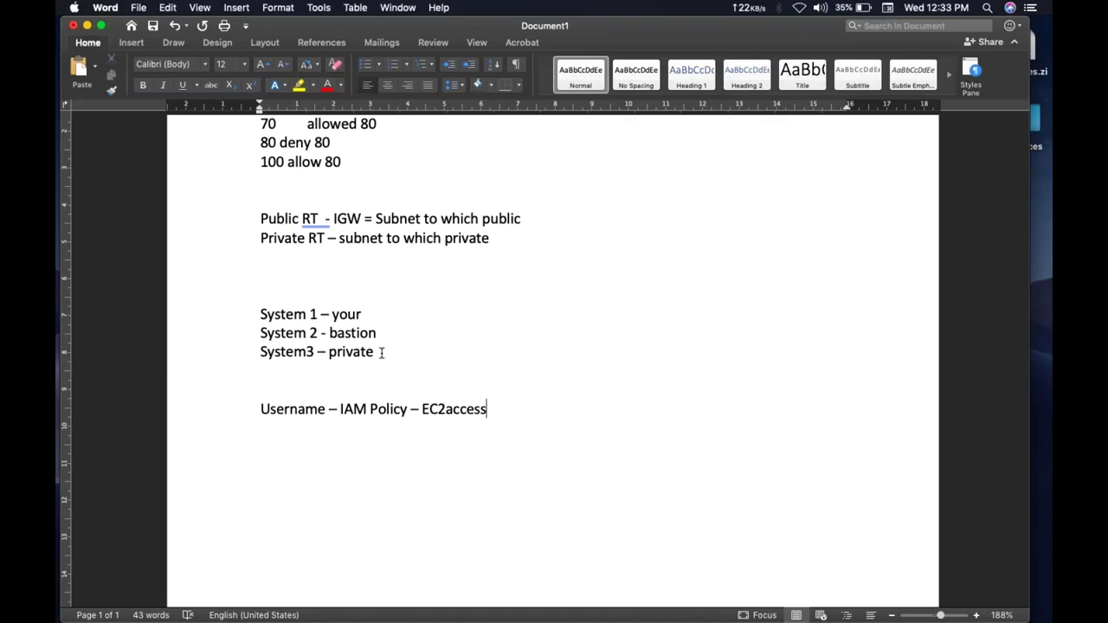
# Examine how the username and EC2access policy note relates to the bastion entry by highlighting the relevant words
pyautogui.click(467, 408)
pyautogui.doubleClick(468, 408)
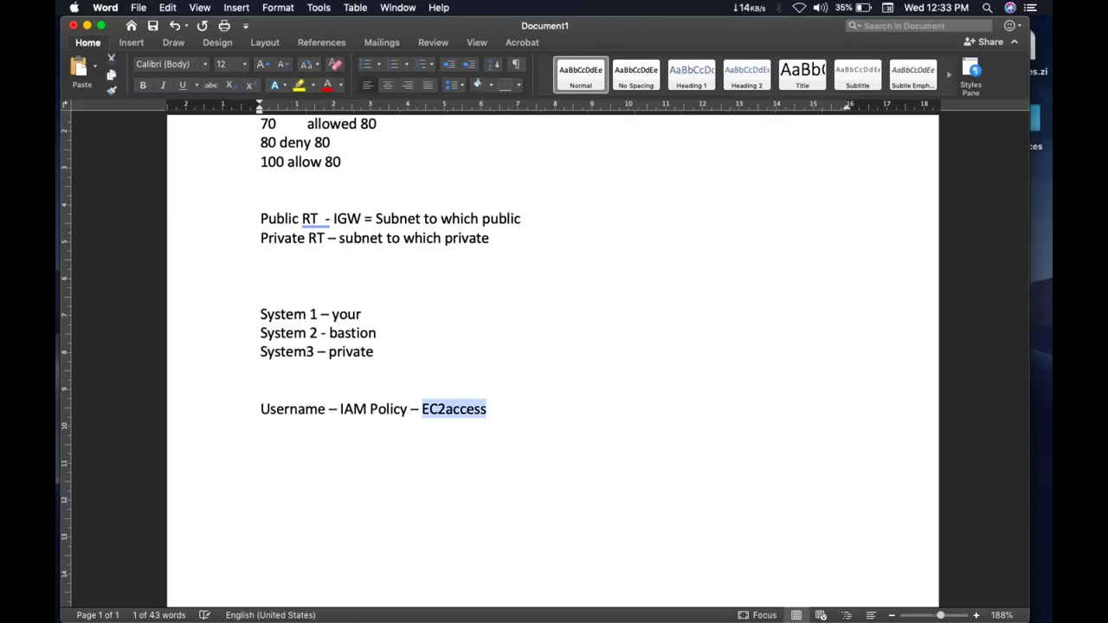
pyautogui.doubleClick(344, 339)
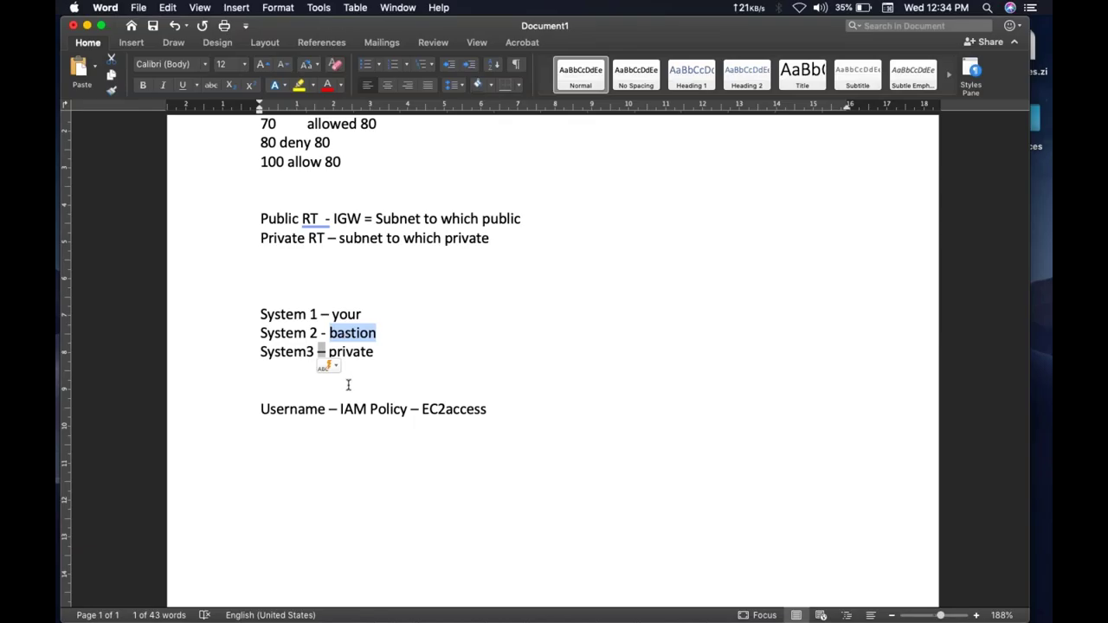
pyautogui.doubleClick(299, 409)
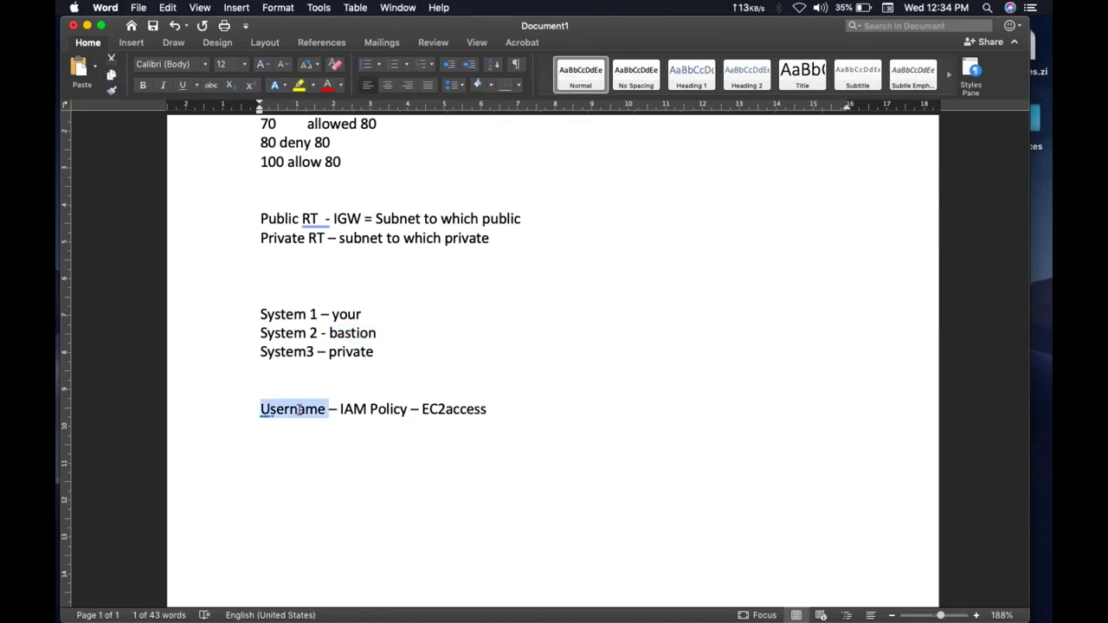
pyautogui.tripleClick(447, 408)
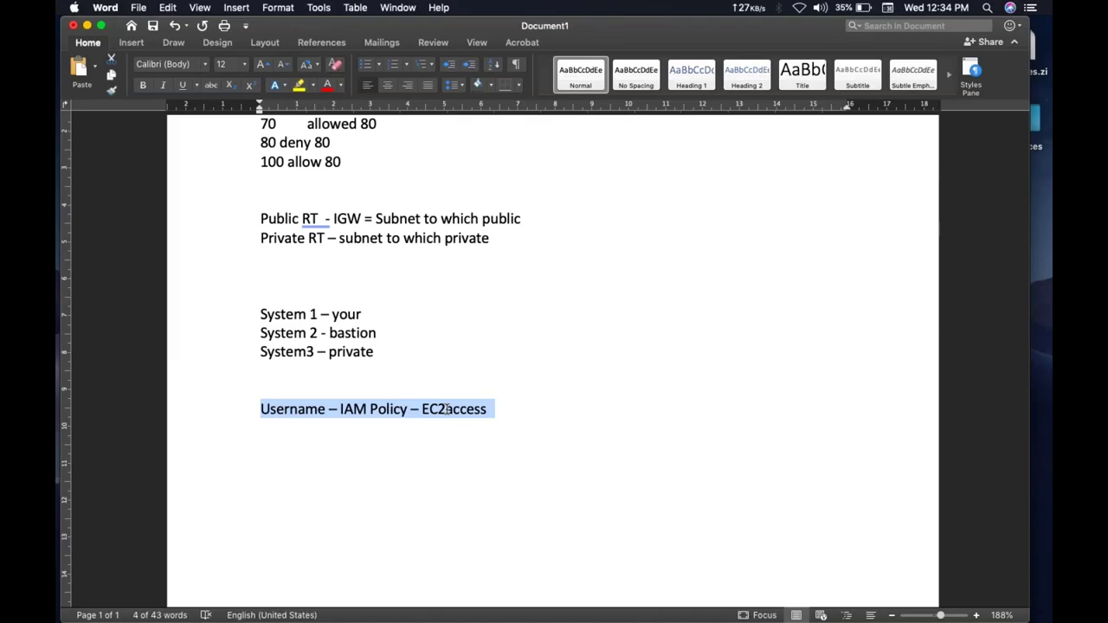
pyautogui.doubleClick(343, 332)
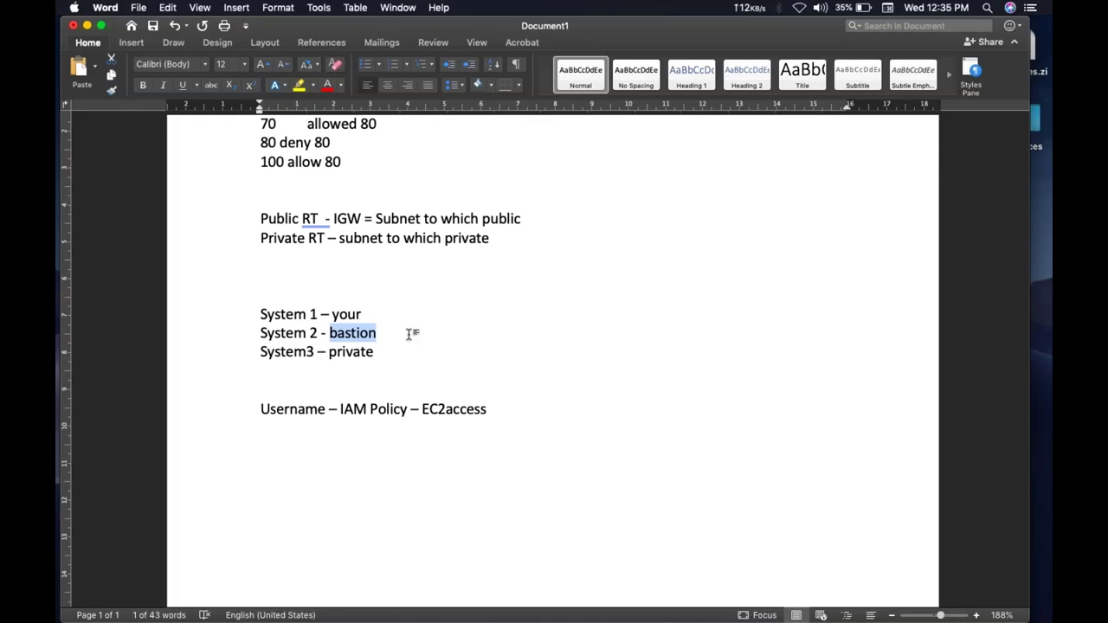
pyautogui.click(408, 335)
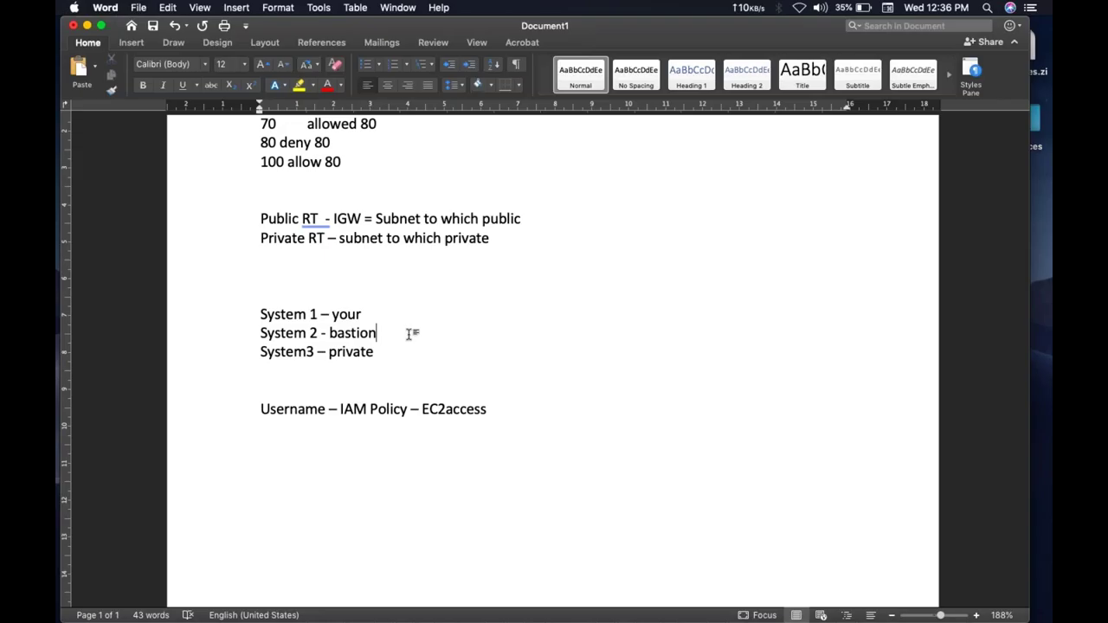
pyautogui.hotkey('ctrl', 'Right')
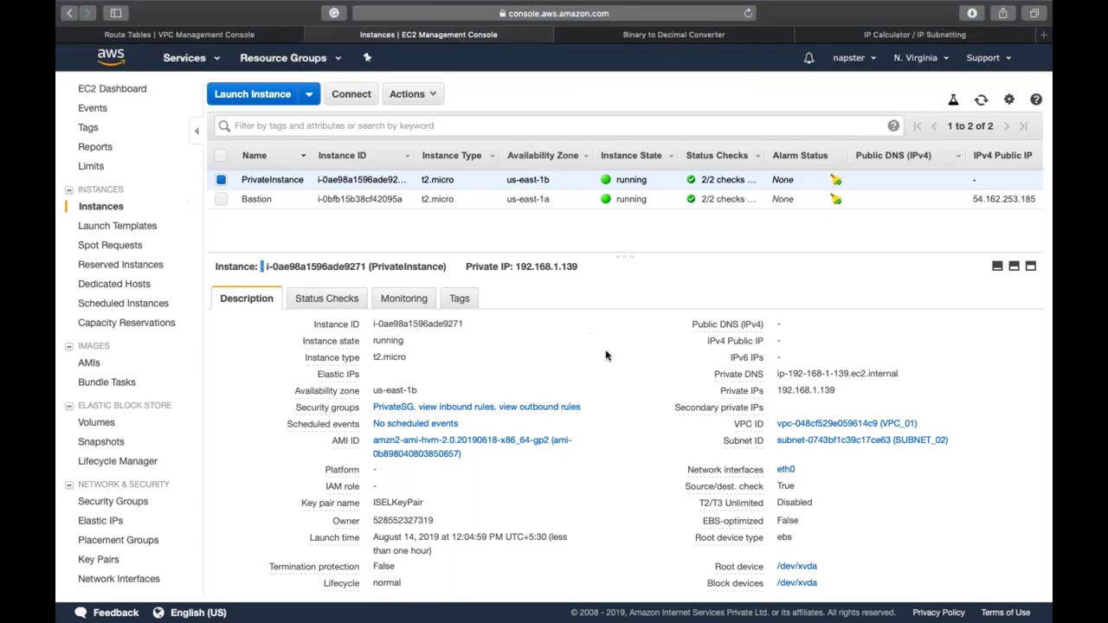
pyautogui.press('super+Tab')
pyautogui.hotkey('ctrl', 'Up')
pyautogui.click(564, 216)
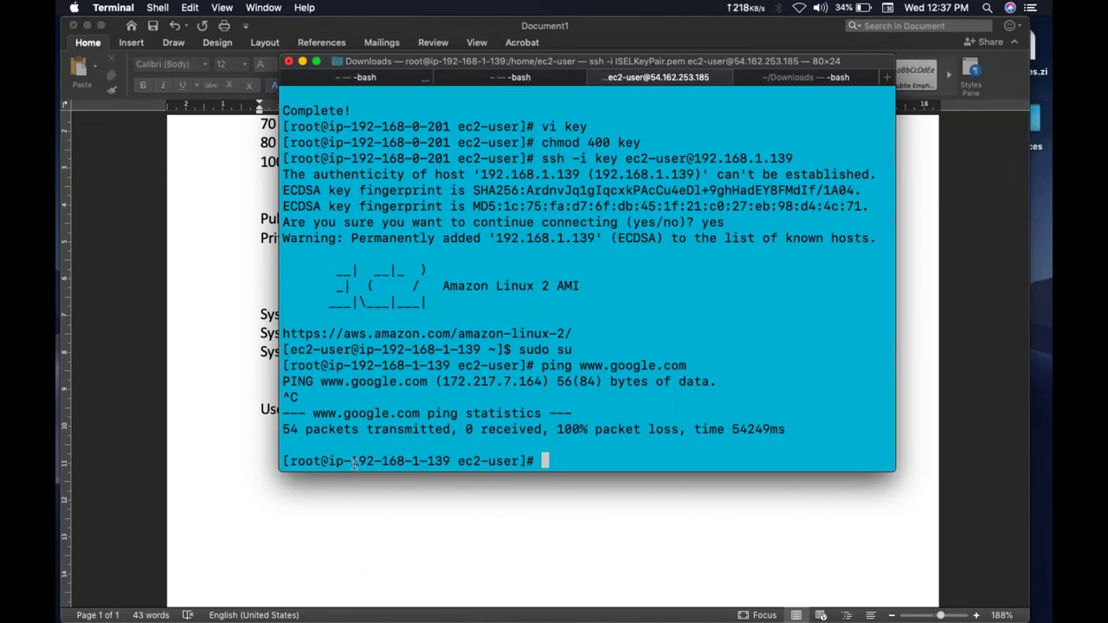
pyautogui.moveTo(352, 462); pyautogui.dragTo(563, 454)
pyautogui.click(563, 454)
pyautogui.tripleClick(508, 430)
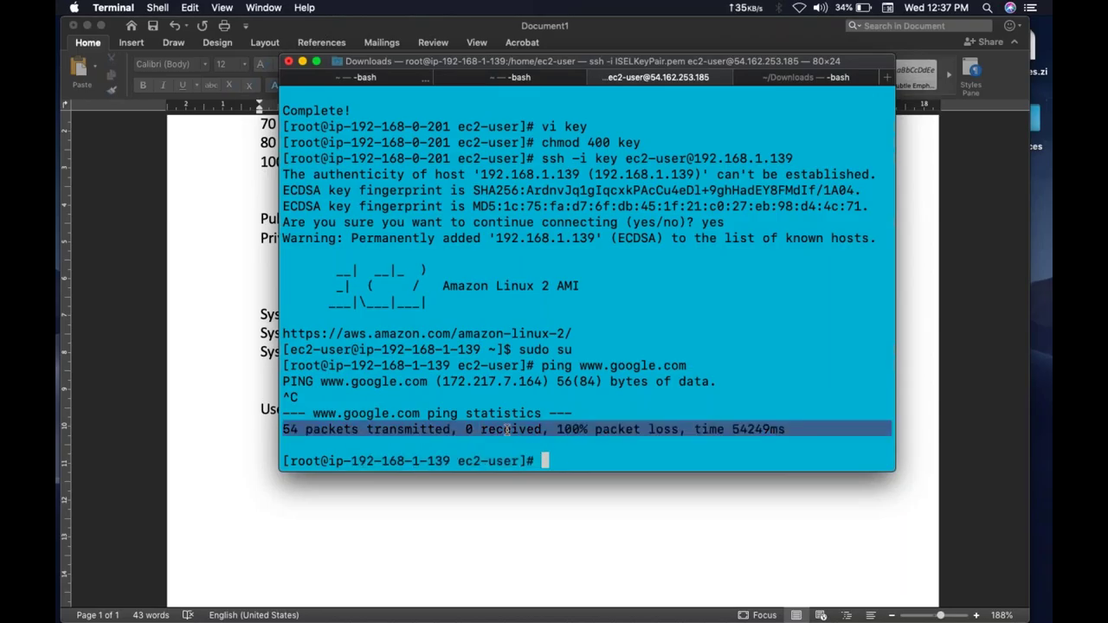
pyautogui.click(508, 430)
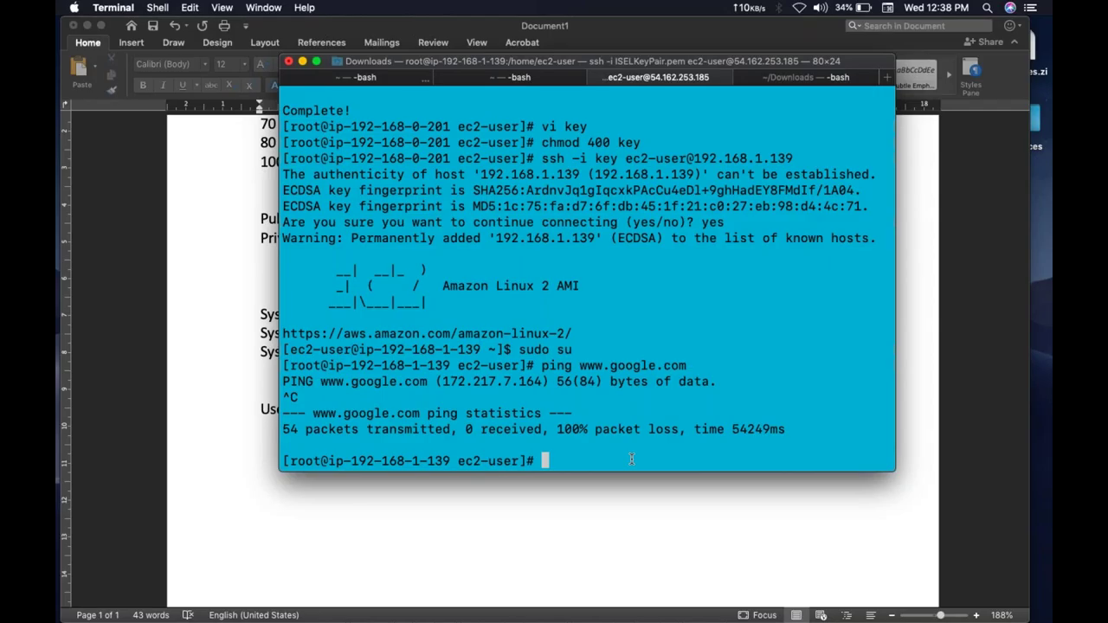
pyautogui.press('F1')
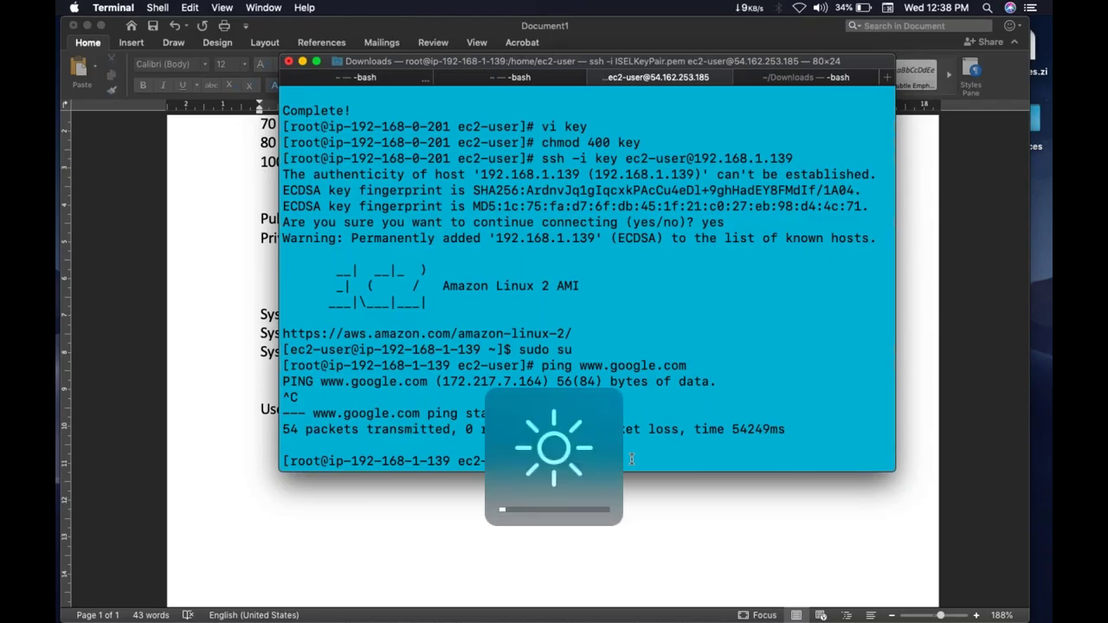